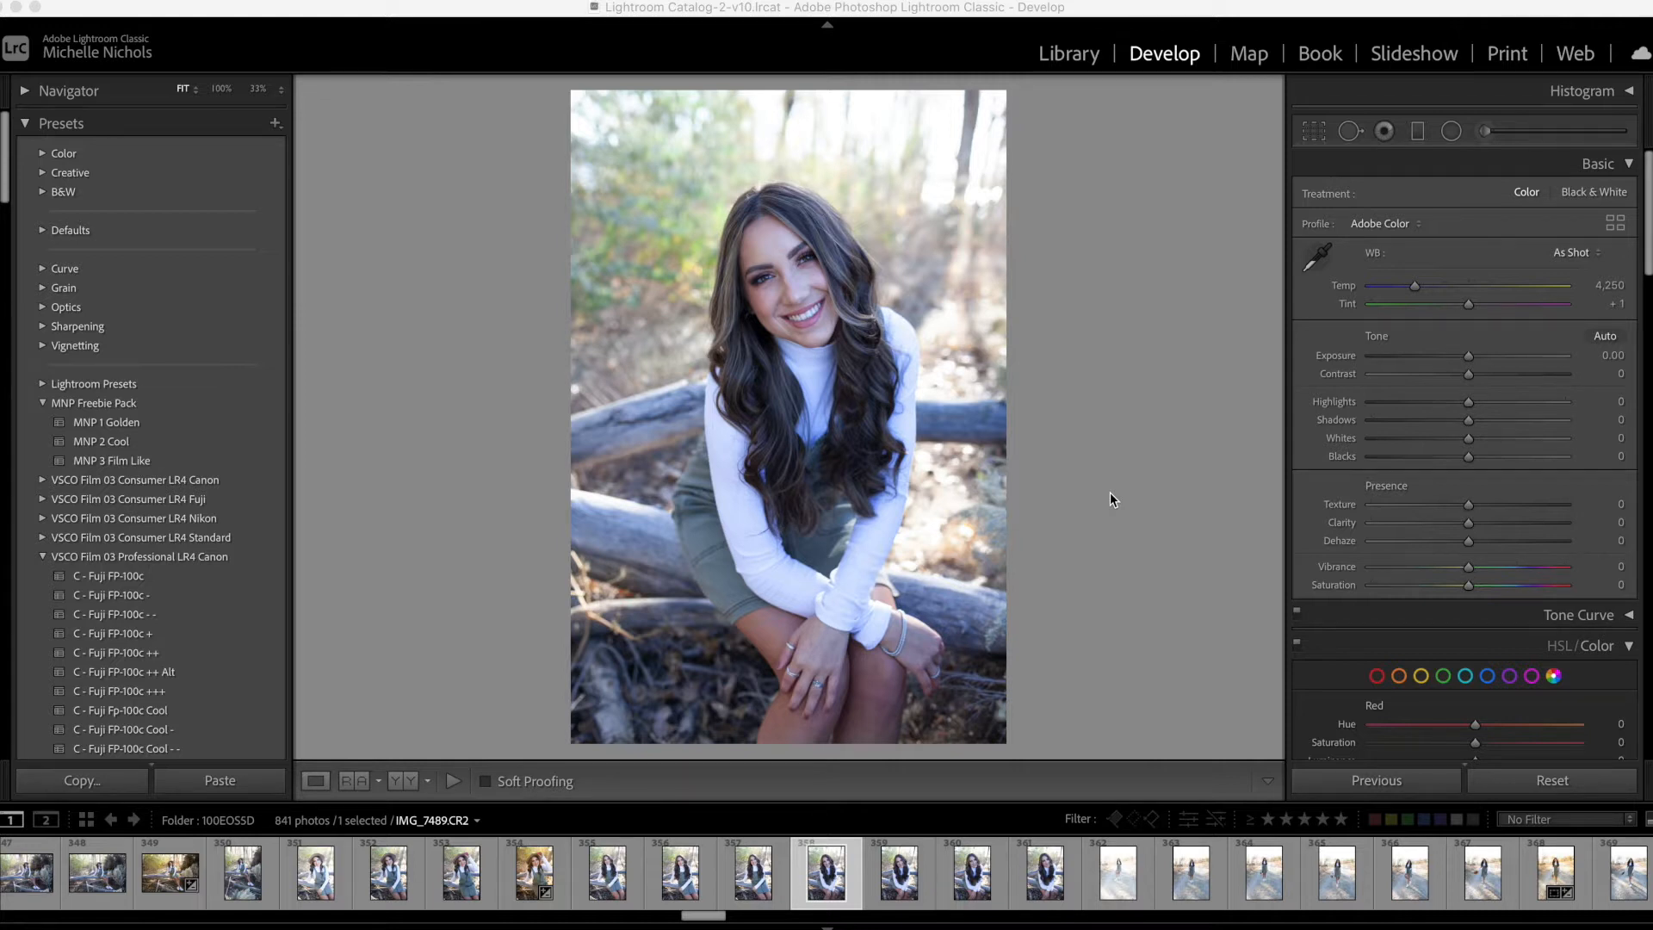
Step: Crop and straighten the portrait with a slight rotation, keeping the original aspect ratio
{"action": "left_click", "coordinate": [792, 257]}
{"action": "left_click_drag", "start_coordinate": [836, 269], "coordinate": [856, 310]}
{"action": "left_click", "coordinate": [941, 368]}
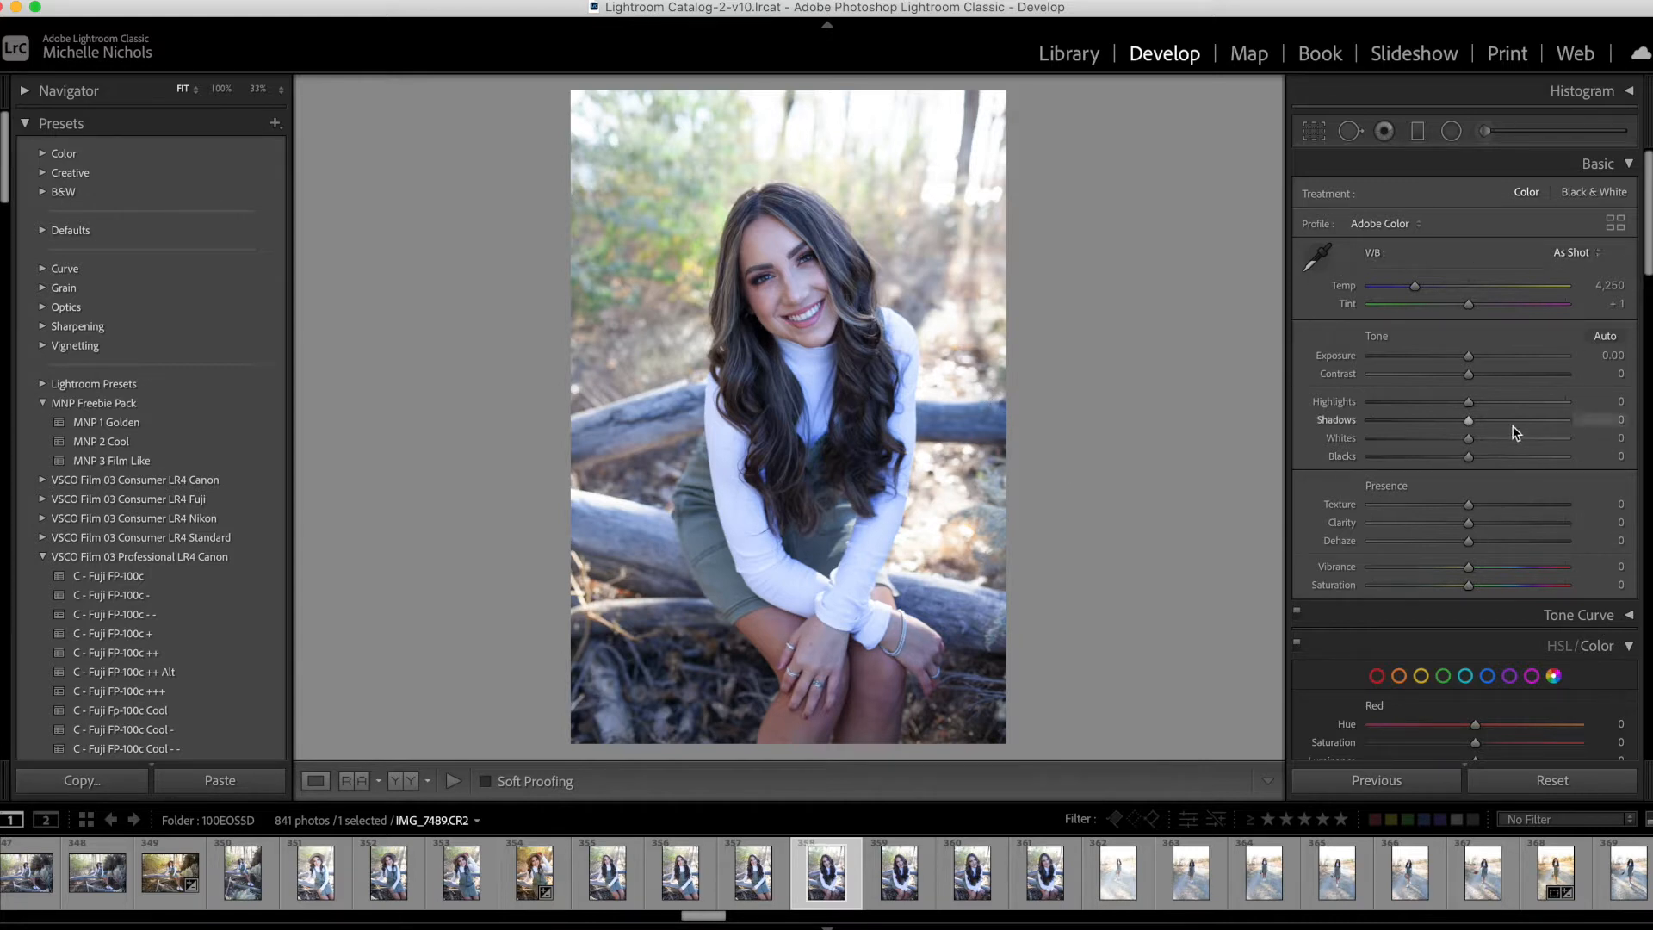
{"action": "left_click", "coordinate": [1314, 131]}
{"action": "left_click_drag", "start_coordinate": [1188, 367], "coordinate": [1192, 355]}
{"action": "double_click", "coordinate": [722, 521]}
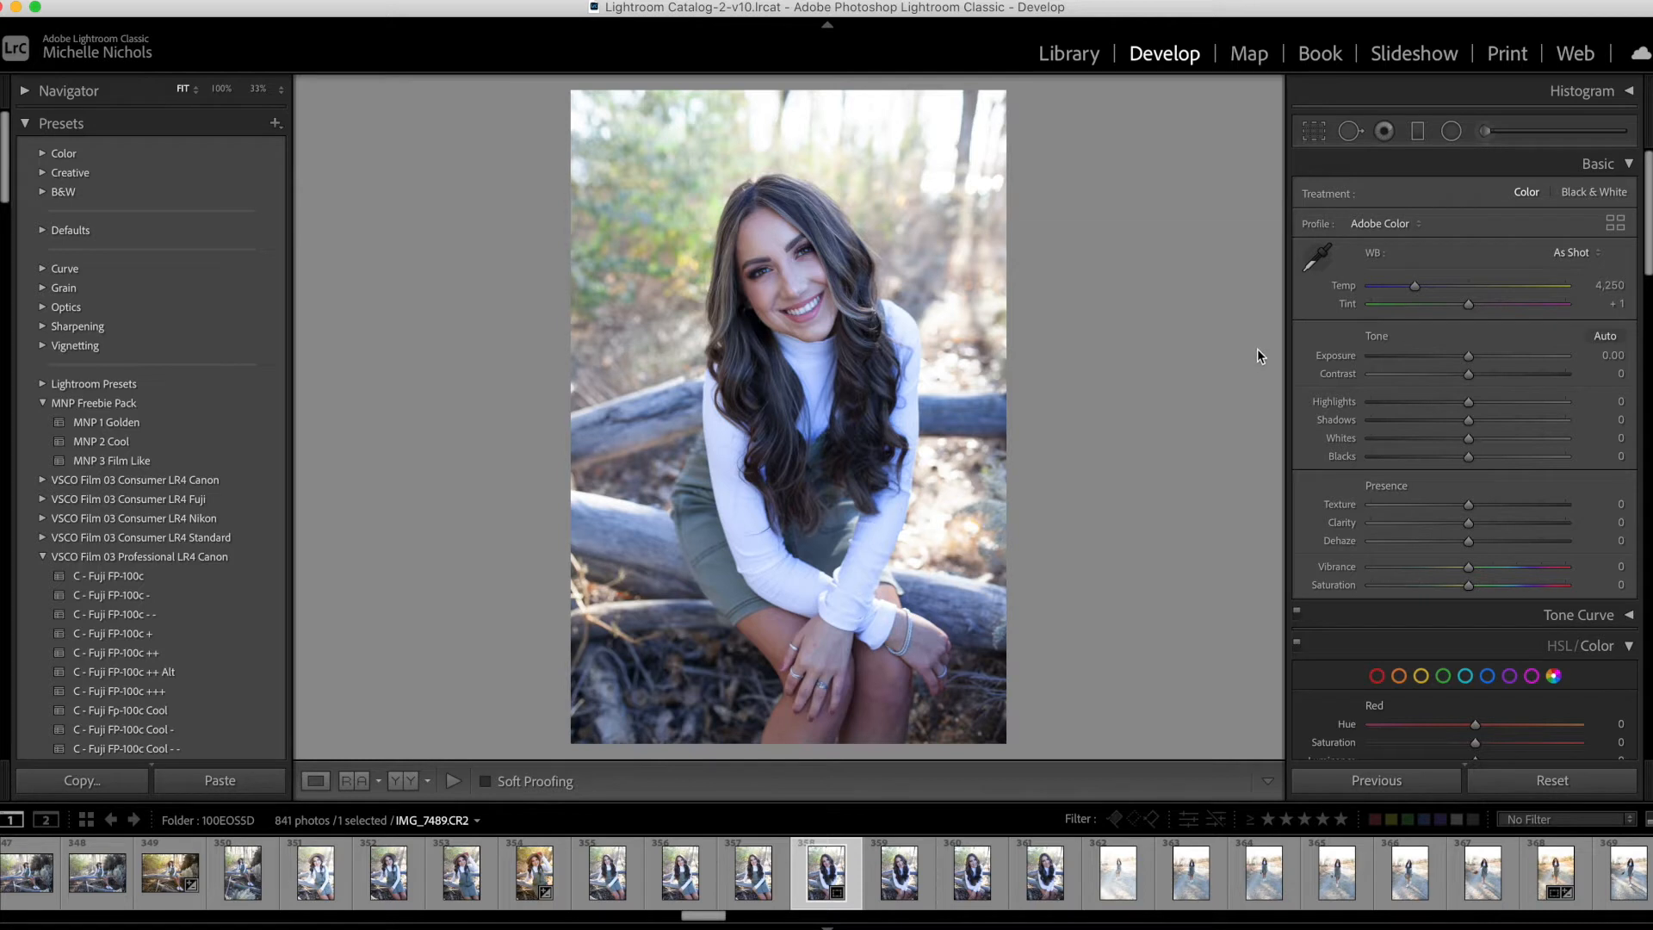
Step: Warm the white balance to a temperature of 5,223 and set the exposure to +0.05
{"action": "left_click_drag", "start_coordinate": [1414, 285], "coordinate": [1436, 293]}
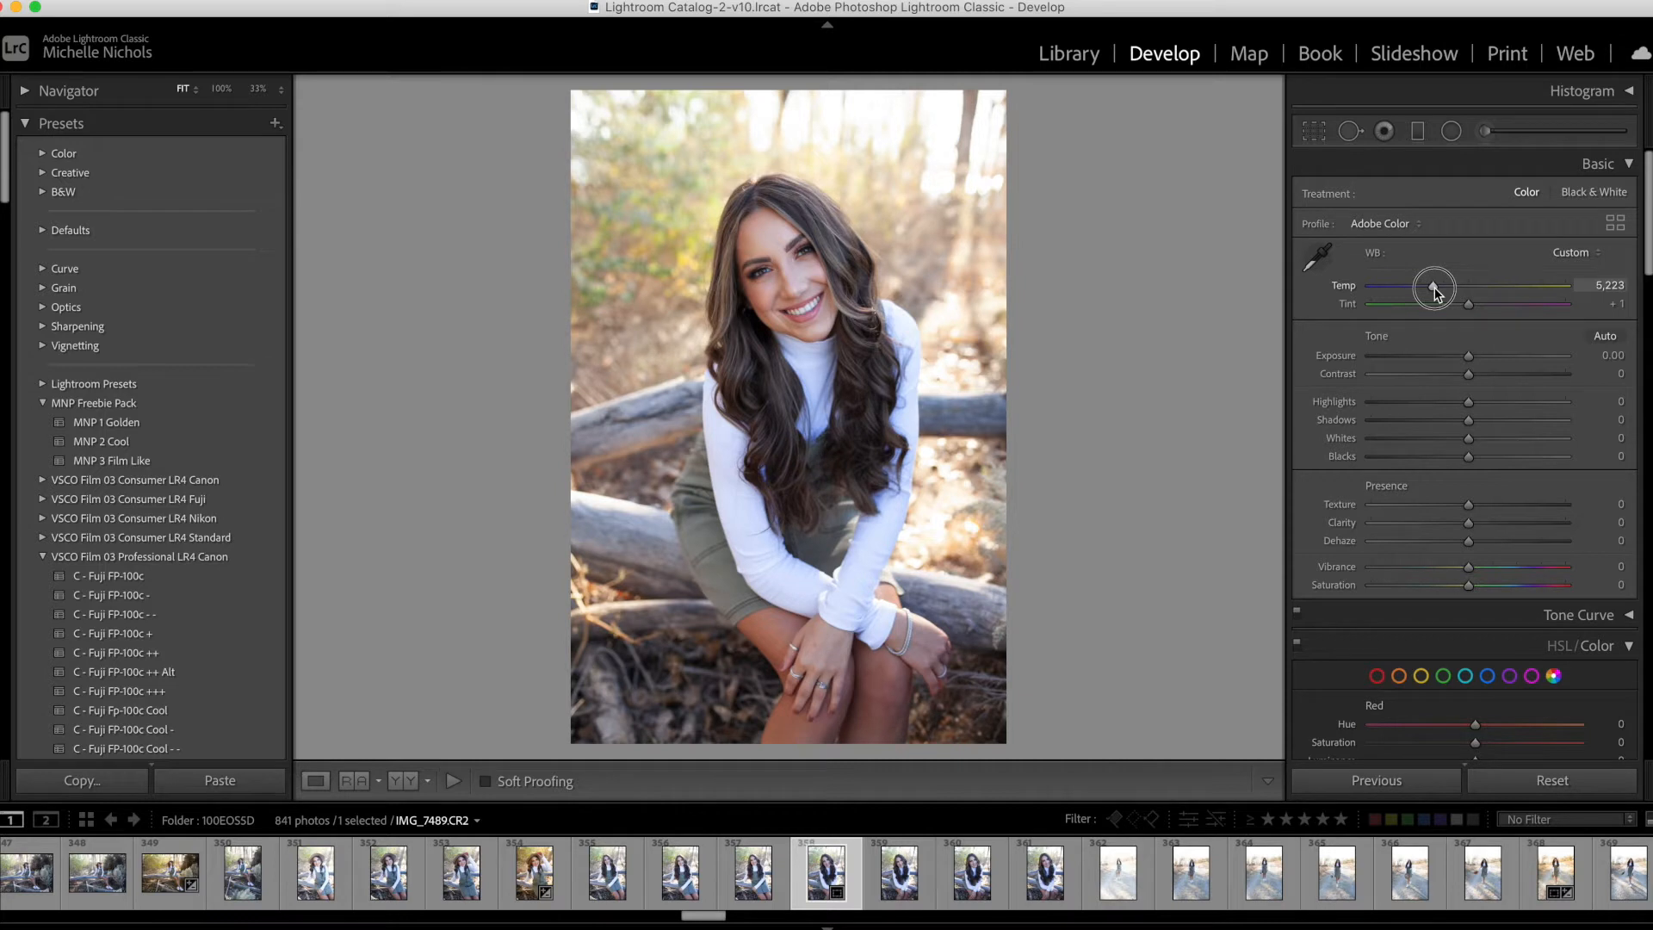
{"action": "left_click_drag", "start_coordinate": [1435, 293], "coordinate": [1436, 293]}
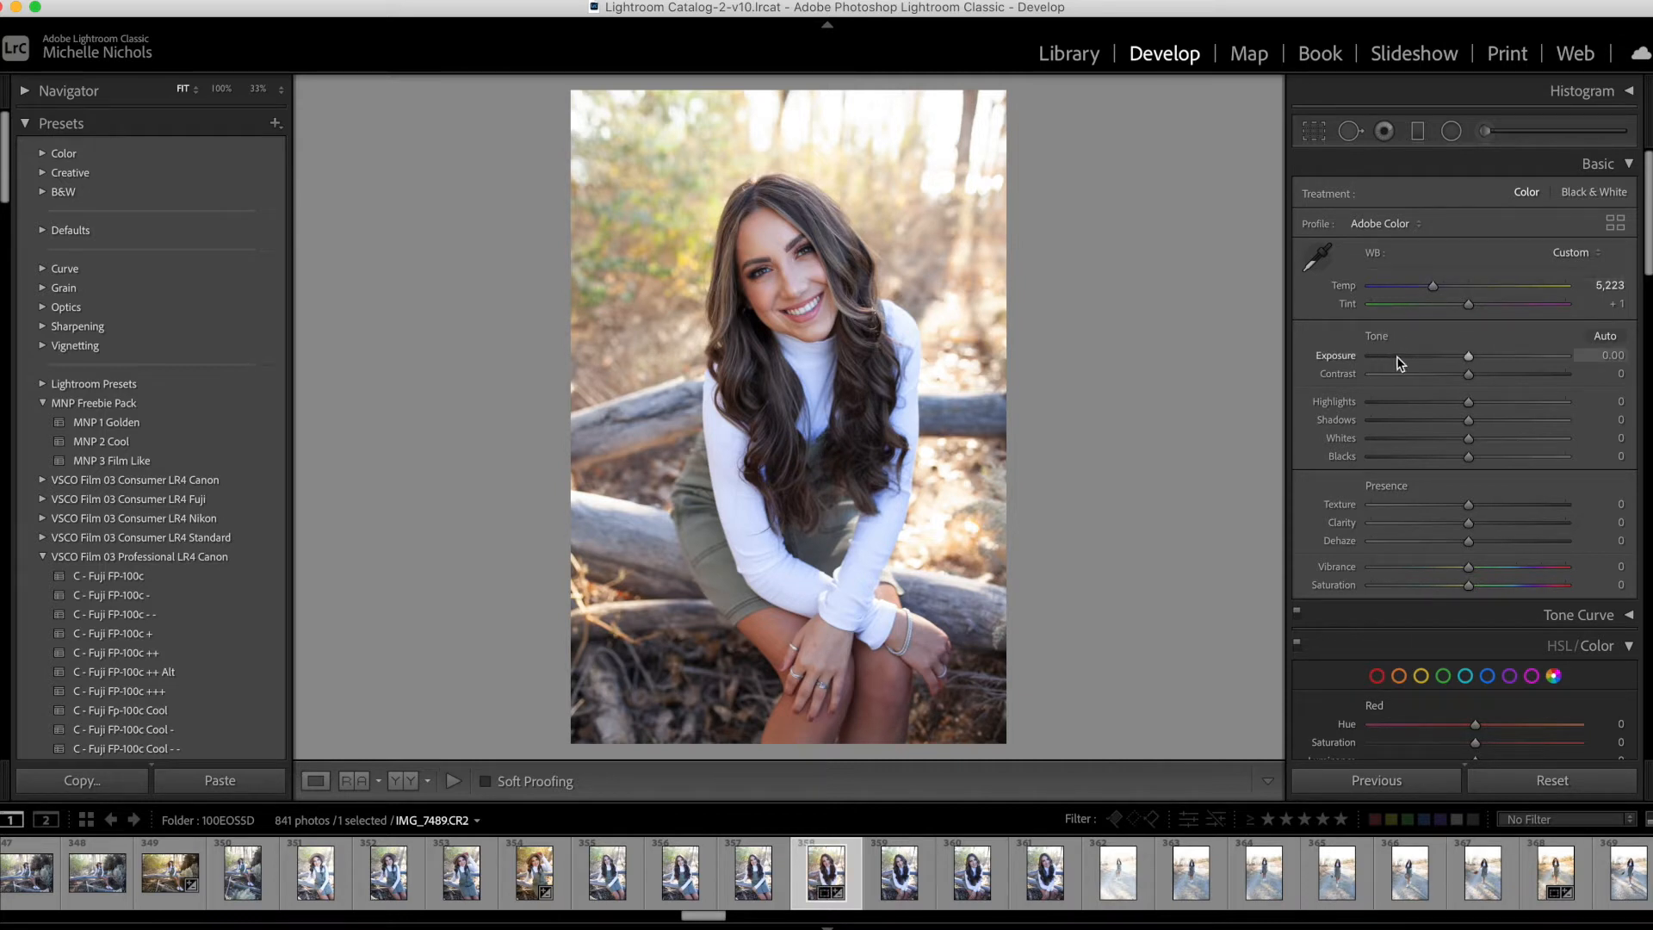
{"action": "left_click_drag", "start_coordinate": [1469, 356], "coordinate": [1471, 357]}
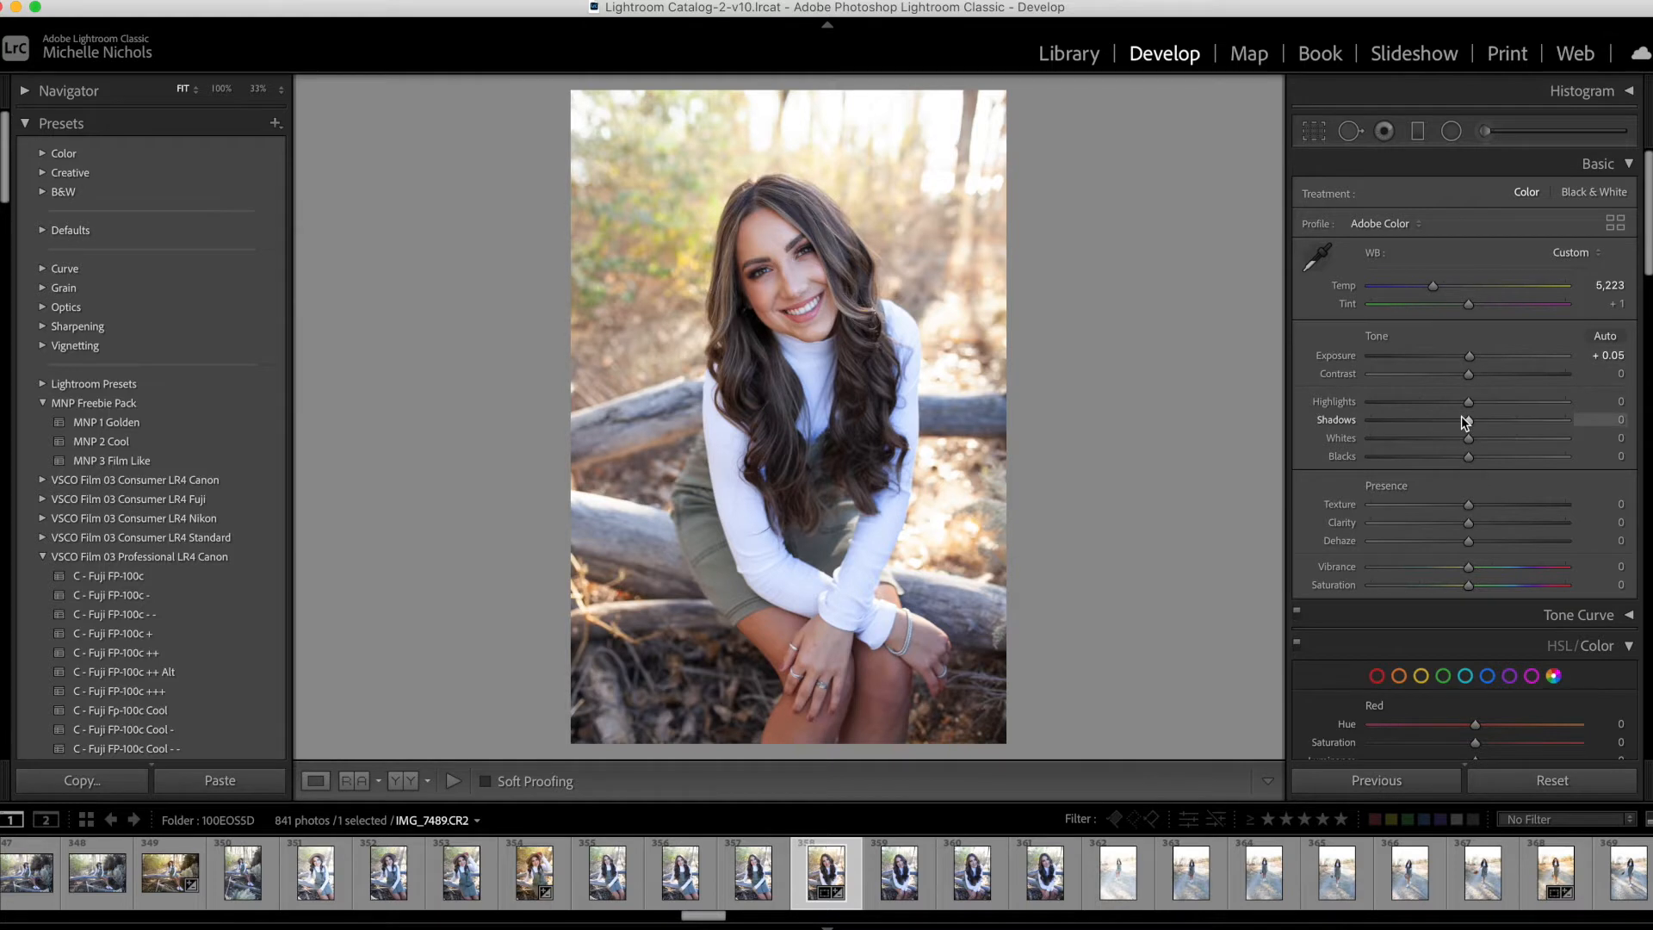
Step: Adjust the tone of the portrait with Highlights at -22, Shadows at +12 and Blacks at -3
{"action": "left_click_drag", "start_coordinate": [1468, 403], "coordinate": [1447, 409]}
{"action": "left_click_drag", "start_coordinate": [1475, 422], "coordinate": [1465, 452]}
{"action": "scroll", "coordinate": [1482, 422], "scroll_direction": "down", "scroll_amount": 1}
{"action": "scroll", "coordinate": [1467, 453], "scroll_direction": "down", "scroll_amount": 1}
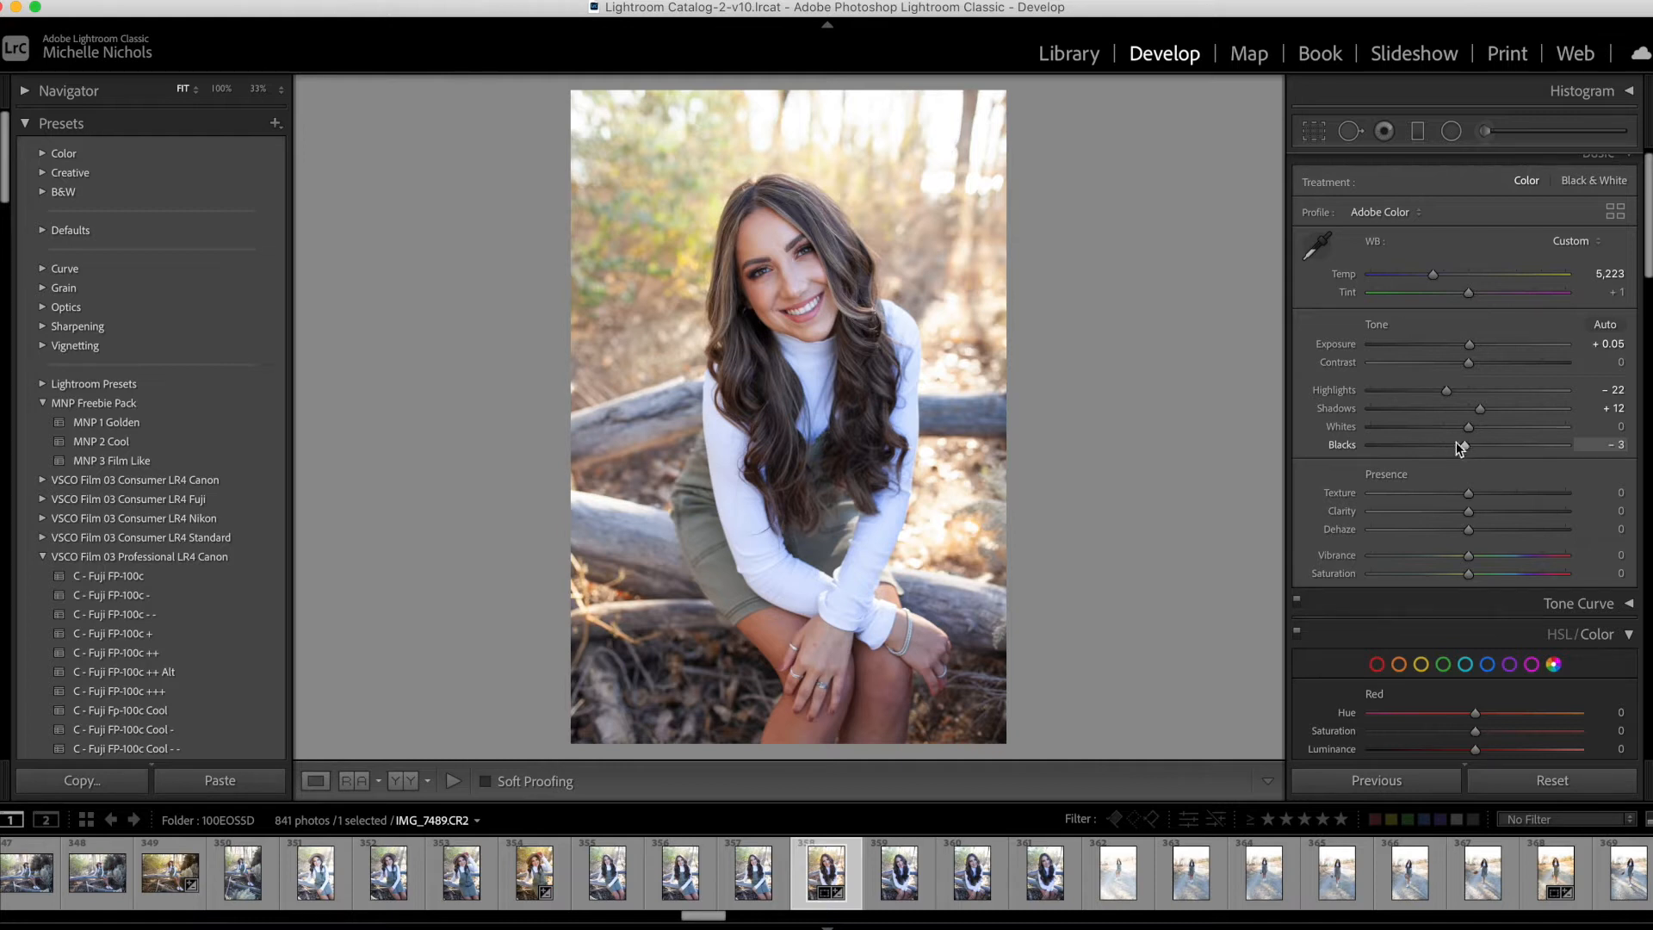
Step: Set Dehaze to +11 for the portrait
{"action": "scroll", "coordinate": [1459, 446], "scroll_direction": "down", "scroll_amount": 3}
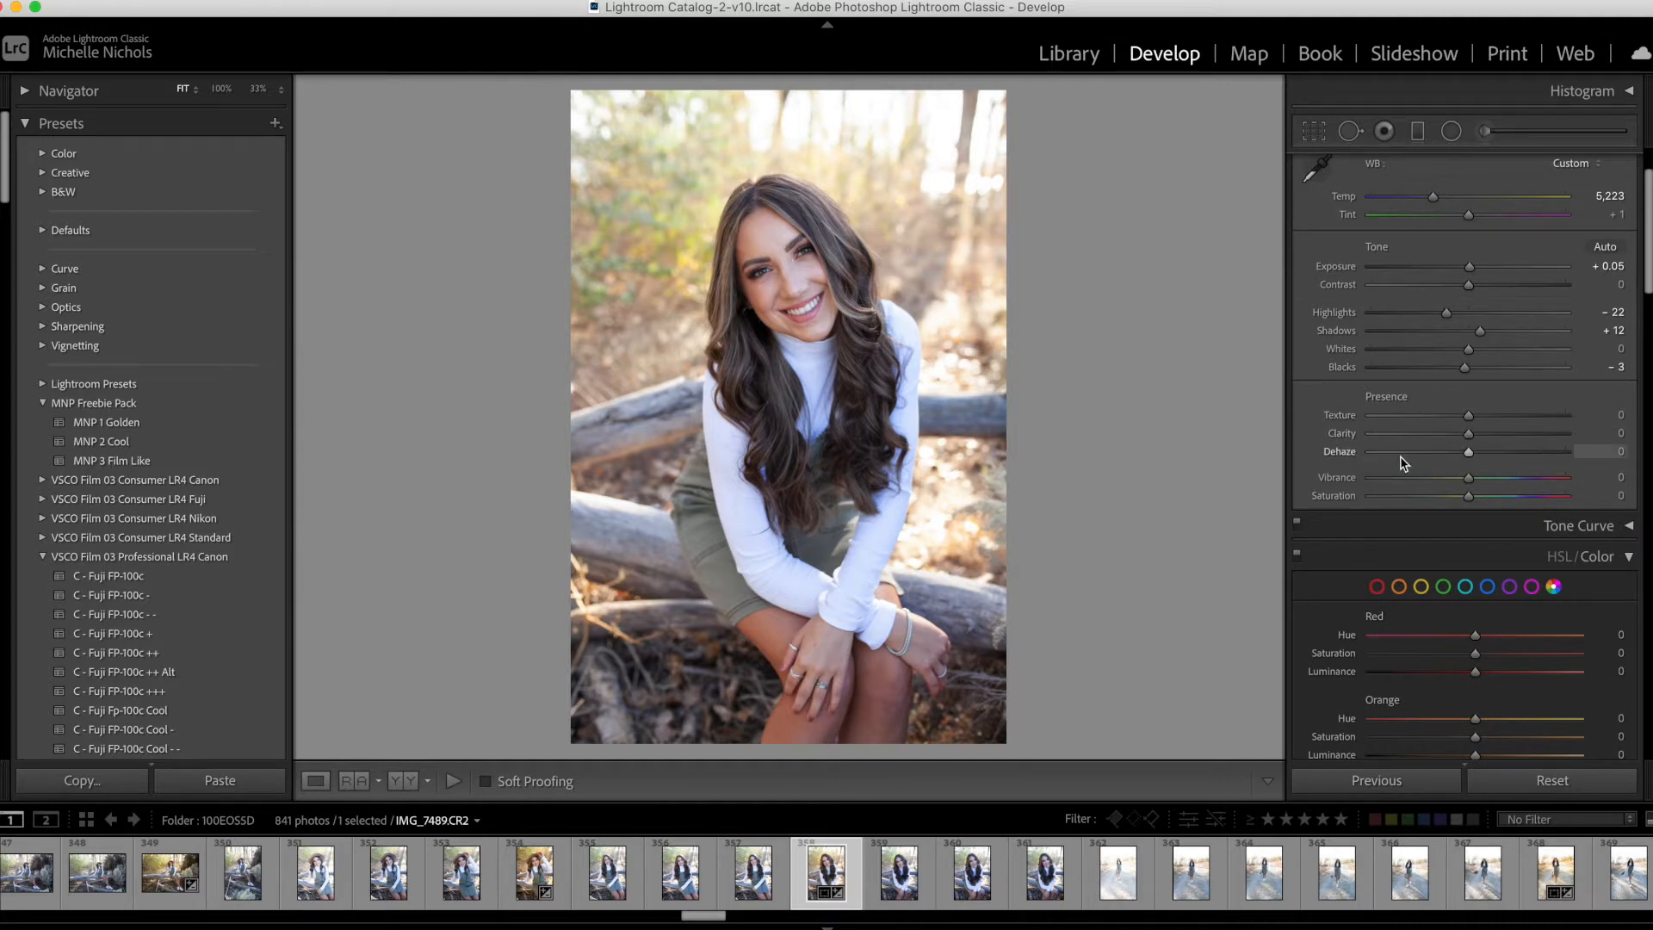
{"action": "mouse_move", "coordinate": [1477, 455]}
{"action": "left_mouse_down"}
{"action": "mouse_move", "coordinate": [1601, 462]}
{"action": "mouse_move", "coordinate": [1402, 457]}
{"action": "mouse_move", "coordinate": [1483, 459]}
{"action": "left_mouse_up"}
{"action": "scroll", "coordinate": [1480, 458], "scroll_direction": "down", "scroll_amount": 5}
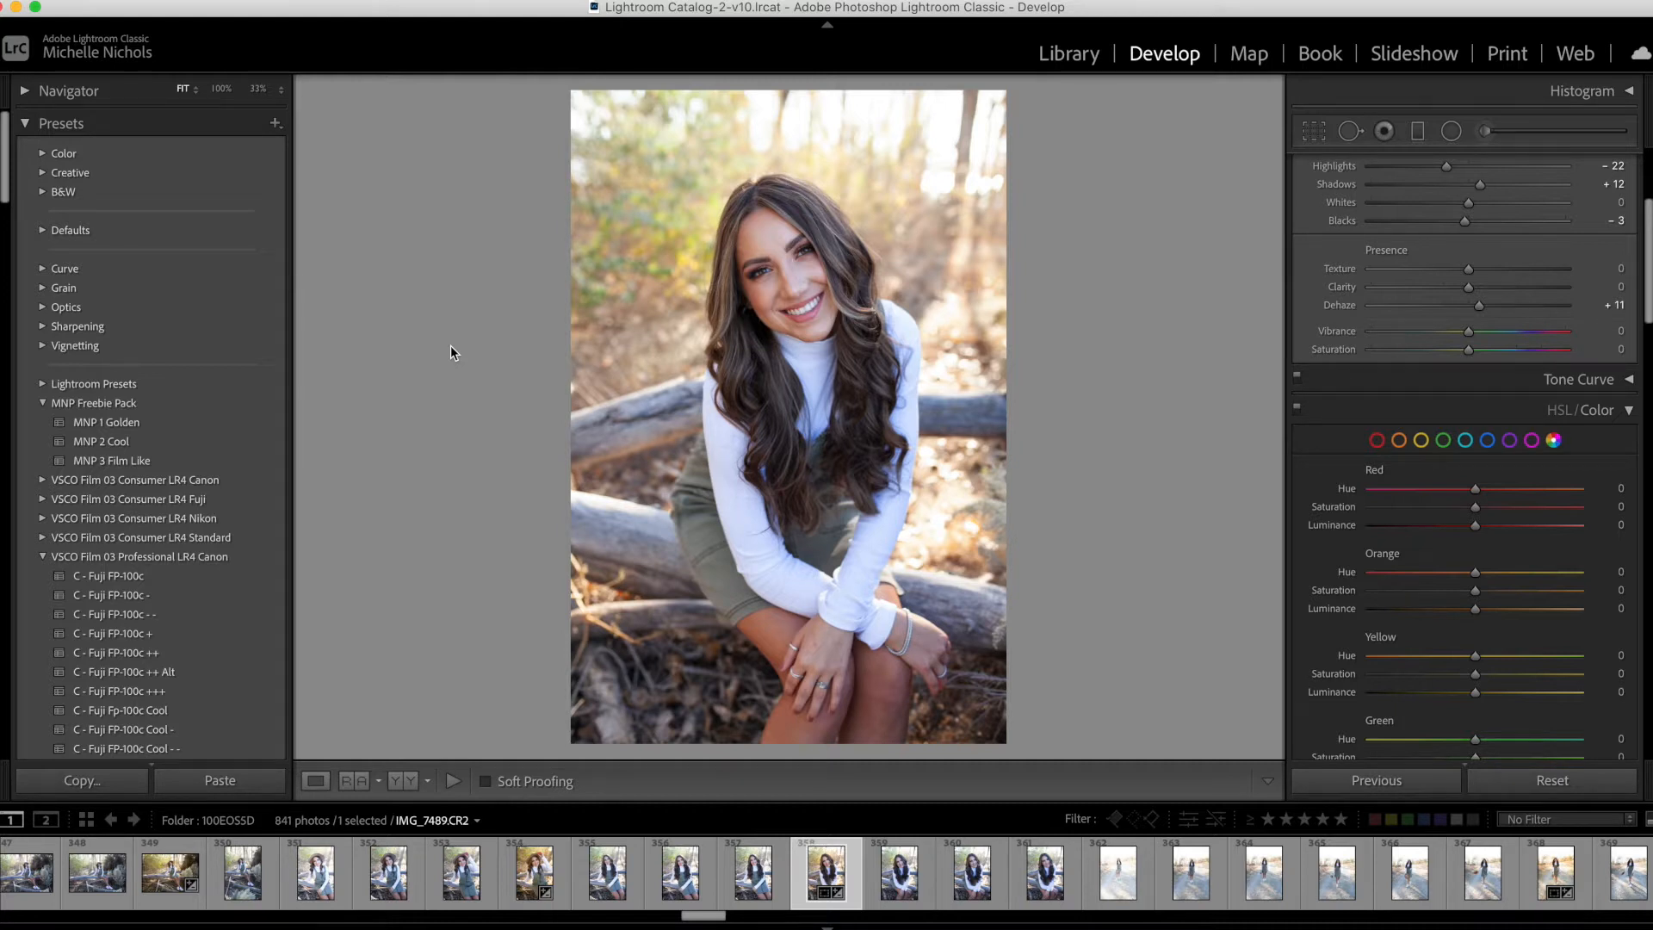
Step: Apply the MNP 1 Golden preset from the MNP Freebie Pack and review its HSL and Color Grading settings
{"action": "left_click", "coordinate": [168, 422]}
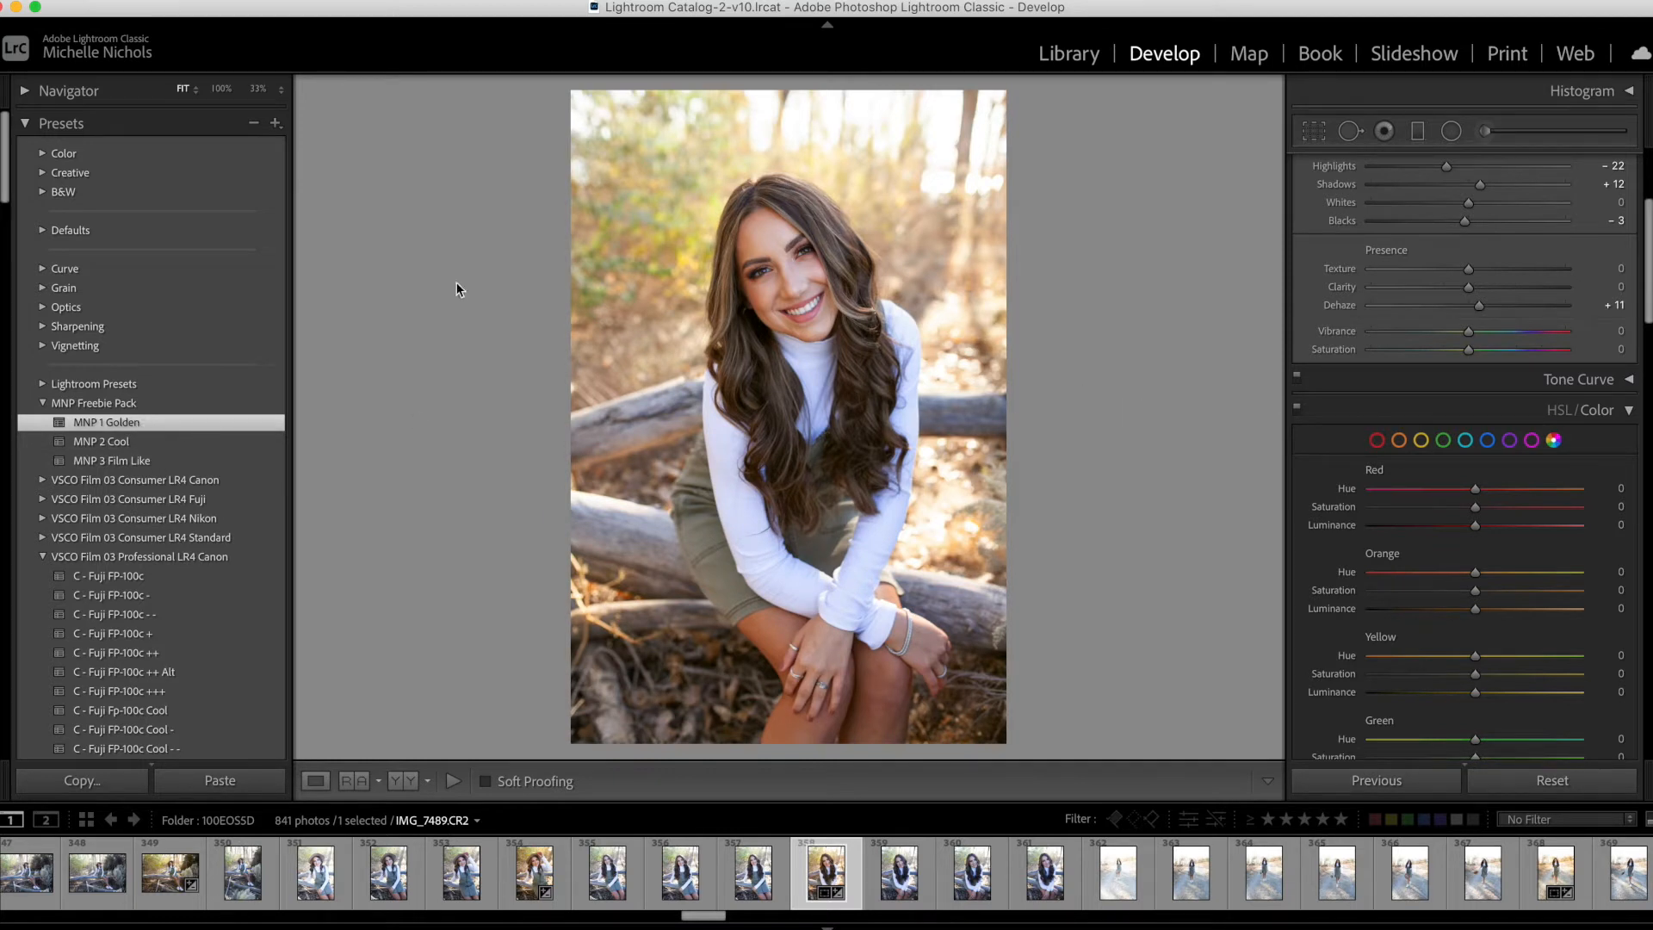
{"action": "scroll", "coordinate": [1472, 488], "scroll_direction": "down", "scroll_amount": 10}
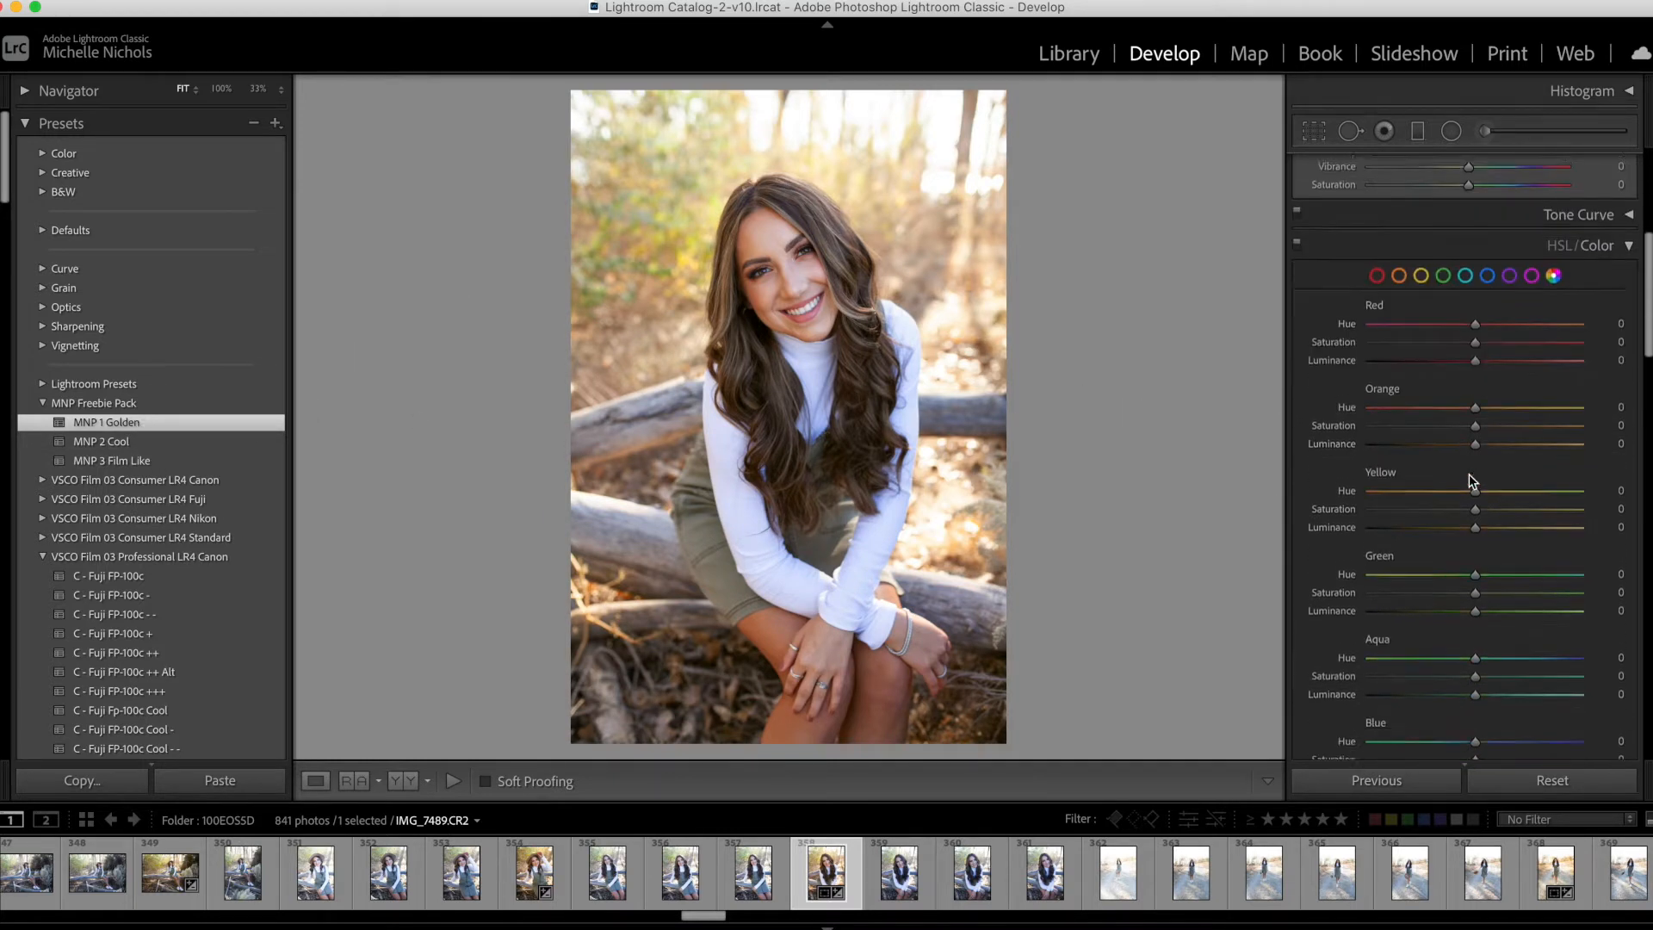
{"action": "scroll", "coordinate": [1489, 481], "scroll_direction": "down", "scroll_amount": 5}
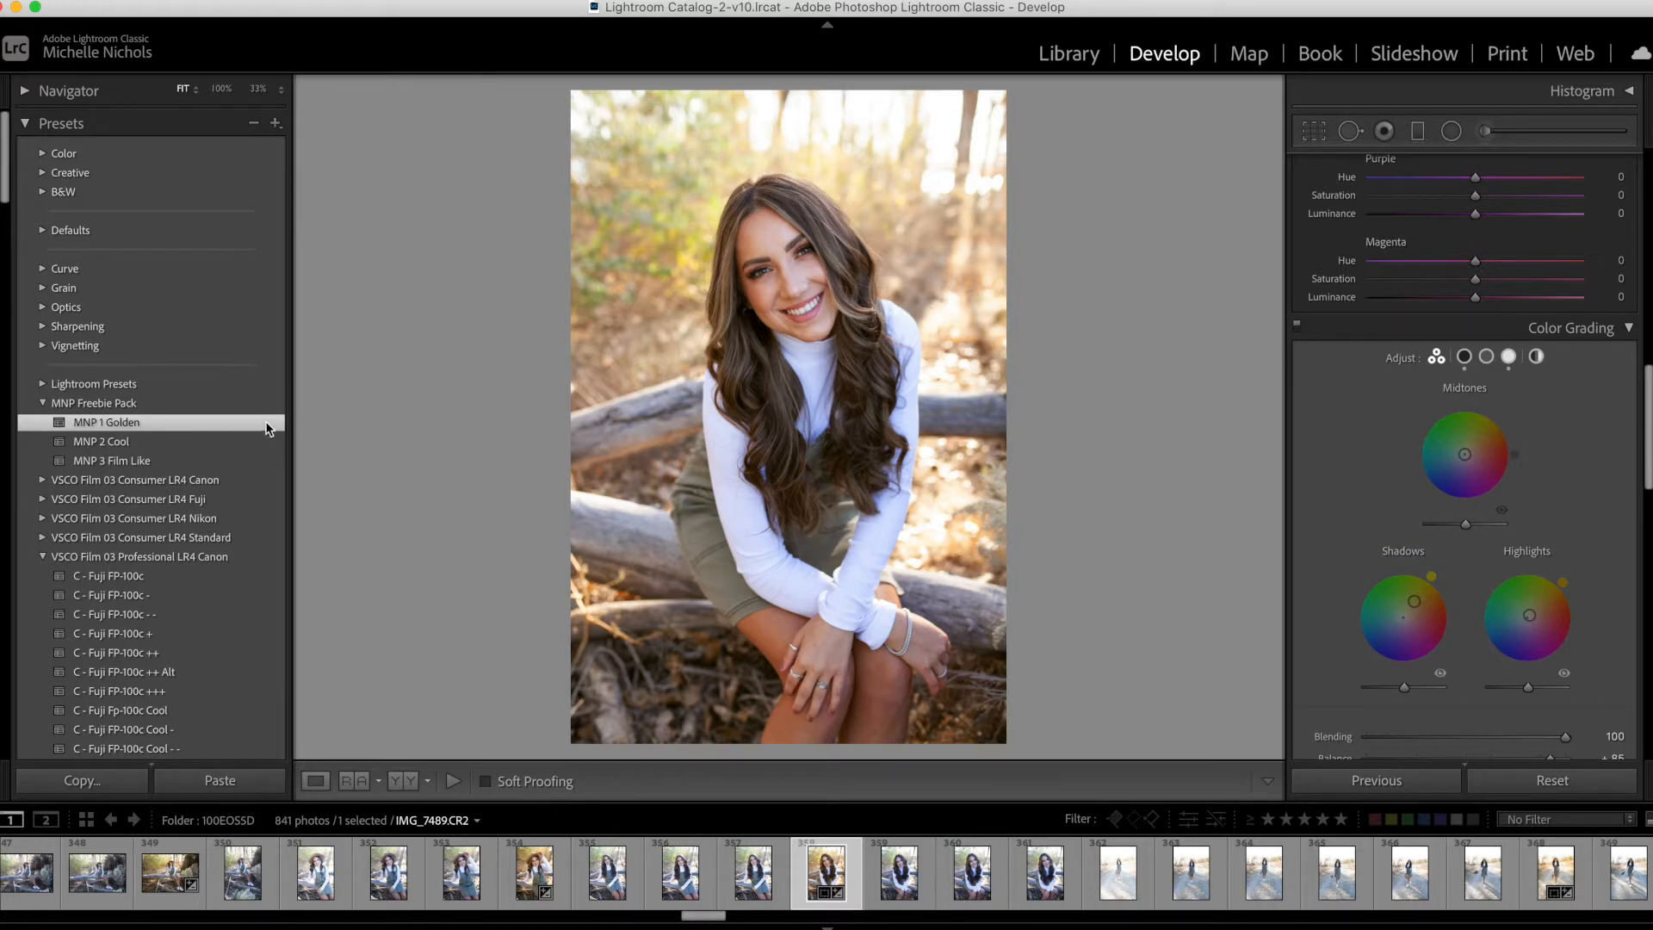
{"action": "scroll", "coordinate": [1307, 344], "scroll_direction": "up", "scroll_amount": 15}
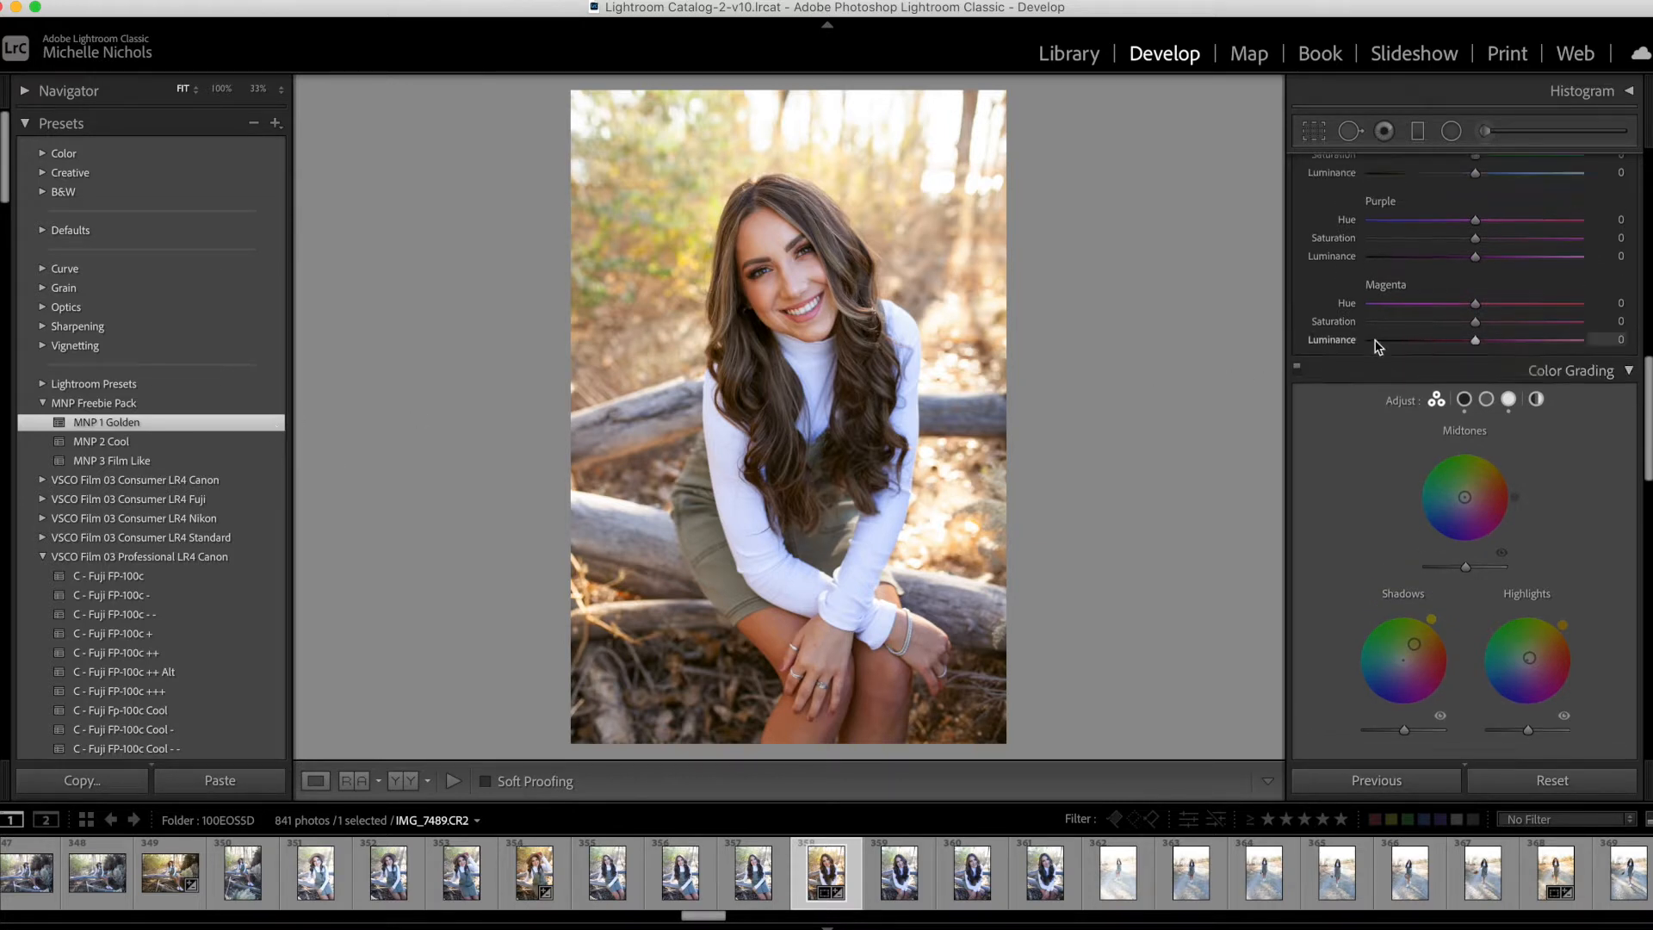
{"action": "scroll", "coordinate": [1373, 341], "scroll_direction": "down", "scroll_amount": 7}
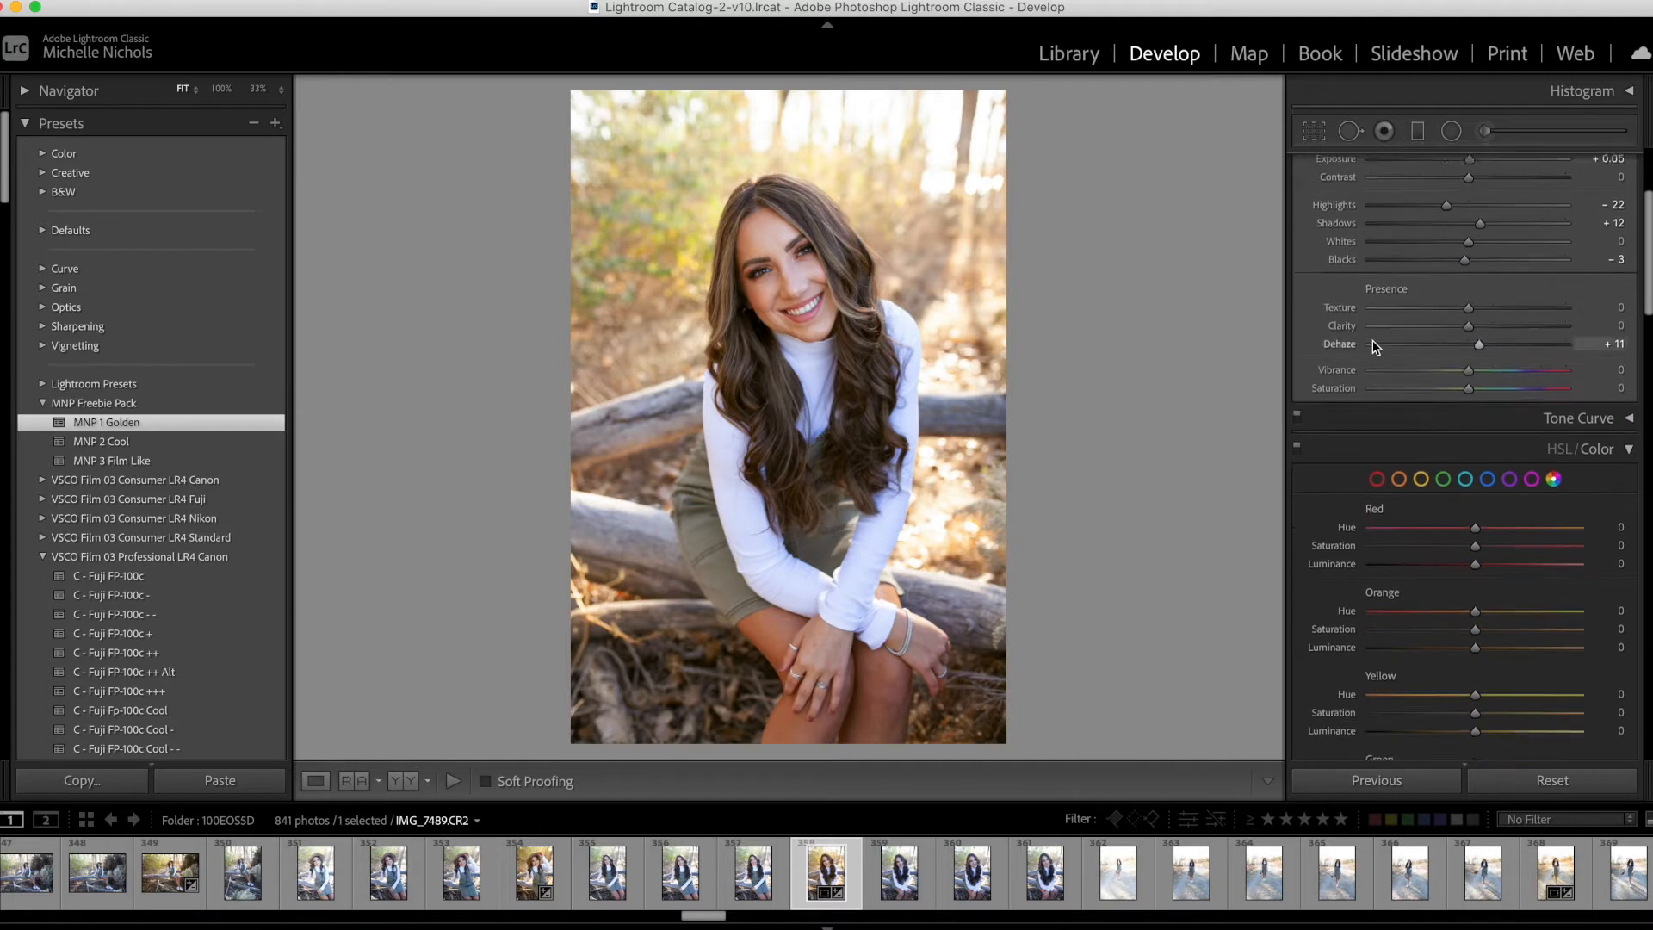
{"action": "scroll", "coordinate": [1372, 341], "scroll_direction": "up", "scroll_amount": 1}
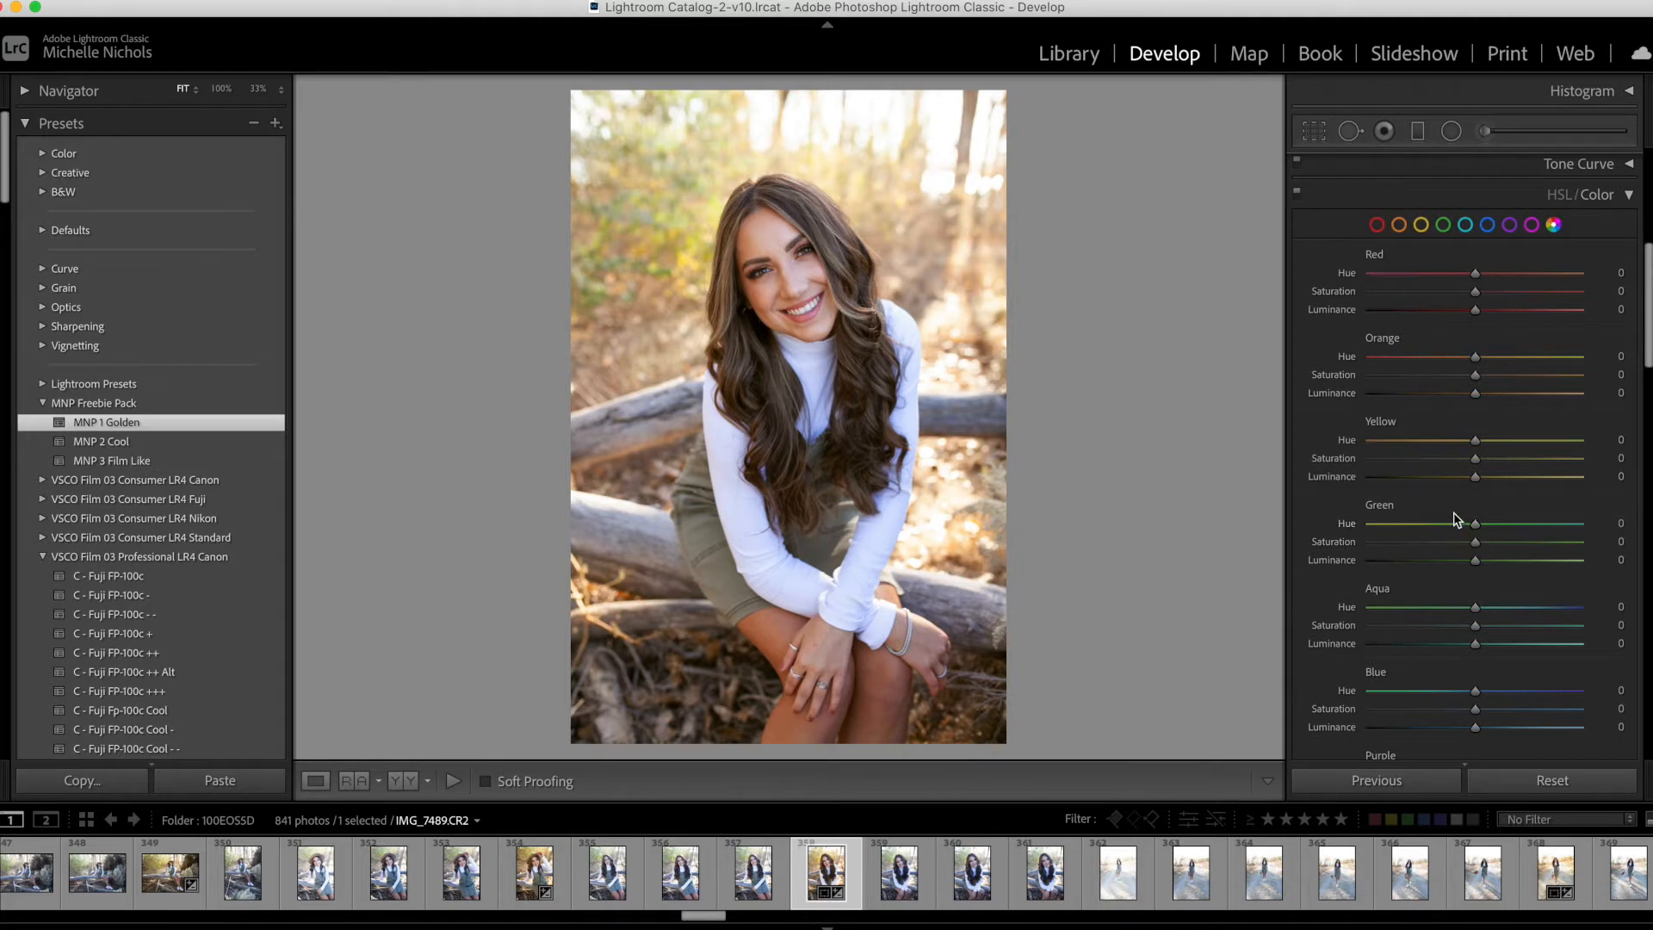
Step: Set the blue luminance to -1 in the HSL color adjustments
{"action": "scroll", "coordinate": [1451, 520], "scroll_direction": "down", "scroll_amount": 2}
{"action": "scroll", "coordinate": [1455, 518], "scroll_direction": "down", "scroll_amount": 3}
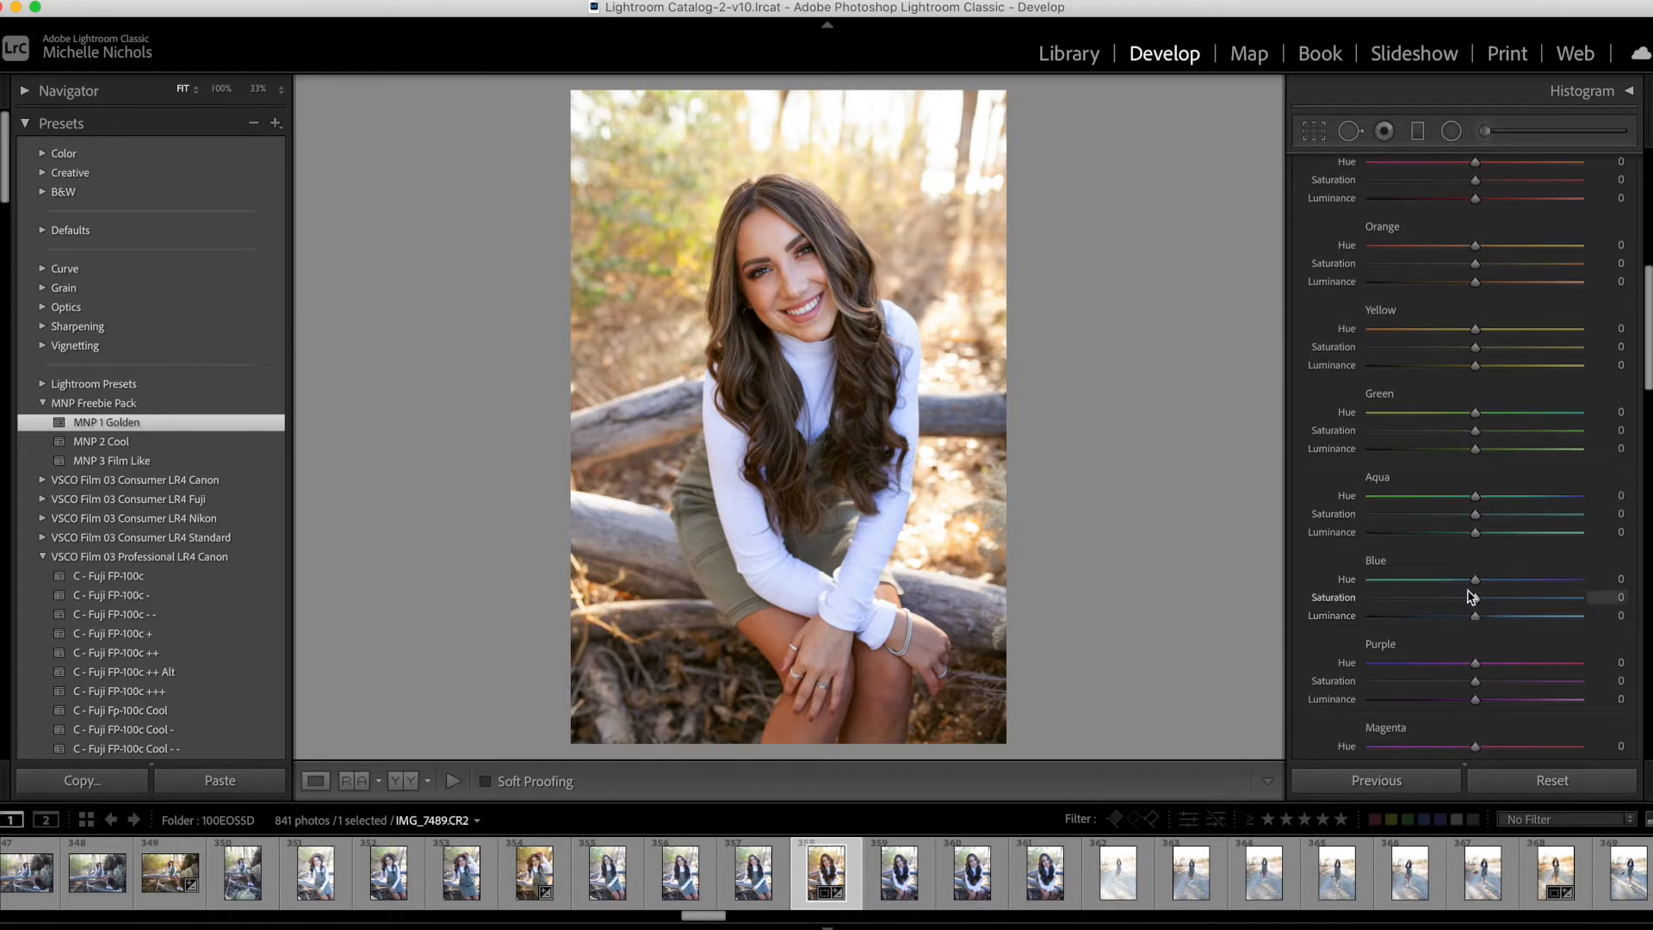
{"action": "mouse_move", "coordinate": [1475, 615]}
{"action": "left_mouse_down"}
{"action": "mouse_move", "coordinate": [1419, 618]}
{"action": "mouse_move", "coordinate": [1495, 620]}
{"action": "mouse_move", "coordinate": [1478, 622]}
{"action": "left_mouse_up"}
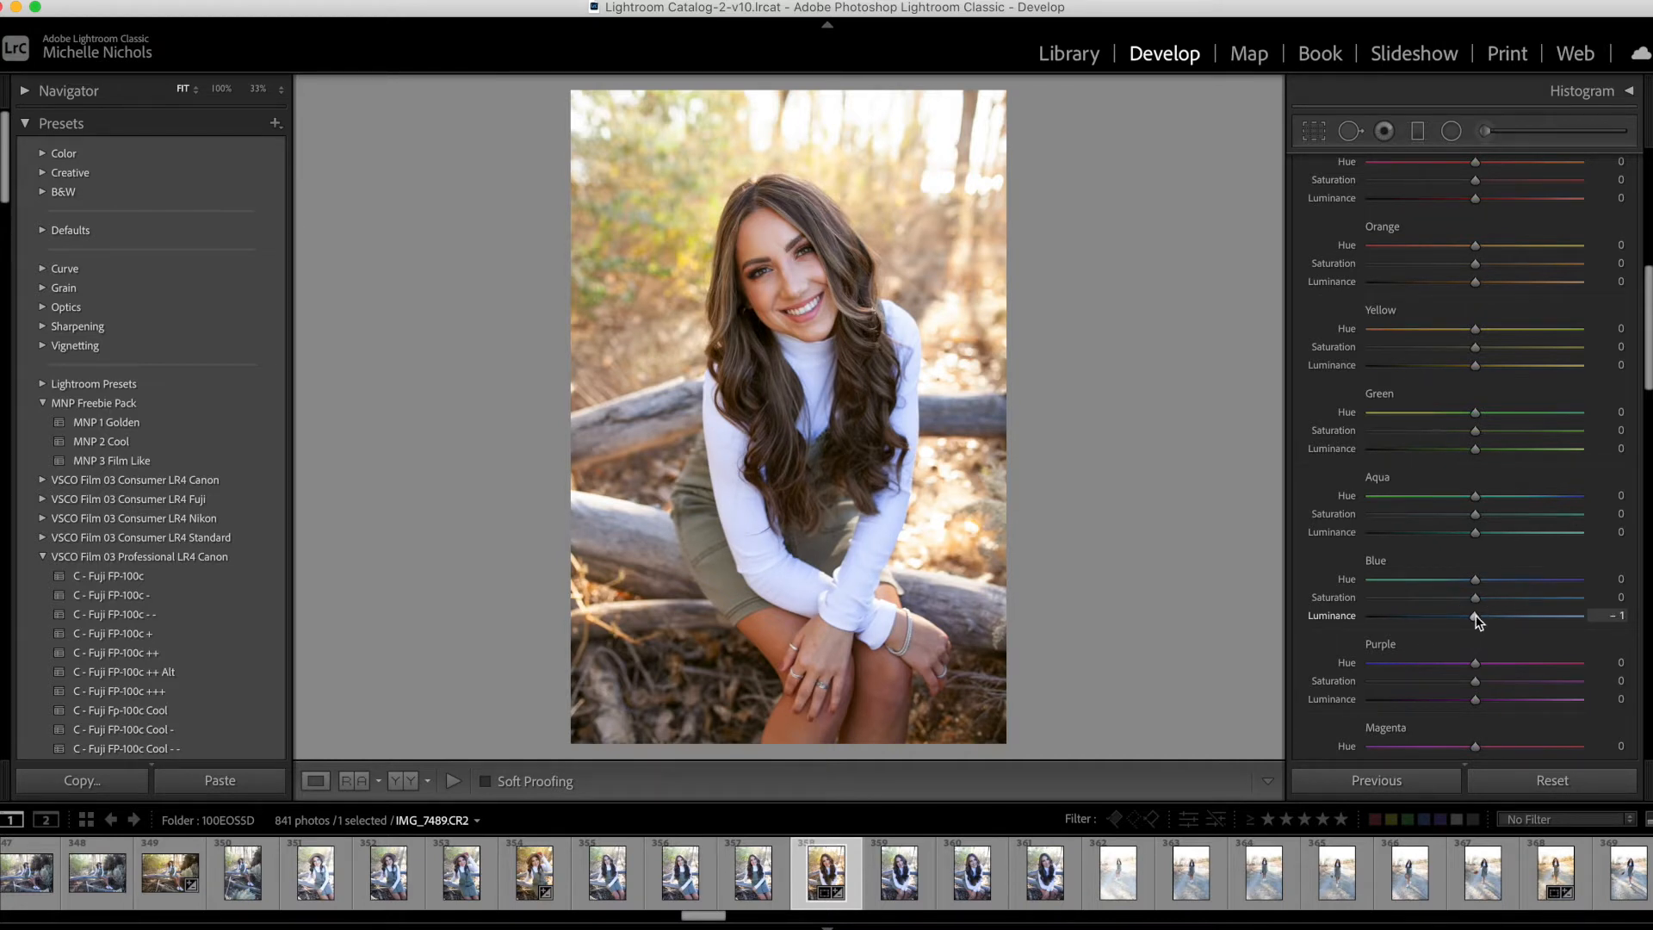
Step: Set the yellow hue to +2 and yellow saturation to +9, and reduce the green saturation to -12
{"action": "scroll", "coordinate": [1477, 622], "scroll_direction": "up", "scroll_amount": 5}
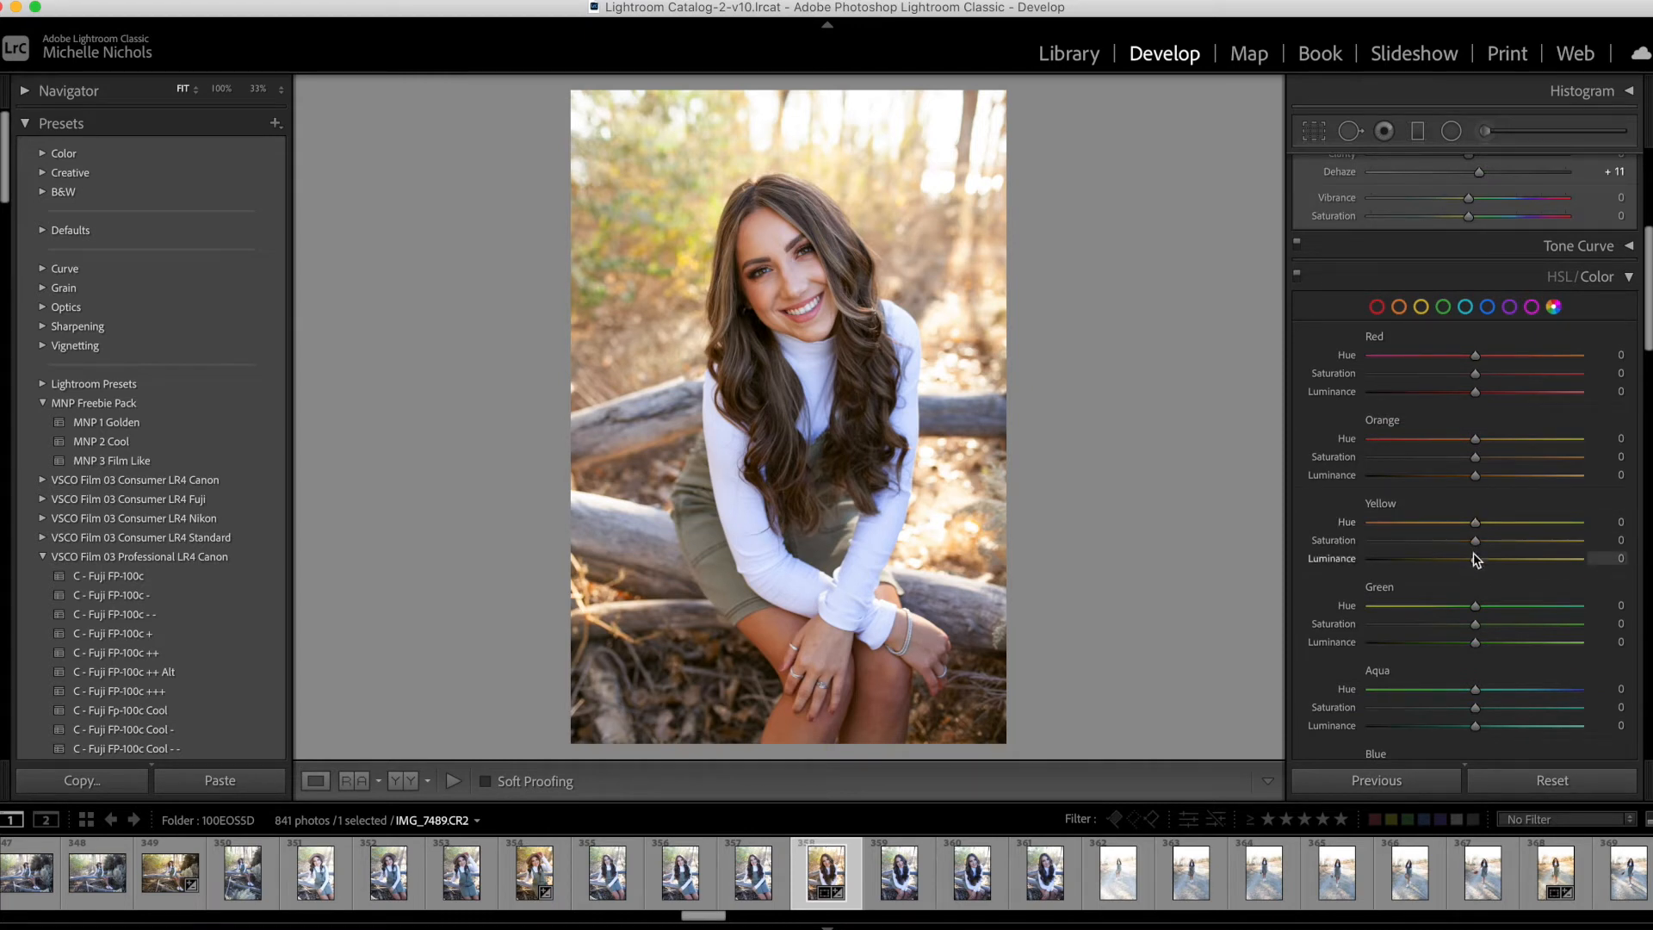
{"action": "mouse_move", "coordinate": [1475, 540]}
{"action": "left_mouse_down"}
{"action": "mouse_move", "coordinate": [1508, 542]}
{"action": "mouse_move", "coordinate": [1484, 542]}
{"action": "left_mouse_up"}
{"action": "scroll", "coordinate": [1486, 546], "scroll_direction": "down", "scroll_amount": 2}
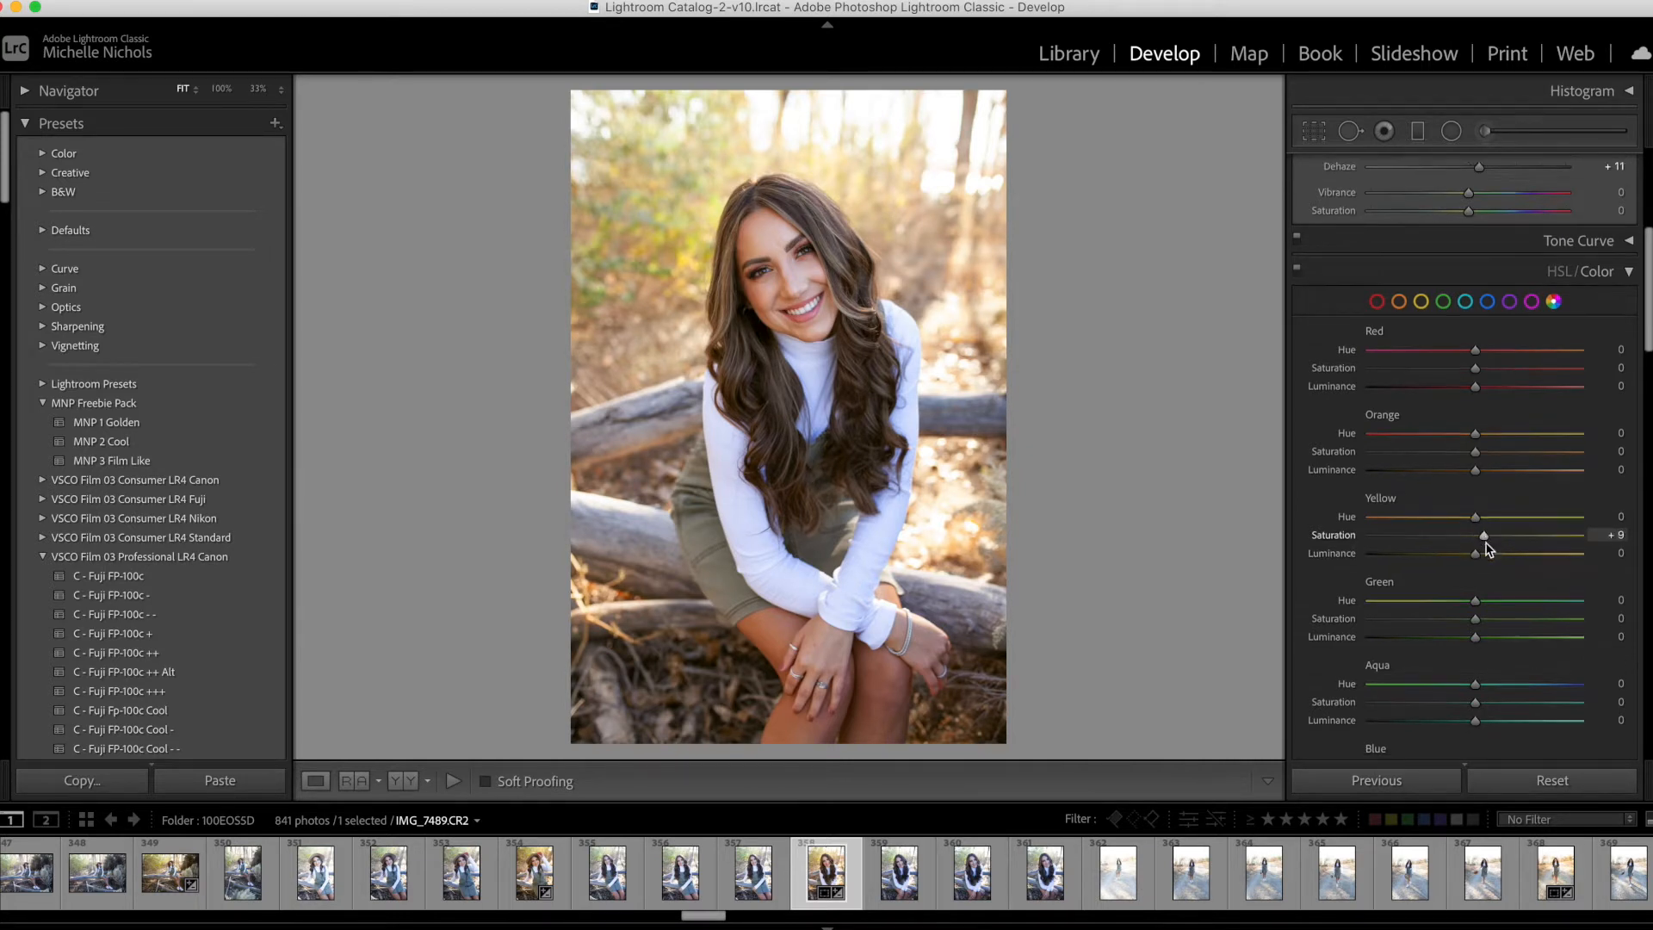
{"action": "scroll", "coordinate": [1489, 549], "scroll_direction": "down", "scroll_amount": 2}
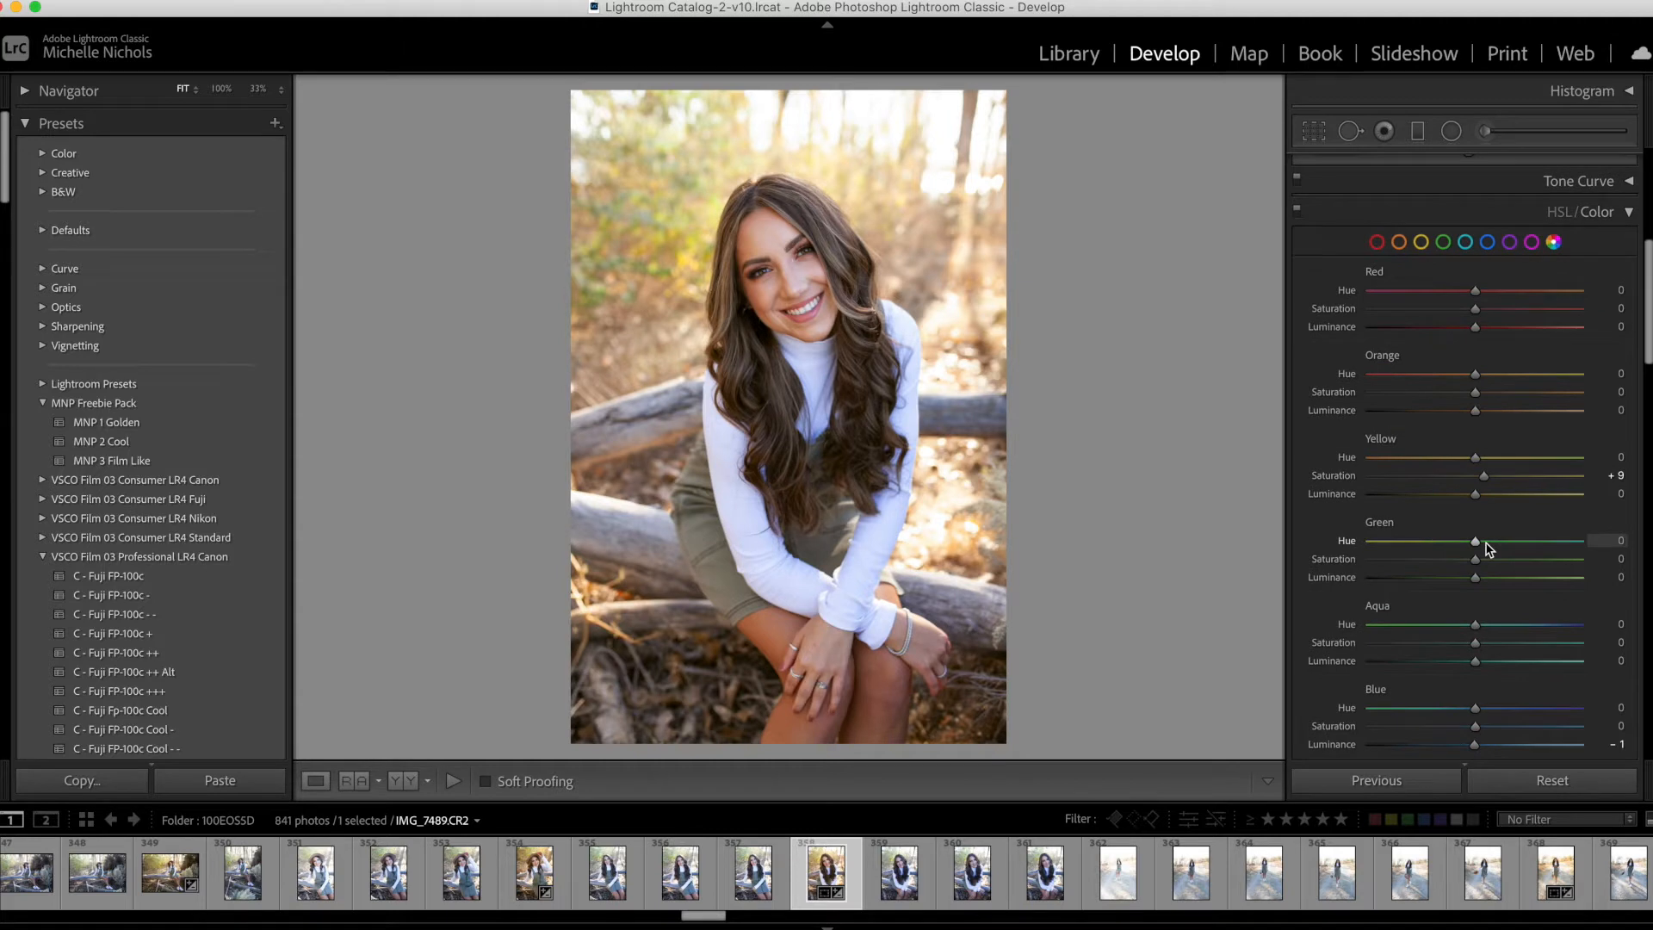
{"action": "mouse_move", "coordinate": [1476, 457]}
{"action": "left_mouse_down"}
{"action": "mouse_move", "coordinate": [1513, 457]}
{"action": "mouse_move", "coordinate": [1480, 460]}
{"action": "mouse_move", "coordinate": [1465, 486]}
{"action": "left_mouse_up"}
{"action": "scroll", "coordinate": [1481, 457], "scroll_direction": "down", "scroll_amount": 4}
{"action": "scroll", "coordinate": [1468, 486], "scroll_direction": "down", "scroll_amount": 2}
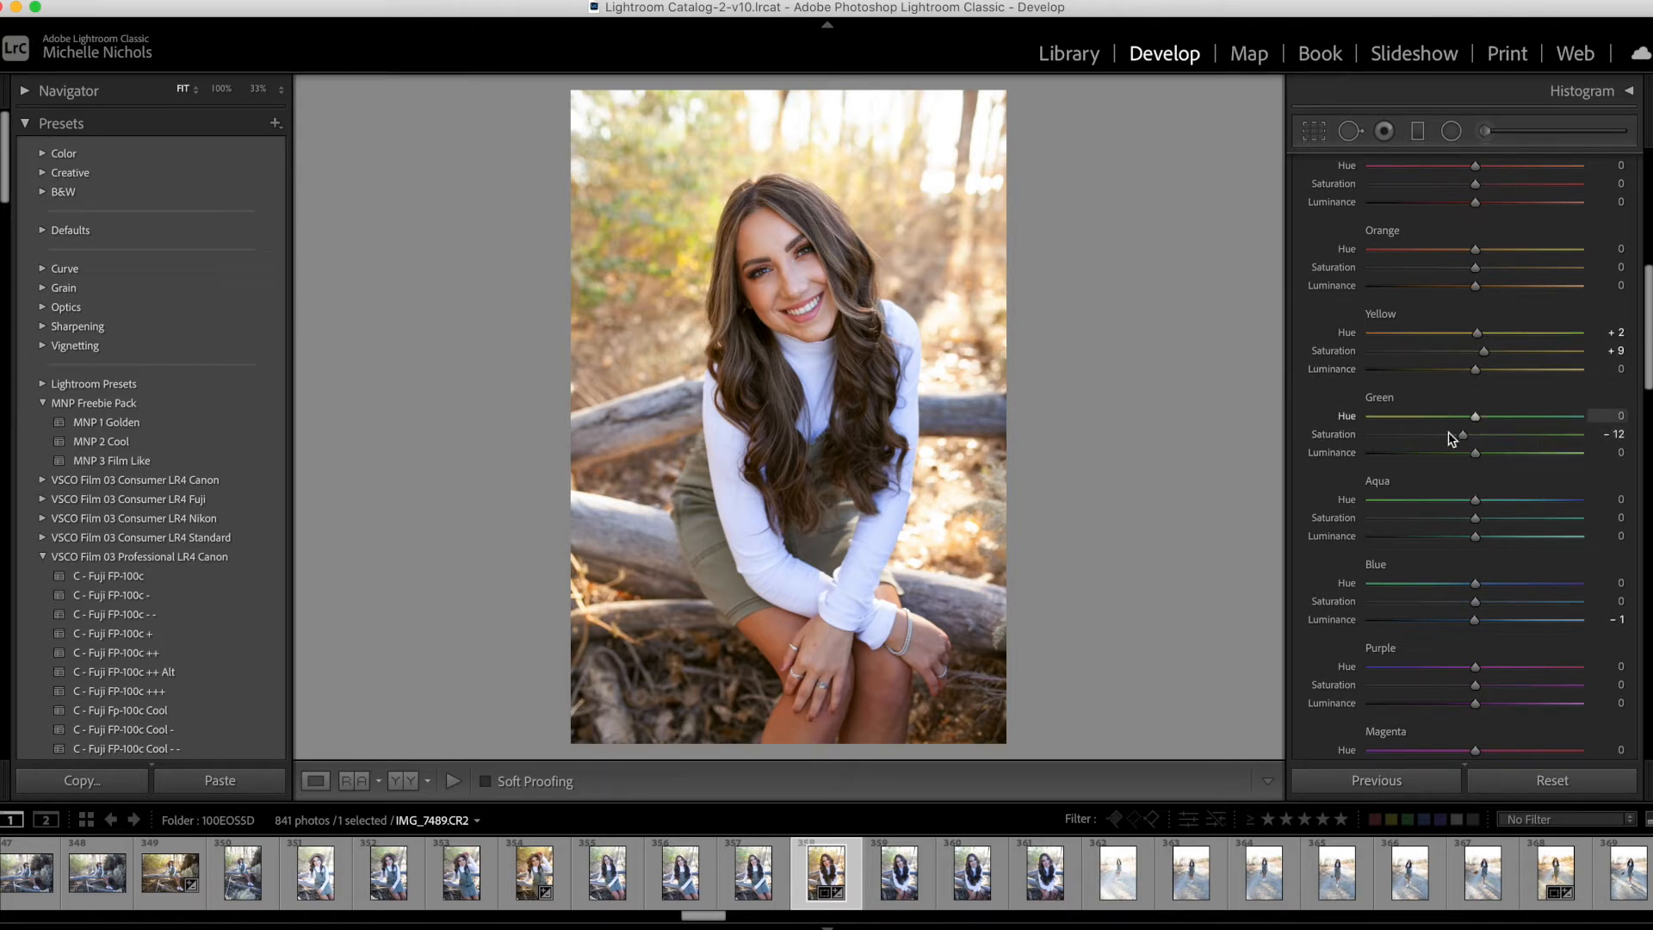
{"action": "left_click", "coordinate": [1478, 454]}
Step: Raise the blue luminance to +9 in the HSL color adjustments
{"action": "scroll", "coordinate": [1478, 456], "scroll_direction": "down", "scroll_amount": 5}
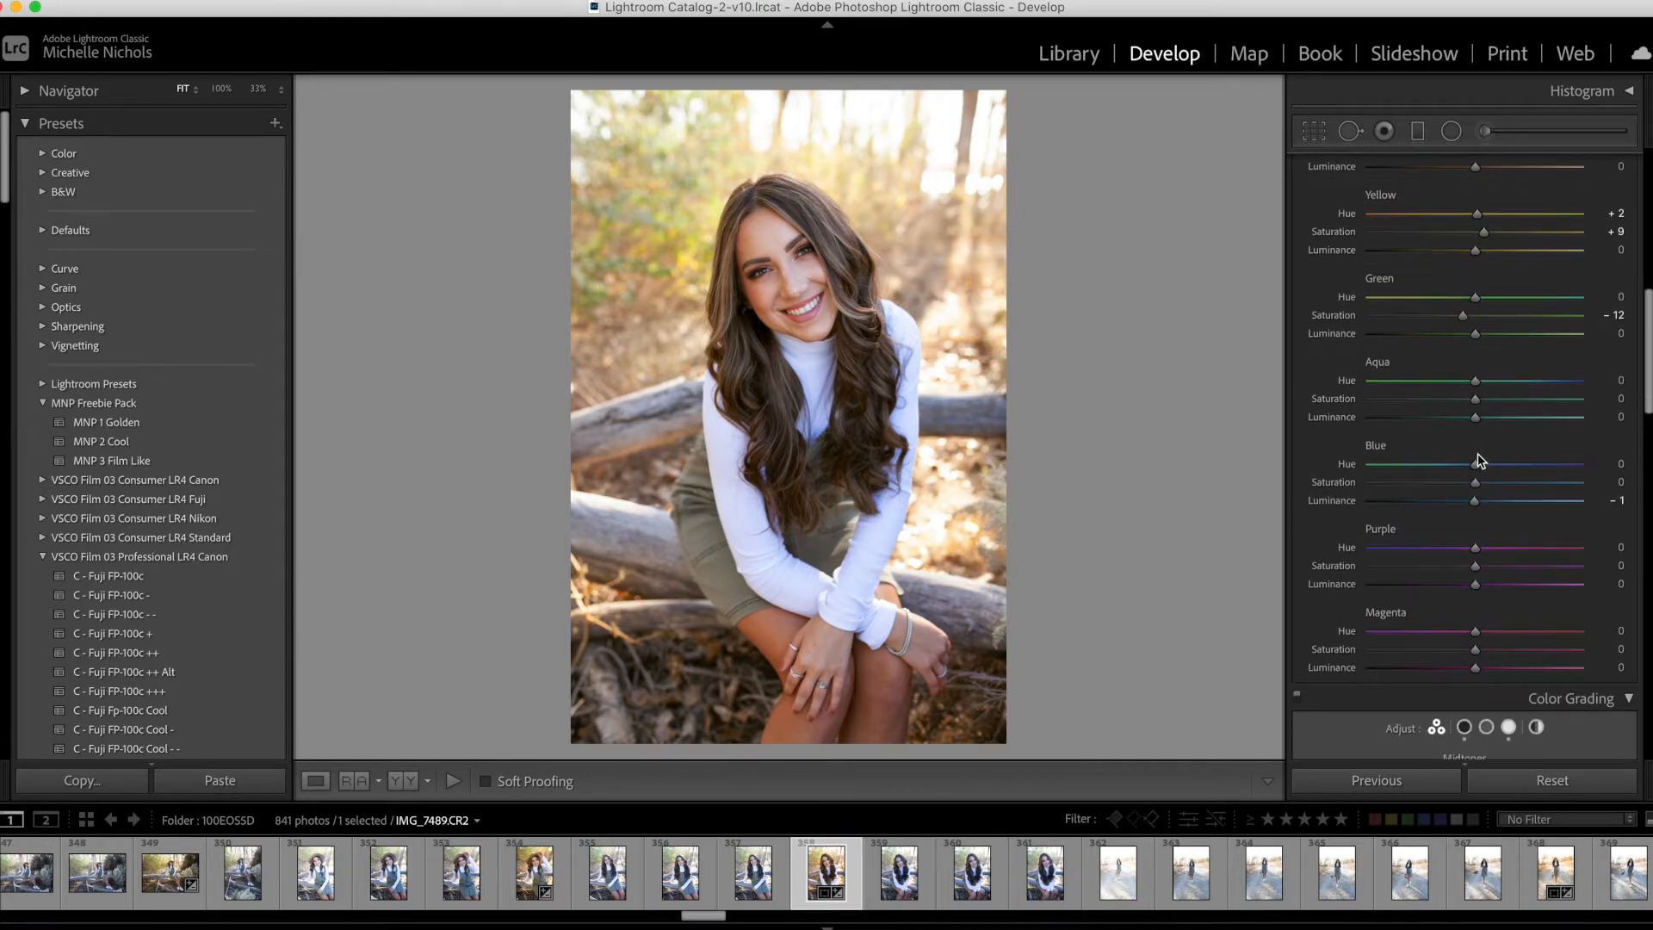
{"action": "scroll", "coordinate": [1479, 461], "scroll_direction": "down", "scroll_amount": 1}
{"action": "mouse_move", "coordinate": [1475, 473]}
{"action": "left_mouse_down"}
{"action": "mouse_move", "coordinate": [1509, 477]}
{"action": "mouse_move", "coordinate": [1419, 478]}
{"action": "mouse_move", "coordinate": [1490, 484]}
{"action": "left_mouse_up"}
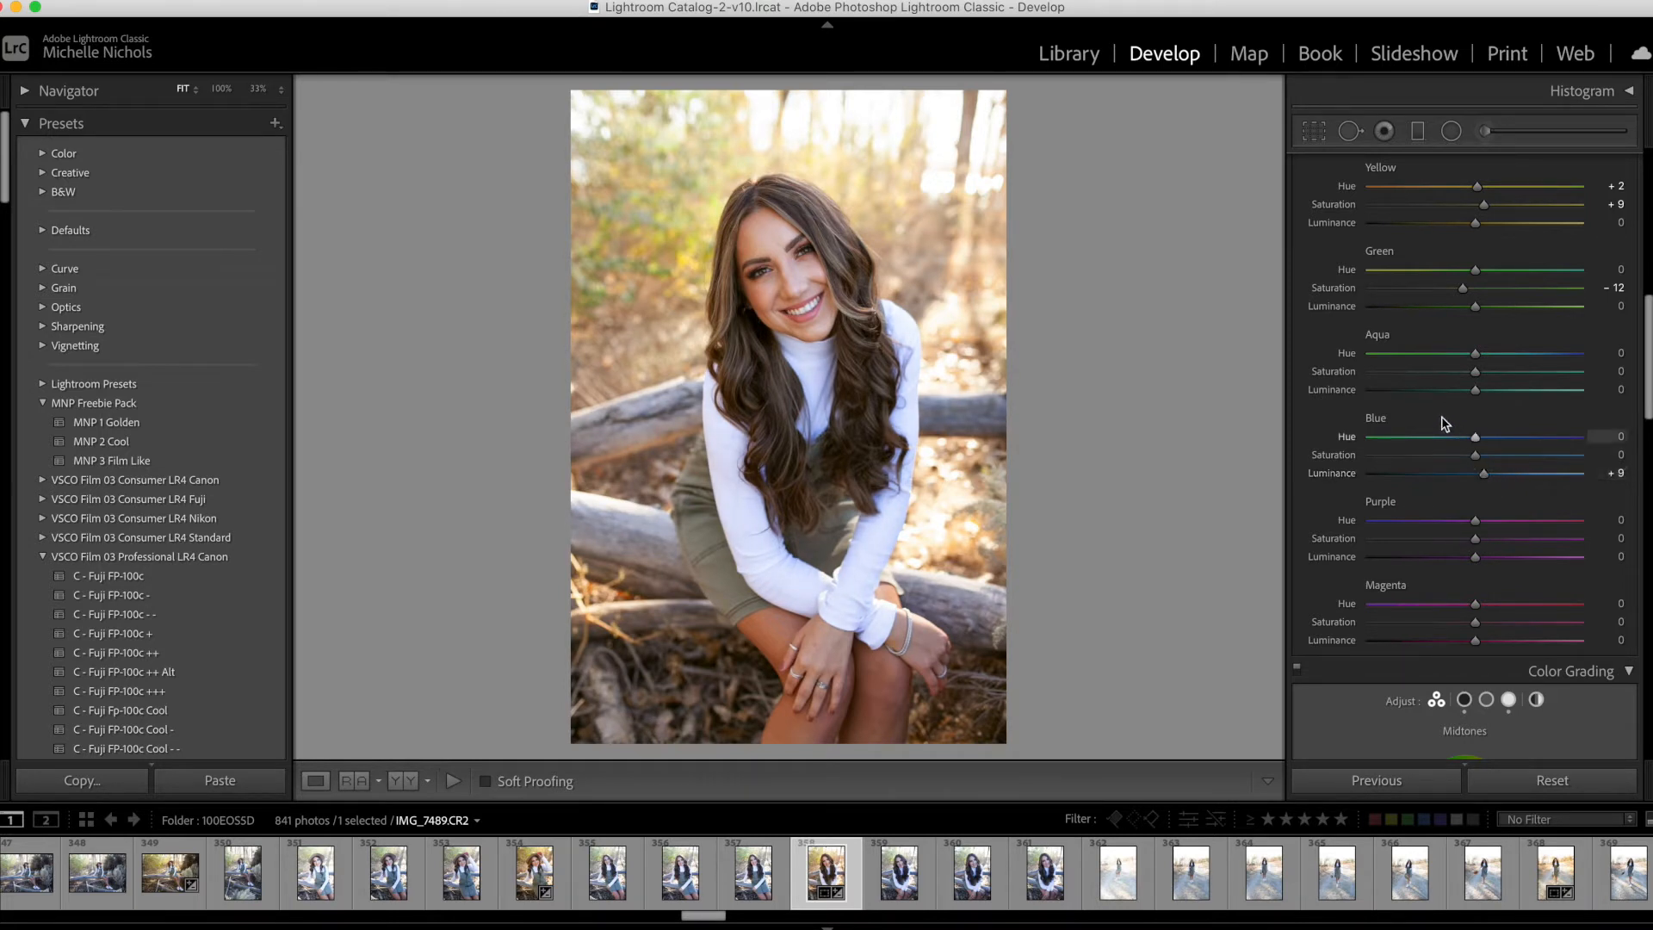
Step: Set the sharpening amount to 53
{"action": "scroll", "coordinate": [1477, 383], "scroll_direction": "down", "scroll_amount": 15}
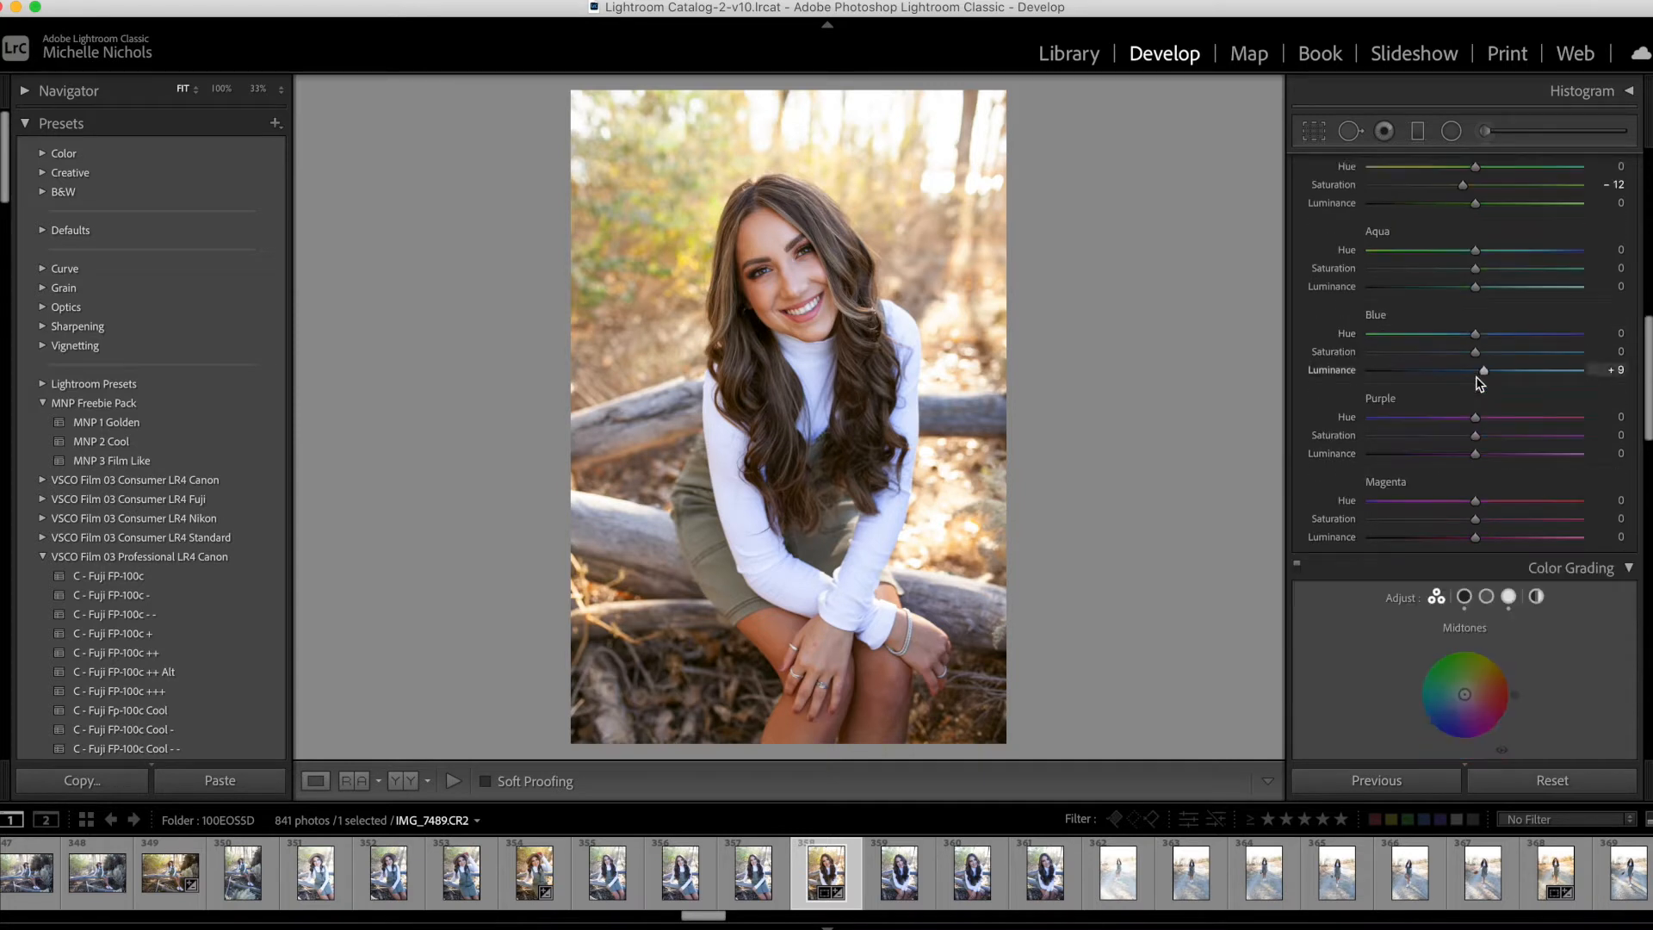
{"action": "scroll", "coordinate": [1476, 378], "scroll_direction": "down", "scroll_amount": 5}
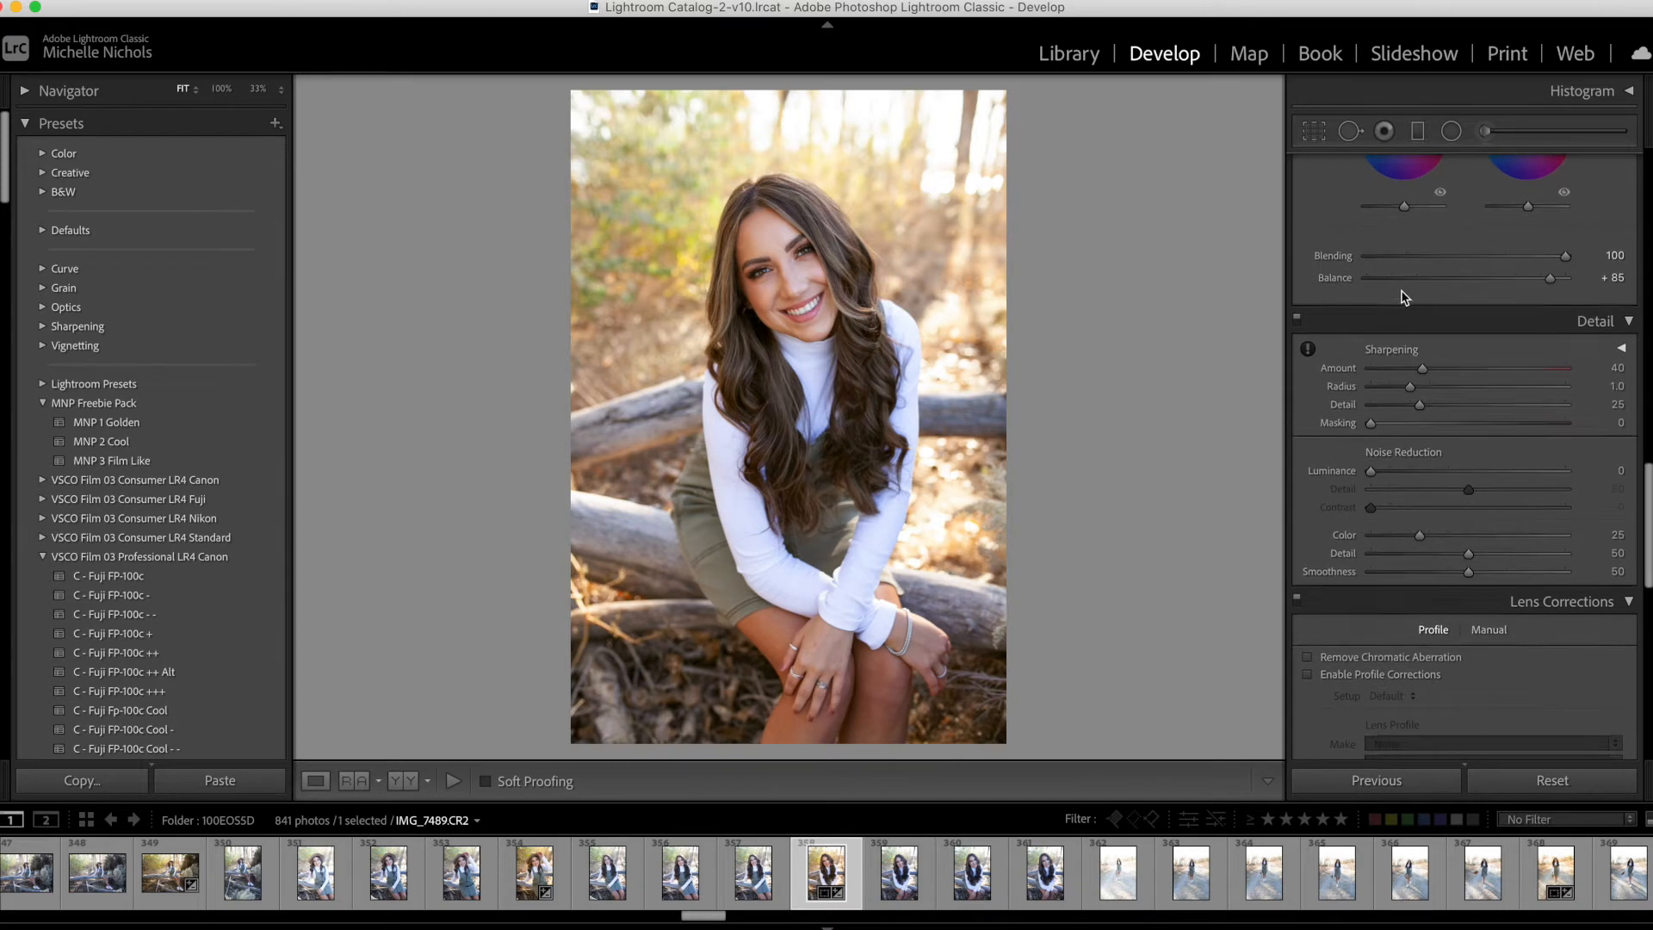
{"action": "scroll", "coordinate": [1399, 288], "scroll_direction": "down", "scroll_amount": 2}
{"action": "scroll", "coordinate": [1381, 324], "scroll_direction": "down", "scroll_amount": 1}
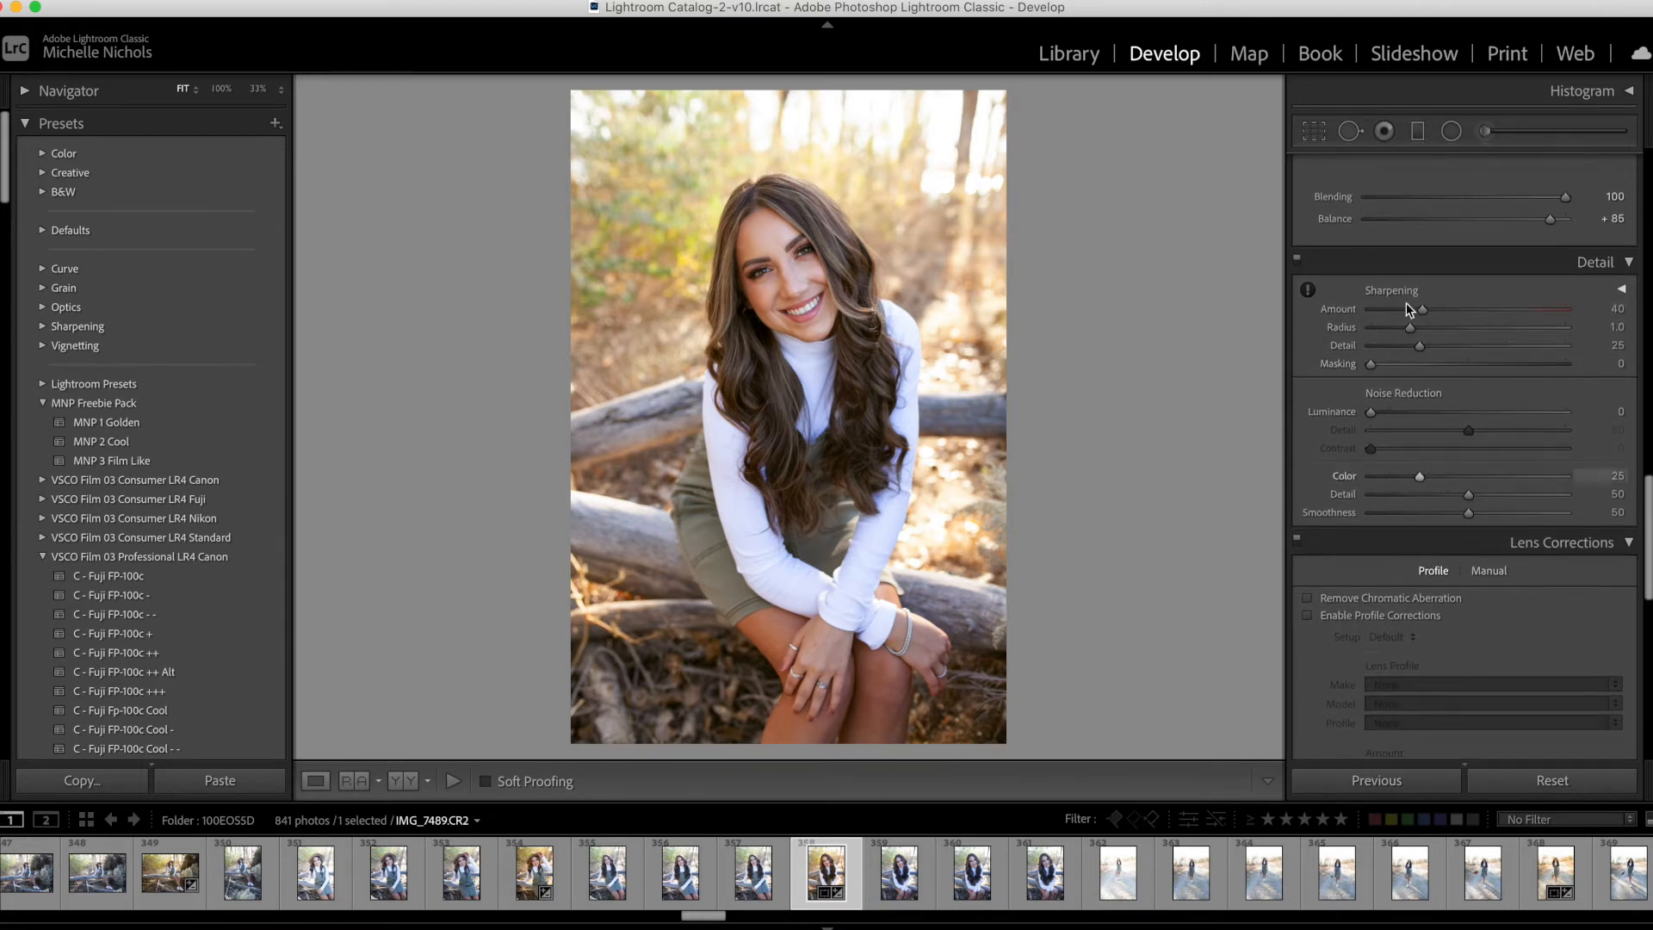
{"action": "left_click_drag", "start_coordinate": [1423, 310], "coordinate": [1444, 315]}
Step: Set noise reduction to Luminance 8 and Color 24, checking the skin on the face at 100%
{"action": "left_click_drag", "start_coordinate": [1371, 412], "coordinate": [1381, 413]}
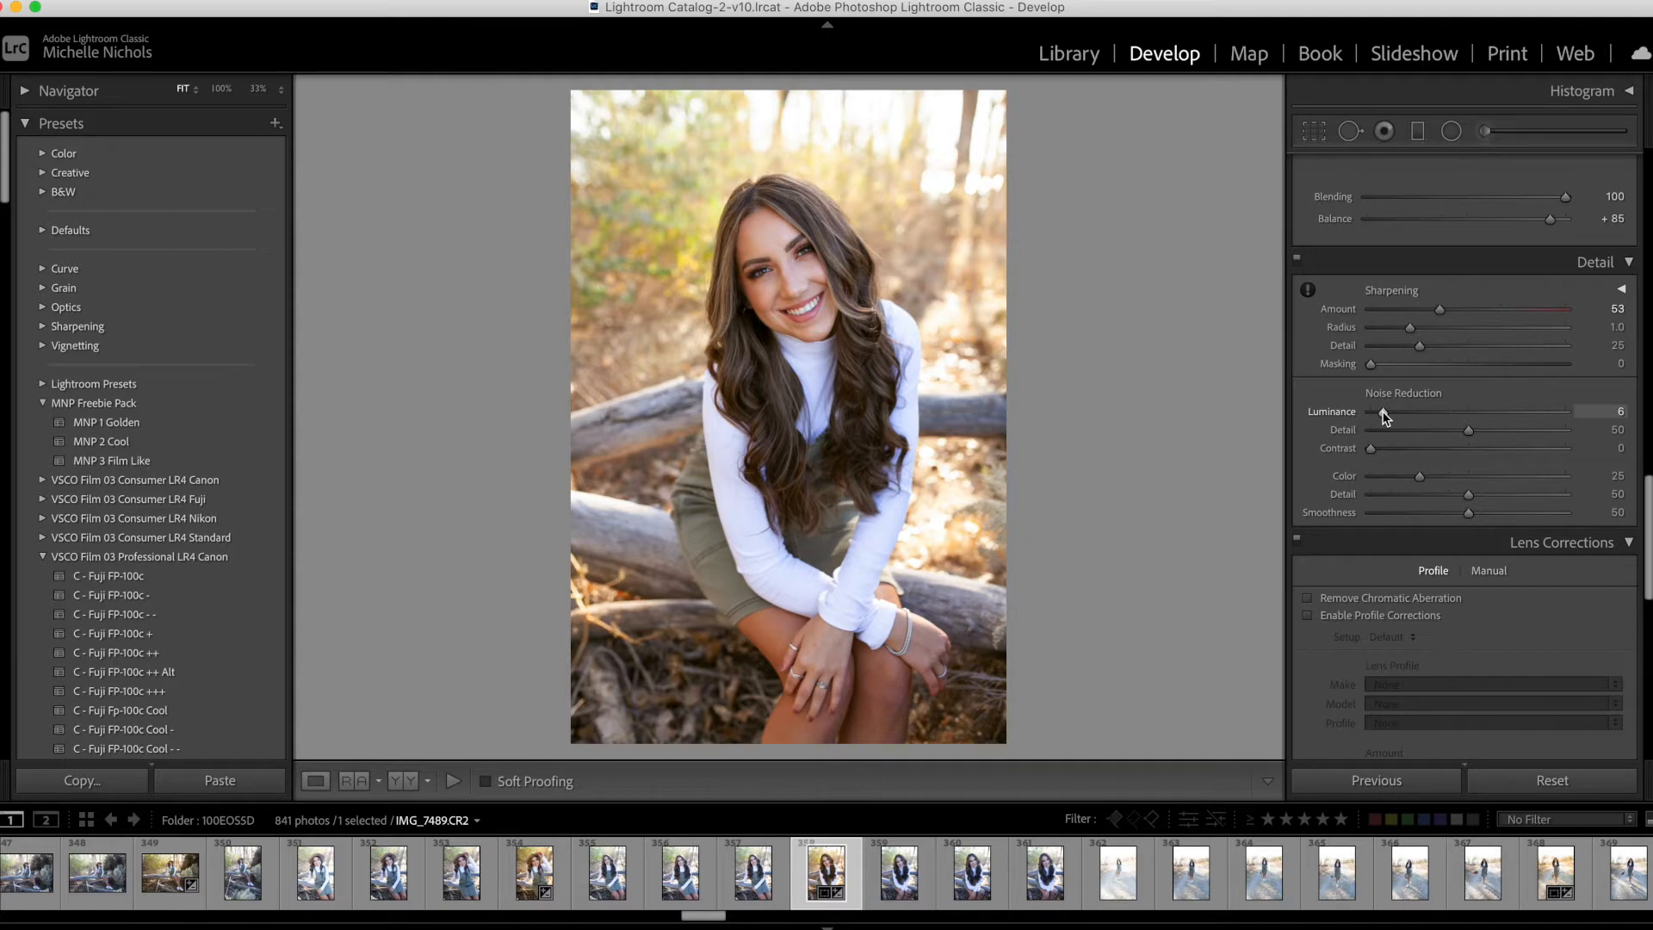
{"action": "left_click_drag", "start_coordinate": [1420, 476], "coordinate": [1421, 476]}
{"action": "left_click_drag", "start_coordinate": [1388, 415], "coordinate": [1390, 411]}
{"action": "left_click", "coordinate": [762, 246]}
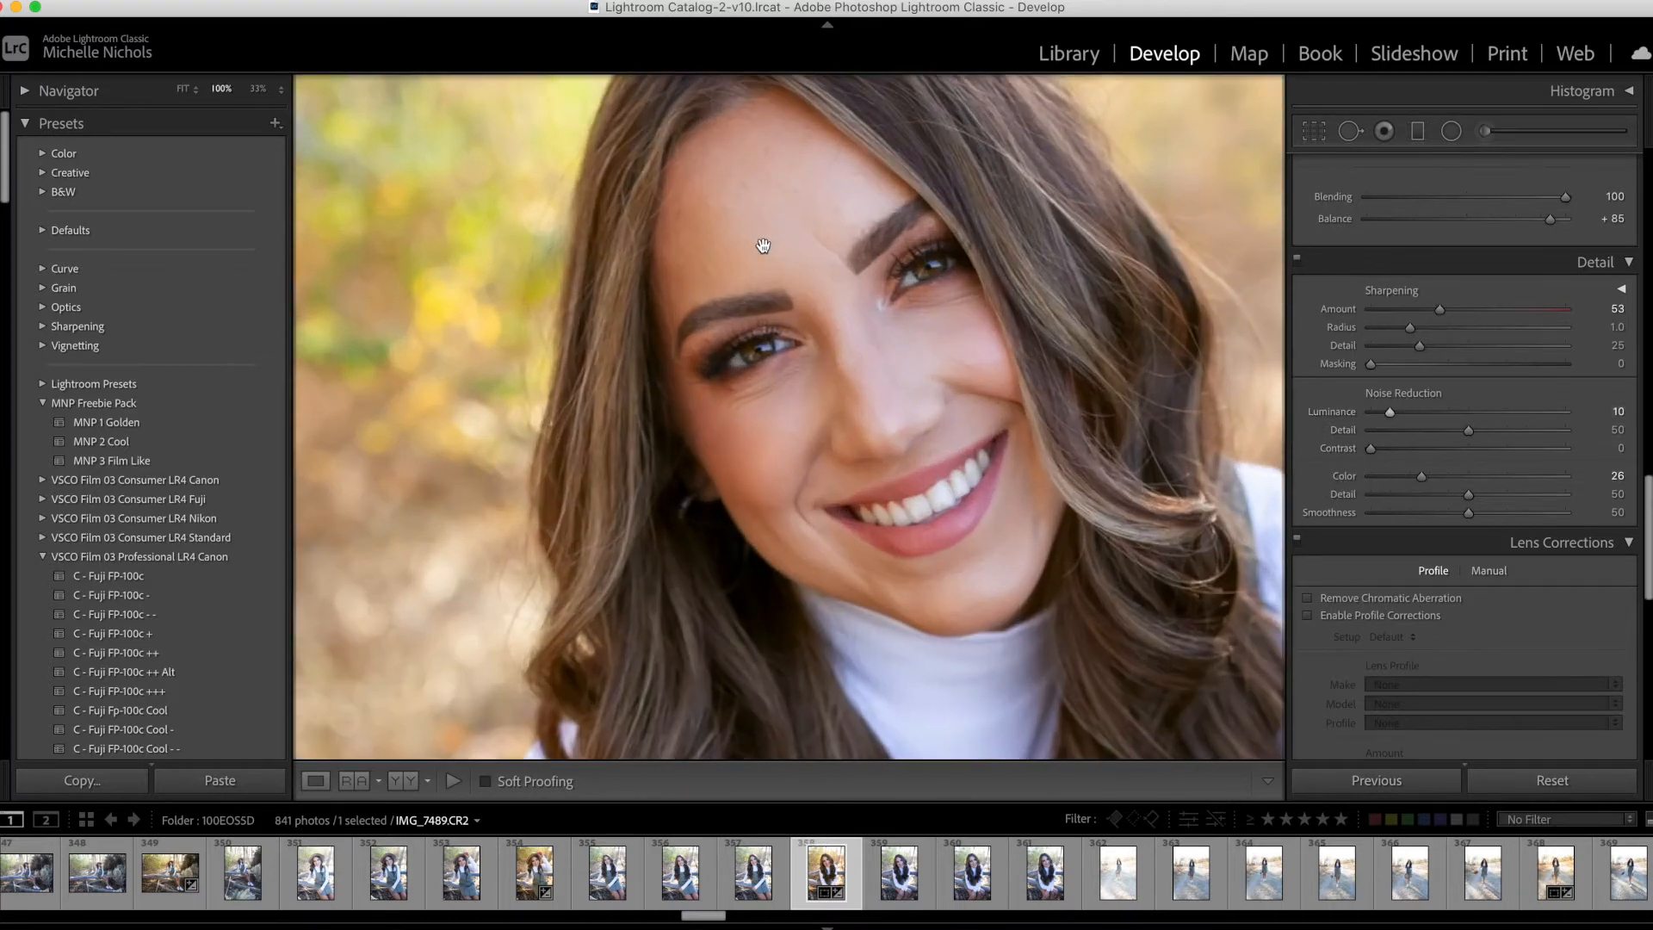
{"action": "mouse_move", "coordinate": [1388, 412]}
{"action": "left_mouse_down"}
{"action": "mouse_move", "coordinate": [1594, 425]}
{"action": "mouse_move", "coordinate": [1402, 436]}
{"action": "mouse_move", "coordinate": [1392, 411]}
{"action": "left_mouse_up"}
{"action": "left_click_drag", "start_coordinate": [1458, 476], "coordinate": [1418, 472]}
{"action": "left_click_drag", "start_coordinate": [1393, 413], "coordinate": [1385, 416]}
{"action": "key", "text": "z"}
Step: Add a dark post-crop vignette with an amount of -11
{"action": "scroll", "coordinate": [1432, 472], "scroll_direction": "down", "scroll_amount": 1}
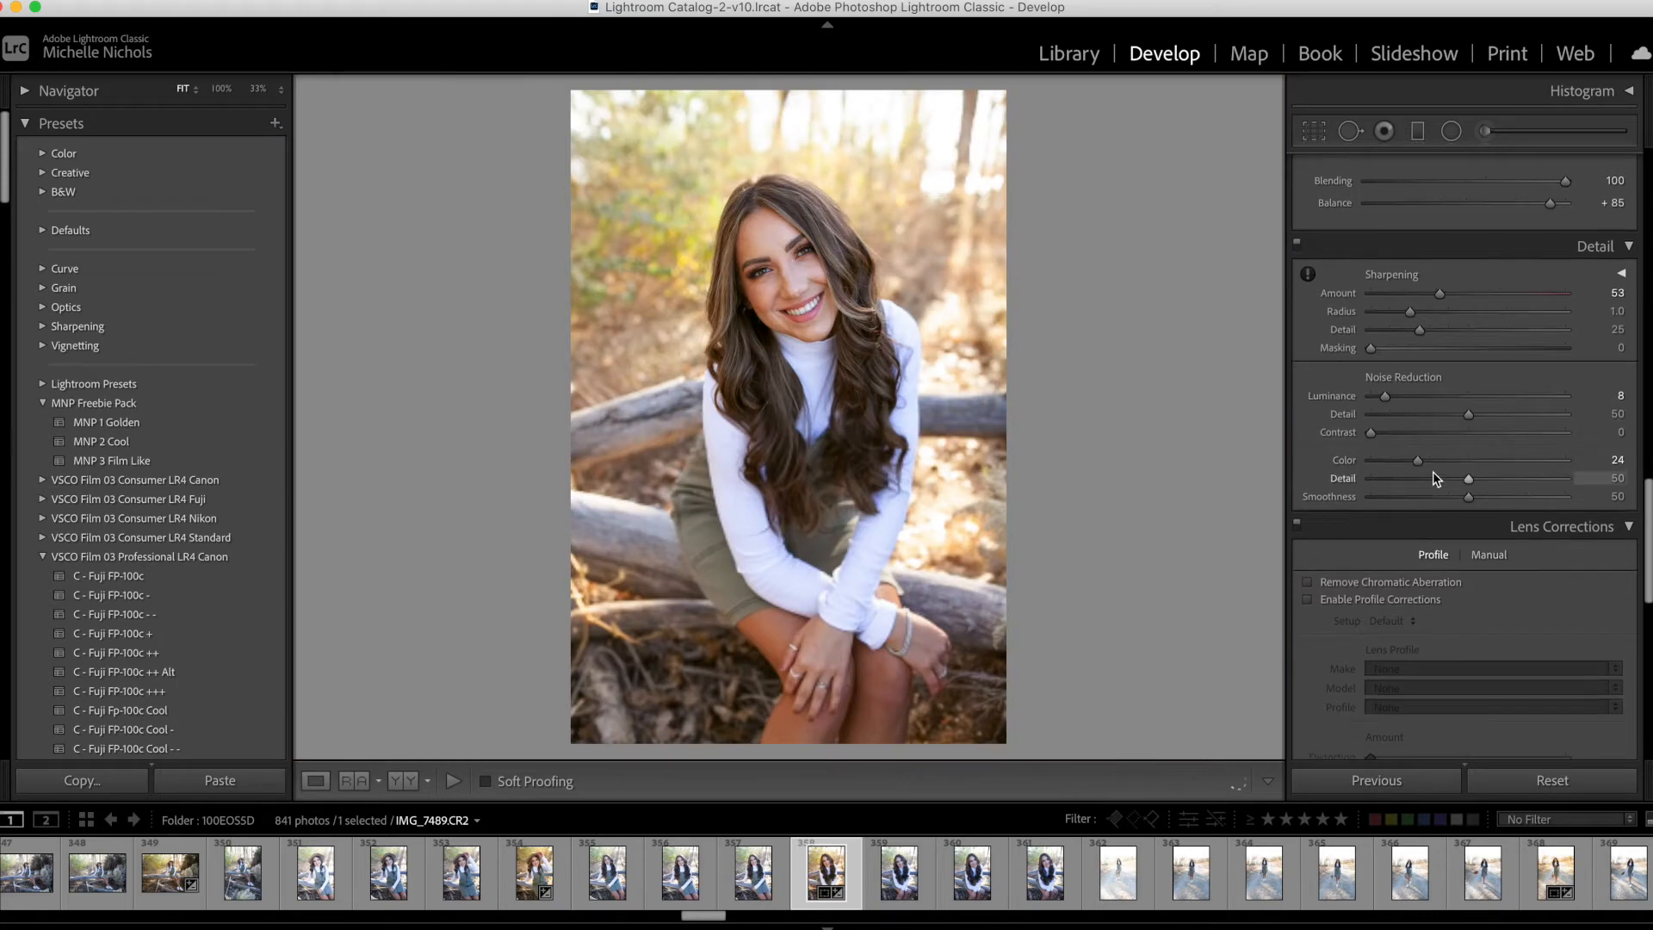
{"action": "scroll", "coordinate": [1432, 472], "scroll_direction": "down", "scroll_amount": 10}
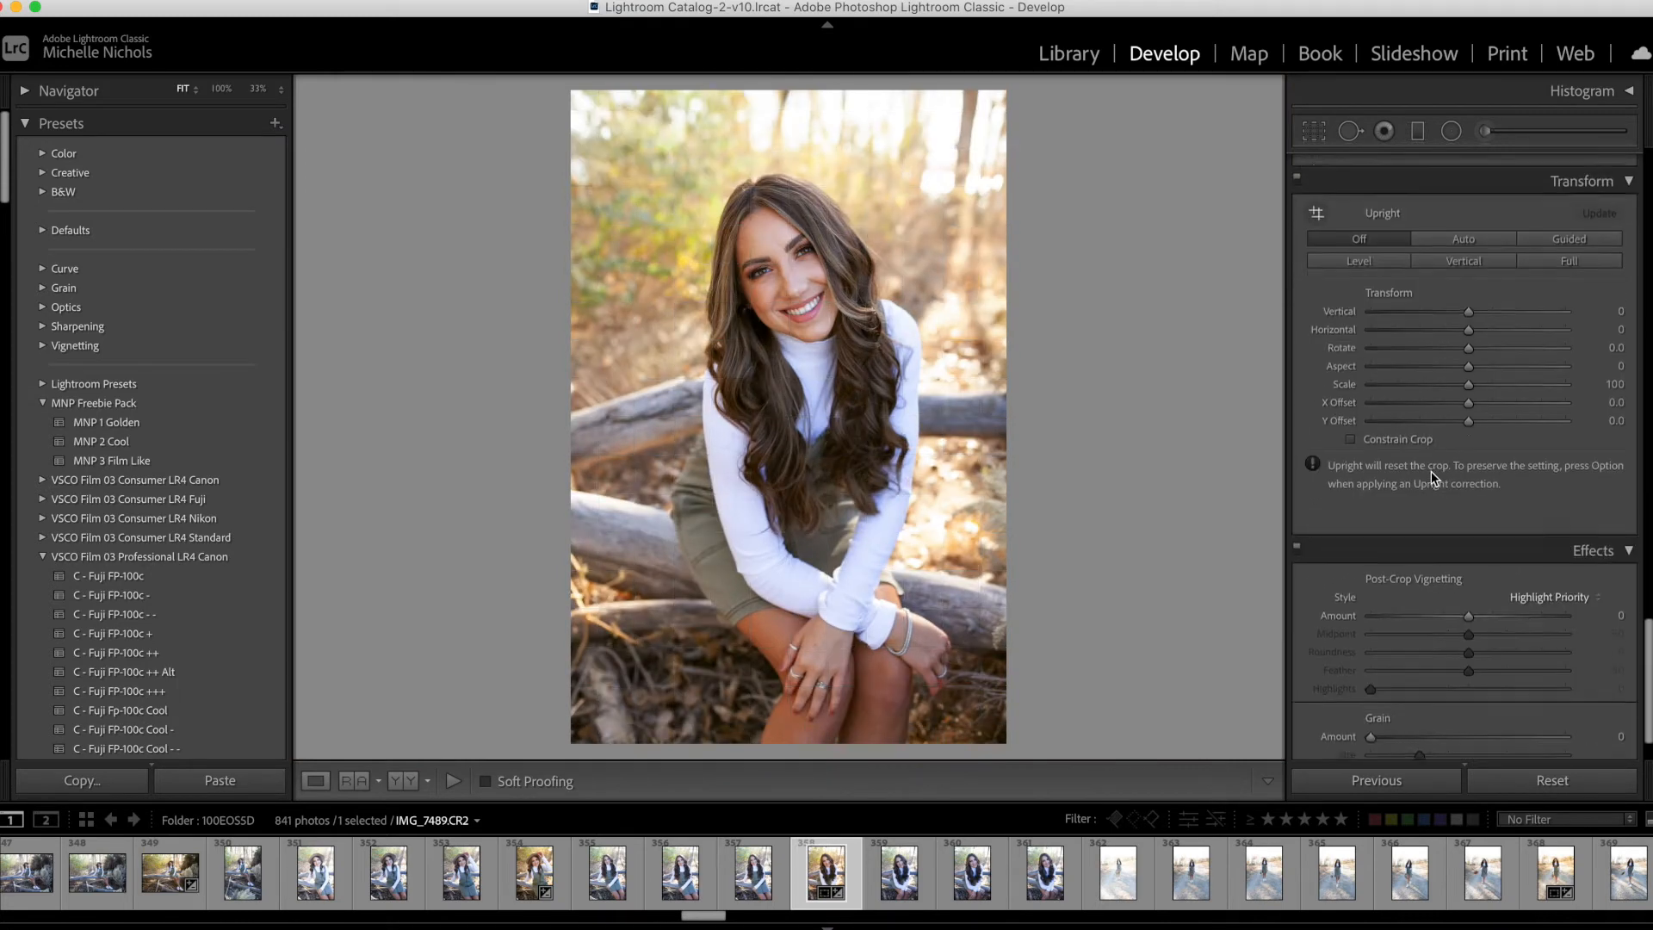
{"action": "scroll", "coordinate": [1431, 472], "scroll_direction": "down", "scroll_amount": 2}
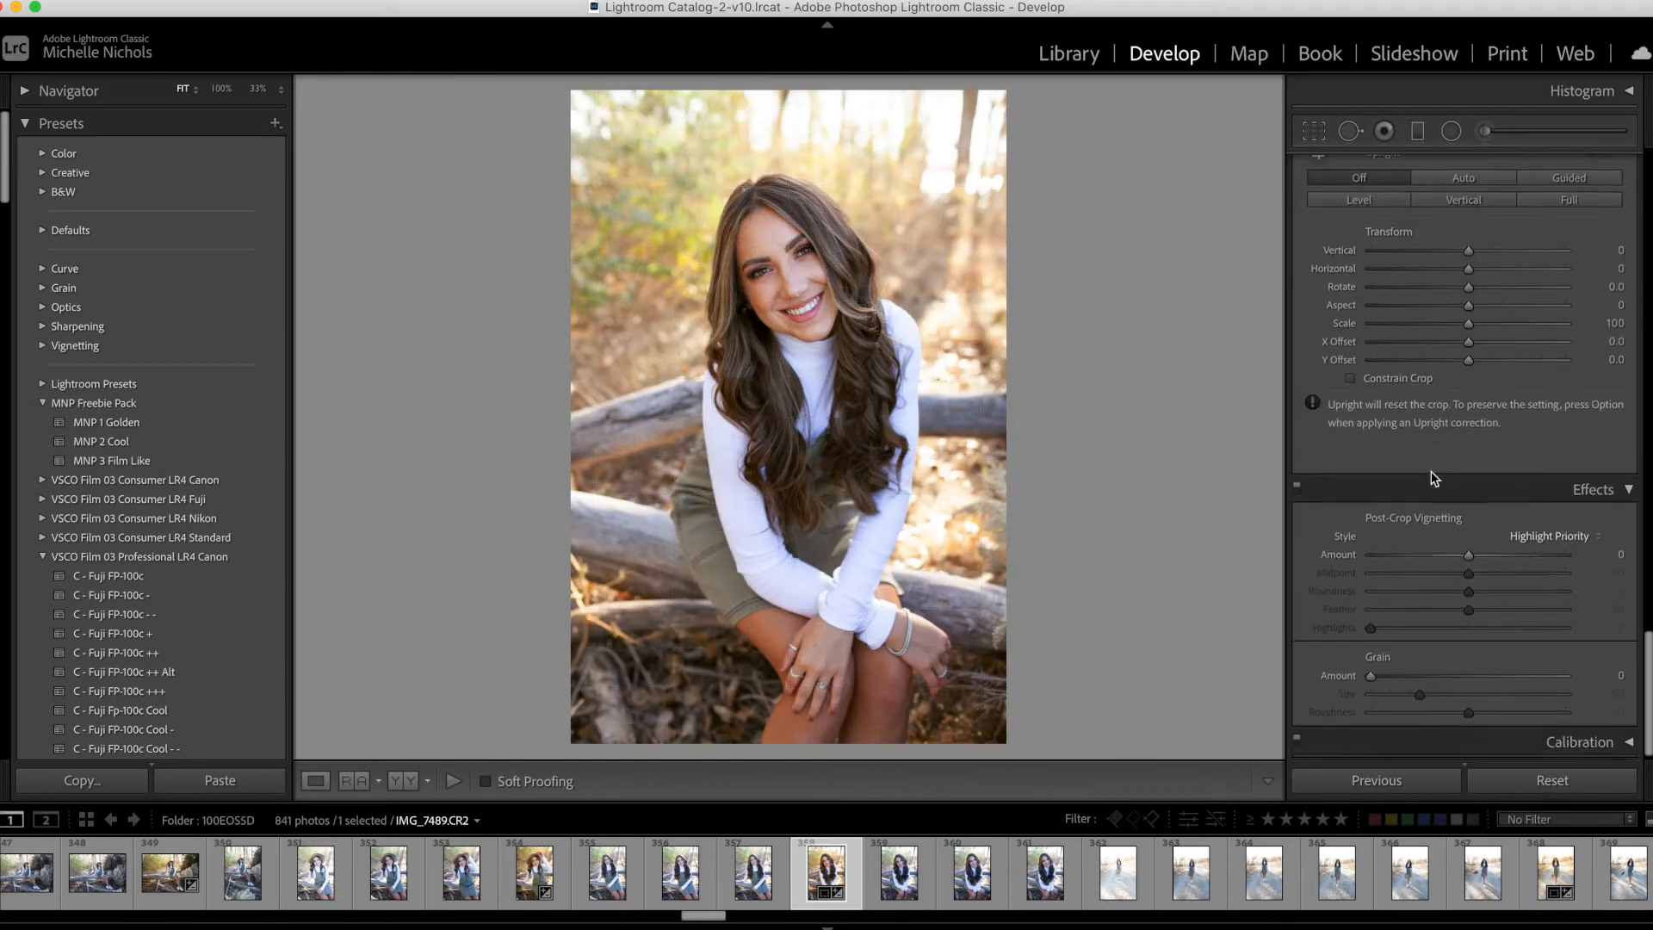
{"action": "left_click", "coordinate": [1459, 554]}
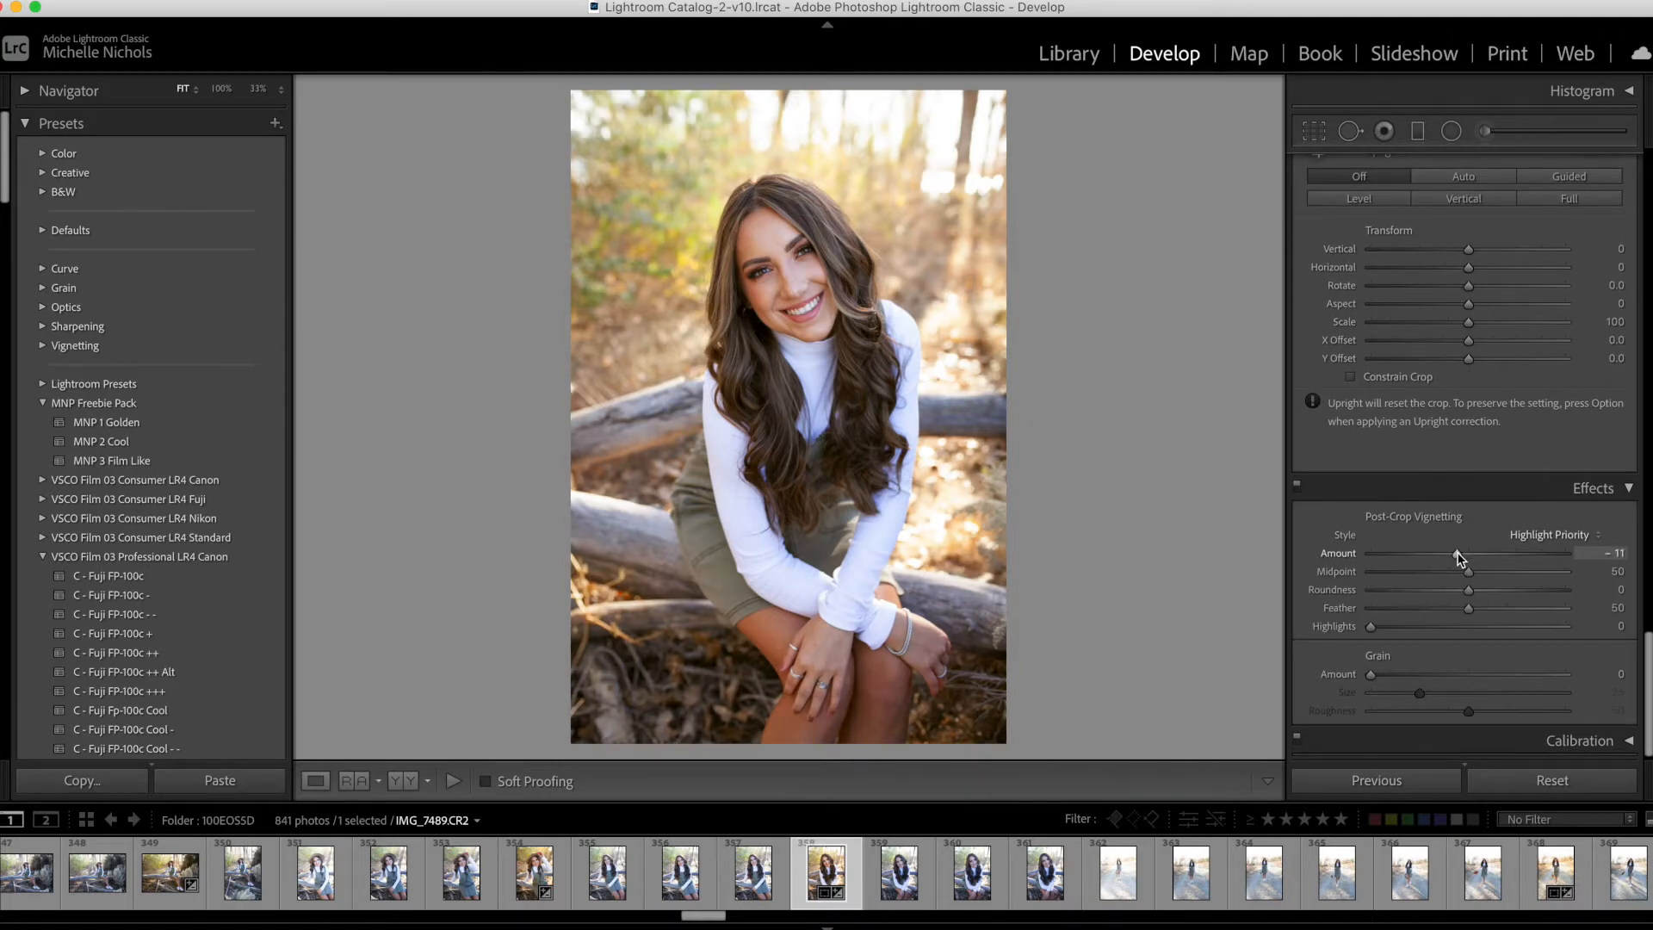
{"action": "left_click", "coordinate": [1459, 555]}
Step: Rotate the crop to an angle of -2.84, reposition the subject within the frame and apply the crop
{"action": "left_click", "coordinate": [1317, 136]}
{"action": "left_click_drag", "start_coordinate": [1172, 202], "coordinate": [1175, 189]}
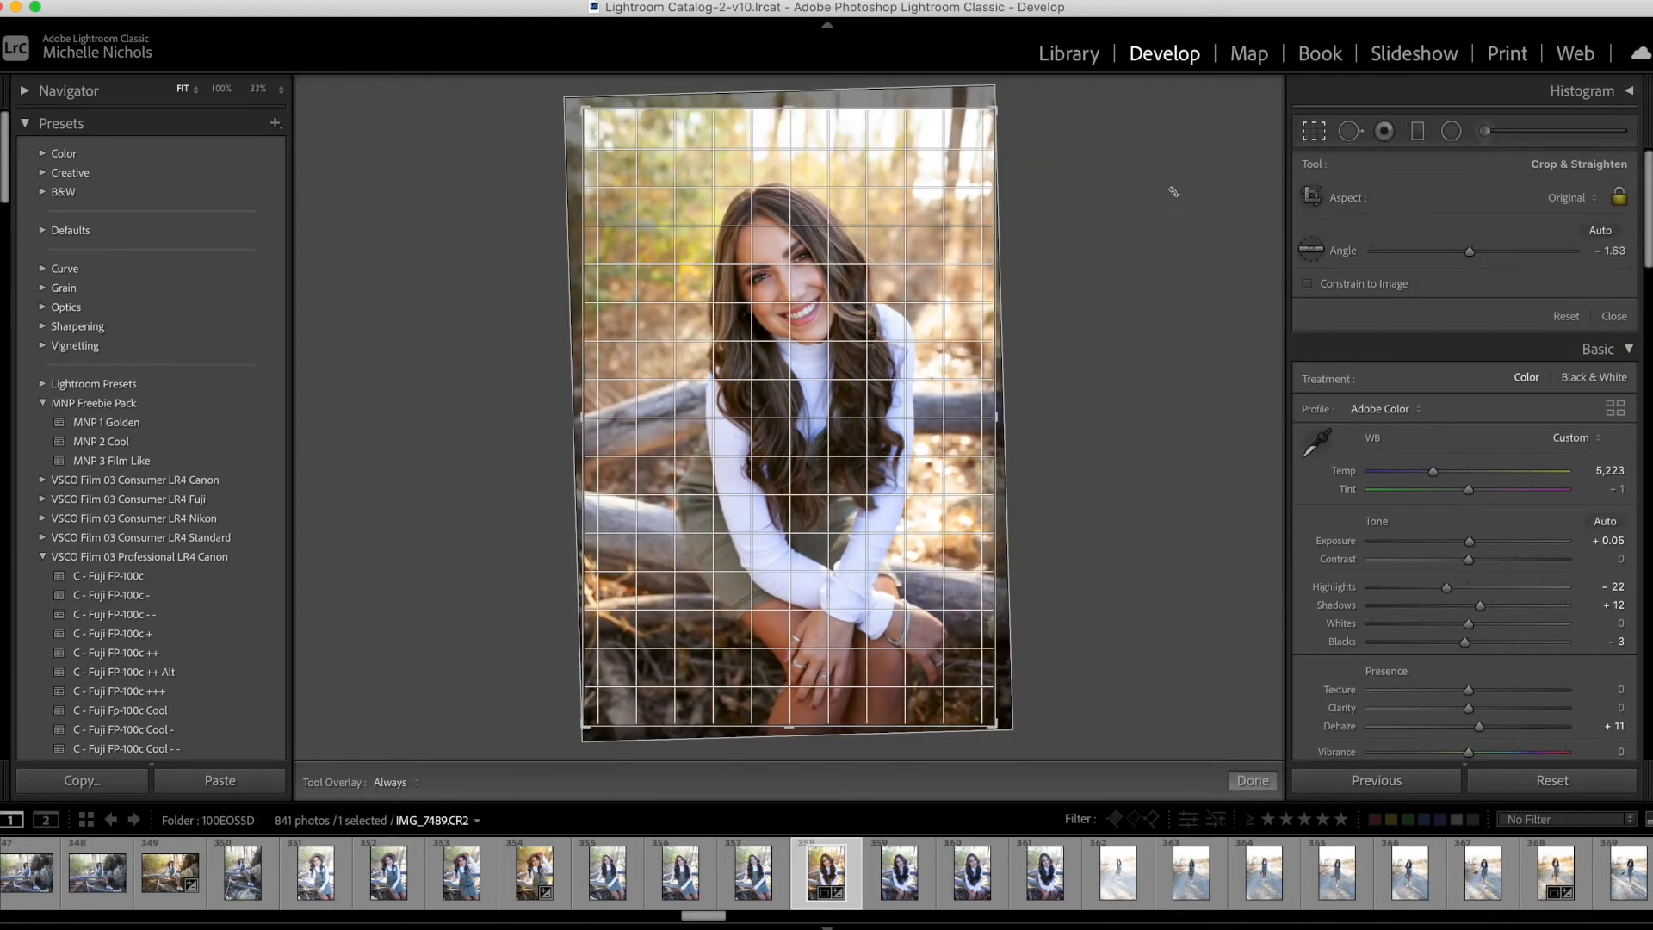
{"action": "left_click_drag", "start_coordinate": [1098, 259], "coordinate": [1092, 251]}
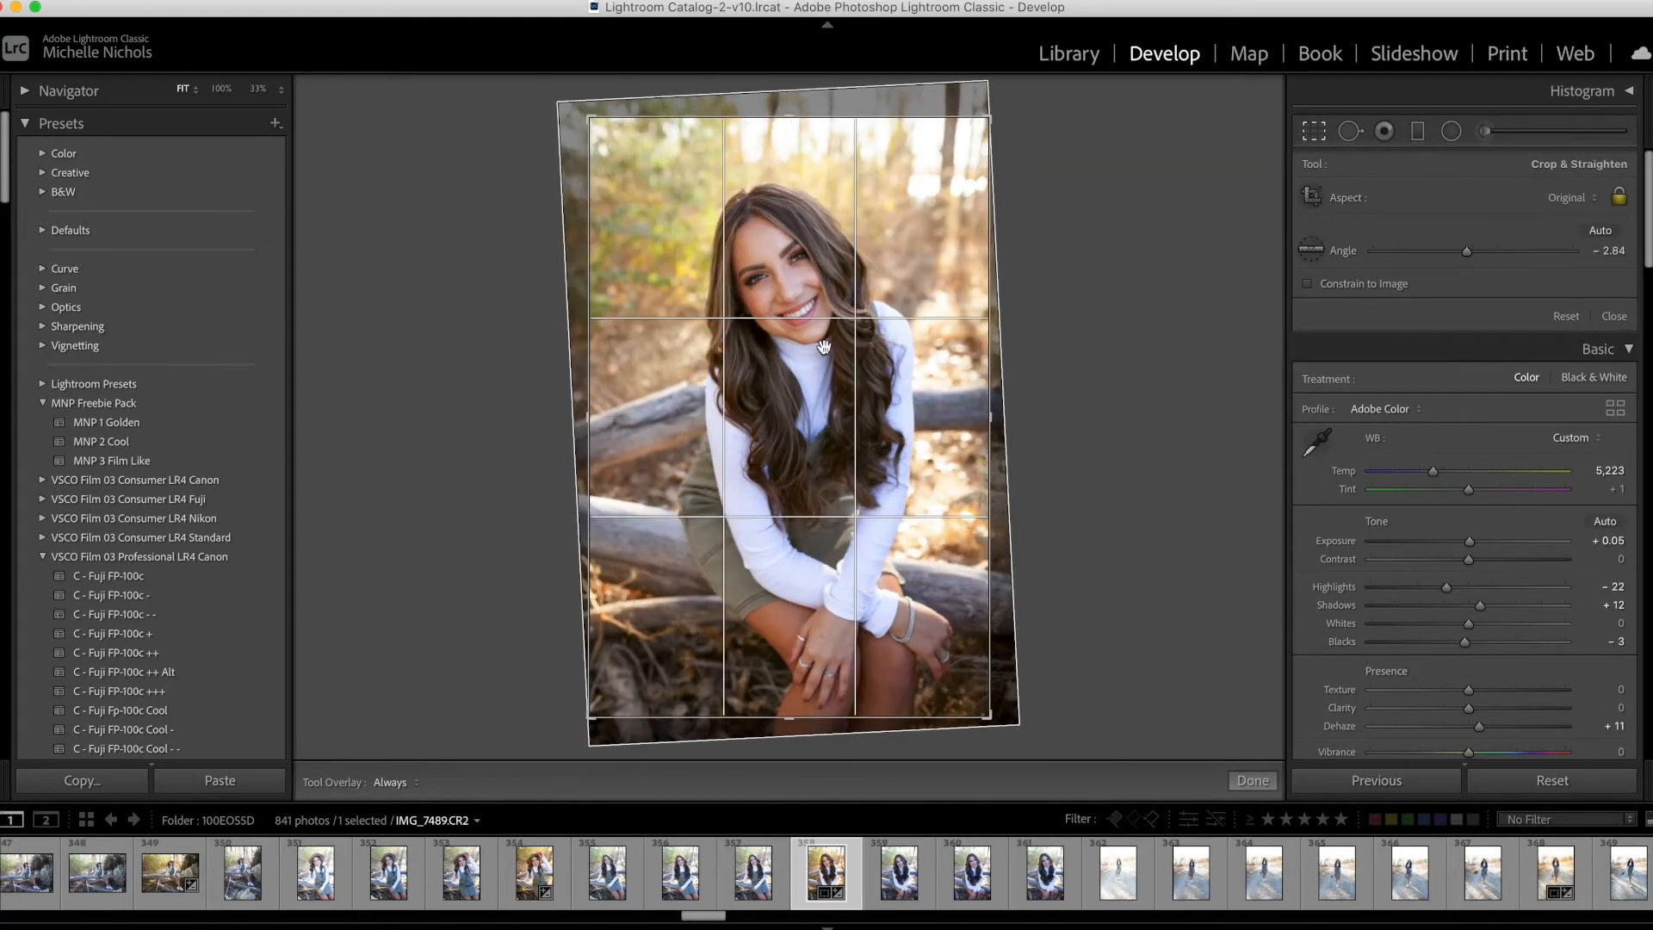
{"action": "left_click_drag", "start_coordinate": [787, 337], "coordinate": [785, 329]}
{"action": "key", "text": "Return"}
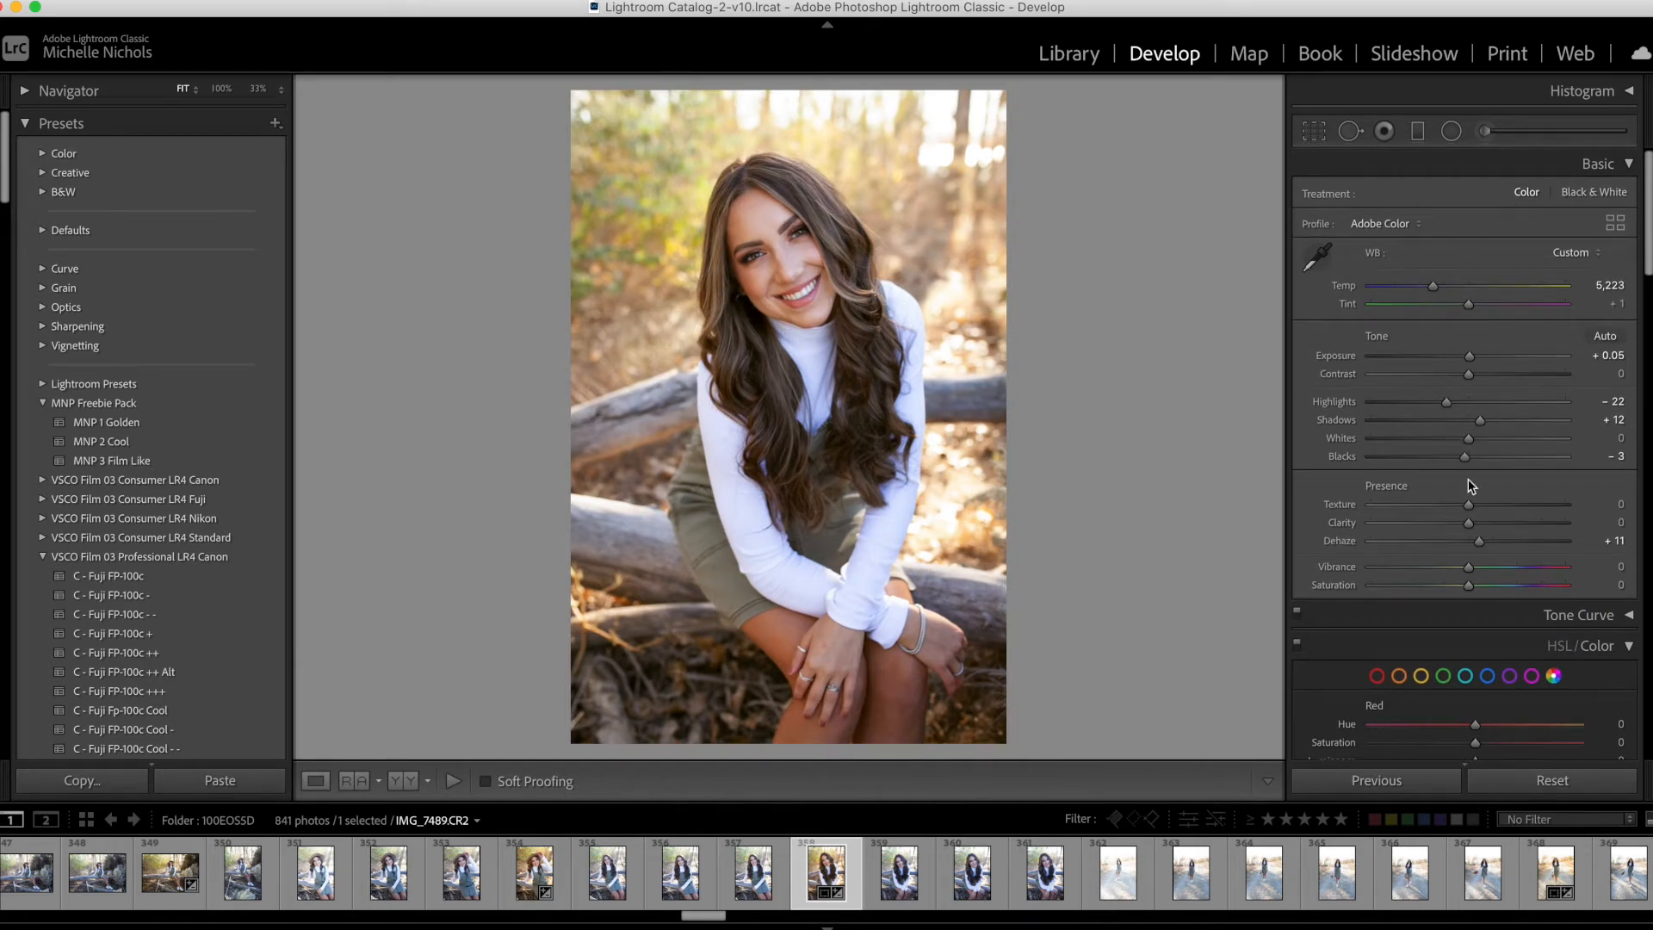
Step: Compare the before and after versions of the portrait side by side
{"action": "left_click", "coordinate": [411, 781]}
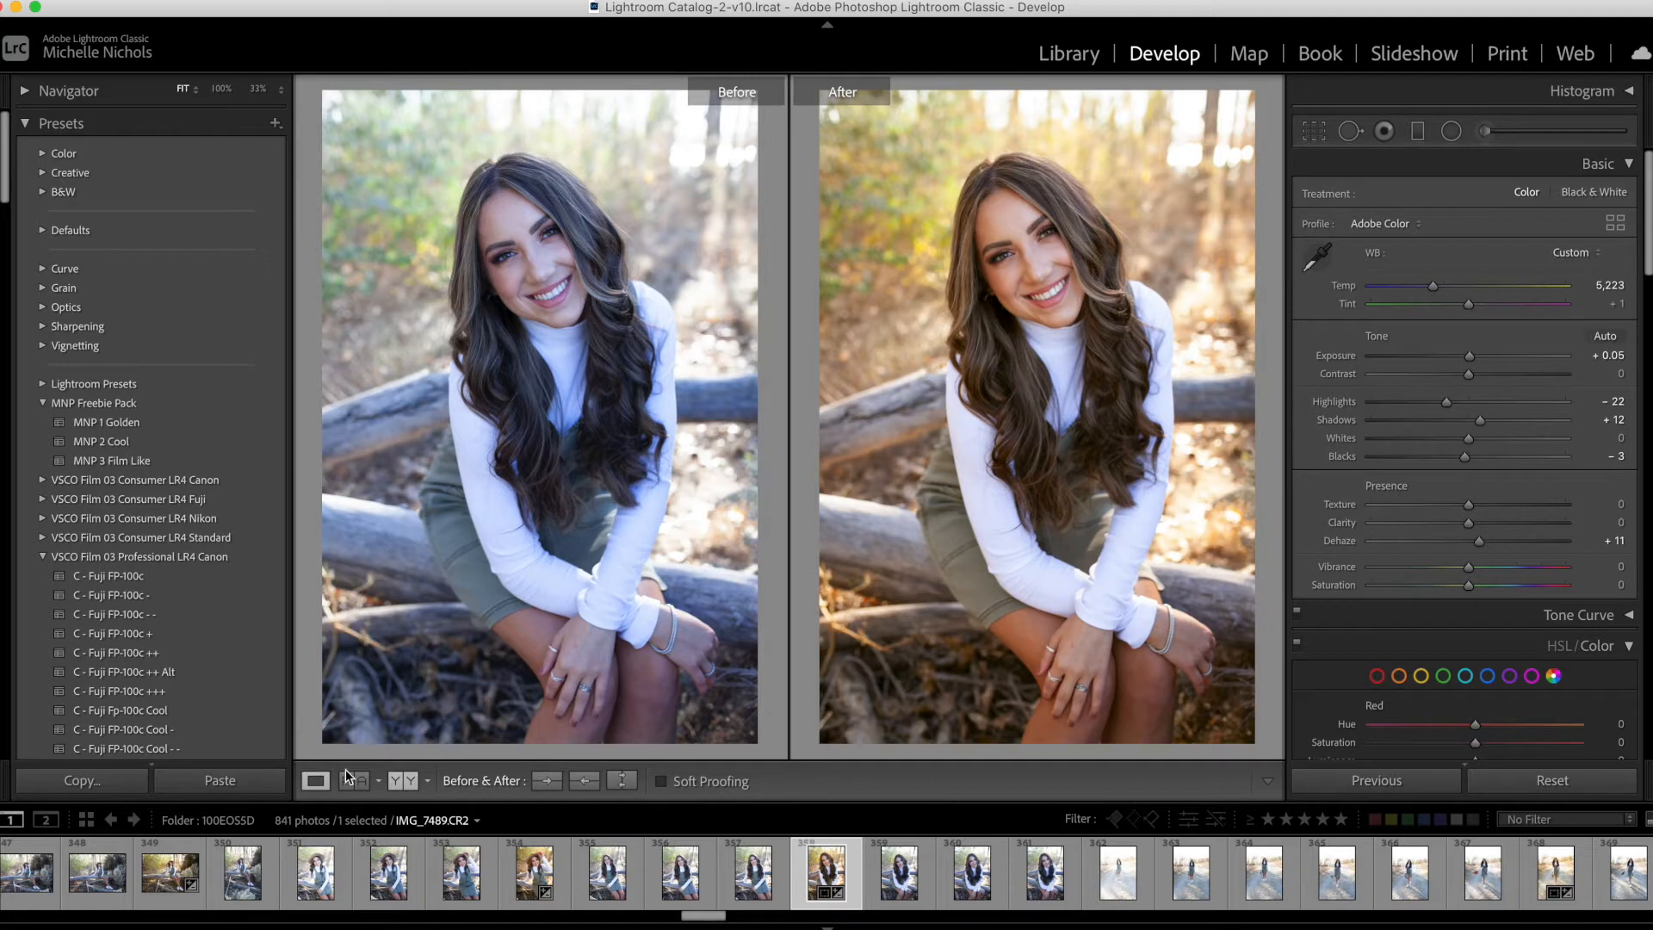
Step: Return to the single-photo view and open the export settings for the edited portrait from the Library
{"action": "left_click", "coordinate": [312, 784]}
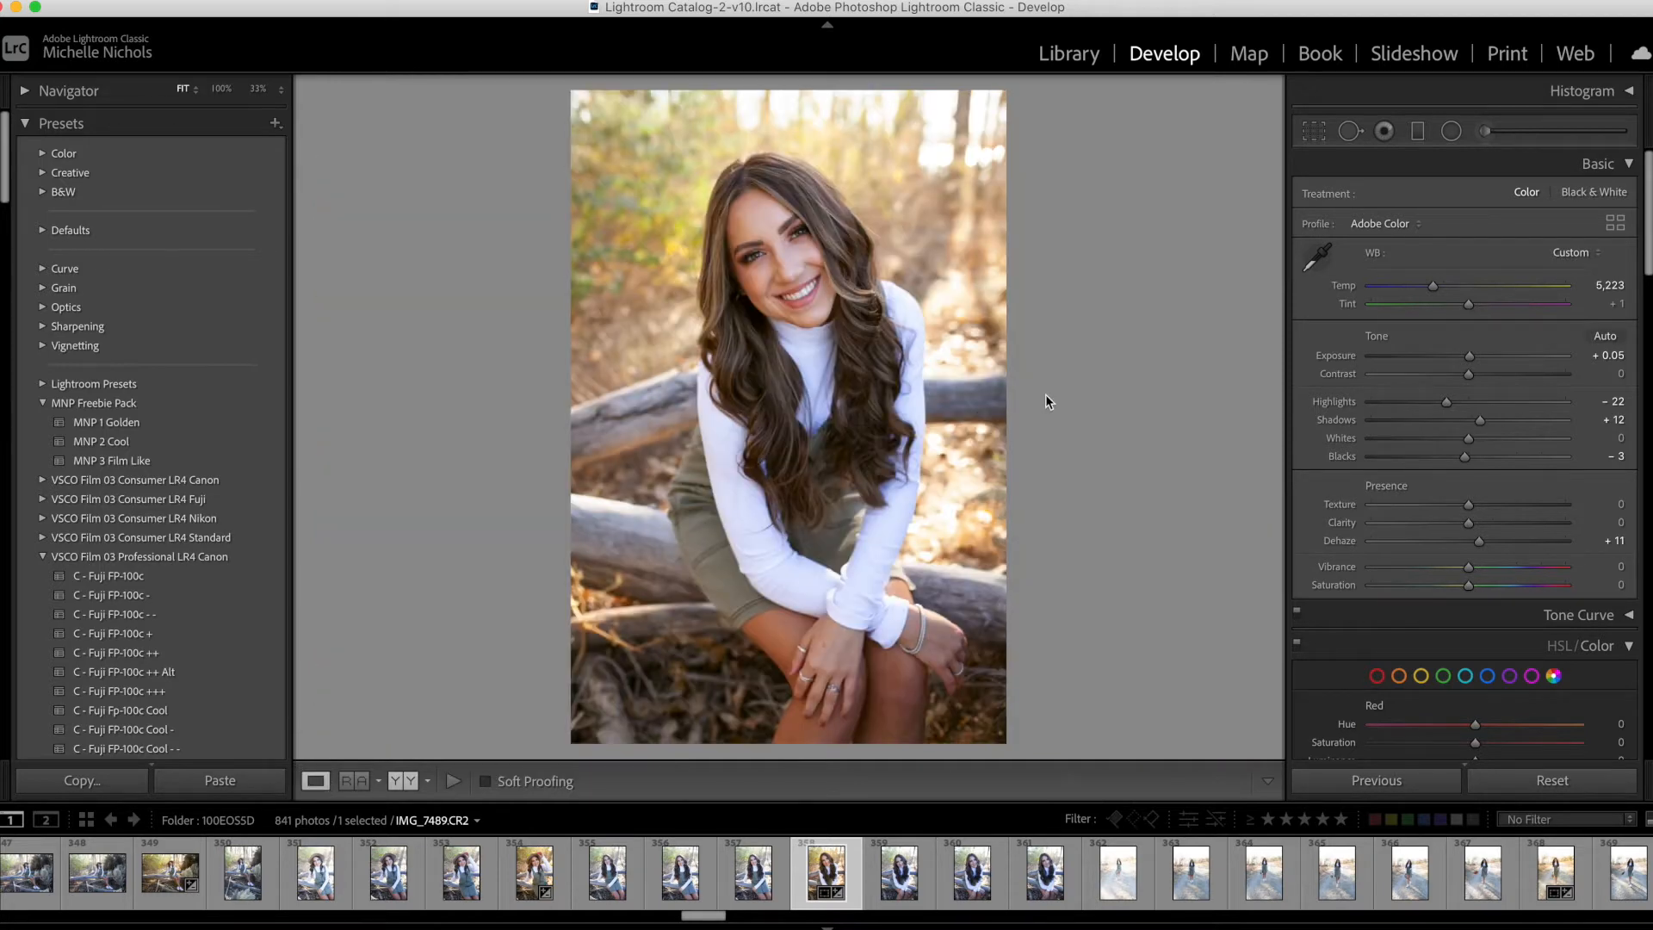
{"action": "left_click", "coordinate": [1059, 59]}
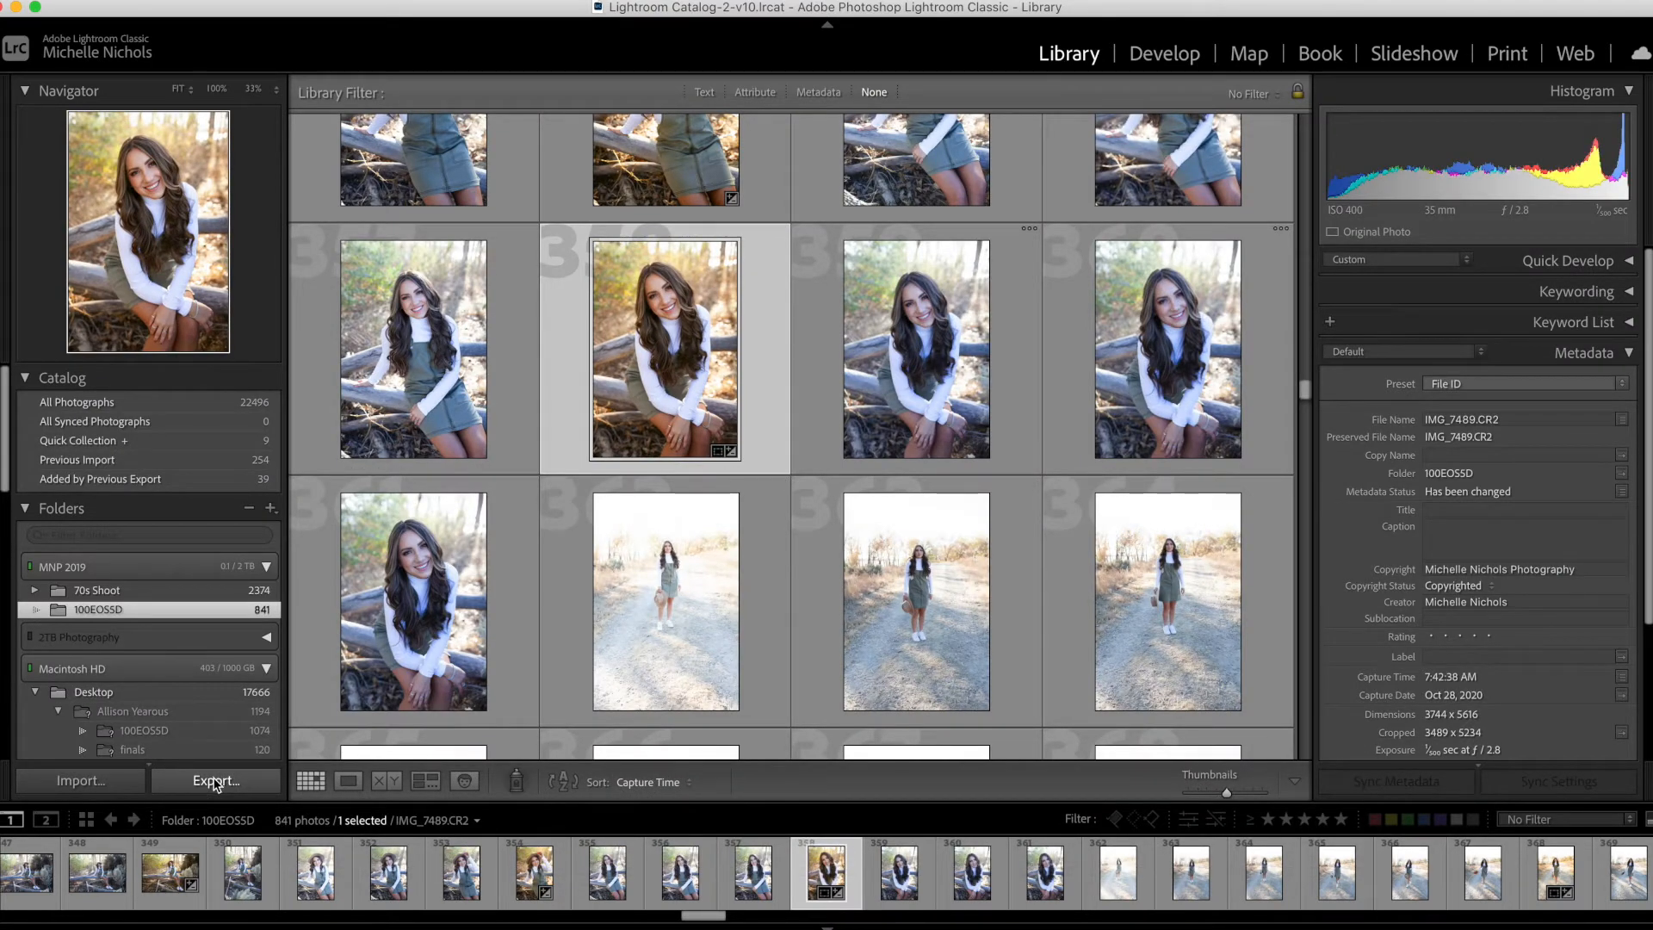
{"action": "left_click", "coordinate": [215, 782]}
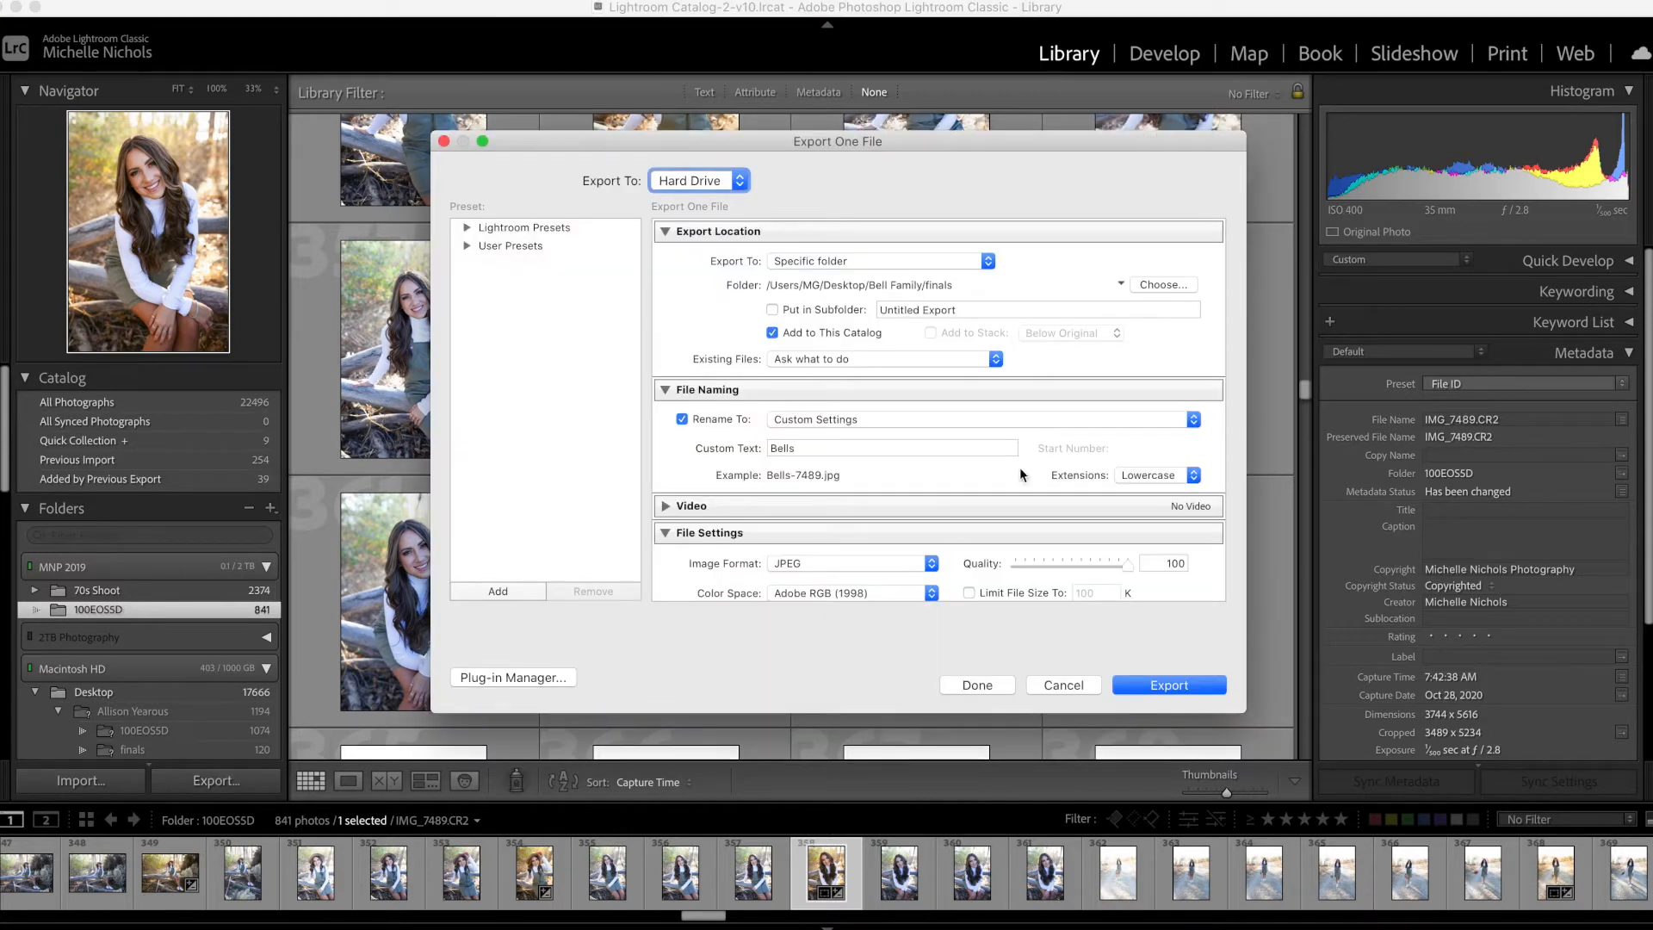
Step: Set the export destination to a new Desktop folder named "youtube test"
{"action": "left_click", "coordinate": [1156, 283]}
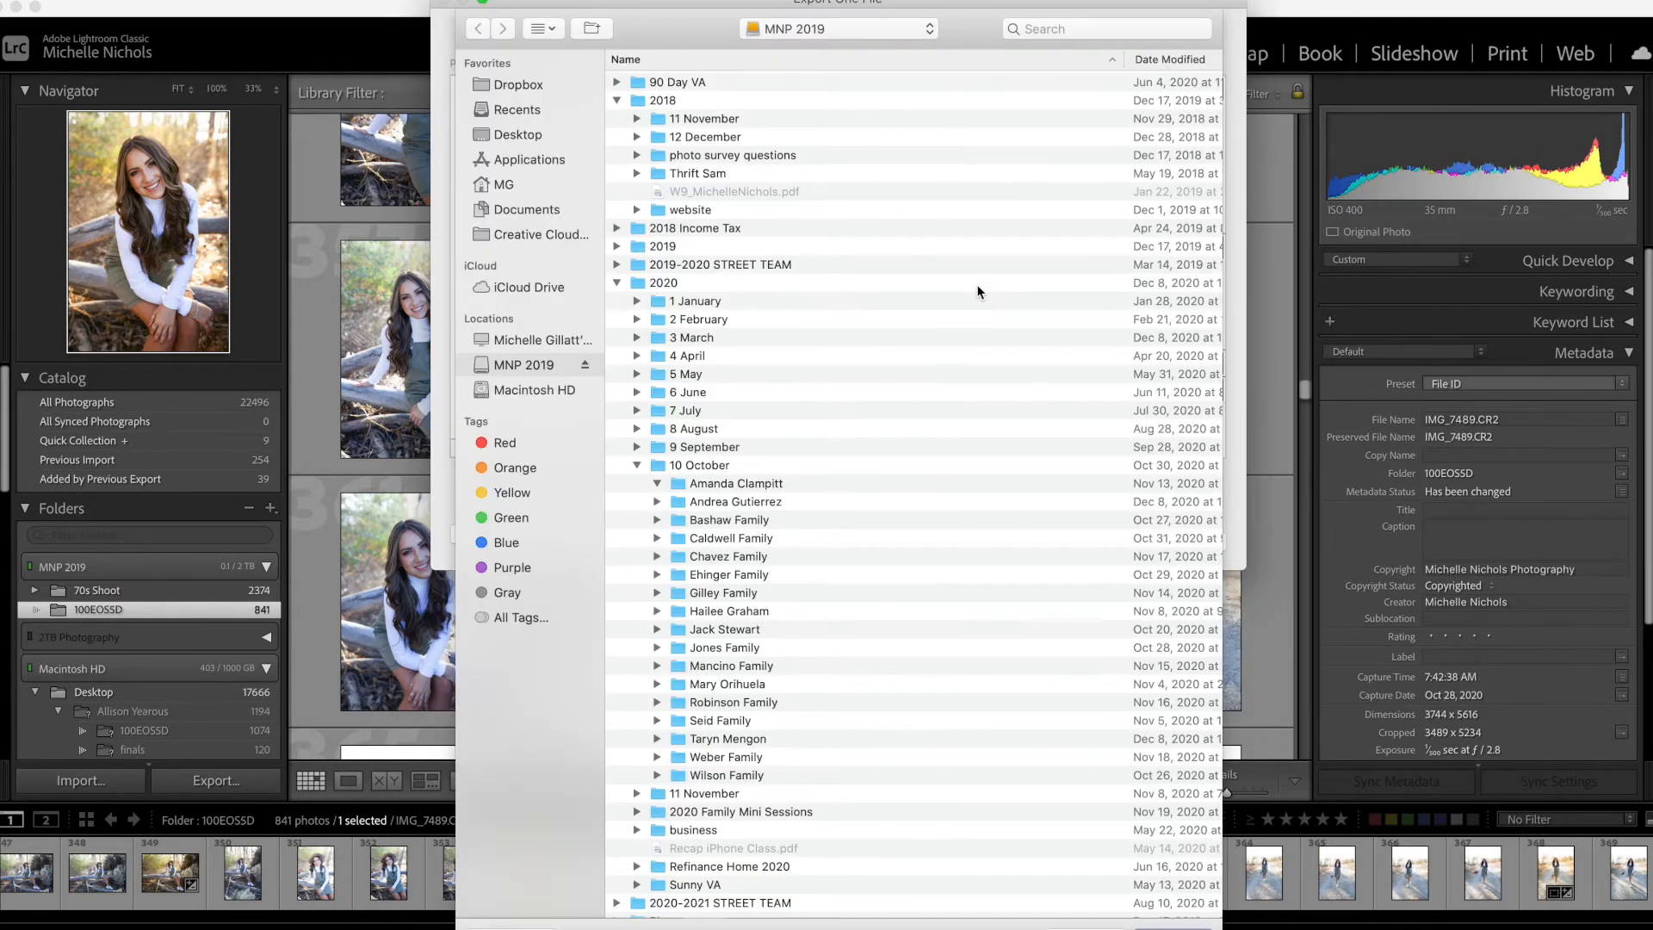
{"action": "left_click", "coordinate": [521, 135]}
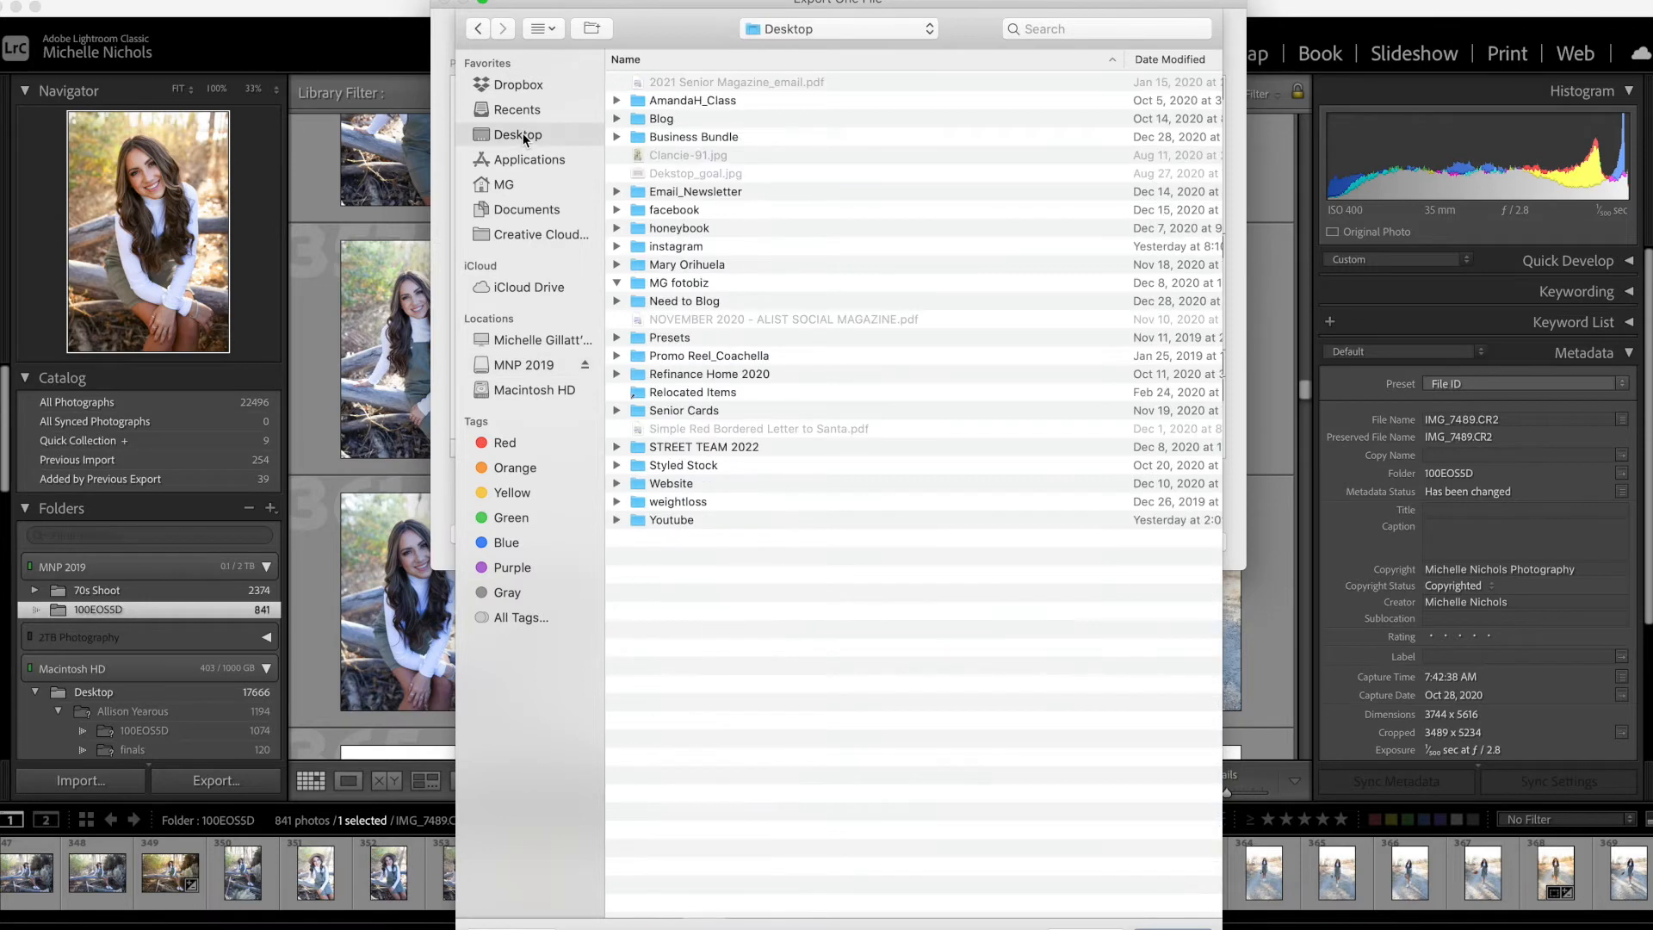
{"action": "key", "text": "super+shift+n"}
{"action": "type", "text": "youtube"}
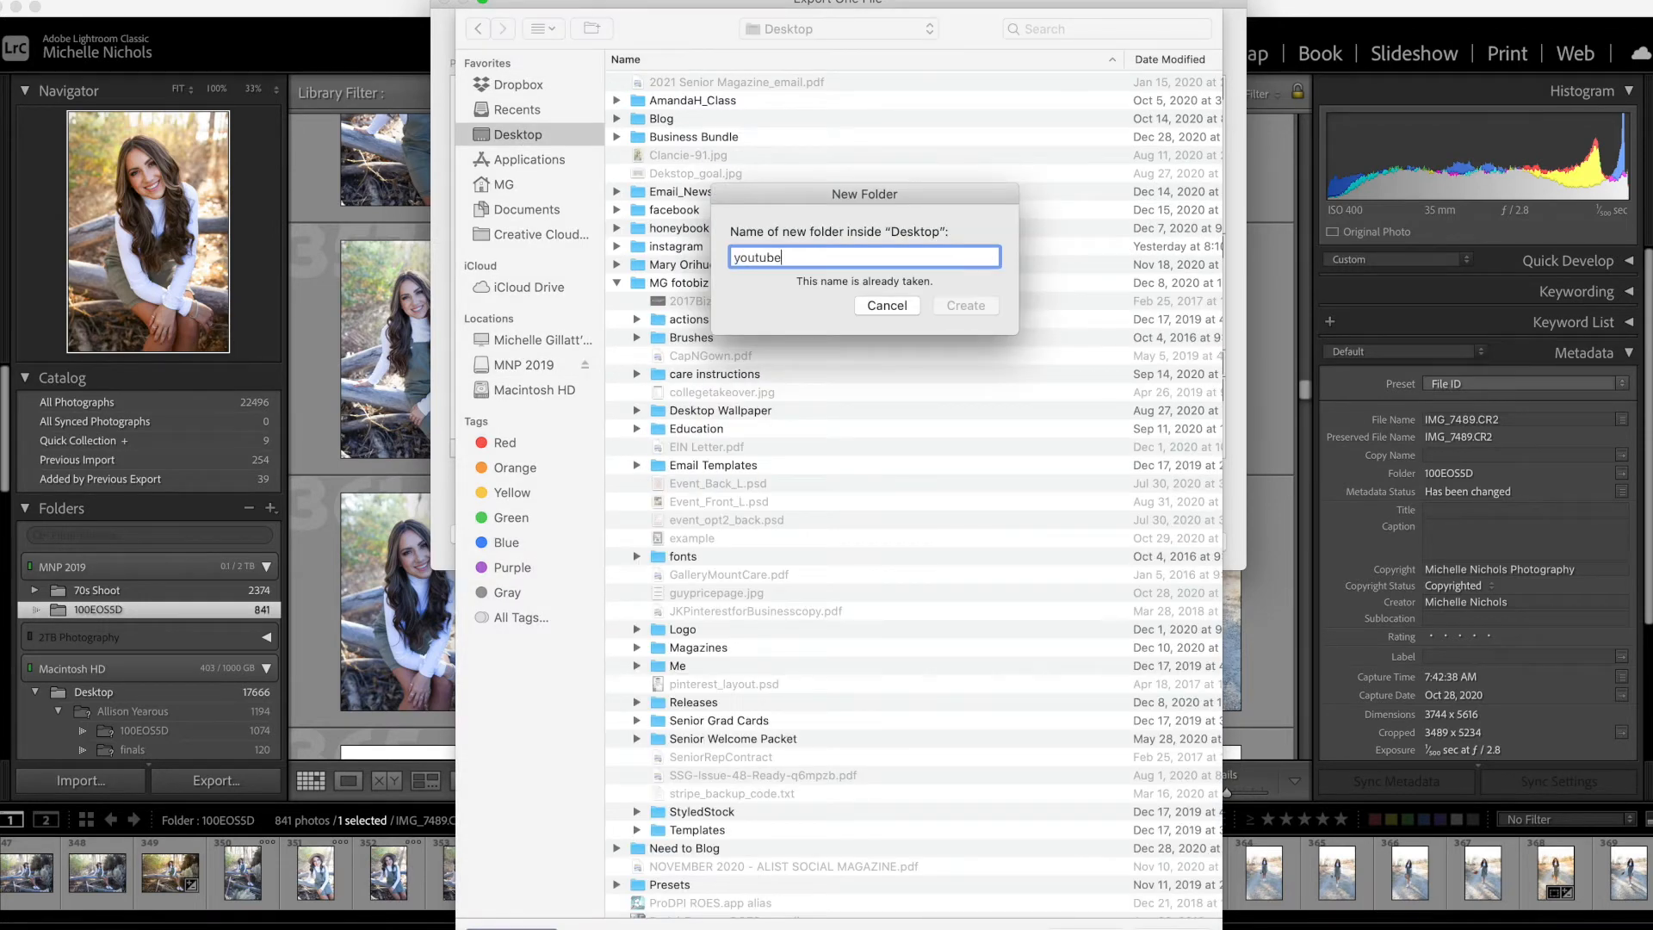
{"action": "type", "text": " test"}
{"action": "left_click", "coordinate": [964, 306]}
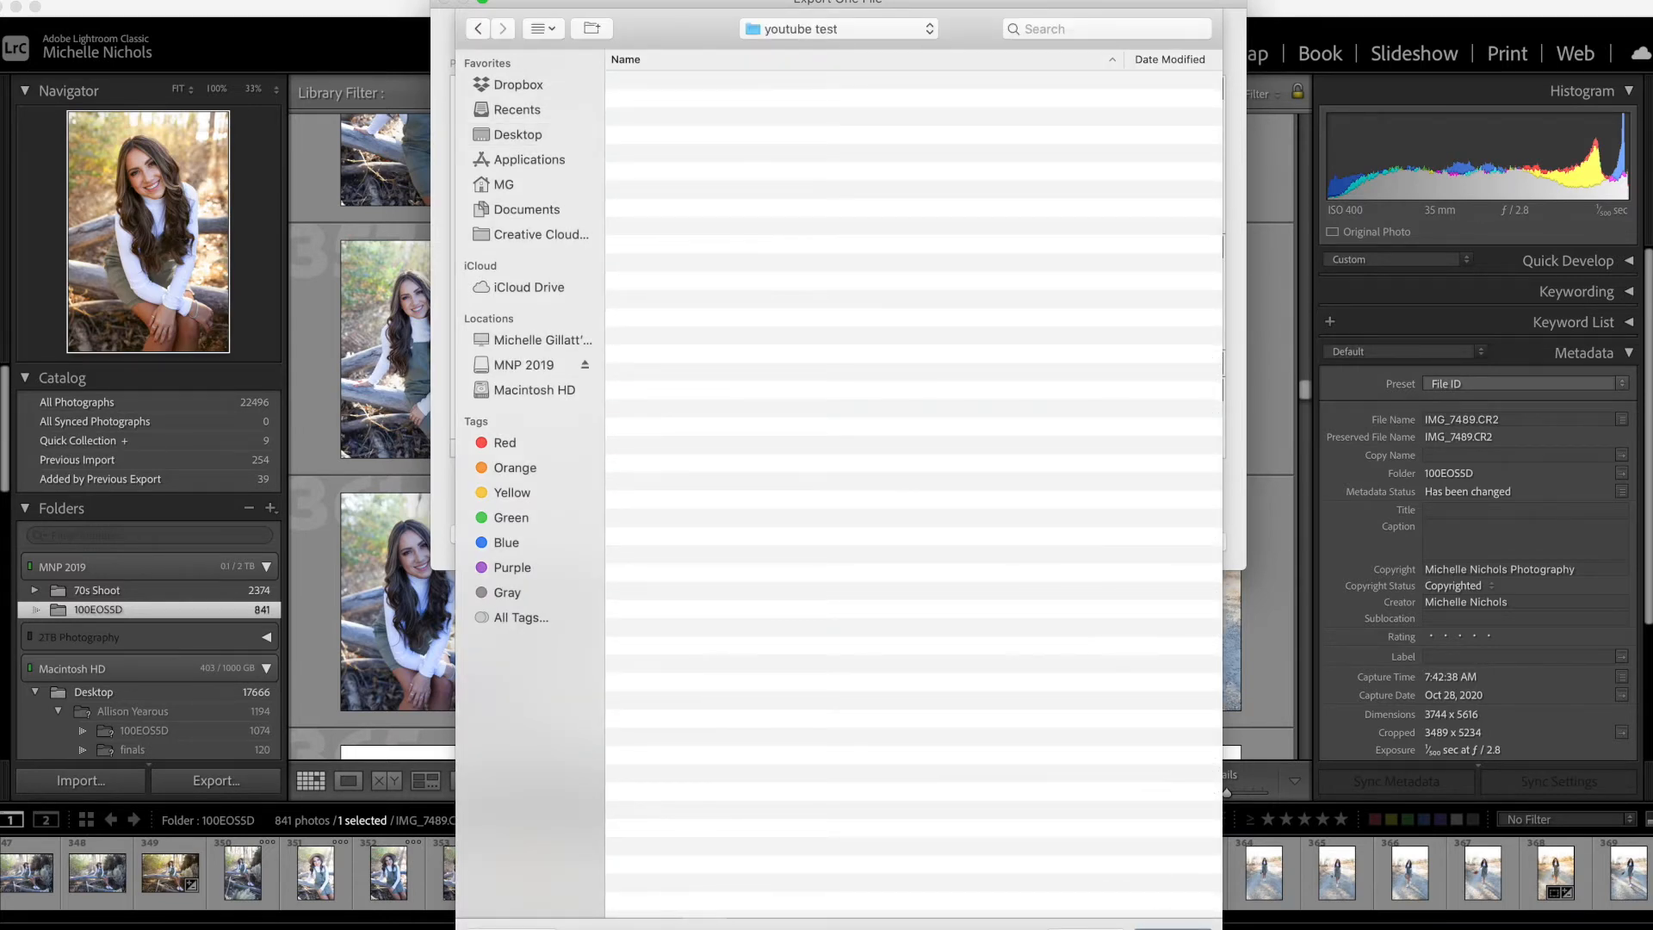
{"action": "key", "text": "Return"}
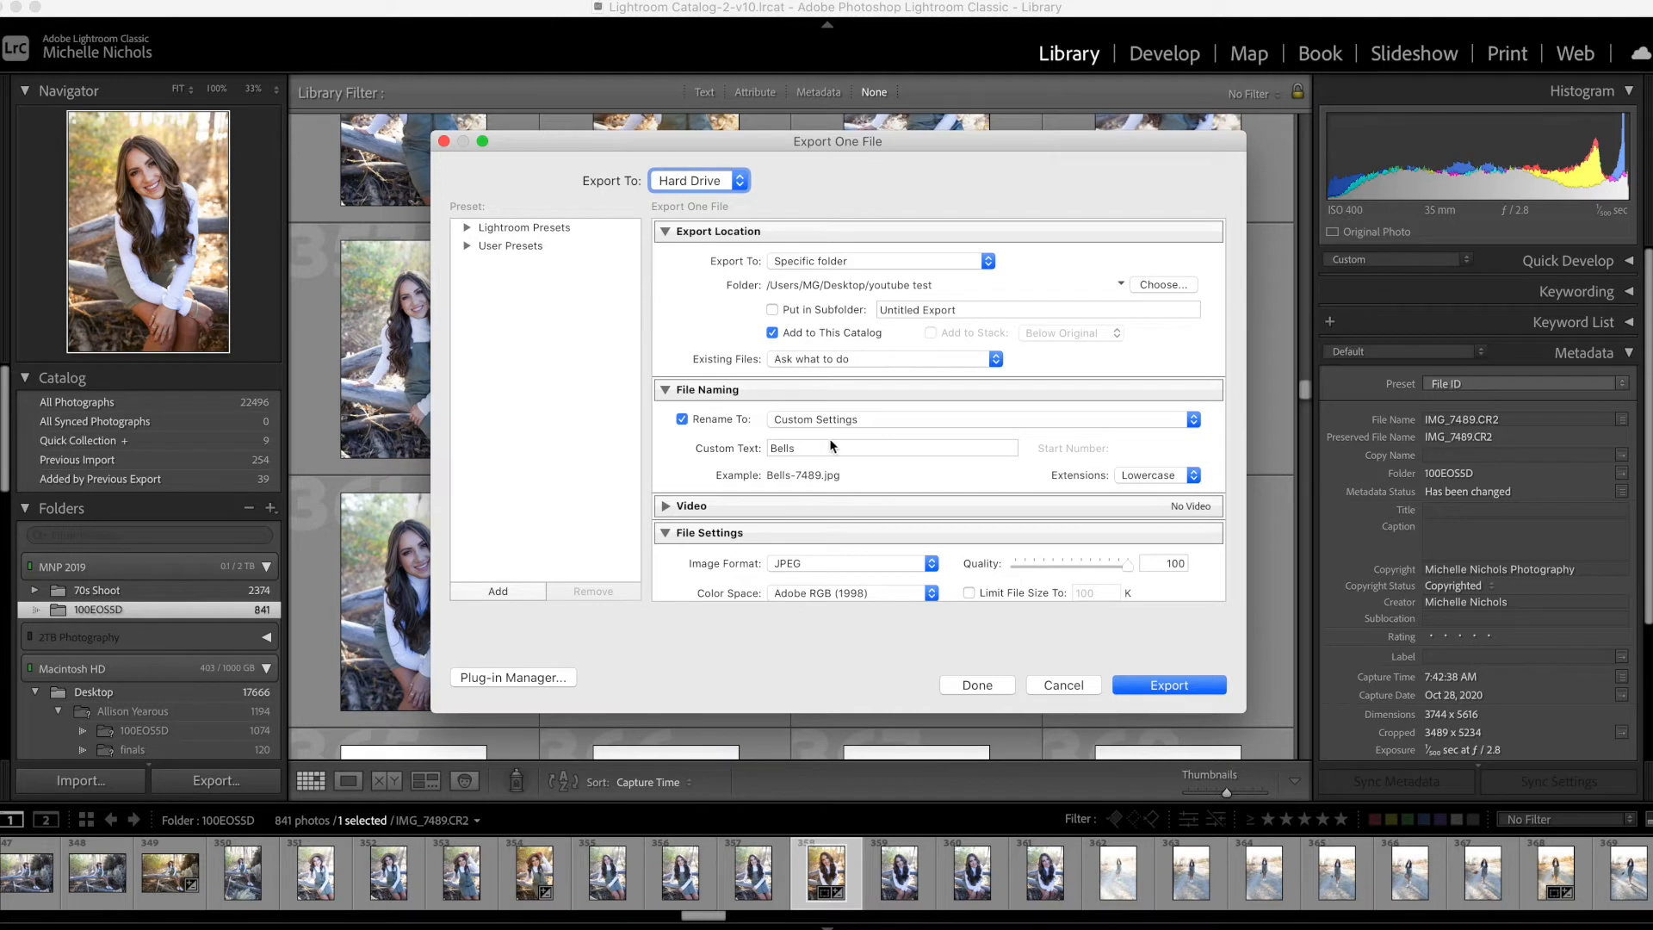
Step: Set the custom file name text to "test", review the file and sizing settings, and export the photo
{"action": "double_click", "coordinate": [826, 447]}
{"action": "type", "text": "test"}
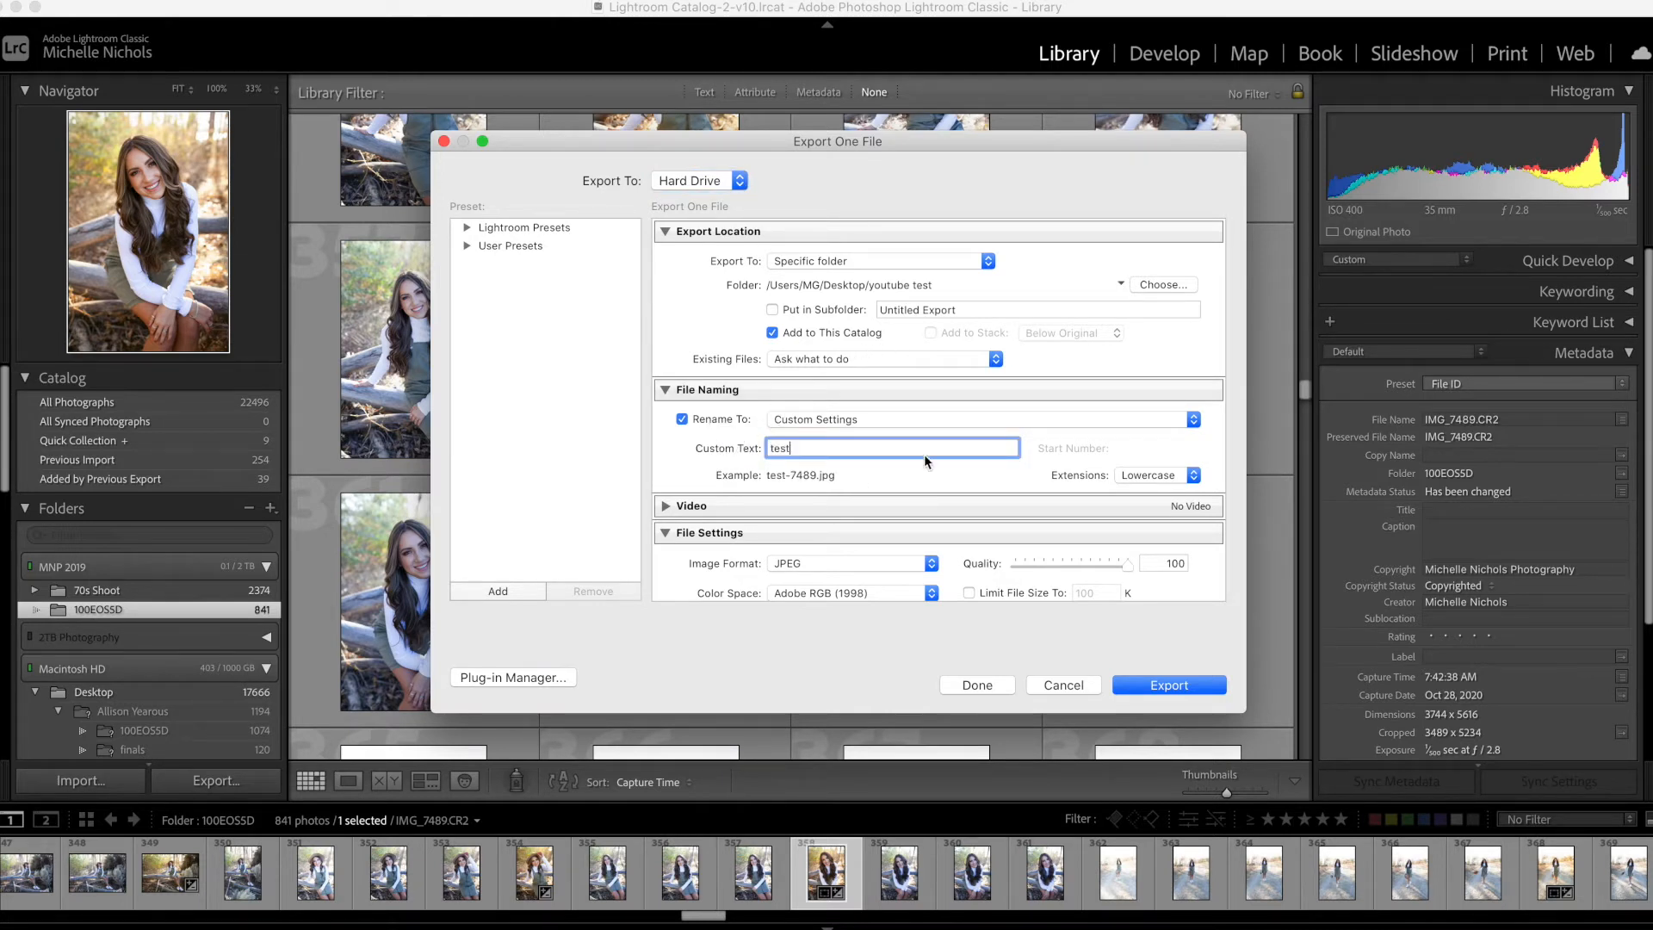
{"action": "scroll", "coordinate": [820, 419], "scroll_direction": "down", "scroll_amount": 5}
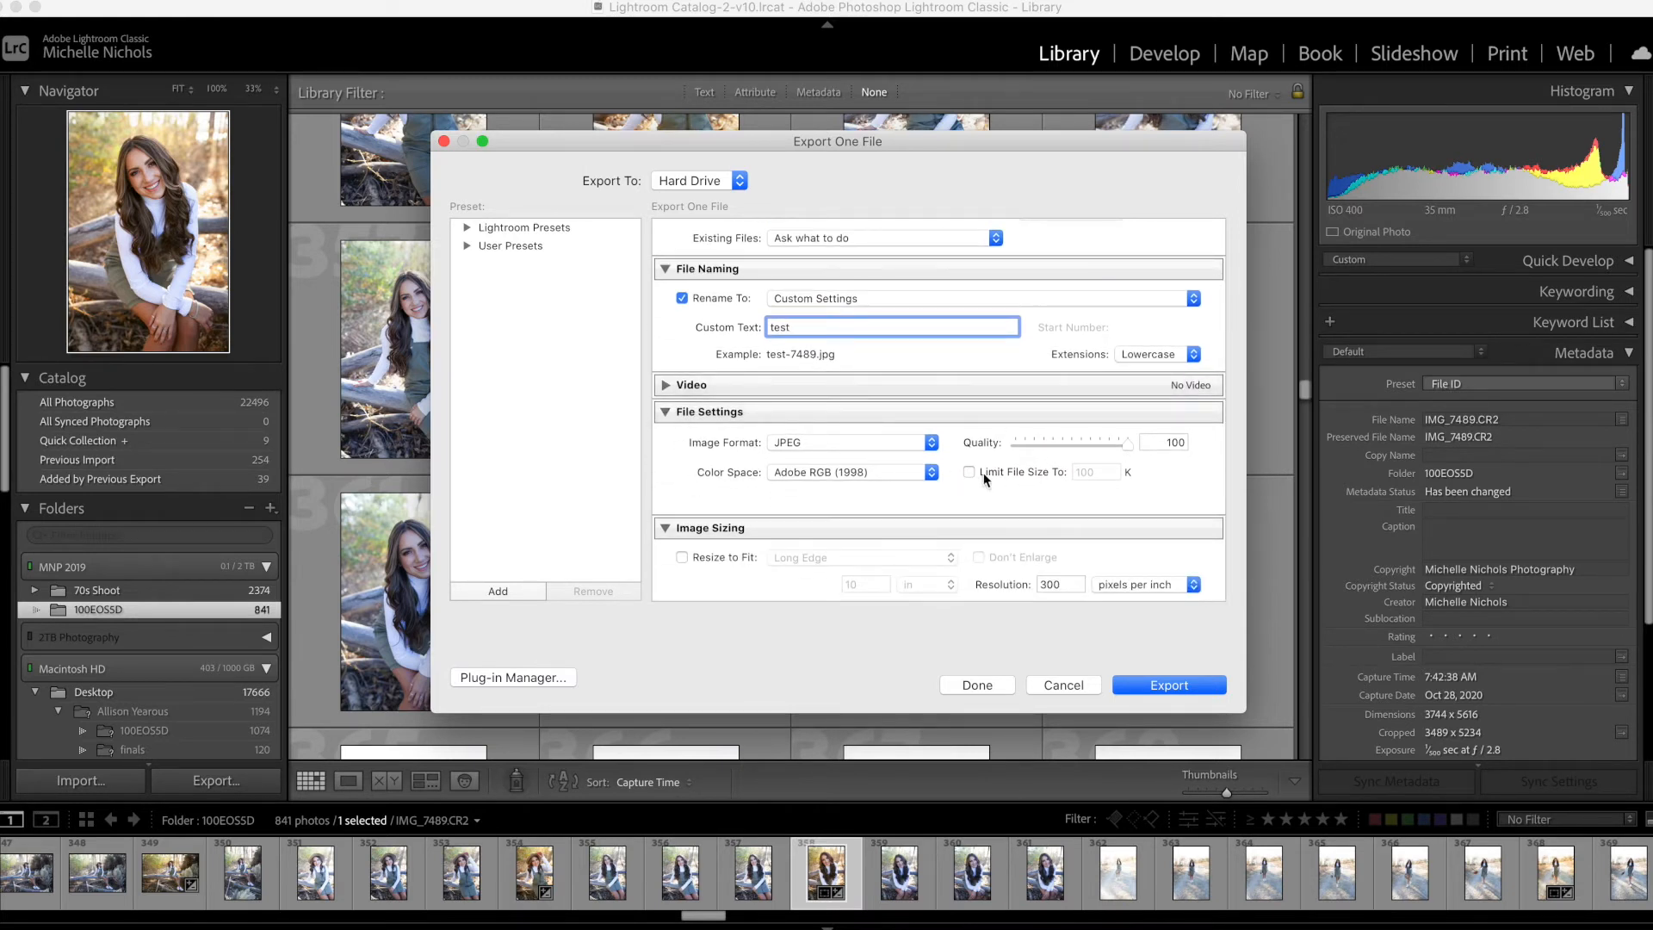
{"action": "scroll", "coordinate": [687, 422], "scroll_direction": "down", "scroll_amount": 3}
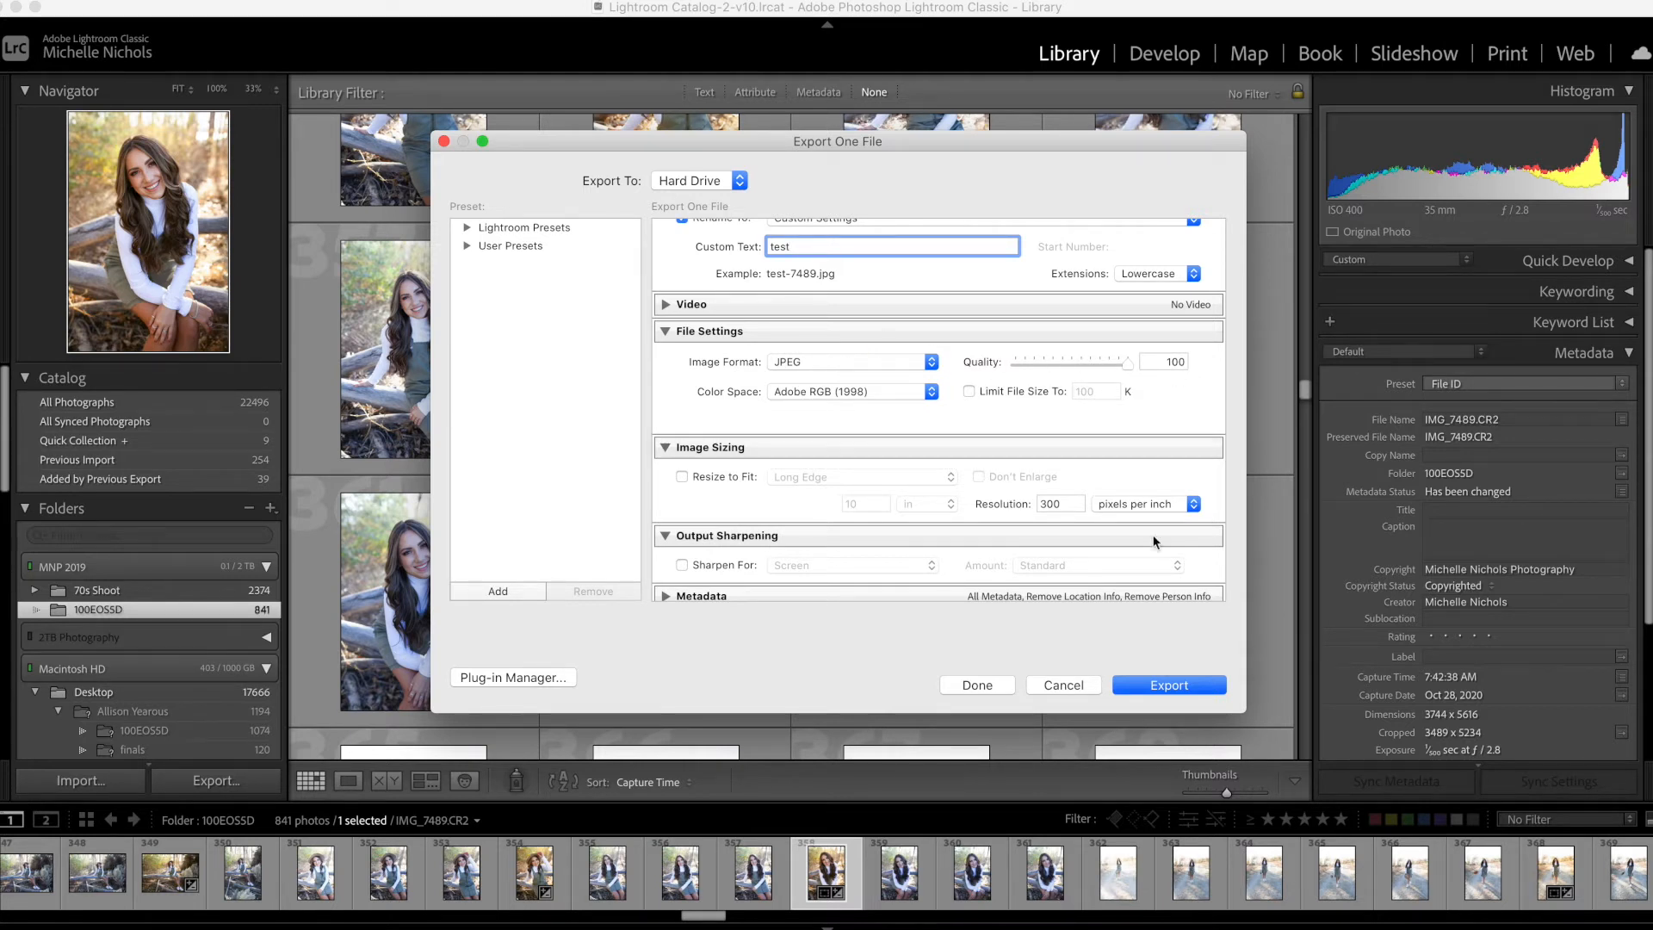
{"action": "left_click", "coordinate": [1161, 686]}
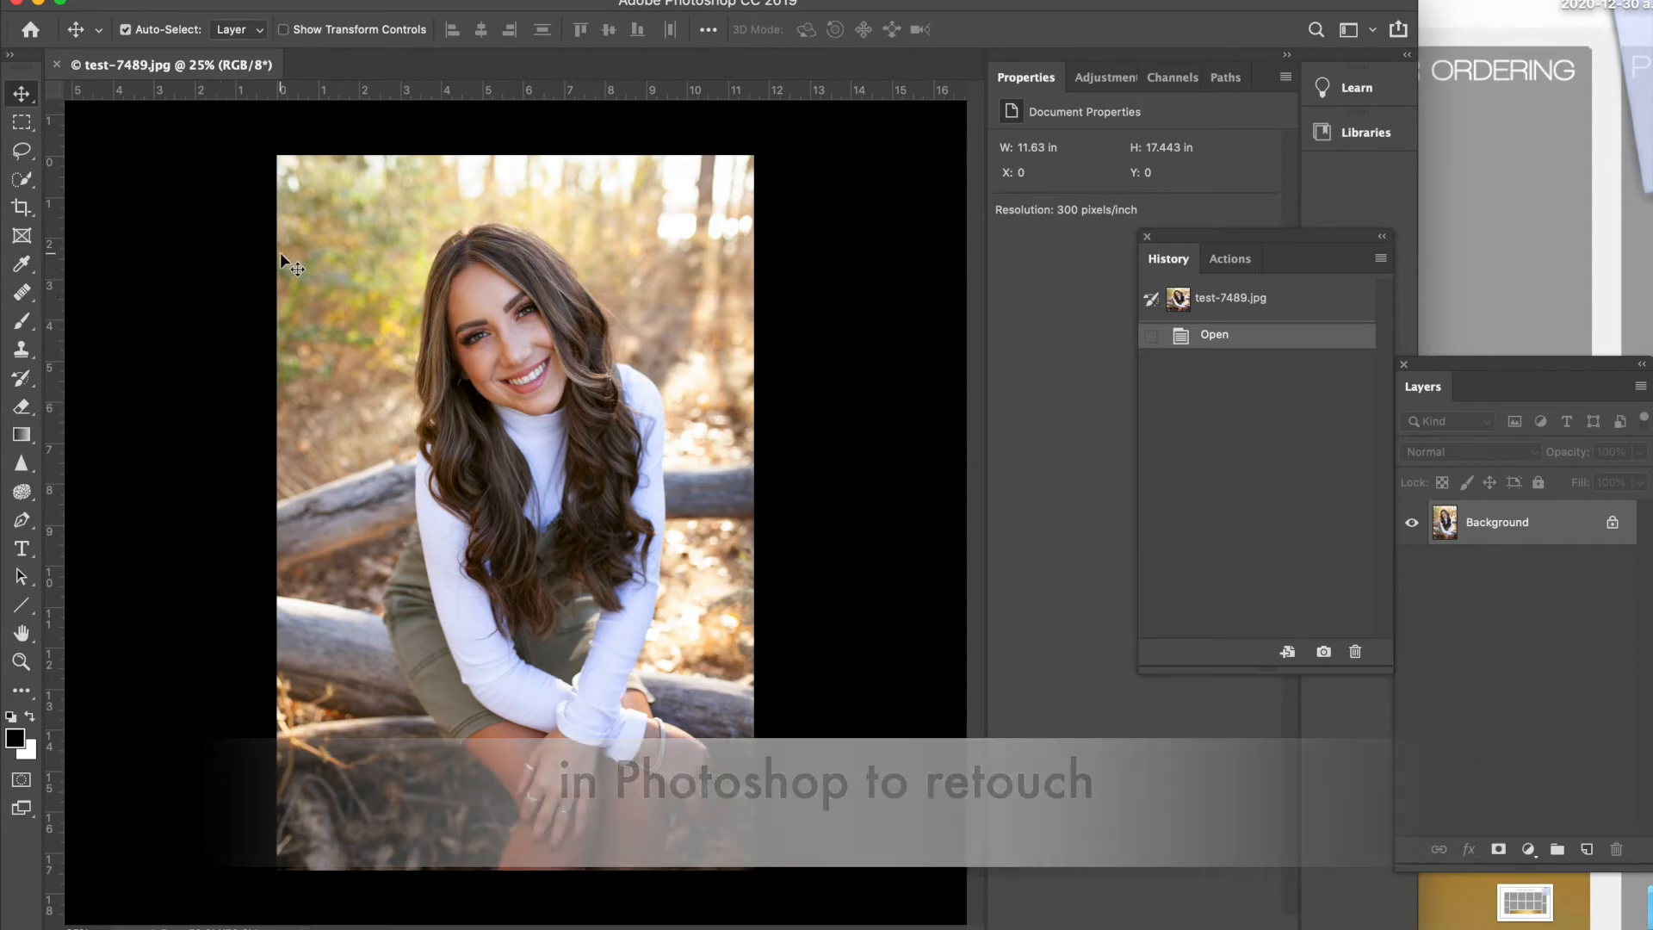
Step: Switch to Photoshop and duplicate the Background layer of test-7489.jpg
{"action": "key", "text": "super+equal"}
{"action": "key", "text": "super+equal"}
{"action": "key", "text": "super+equal"}
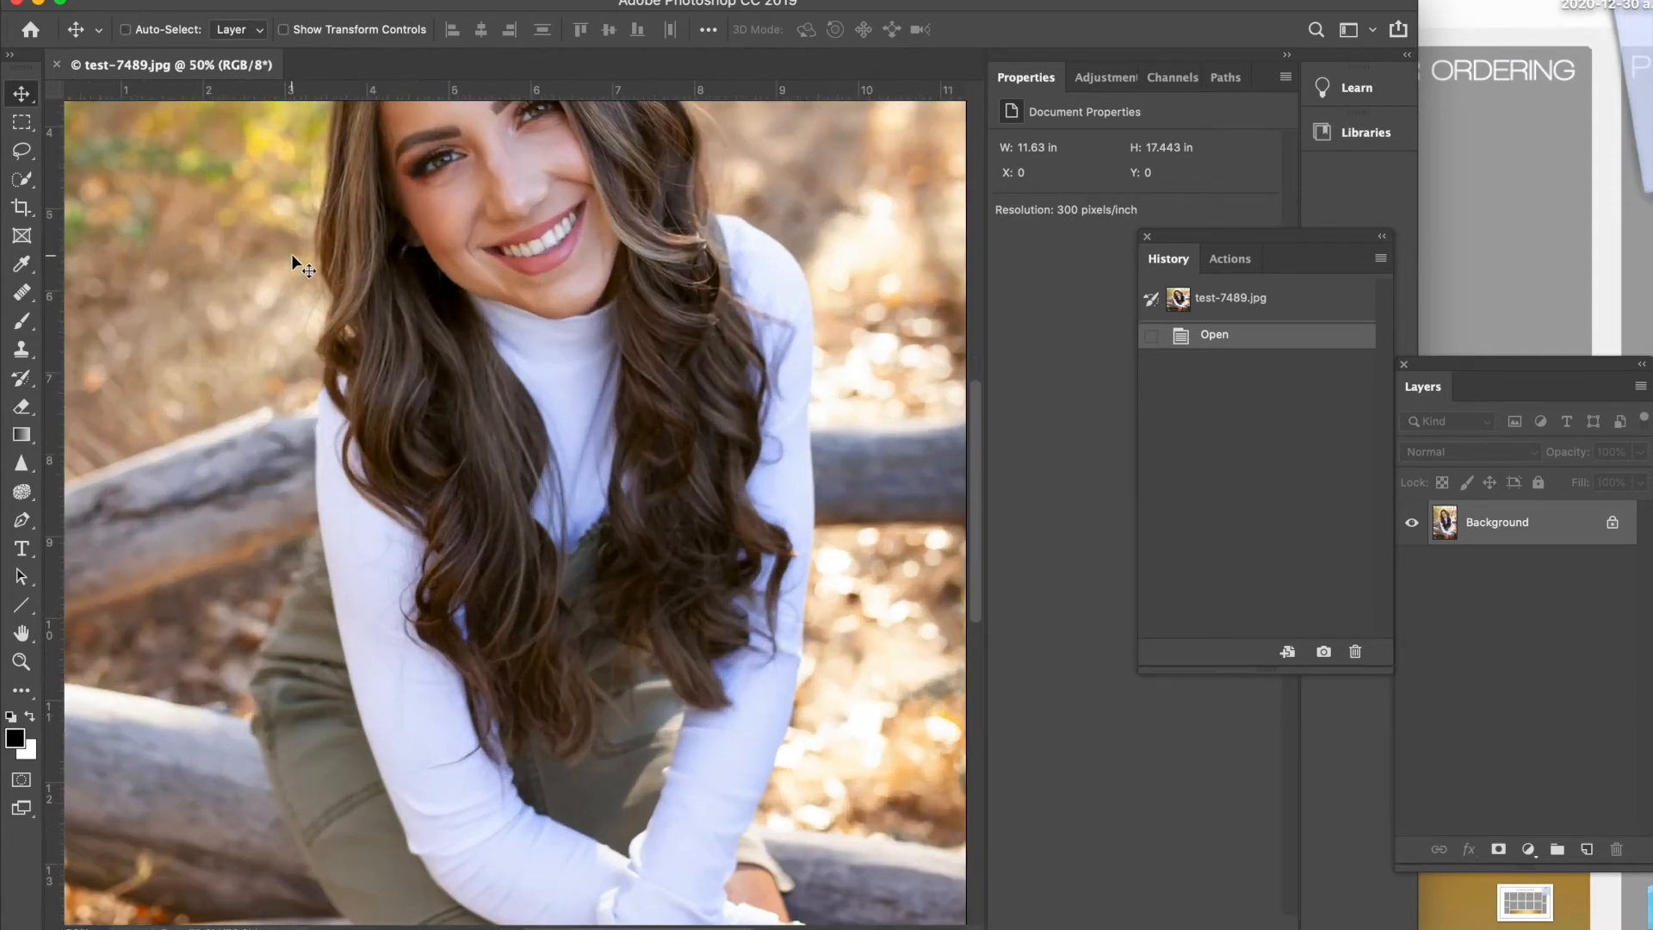
{"action": "scroll", "coordinate": [301, 223], "scroll_direction": "up", "scroll_amount": 10}
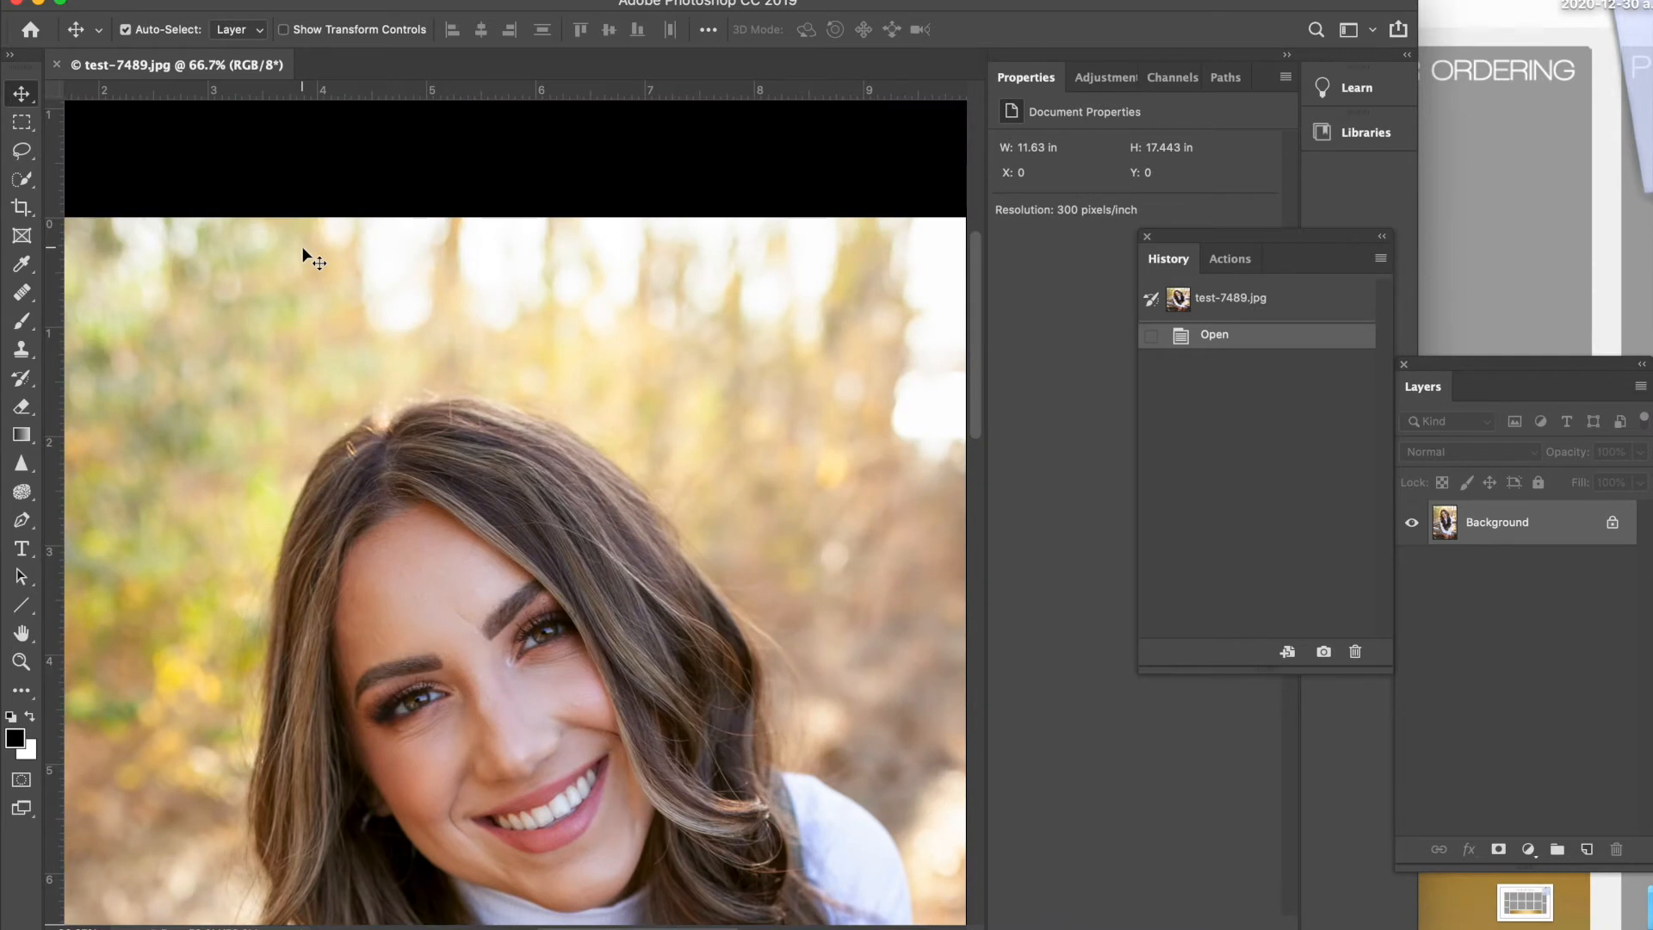
{"action": "scroll", "coordinate": [303, 246], "scroll_direction": "left", "scroll_amount": 4}
{"action": "scroll", "coordinate": [315, 250], "scroll_direction": "down", "scroll_amount": 2}
{"action": "scroll", "coordinate": [315, 251], "scroll_direction": "right", "scroll_amount": 4}
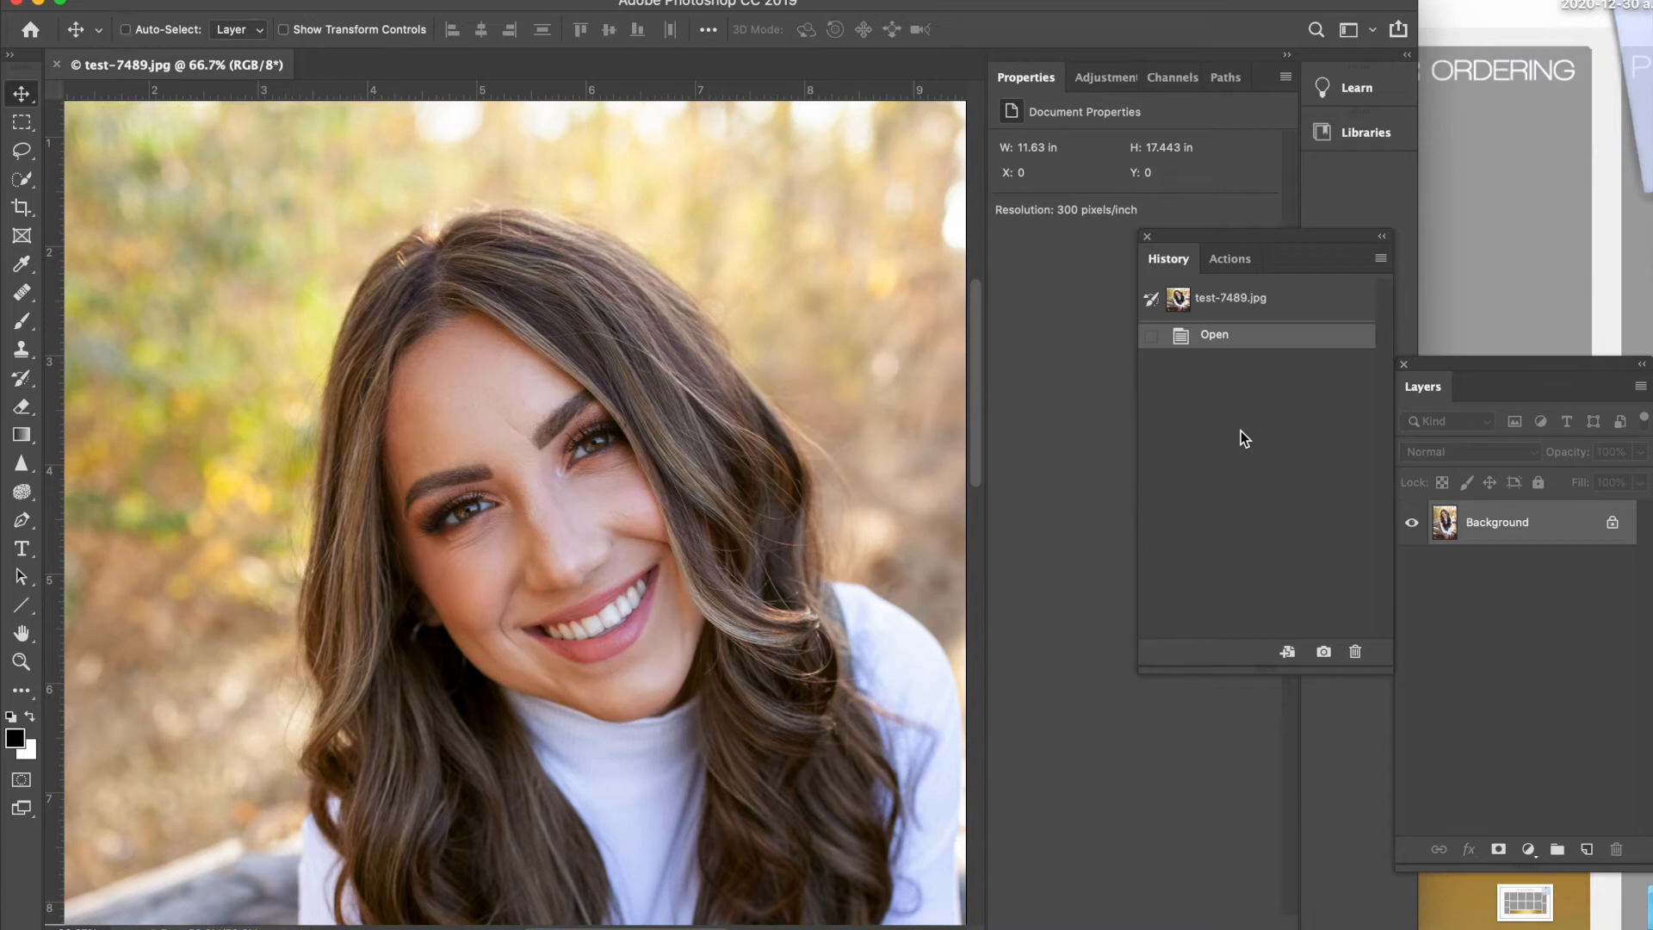
{"action": "key", "text": "super+j"}
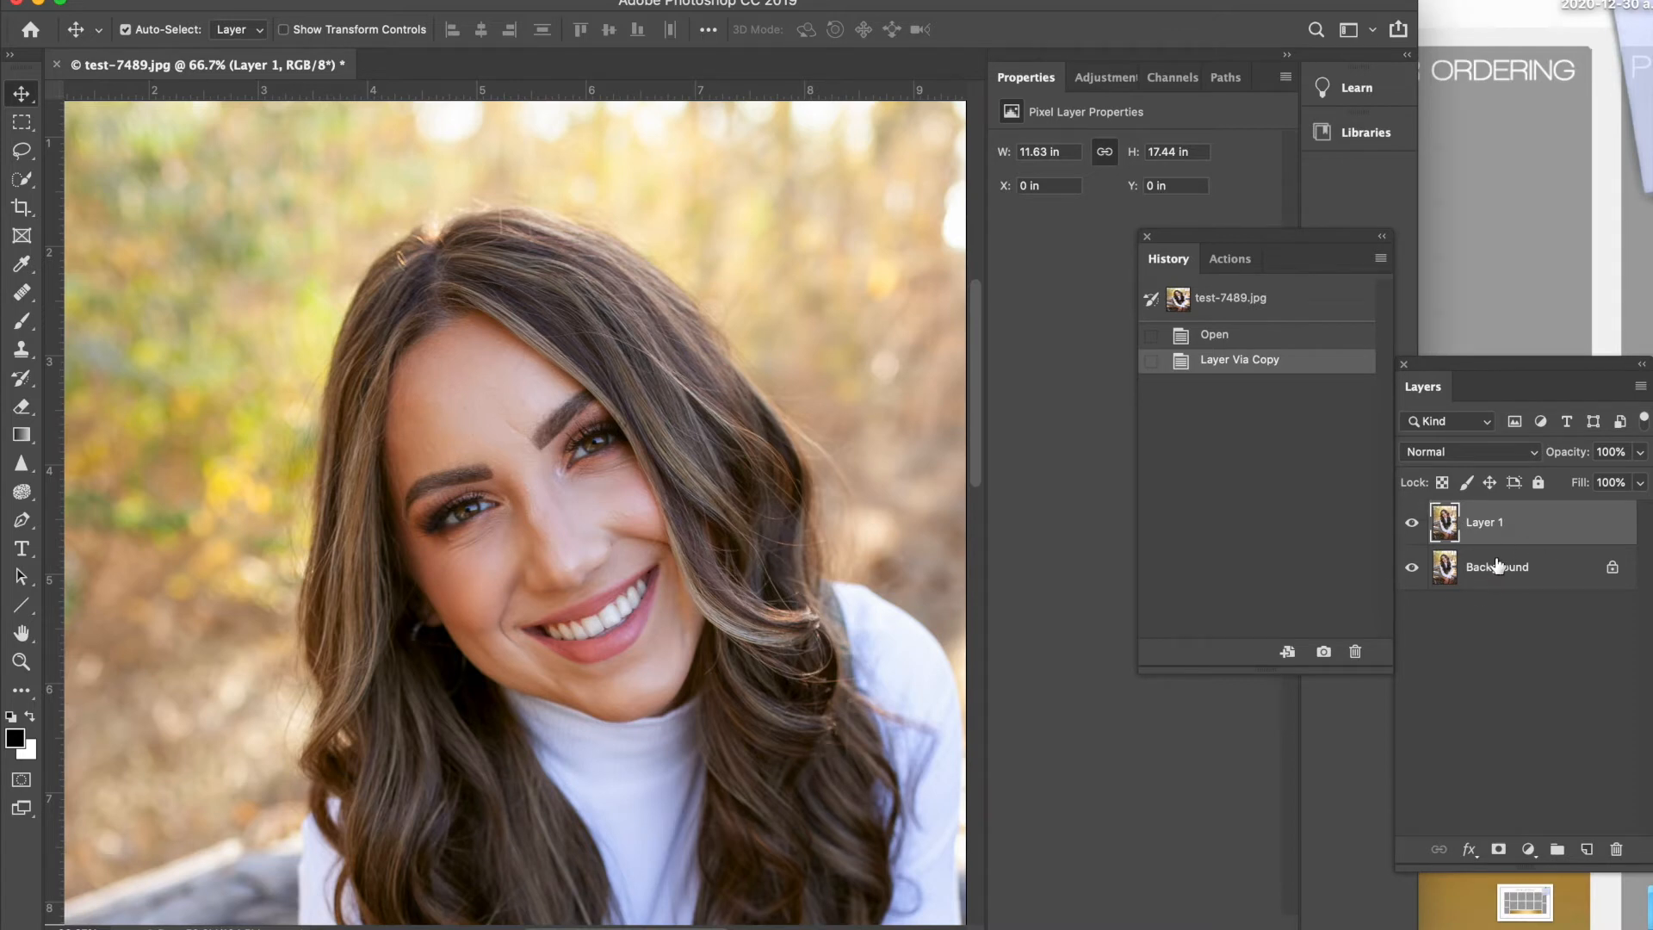
Step: Clone background over the flyaway hairs along the upper left edge of the hair with a 175 px Clone Stamp
{"action": "left_click", "coordinate": [23, 353]}
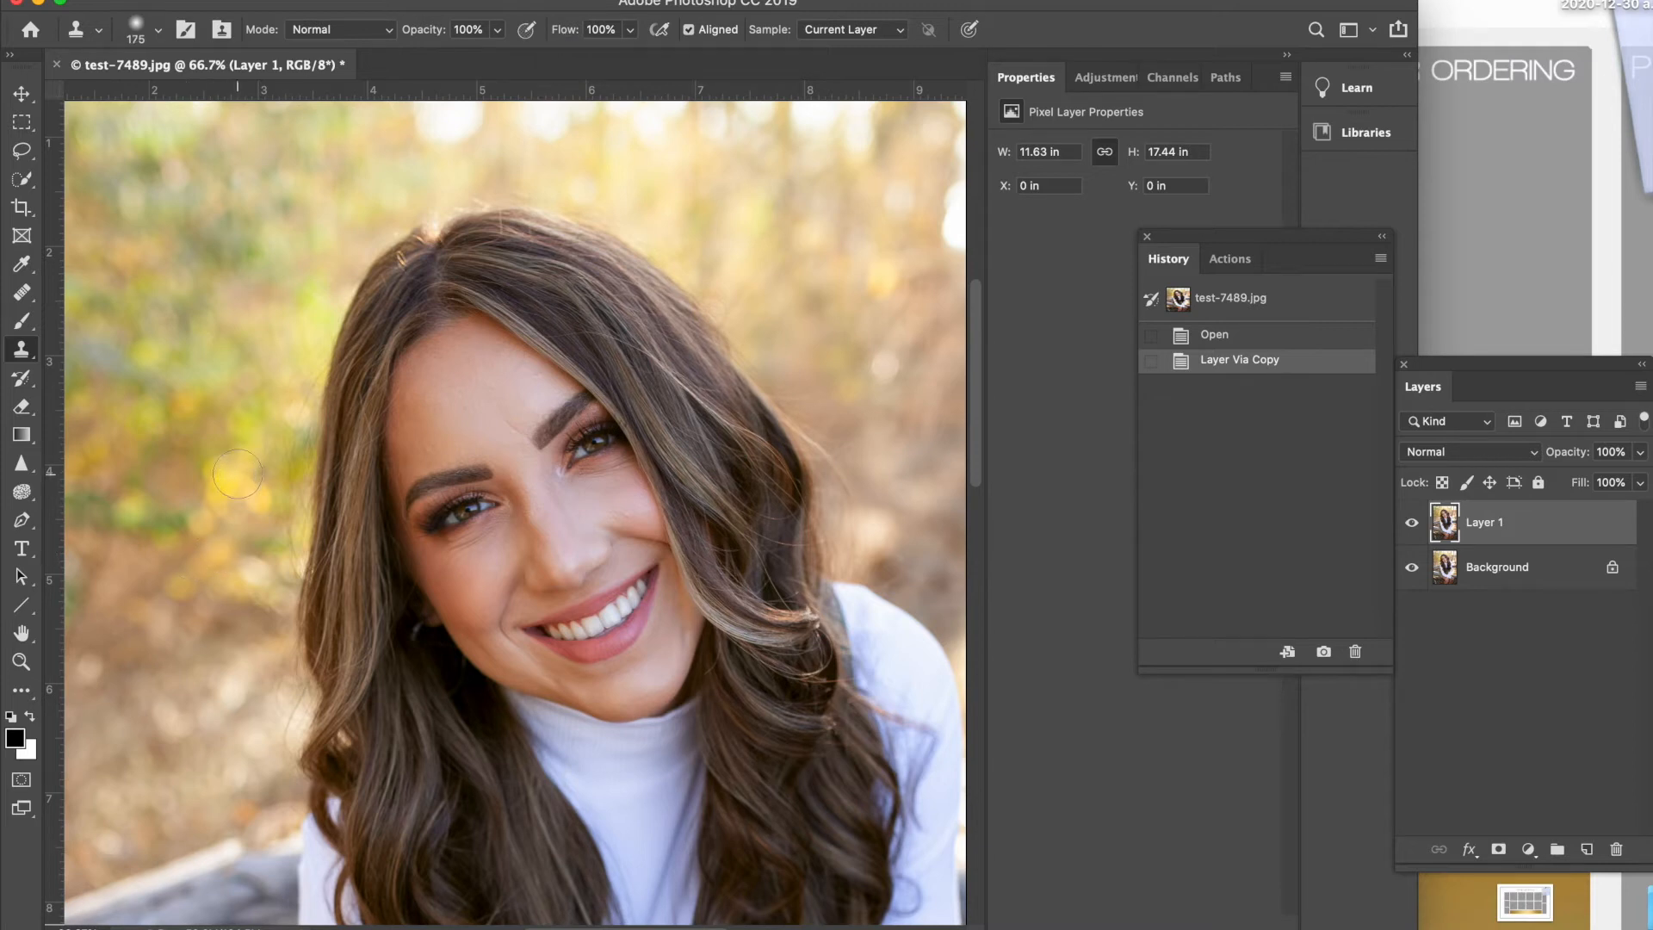
{"action": "scroll", "coordinate": [245, 394], "scroll_direction": "left", "scroll_amount": 1}
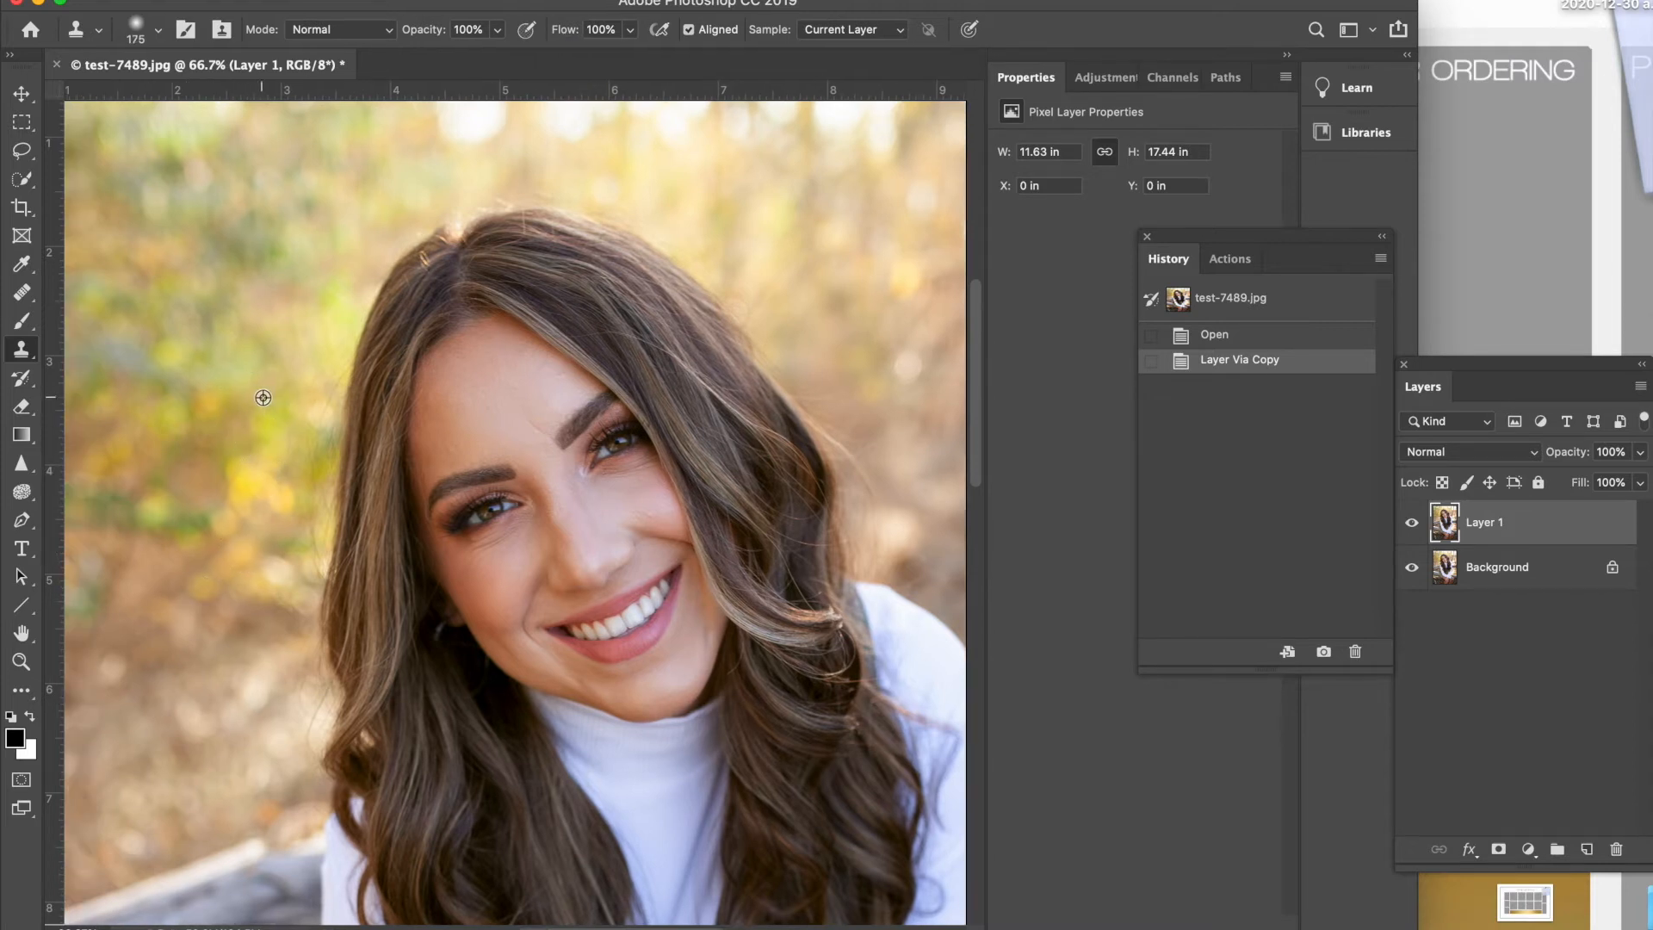
{"action": "scroll", "coordinate": [263, 396], "scroll_direction": "up", "scroll_amount": 2}
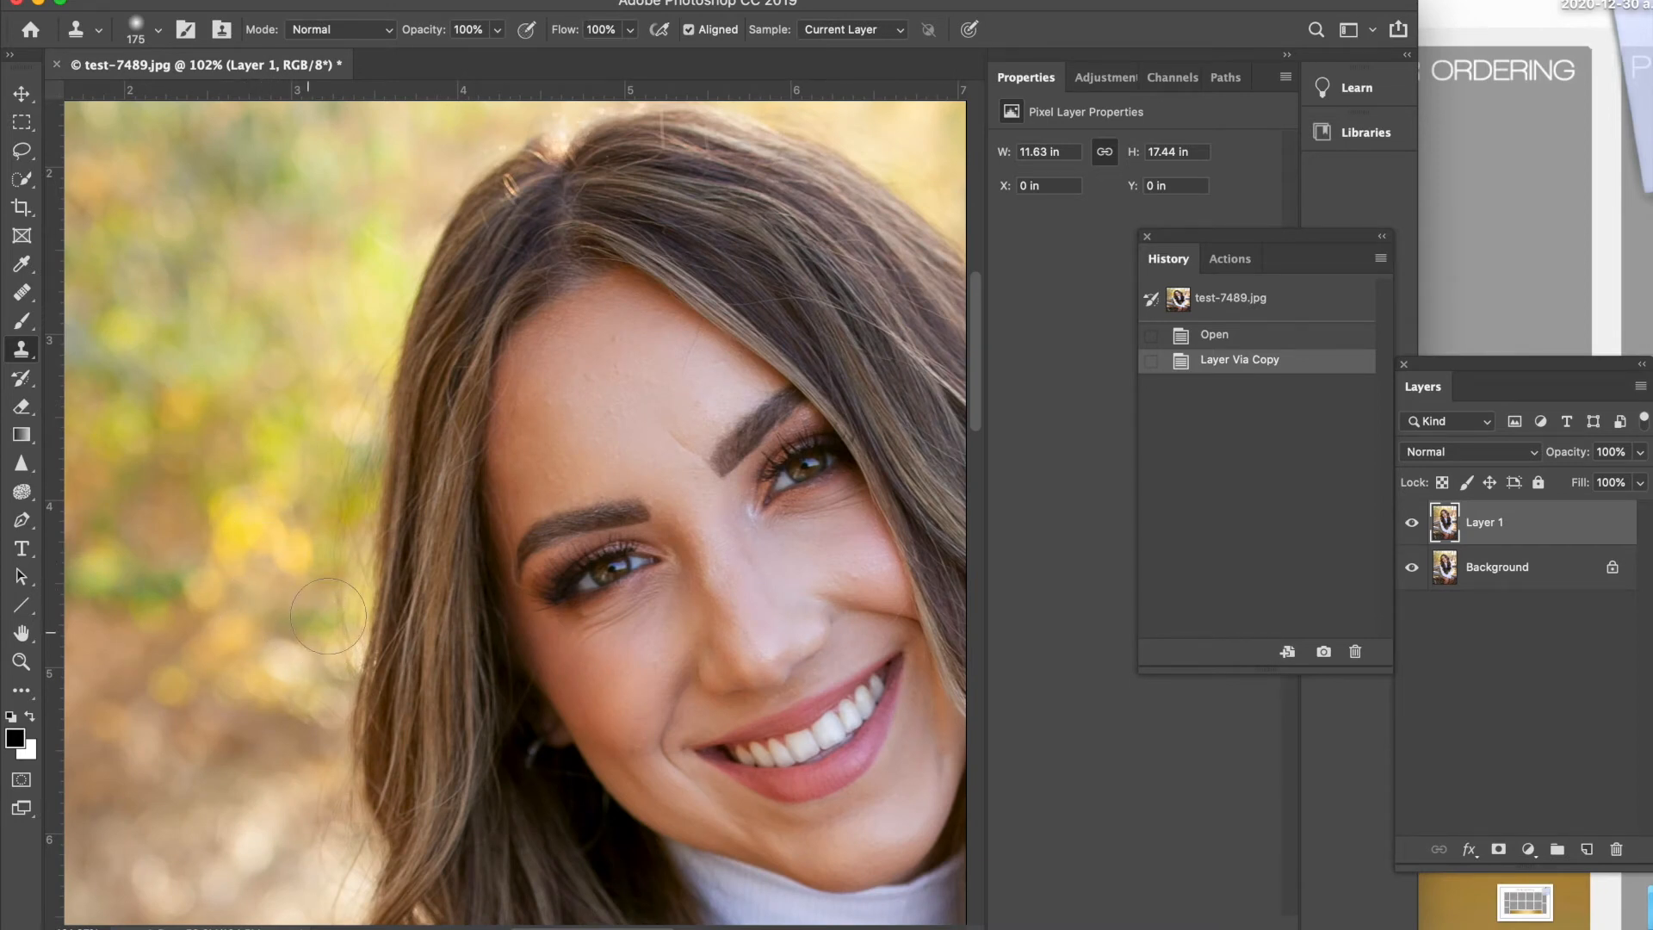
{"action": "left_click", "coordinate": [340, 404]}
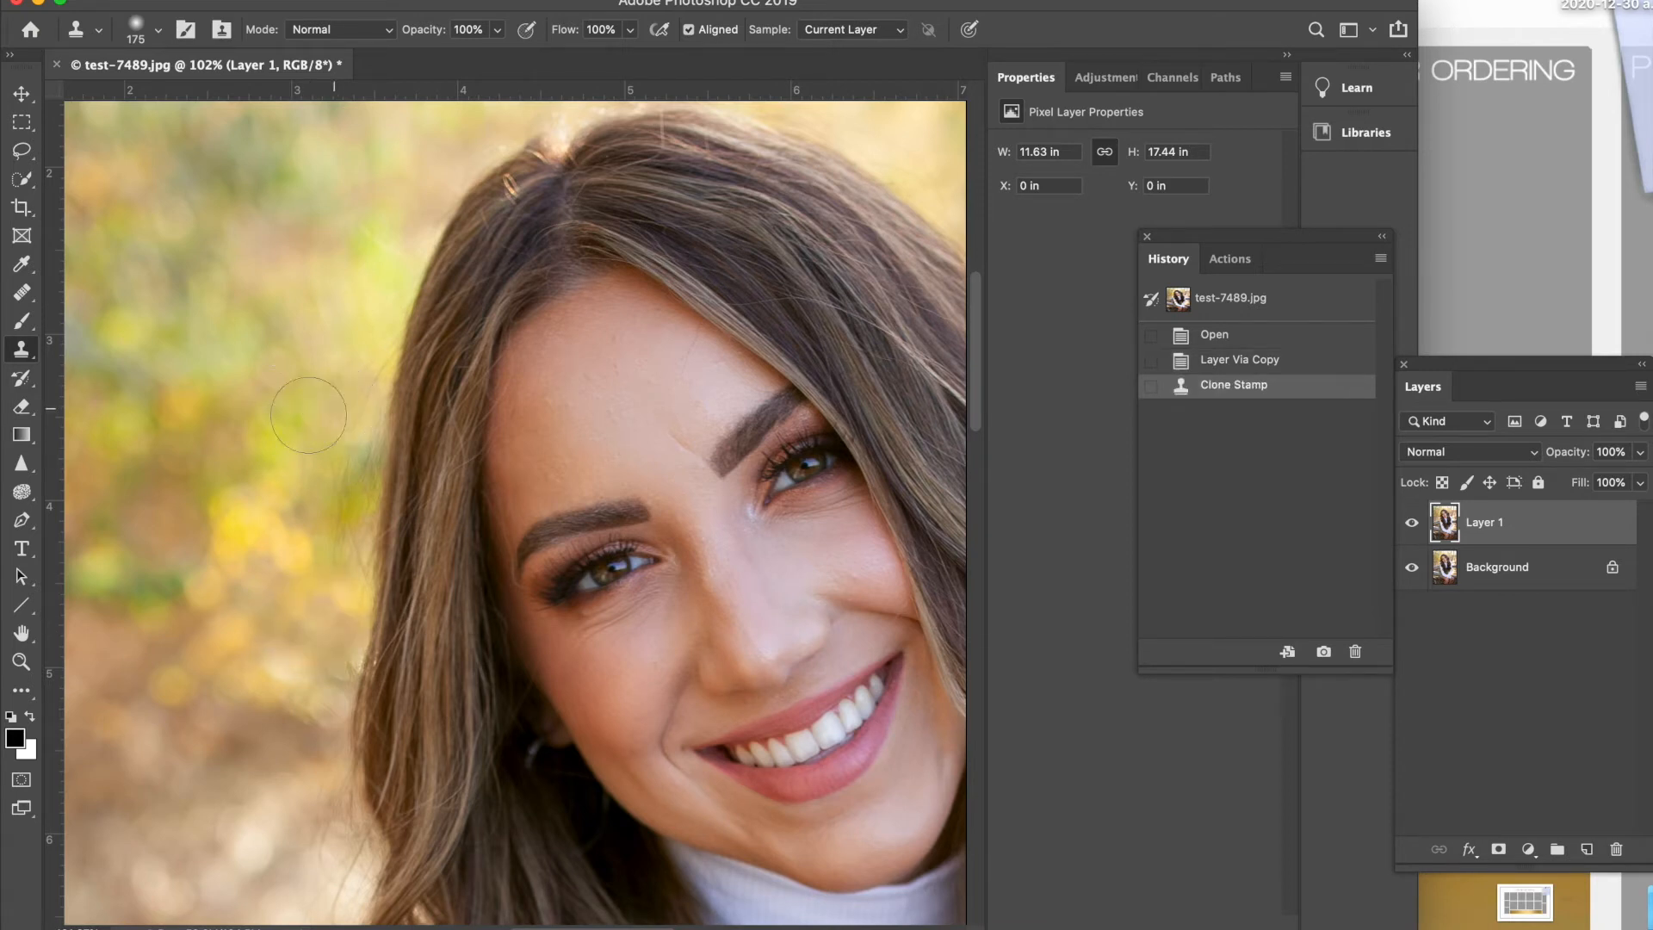
{"action": "left_click", "coordinate": [263, 420], "text": "alt"}
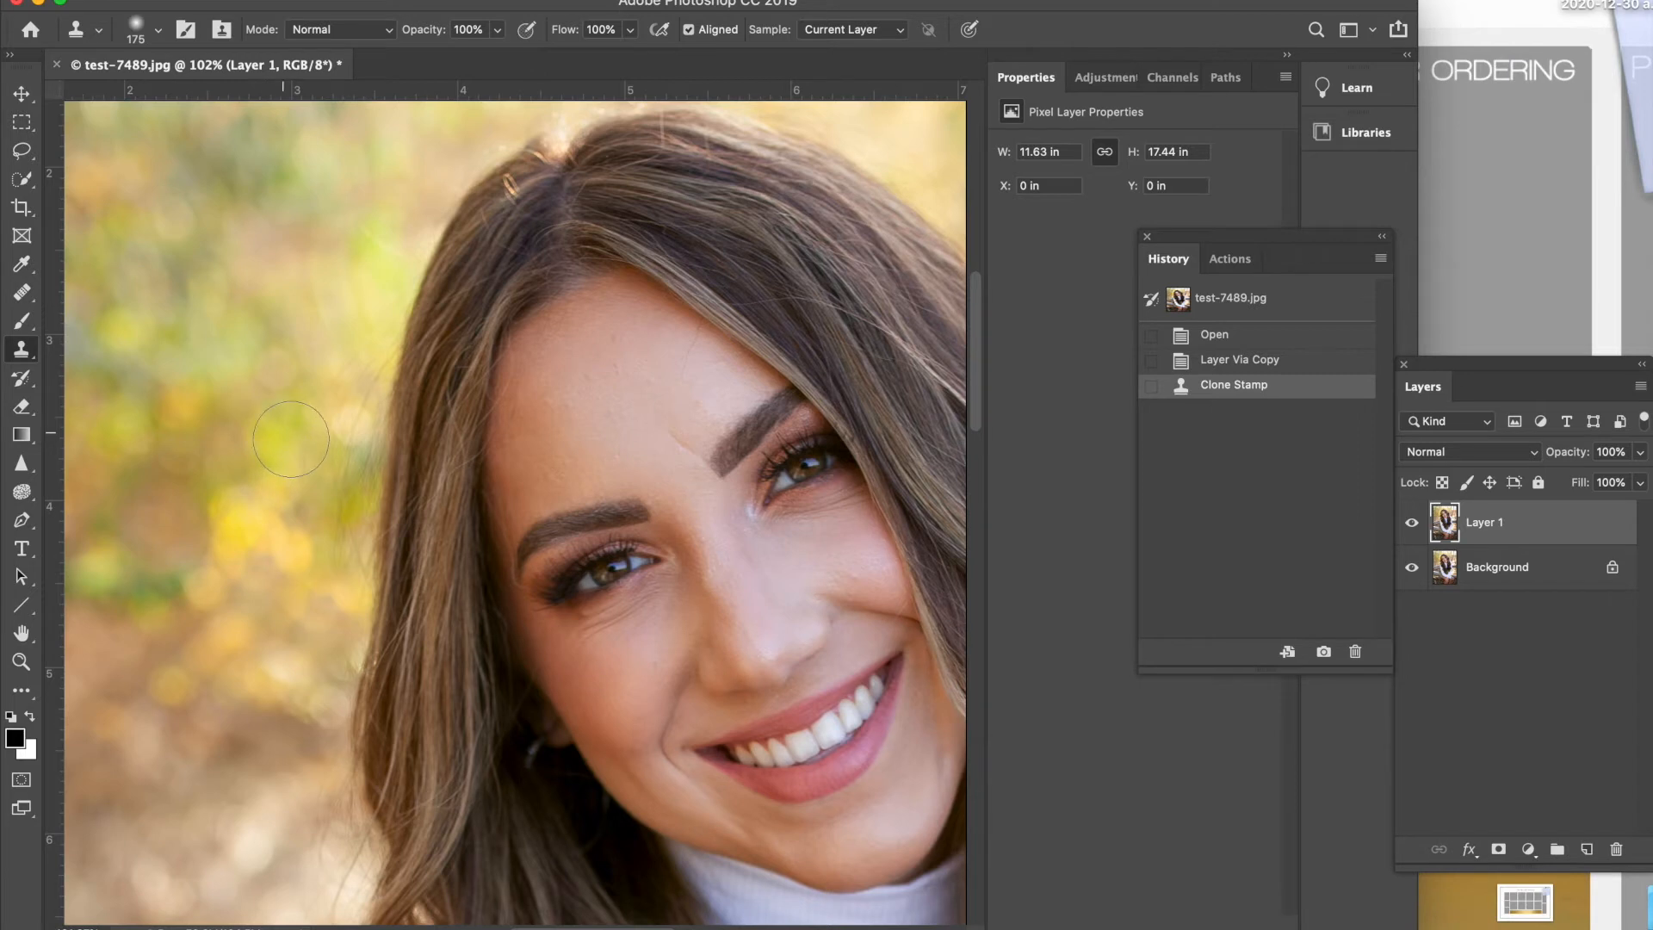
{"action": "left_click_drag", "start_coordinate": [326, 465], "coordinate": [349, 359]}
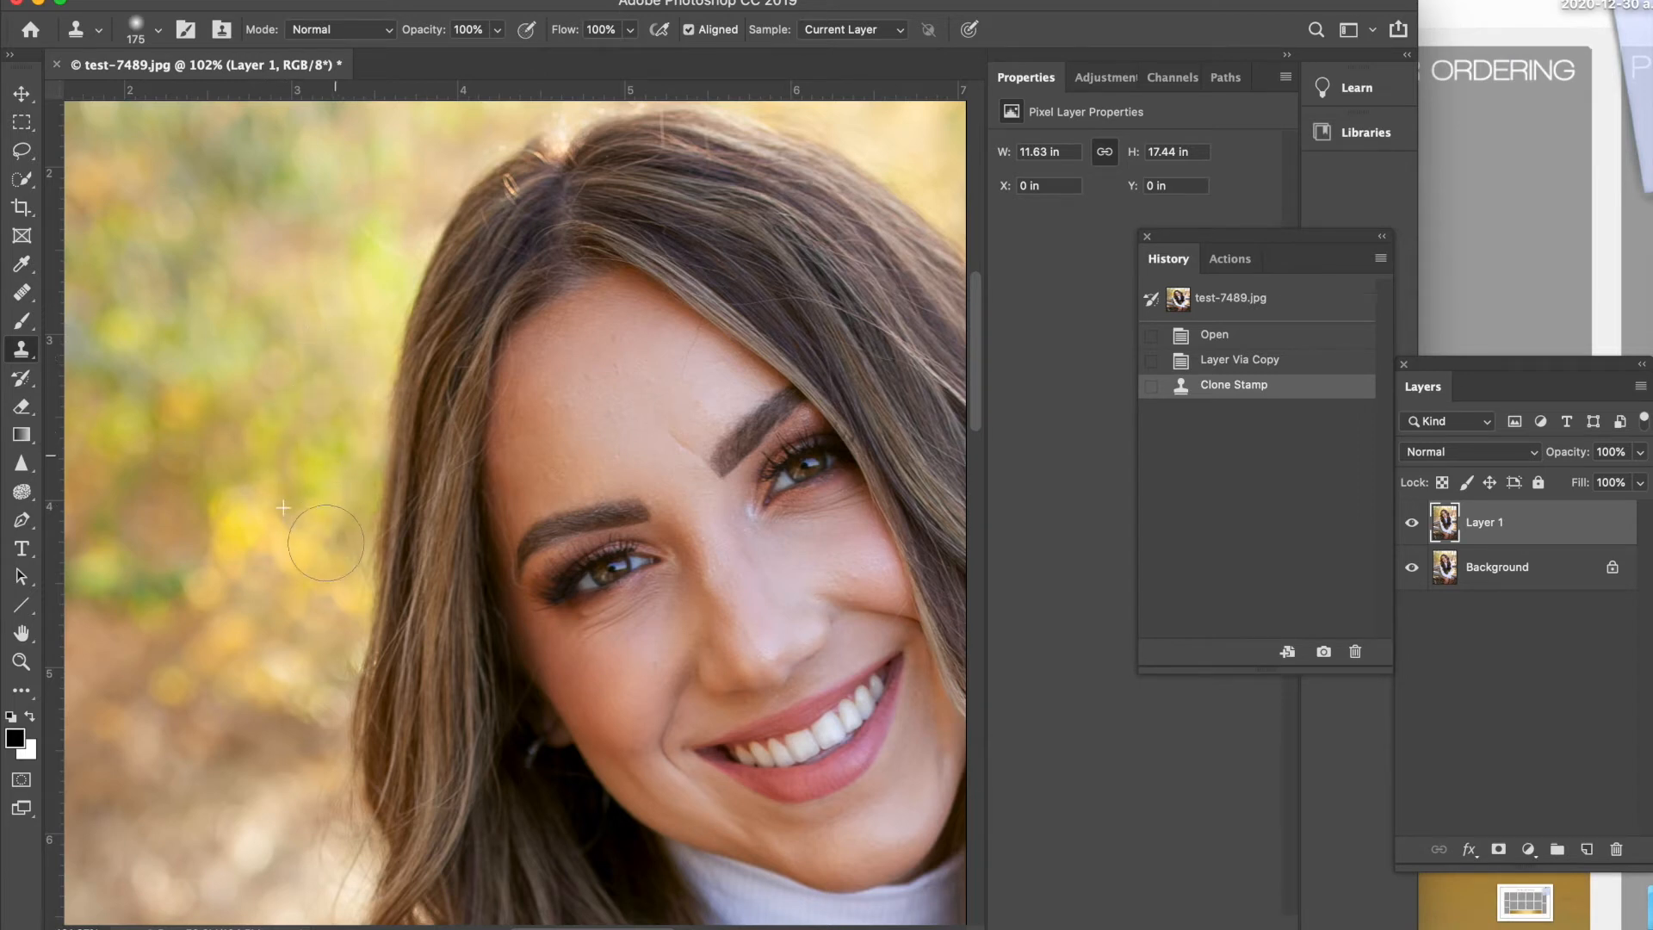
Step: Clone out the stray hairs further down the left edge of the hair with a smaller 125 px brush
{"action": "left_click", "coordinate": [303, 551], "text": "alt"}
{"action": "key", "text": "bracketleft"}
{"action": "key", "text": "bracketleft"}
{"action": "left_click", "coordinate": [318, 517], "text": "alt"}
{"action": "left_click_drag", "start_coordinate": [365, 492], "coordinate": [361, 515]}
{"action": "left_click", "coordinate": [314, 597], "text": "alt"}
{"action": "left_click_drag", "start_coordinate": [332, 647], "coordinate": [360, 317]}
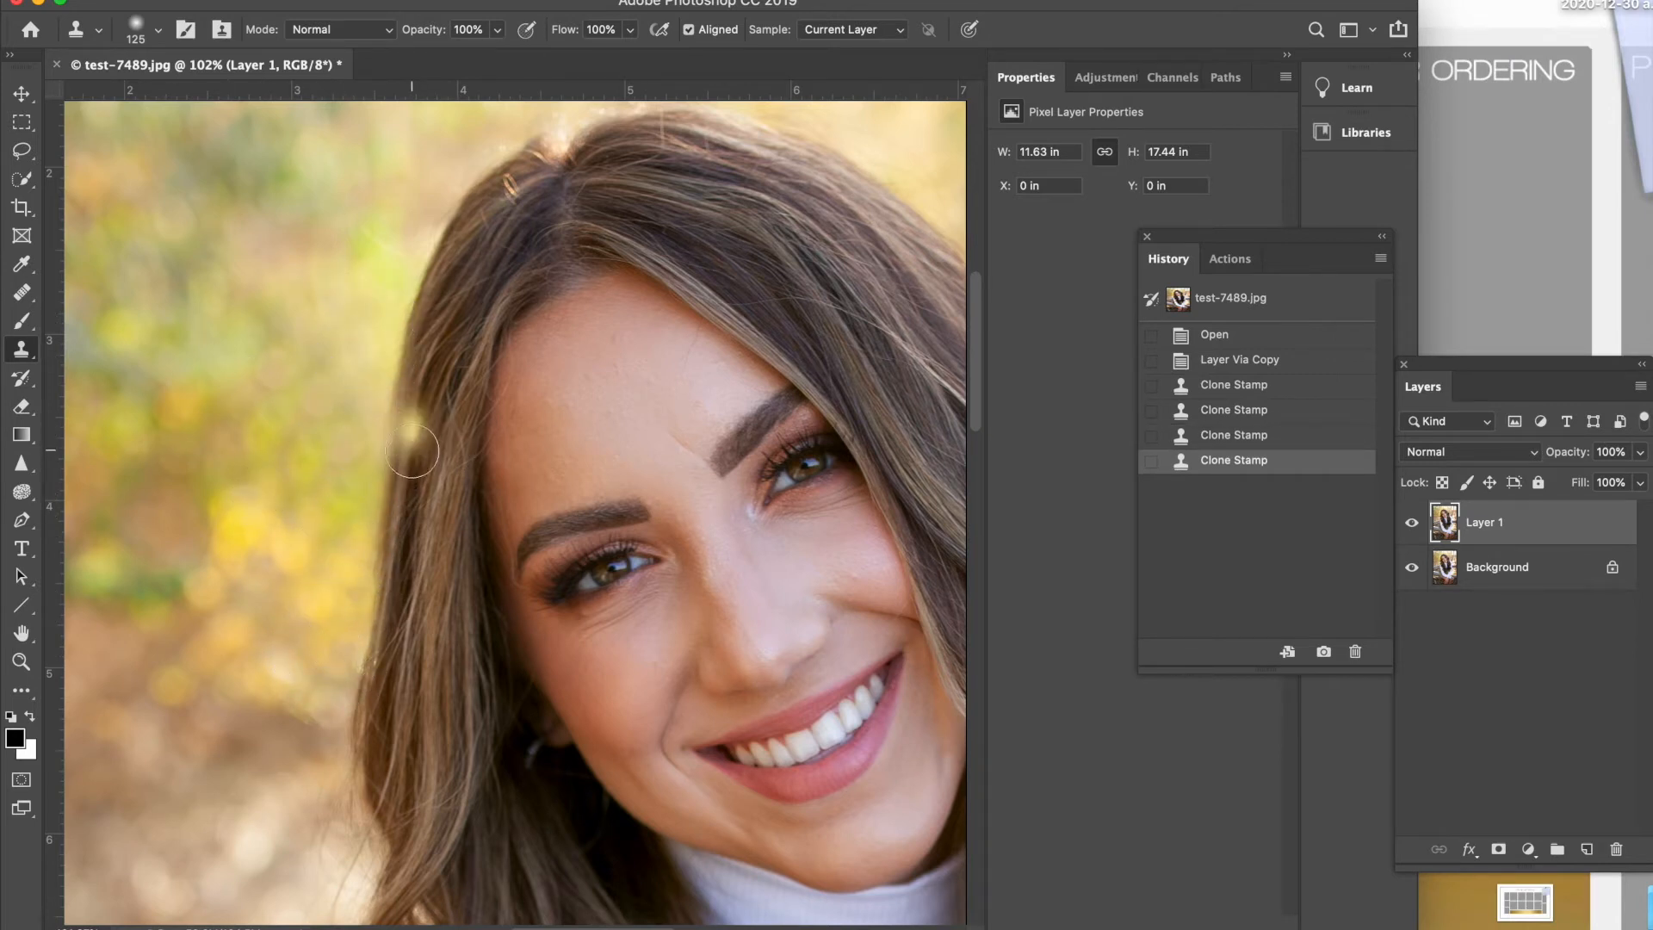
Step: Erase the cloned spill from the left edge of the hair on Layer 1 with a 60 px Eraser
{"action": "left_click", "coordinate": [22, 408]}
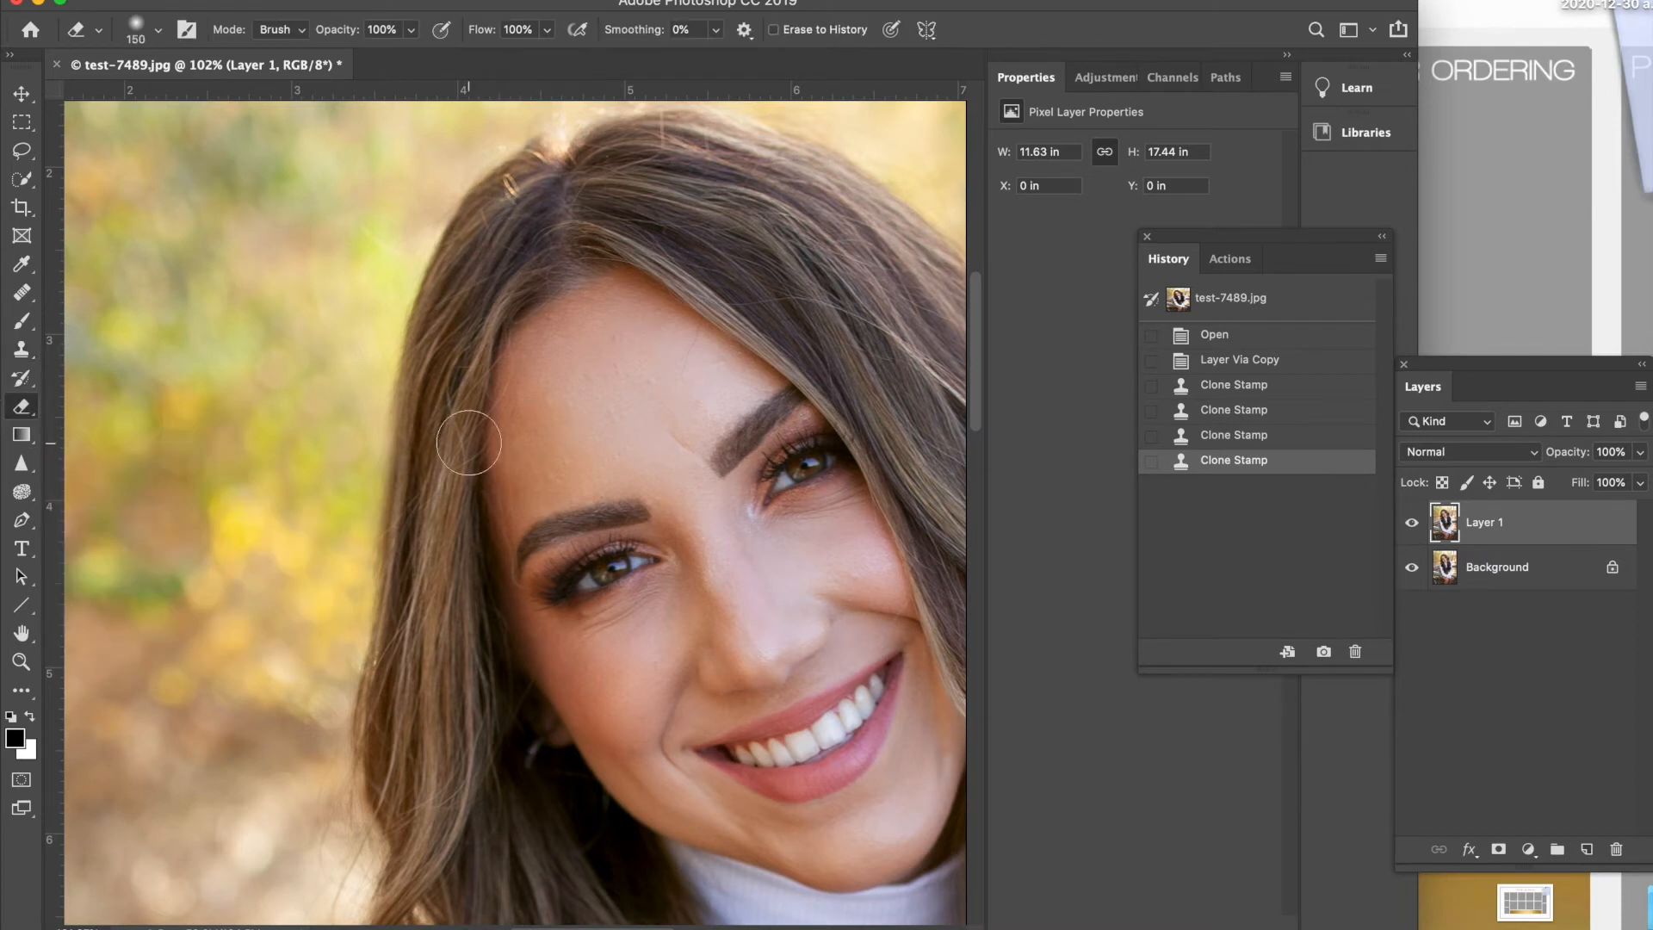
{"action": "key", "text": "bracketleft"}
{"action": "key", "text": "bracketleft"}
{"action": "key", "text": "bracketleft"}
{"action": "key", "text": "bracketleft"}
{"action": "key", "text": "bracketleft"}
{"action": "key", "text": "bracketleft"}
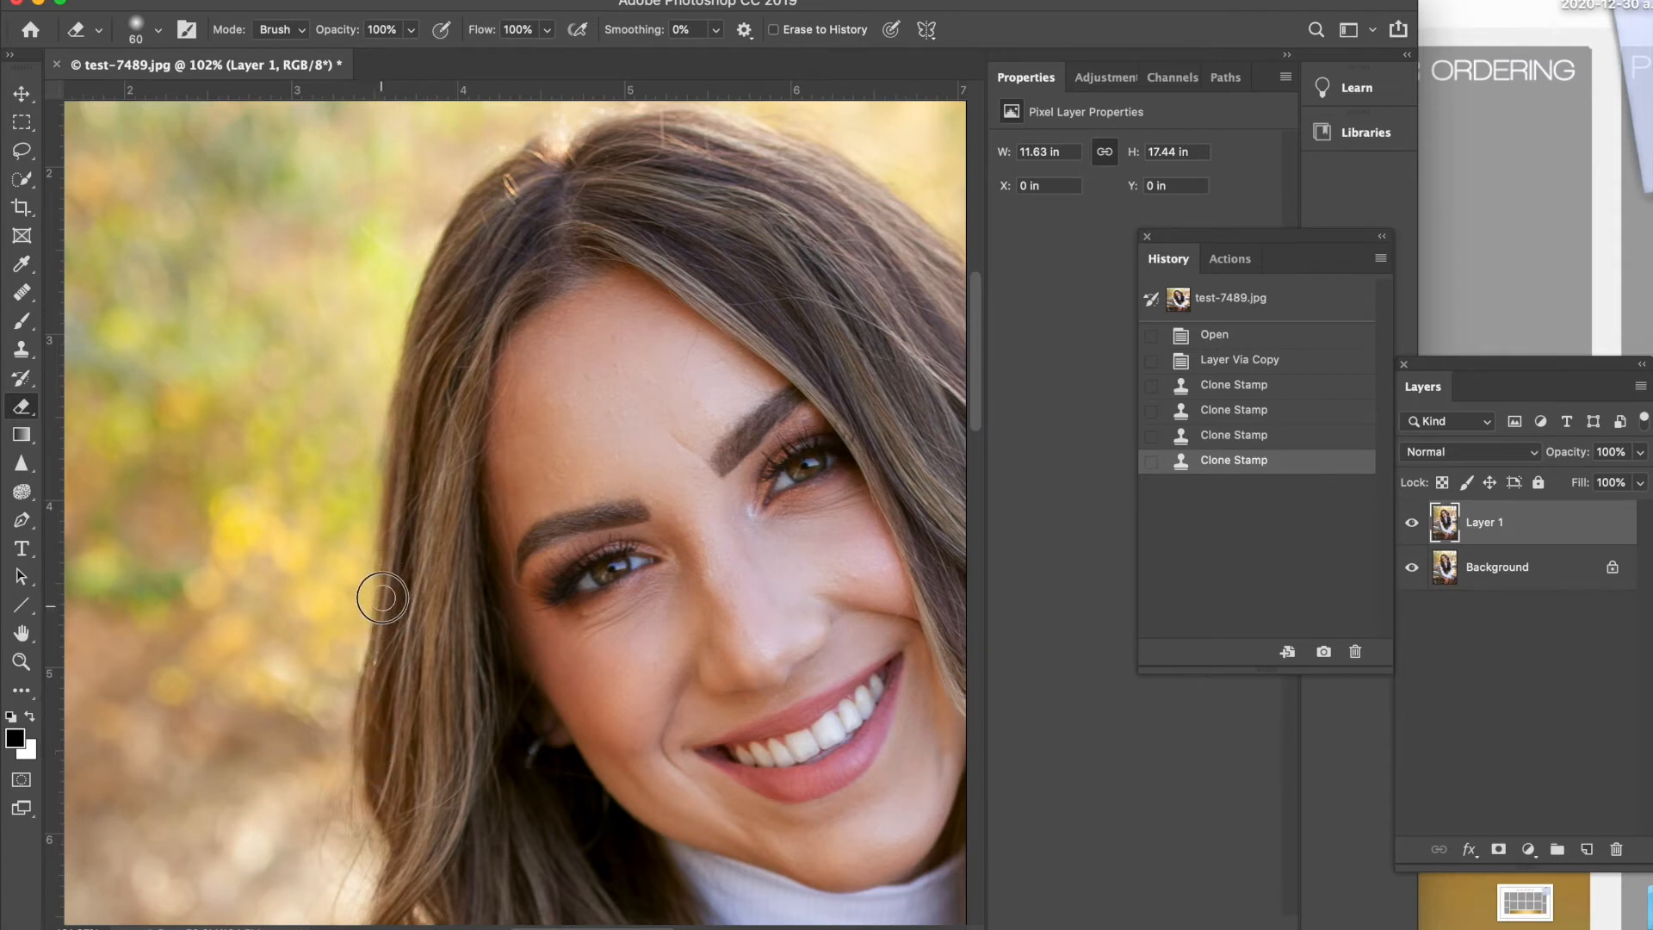
{"action": "left_click", "coordinate": [438, 309]}
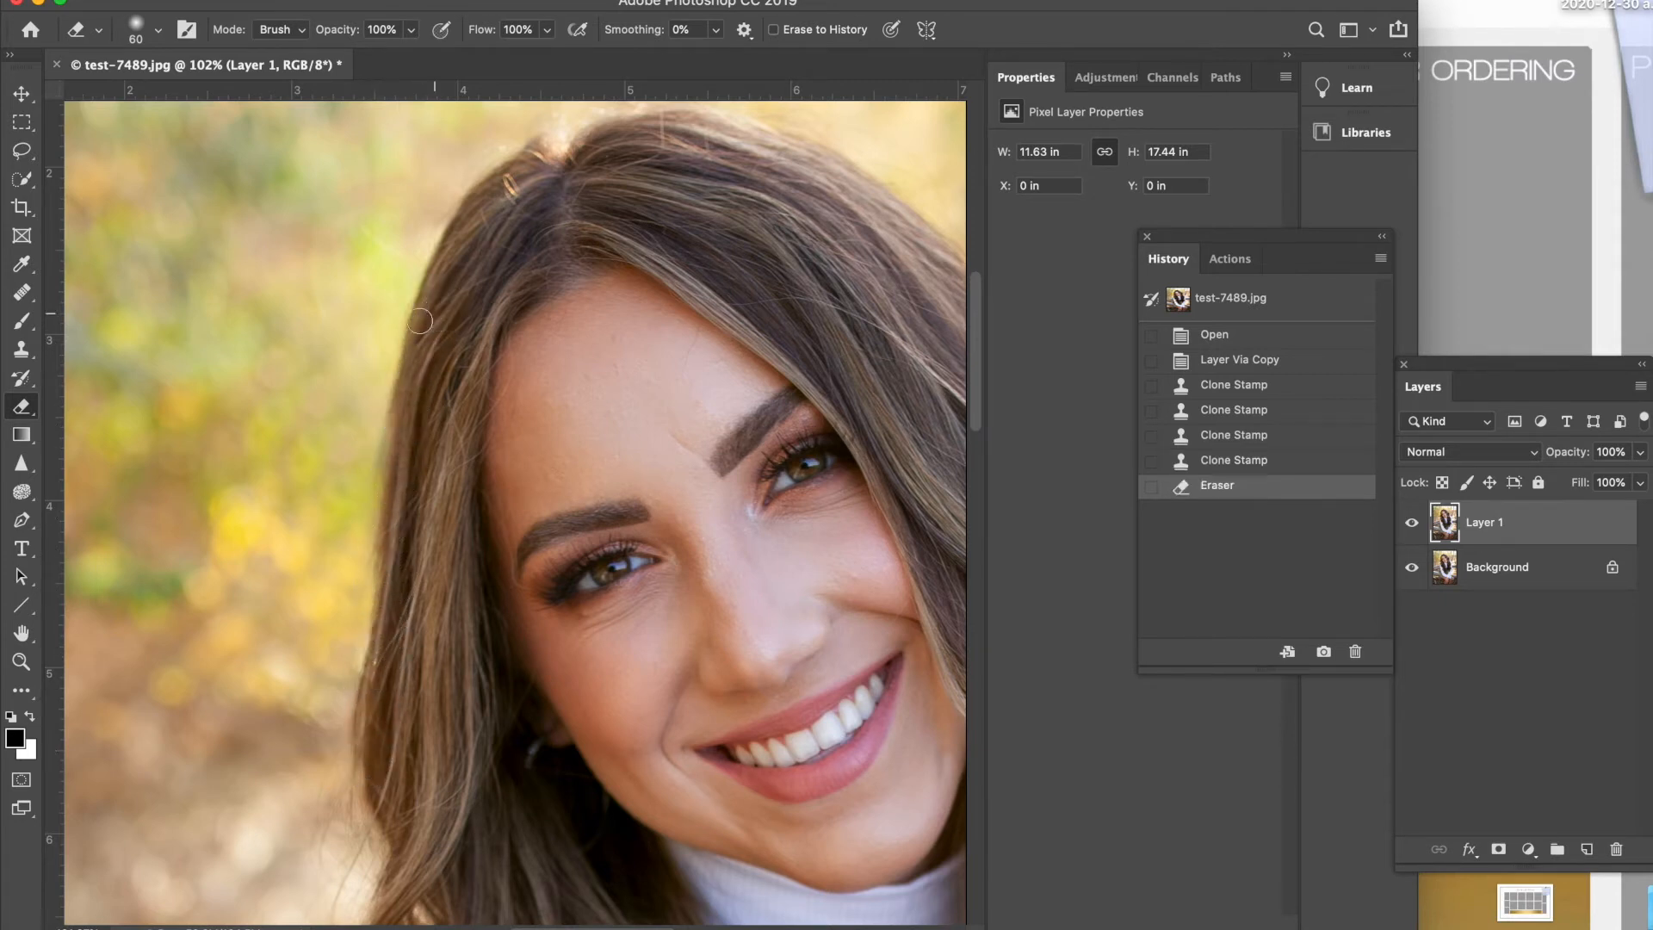
Step: Clone nearby background over the remaining stray hairs beside the left edge of the hair with a small Clone Stamp brush
{"action": "key", "text": "s"}
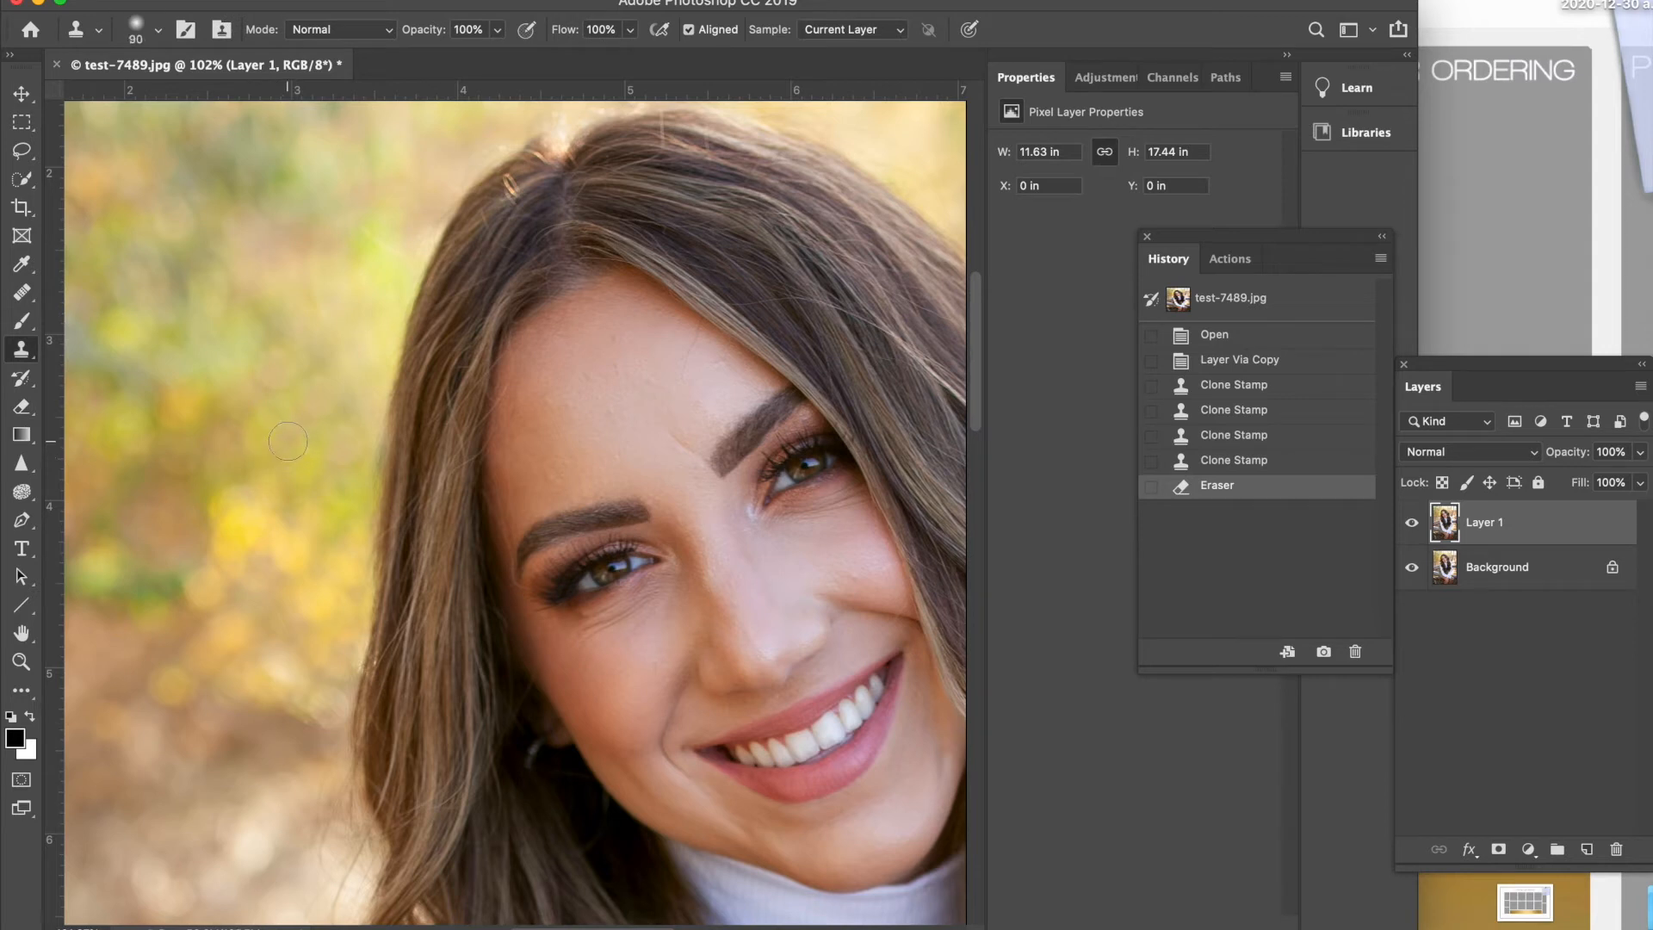
{"action": "left_click", "coordinate": [318, 427], "text": "alt"}
{"action": "left_click_drag", "start_coordinate": [361, 458], "coordinate": [358, 417]}
Step: Clone background over the flyaway hairs along the top of the head with an 80 px brush
{"action": "scroll", "coordinate": [239, 474], "scroll_direction": "down", "scroll_amount": 5}
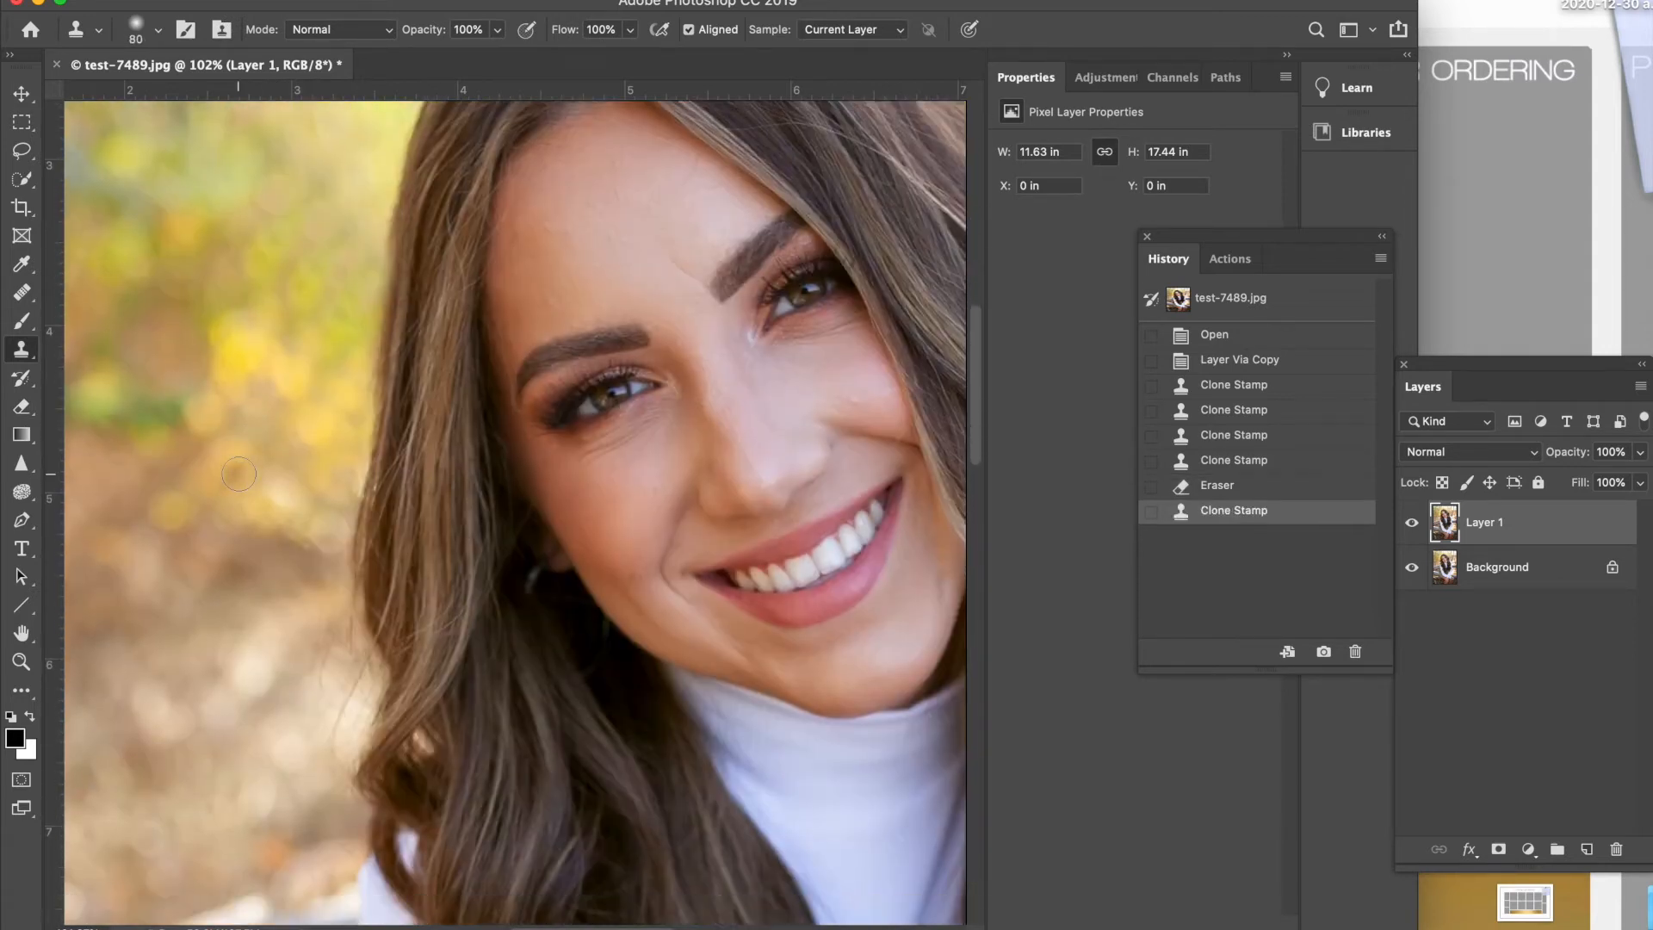
{"action": "scroll", "coordinate": [238, 474], "scroll_direction": "up", "scroll_amount": 12}
{"action": "scroll", "coordinate": [238, 473], "scroll_direction": "right", "scroll_amount": 4}
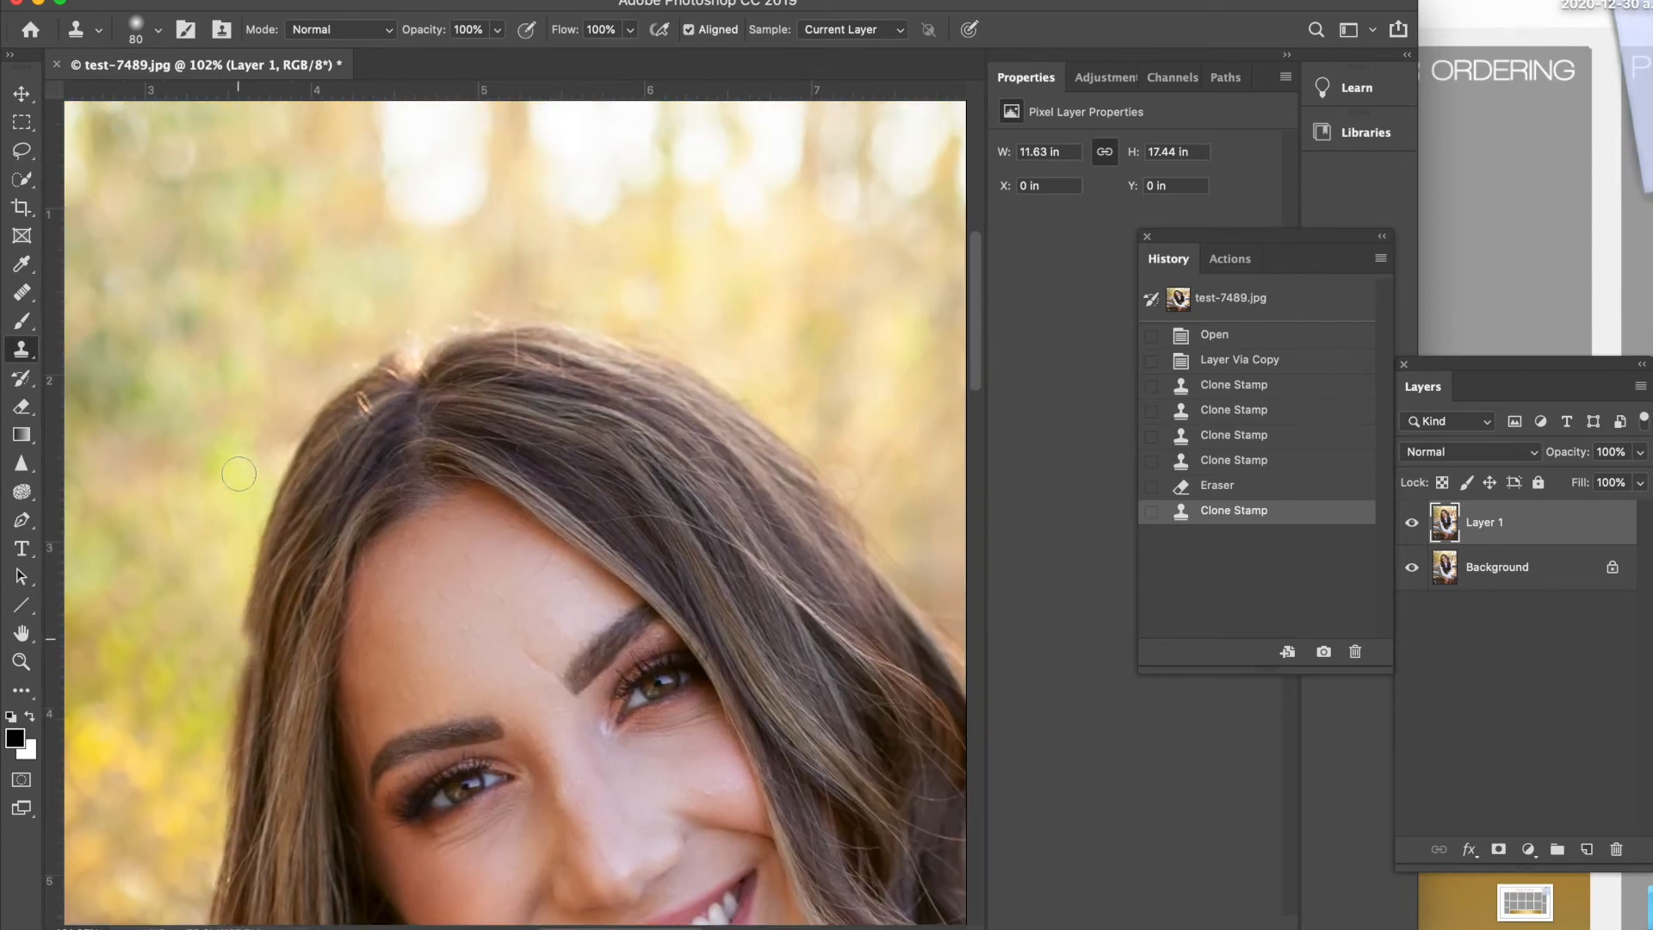
{"action": "scroll", "coordinate": [688, 340], "scroll_direction": "right", "scroll_amount": 2}
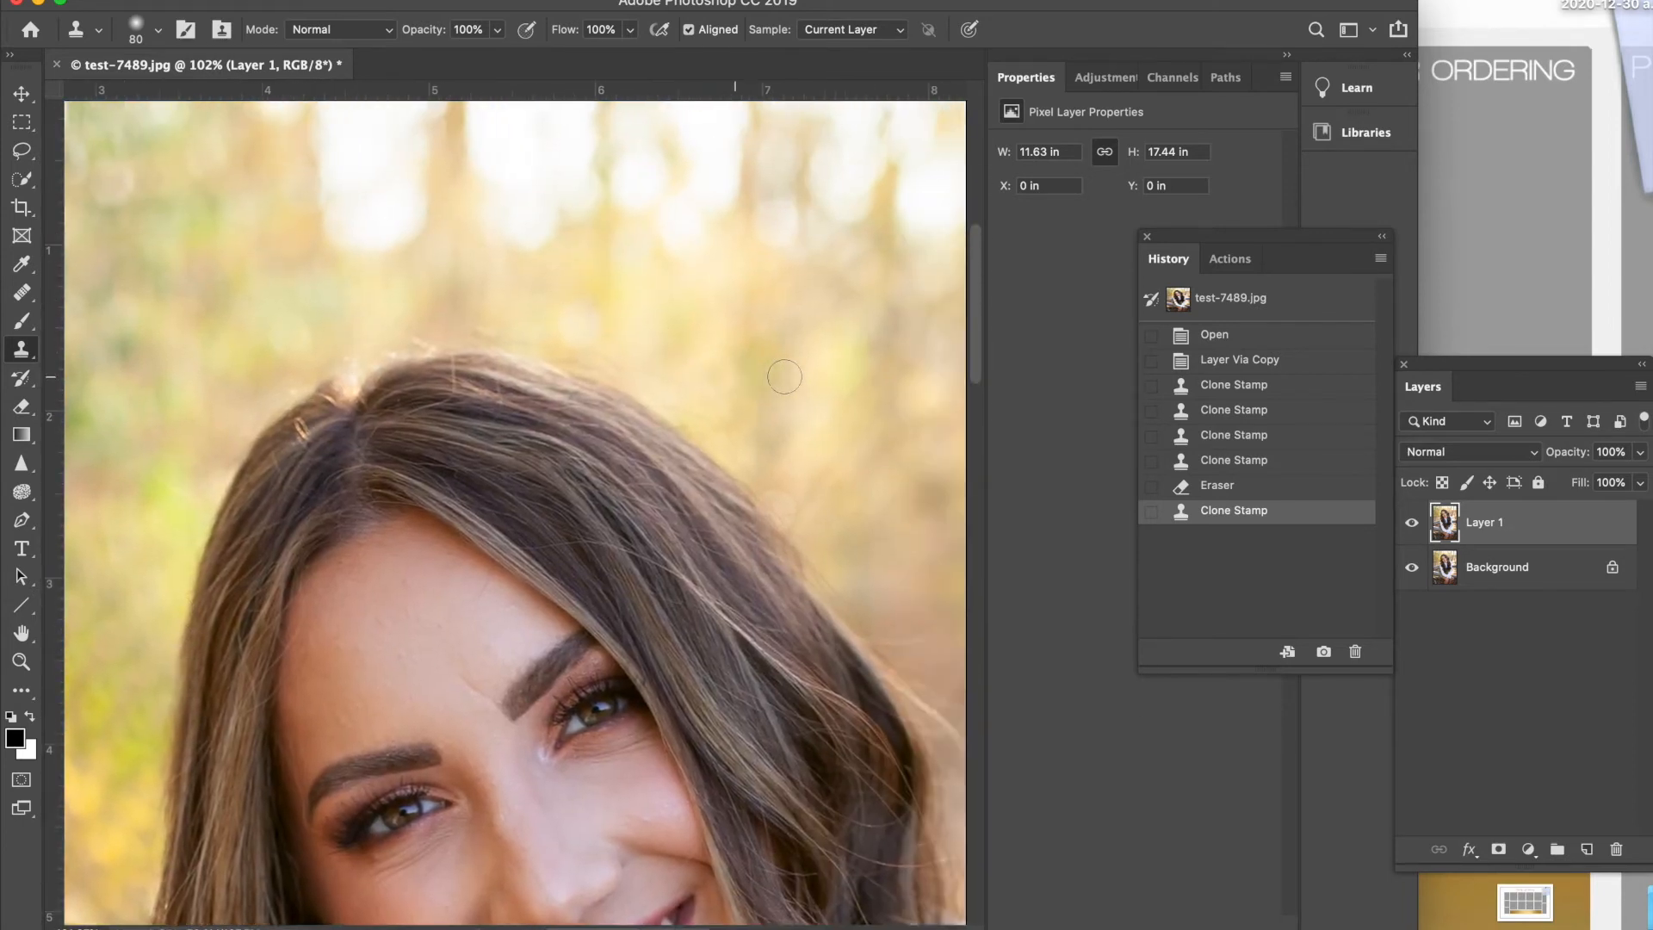
{"action": "mouse_move", "coordinate": [622, 357]}
{"action": "left_mouse_down"}
{"action": "mouse_move", "coordinate": [714, 448]}
{"action": "mouse_move", "coordinate": [537, 333]}
{"action": "left_mouse_up"}
Step: Clone out the stray hairs between the right side of the hair and the shoulder, enlarging the brush to 150 px
{"action": "scroll", "coordinate": [753, 672], "scroll_direction": "down", "scroll_amount": 3}
{"action": "scroll", "coordinate": [753, 671], "scroll_direction": "right", "scroll_amount": 6}
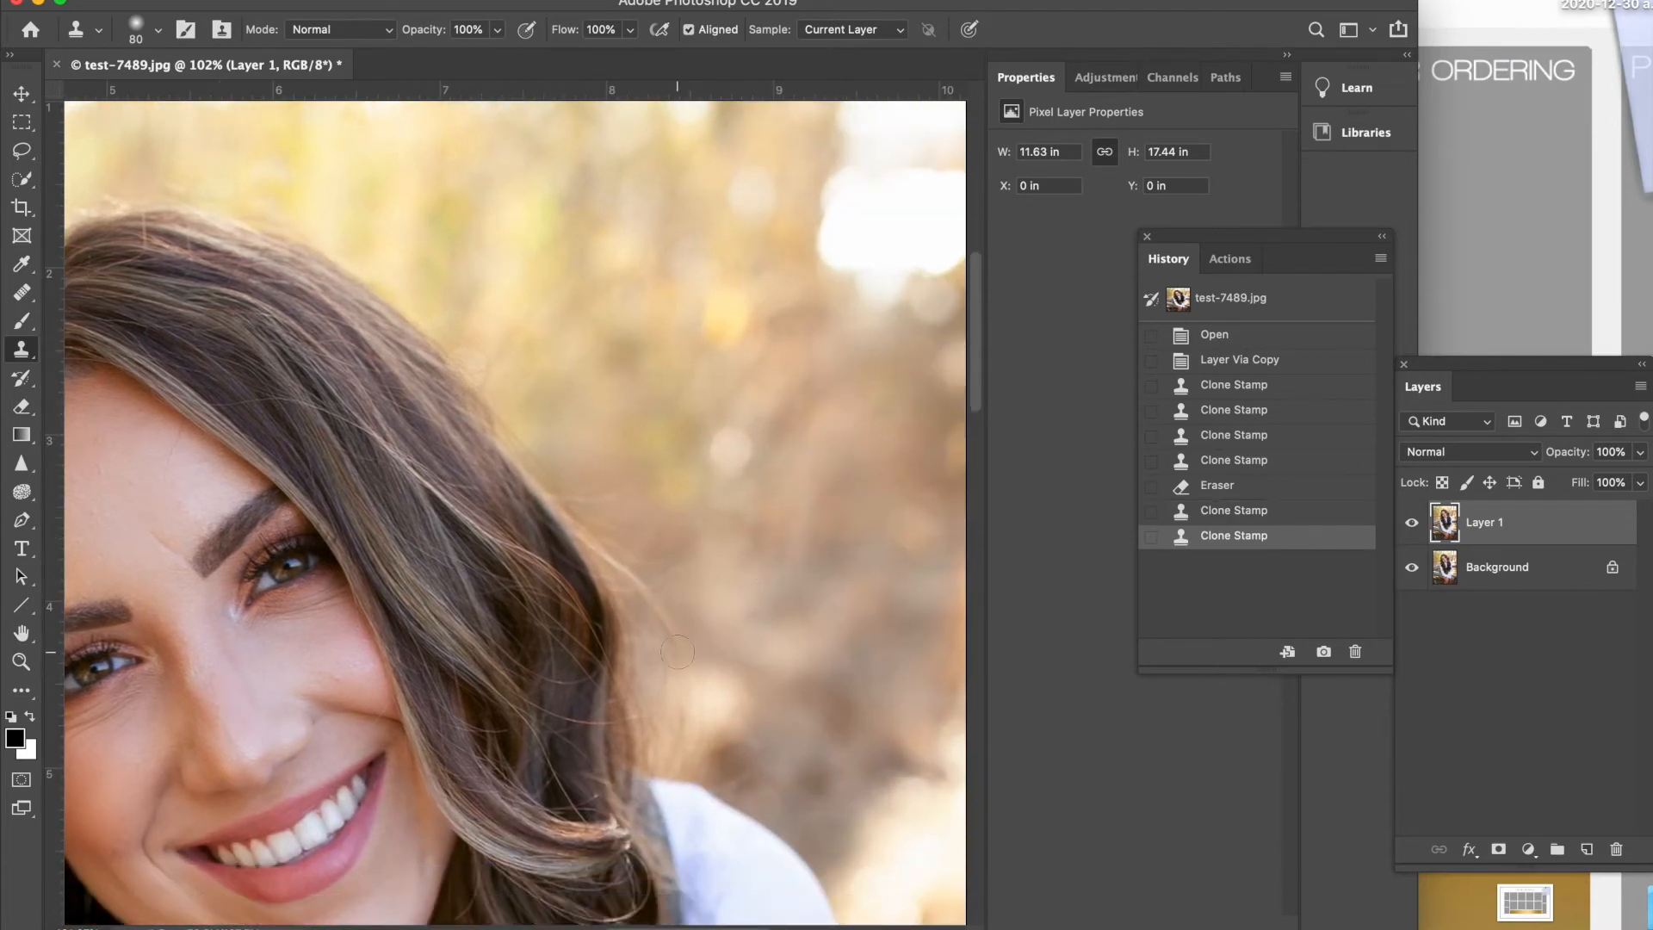
{"action": "mouse_move", "coordinate": [680, 684]}
{"action": "left_mouse_down"}
{"action": "mouse_move", "coordinate": [681, 743]}
{"action": "mouse_move", "coordinate": [700, 753]}
{"action": "mouse_move", "coordinate": [686, 754]}
{"action": "mouse_move", "coordinate": [681, 635]}
{"action": "mouse_move", "coordinate": [601, 500]}
{"action": "mouse_move", "coordinate": [693, 572]}
{"action": "left_mouse_up"}
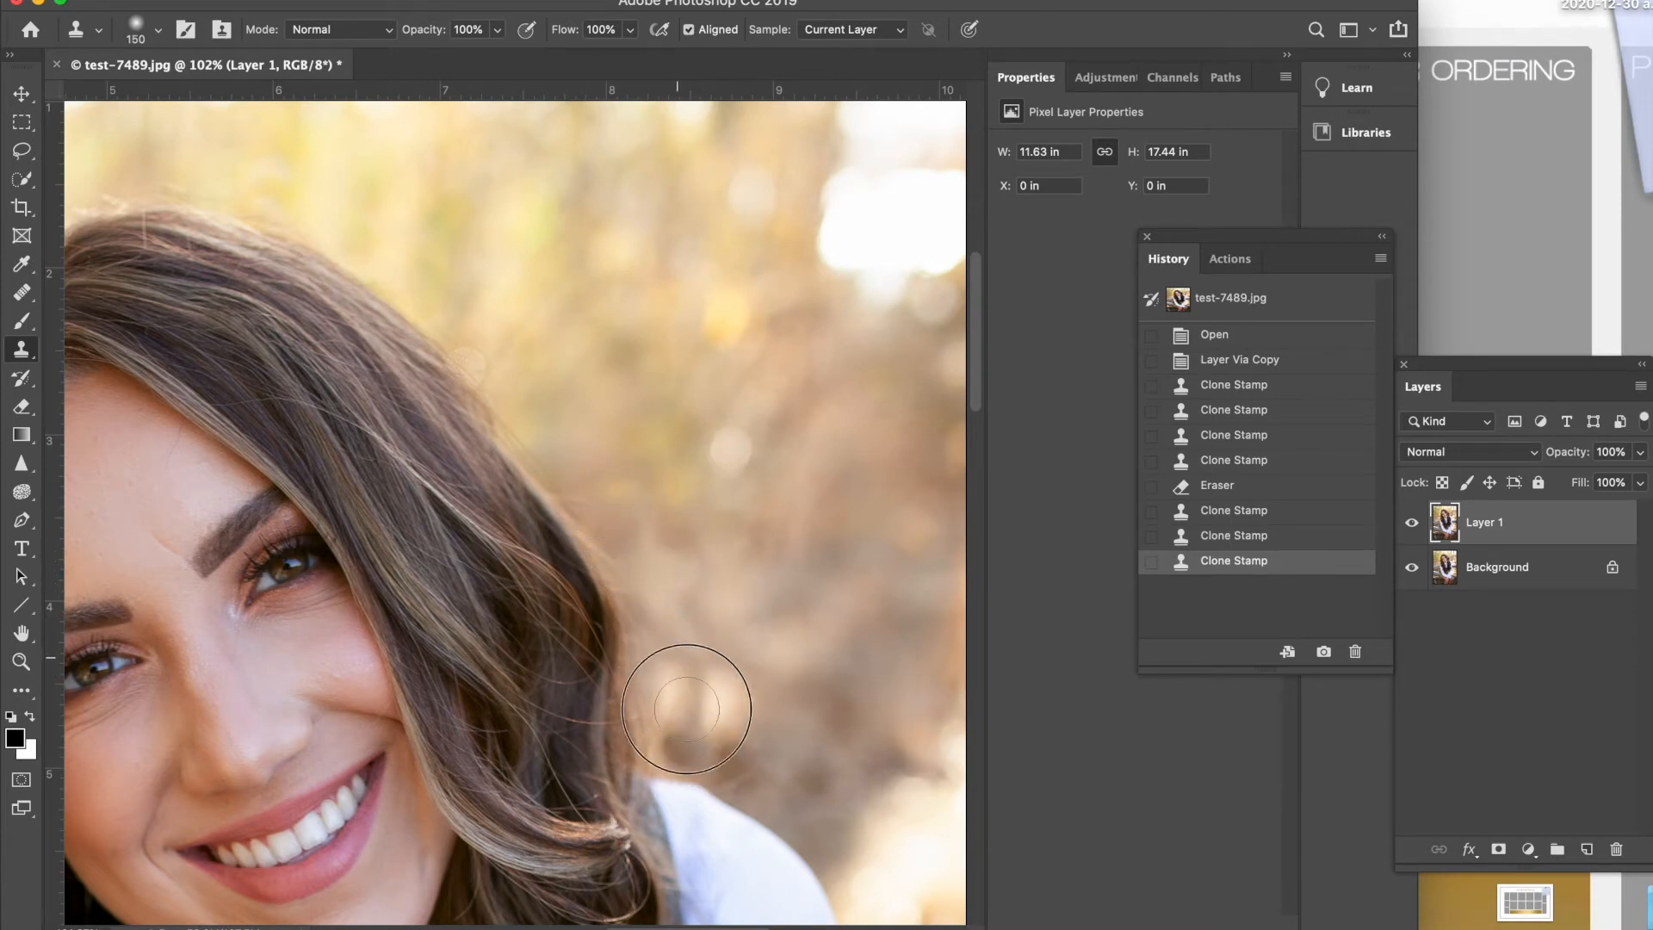
{"action": "left_click_drag", "start_coordinate": [814, 671], "coordinate": [748, 645]}
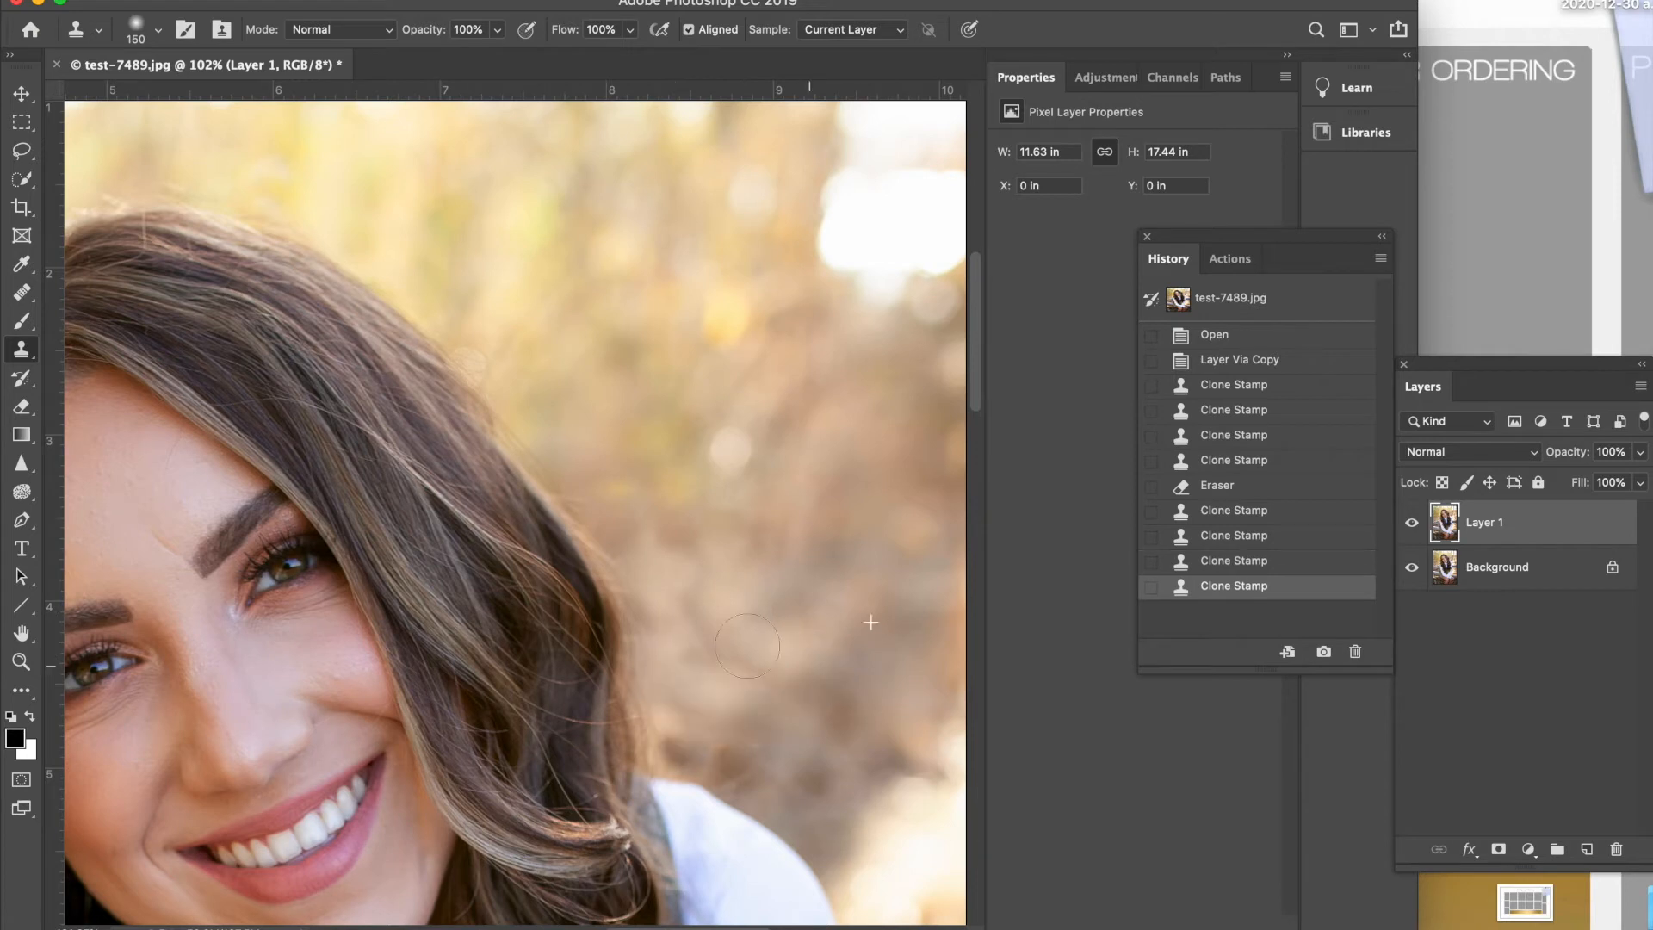
{"action": "left_click_drag", "start_coordinate": [686, 719], "coordinate": [731, 694]}
{"action": "left_click", "coordinate": [708, 641]}
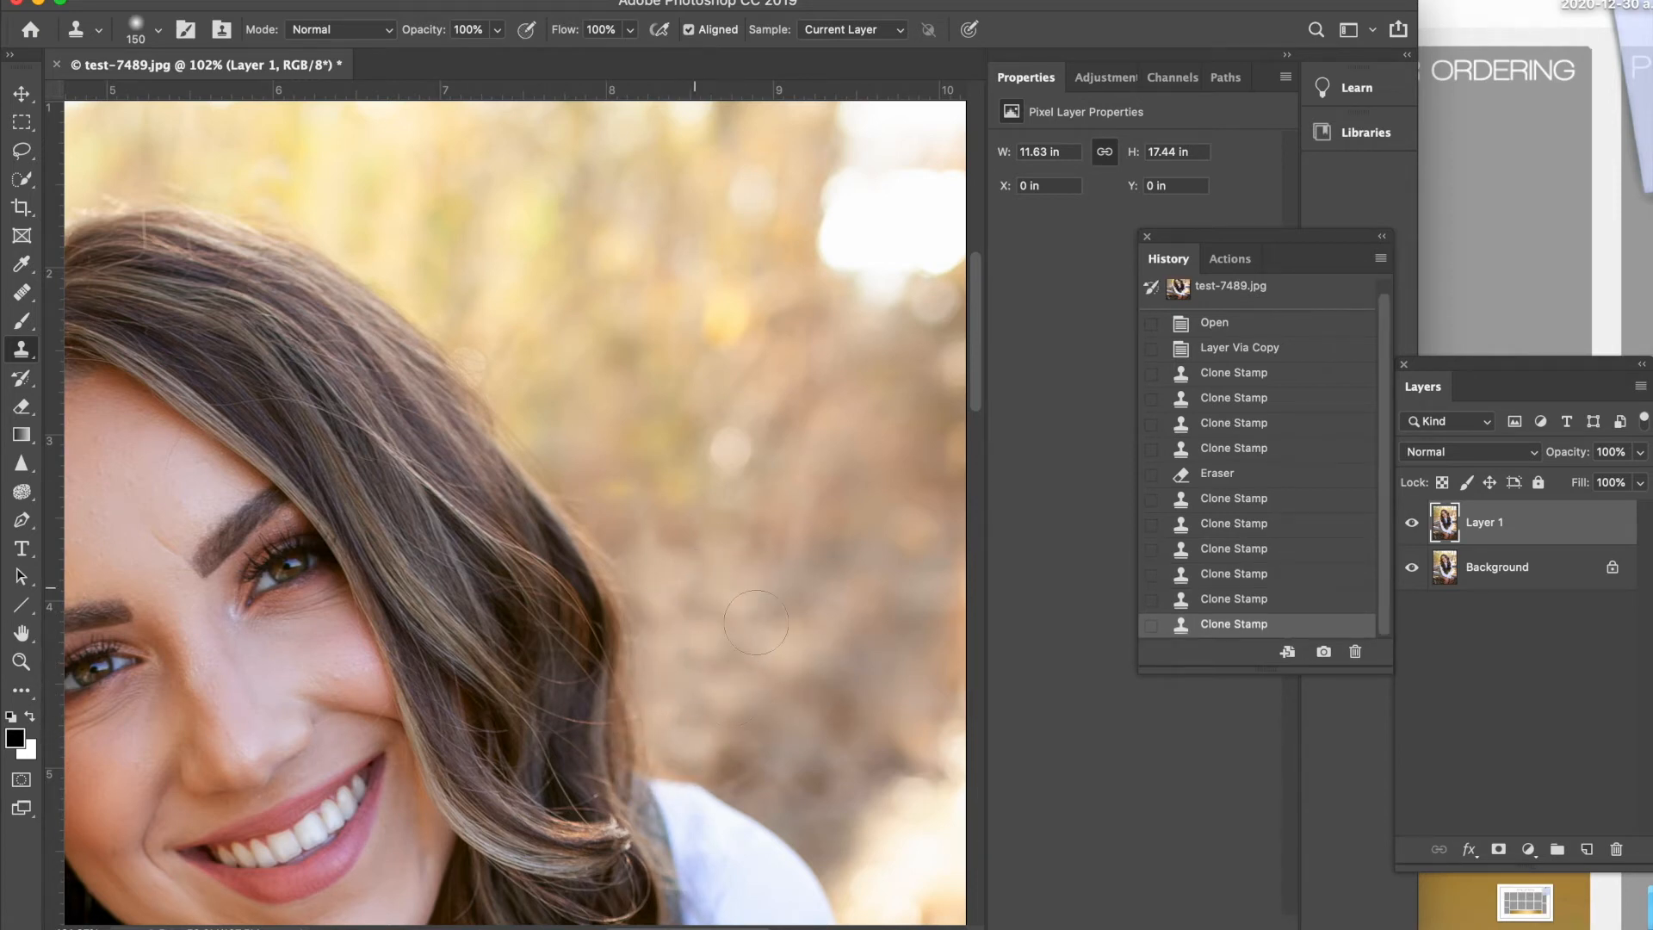
{"action": "scroll", "coordinate": [833, 648], "scroll_direction": "left", "scroll_amount": 5}
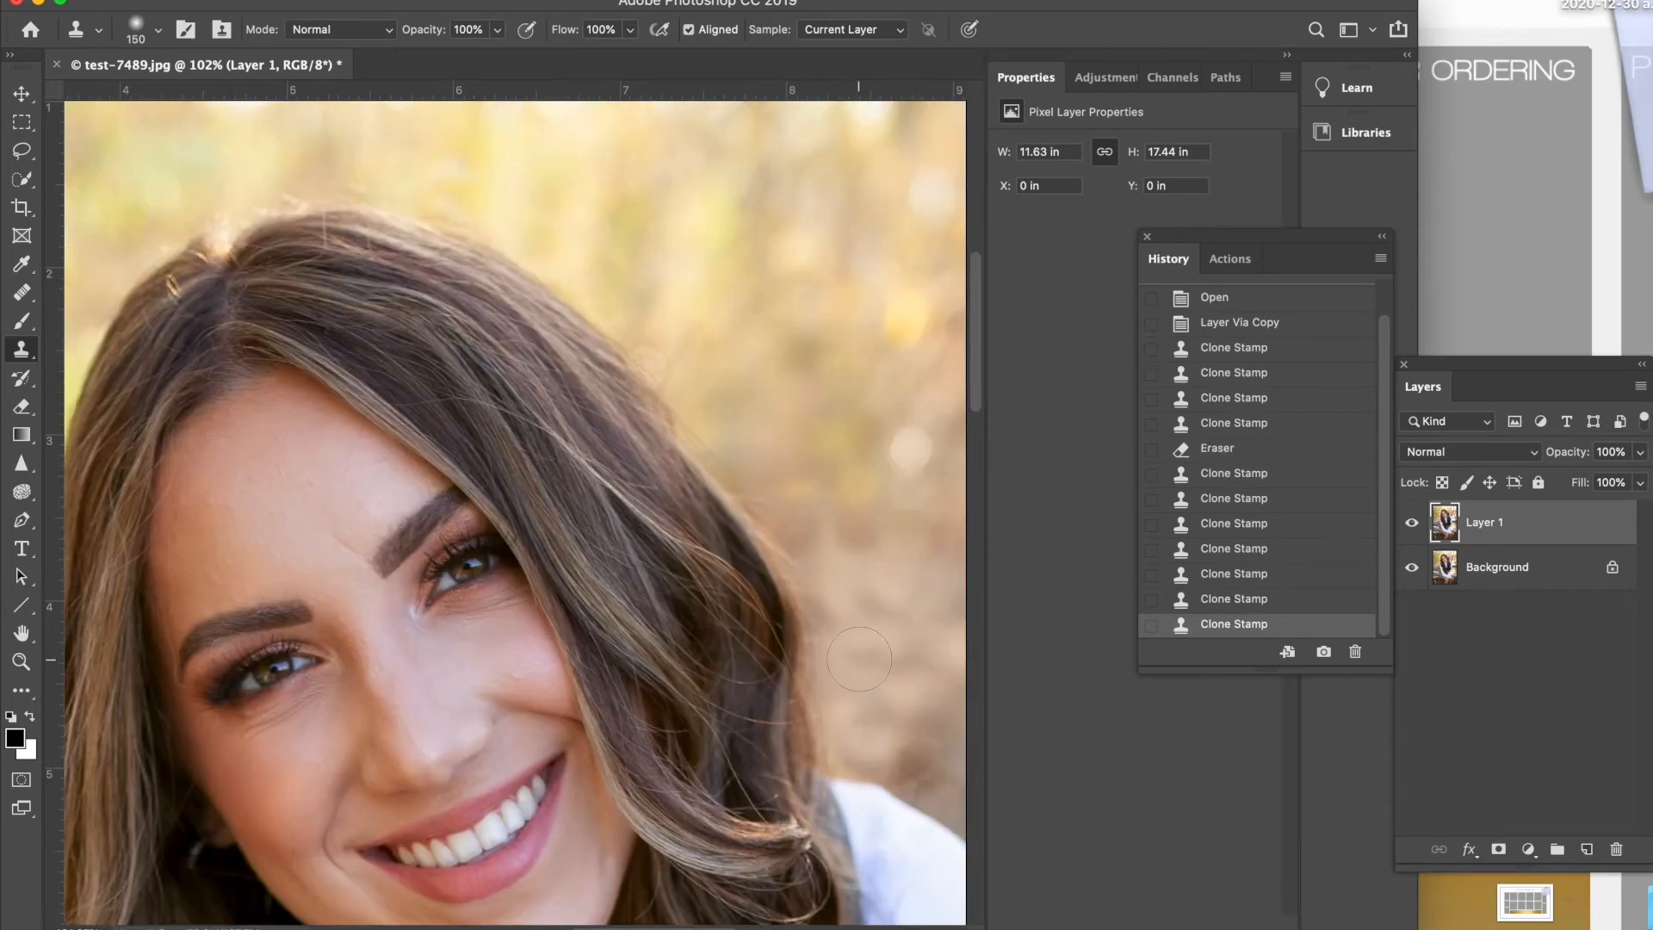
Step: Clone background over the stray hairs beside the left side of the head with a 200 px Clone Stamp brush
{"action": "key", "text": "super+minus"}
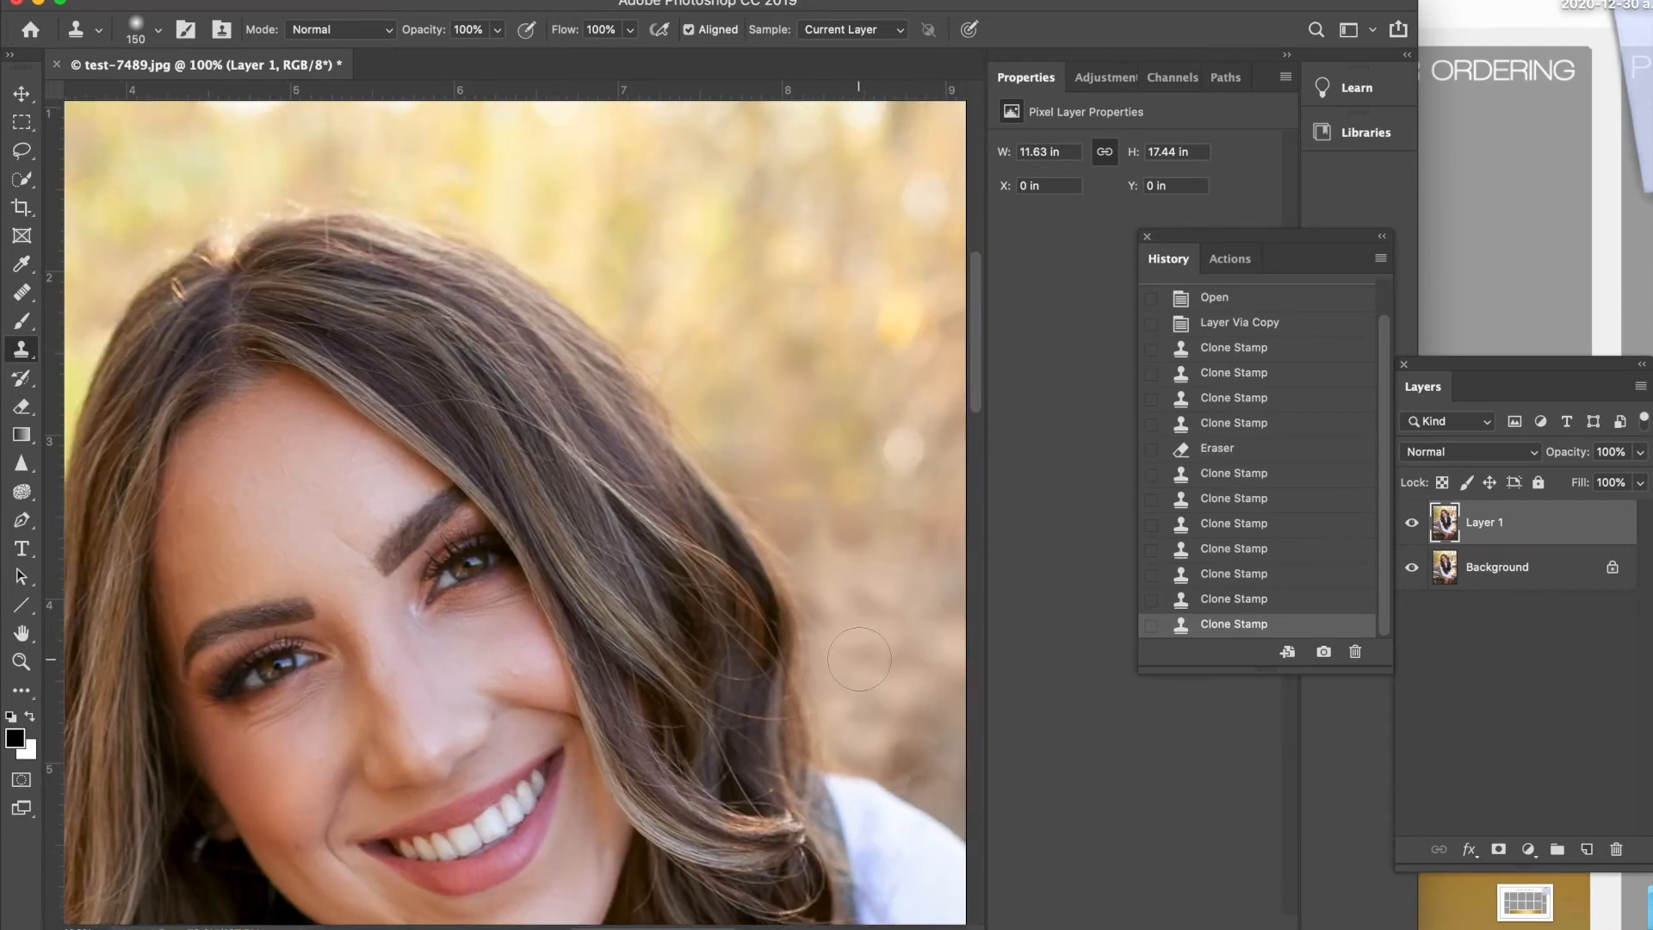
{"action": "key", "text": "super+minus"}
{"action": "key", "text": "super+minus"}
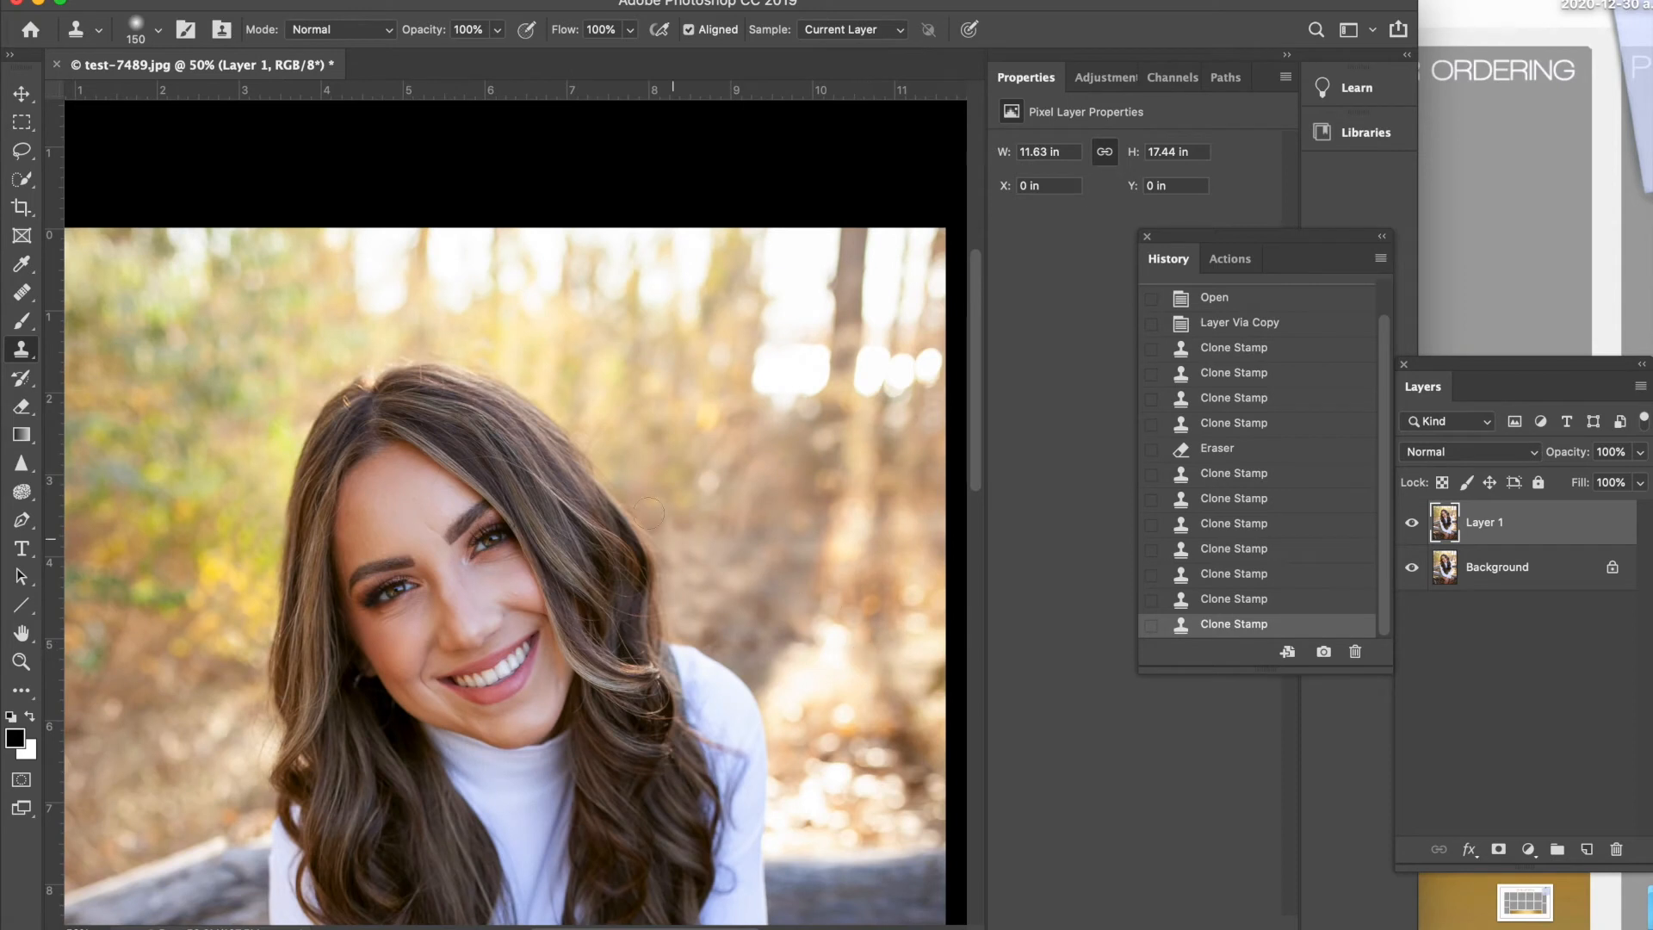
{"action": "scroll", "coordinate": [516, 516], "scroll_direction": "left", "scroll_amount": 3}
{"action": "scroll", "coordinate": [406, 502], "scroll_direction": "left", "scroll_amount": 2}
{"action": "scroll", "coordinate": [362, 498], "scroll_direction": "right", "scroll_amount": 4}
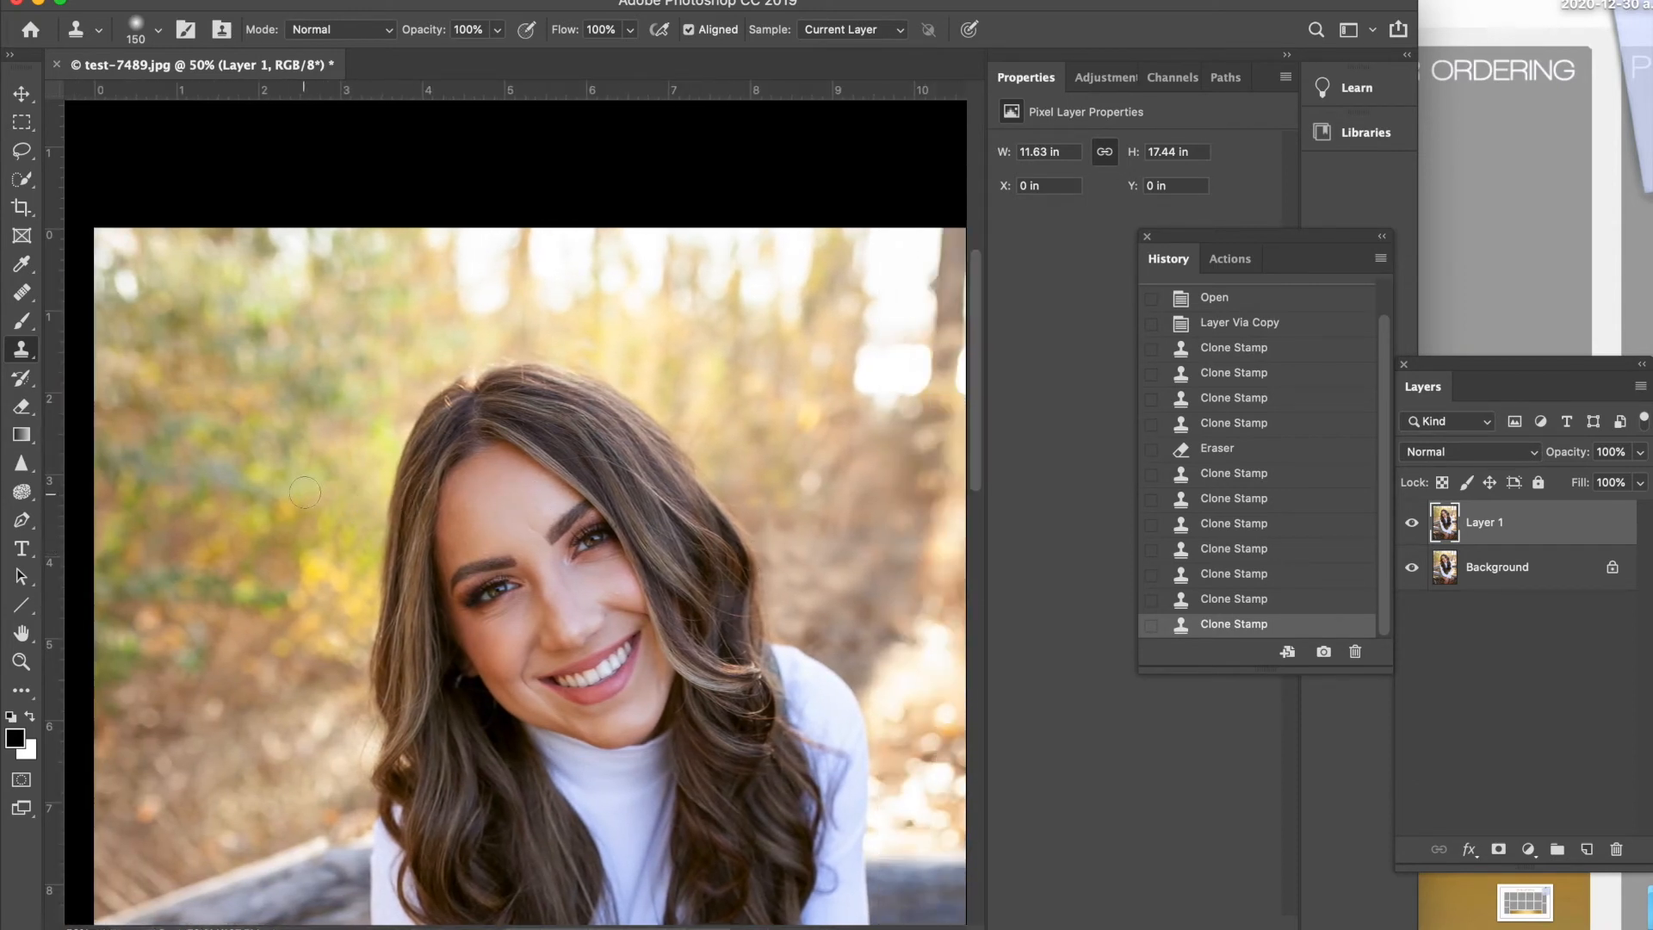
{"action": "key", "text": "bracketright"}
{"action": "key", "text": "bracketright"}
{"action": "mouse_move", "coordinate": [356, 553]}
{"action": "left_mouse_down"}
{"action": "mouse_move", "coordinate": [308, 531]}
{"action": "mouse_move", "coordinate": [344, 478]}
{"action": "left_mouse_up"}
Step: Heal the red marks on the back of the hand and the blemishes around the knees with a 50 px Healing Brush
{"action": "scroll", "coordinate": [517, 516], "scroll_direction": "down", "scroll_amount": 5}
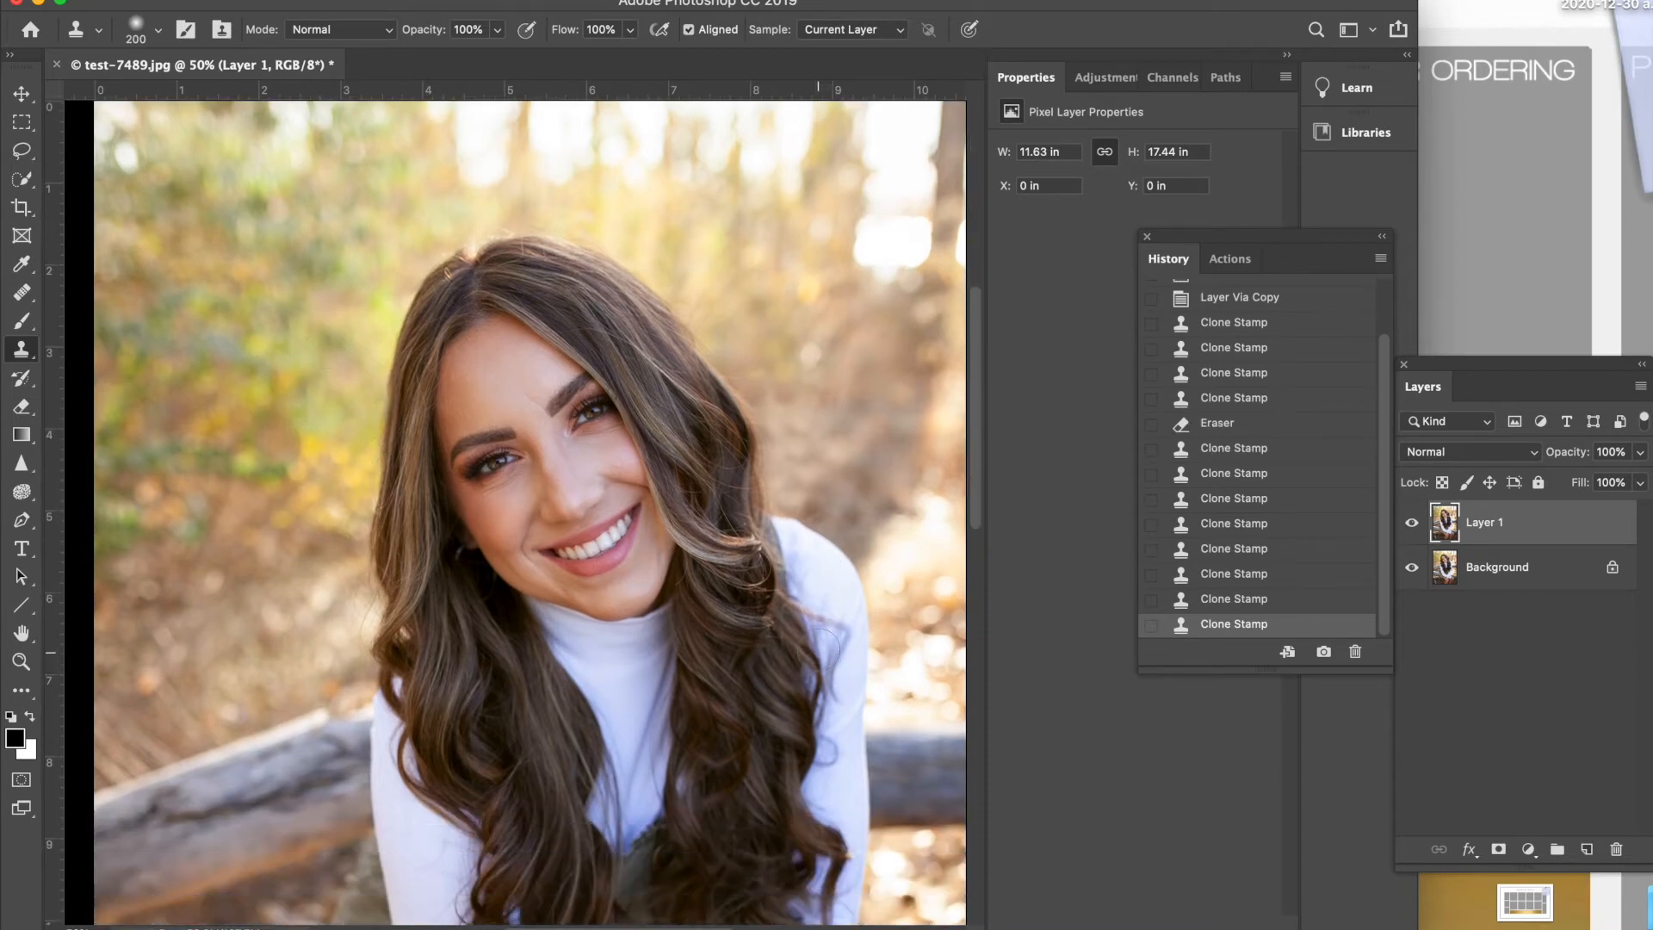
{"action": "scroll", "coordinate": [822, 650], "scroll_direction": "down", "scroll_amount": 15}
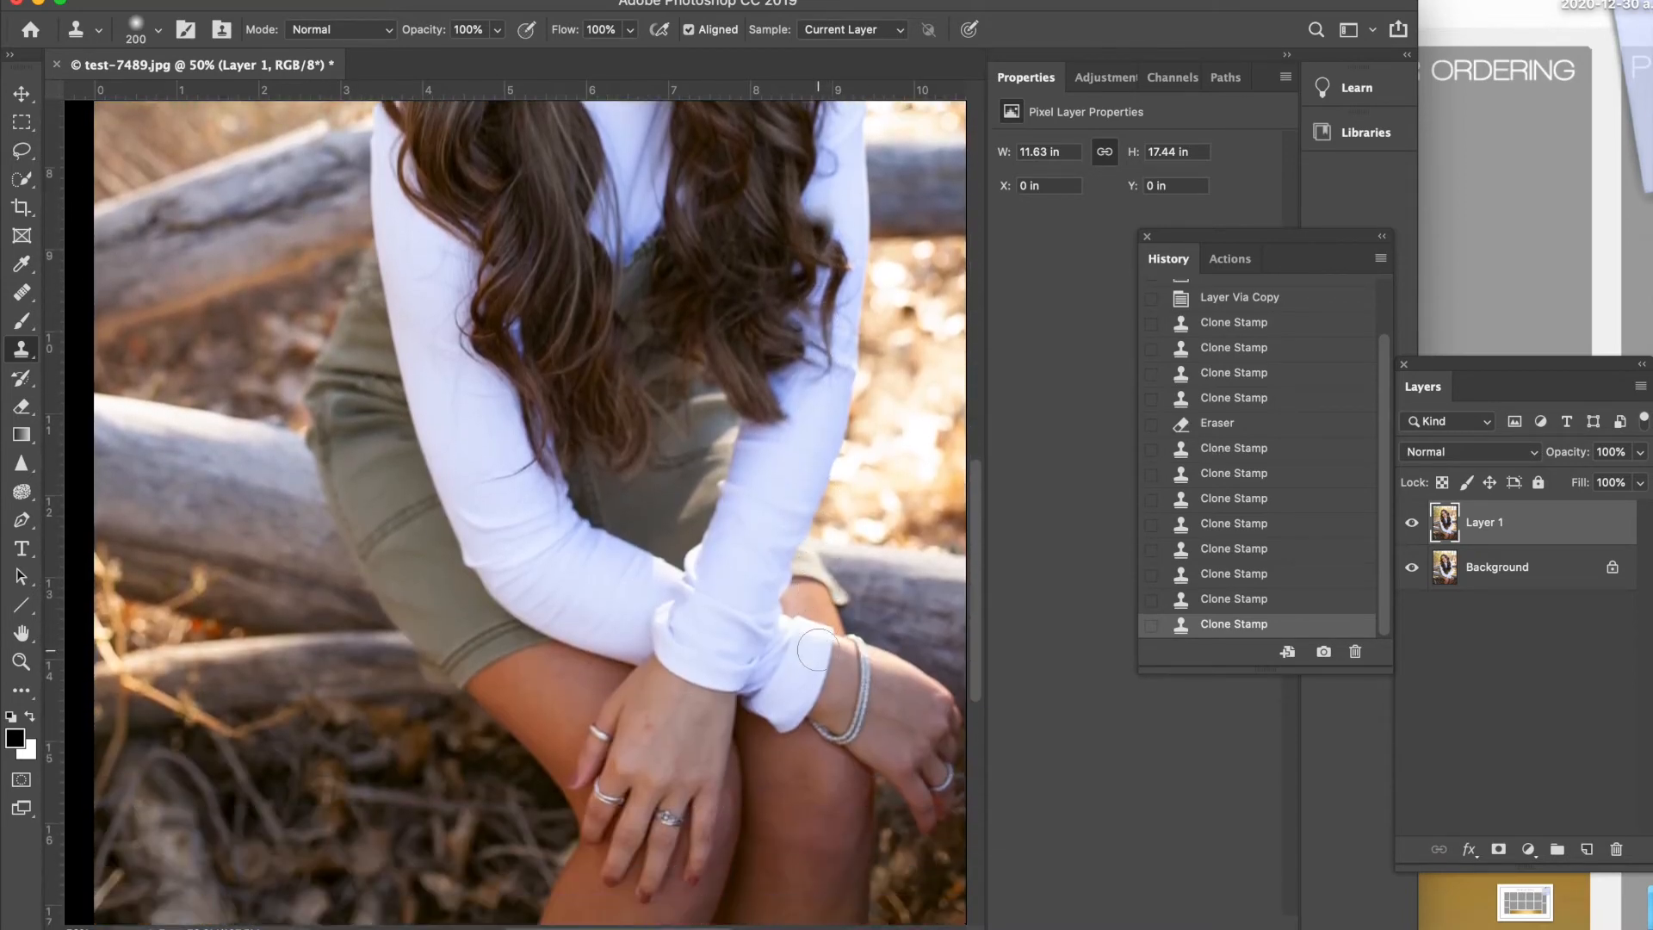
{"action": "key", "text": "super+equal"}
{"action": "scroll", "coordinate": [818, 650], "scroll_direction": "down", "scroll_amount": 8}
{"action": "scroll", "coordinate": [818, 650], "scroll_direction": "right", "scroll_amount": 4}
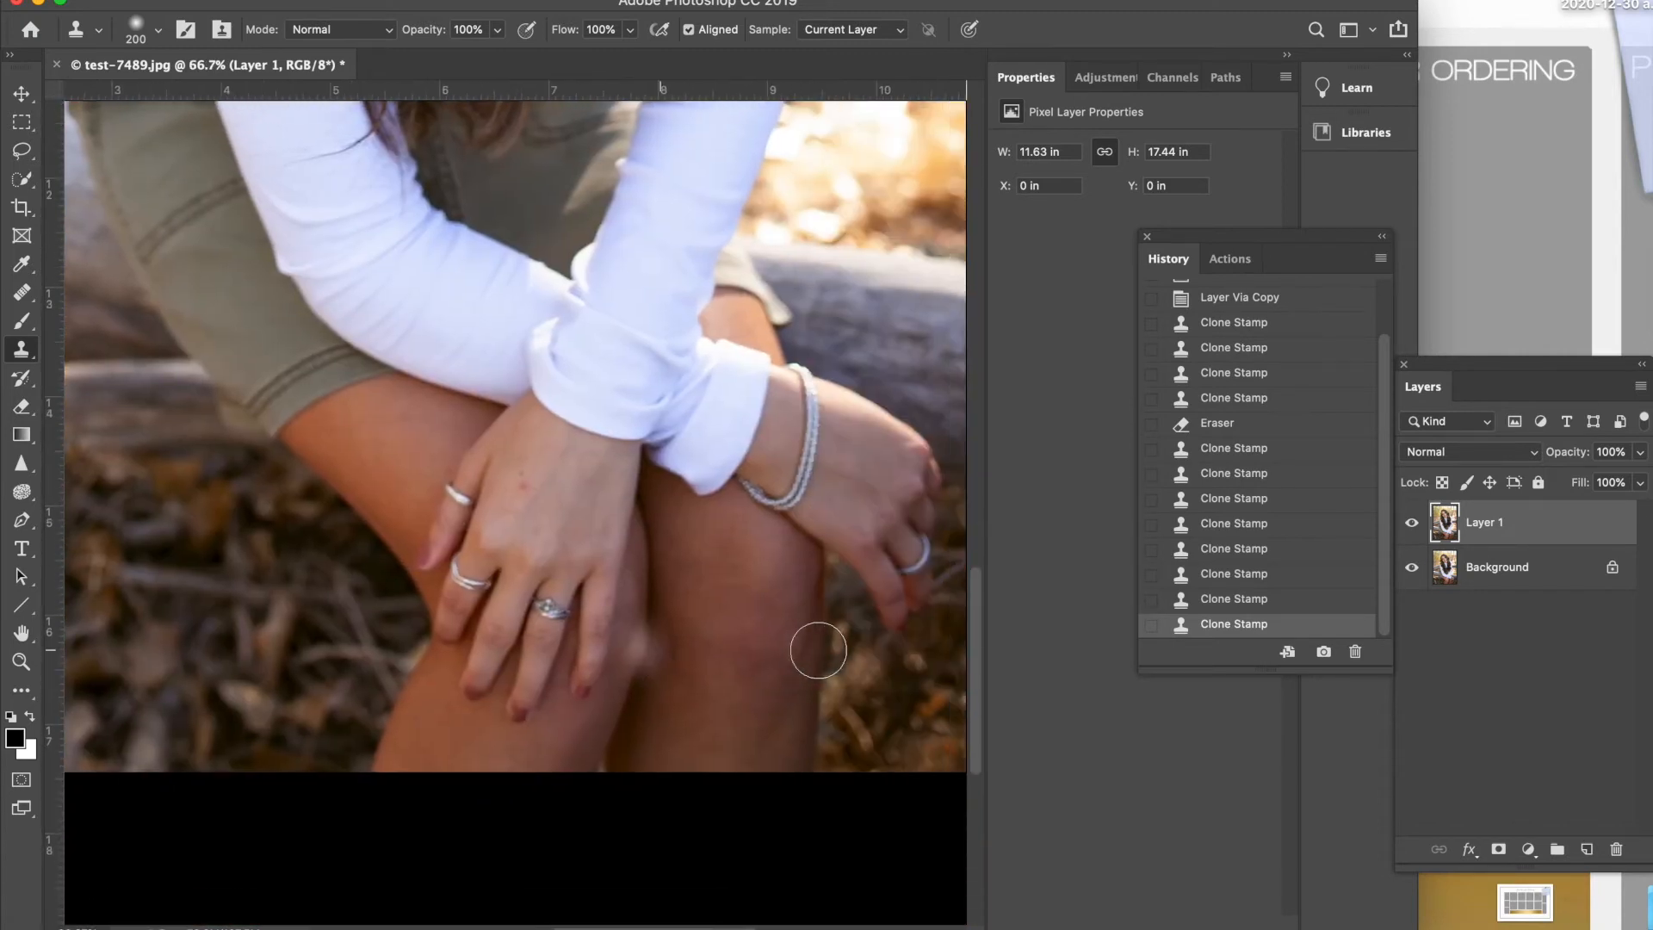
{"action": "scroll", "coordinate": [818, 650], "scroll_direction": "up", "scroll_amount": 2}
{"action": "left_click", "coordinate": [19, 296]}
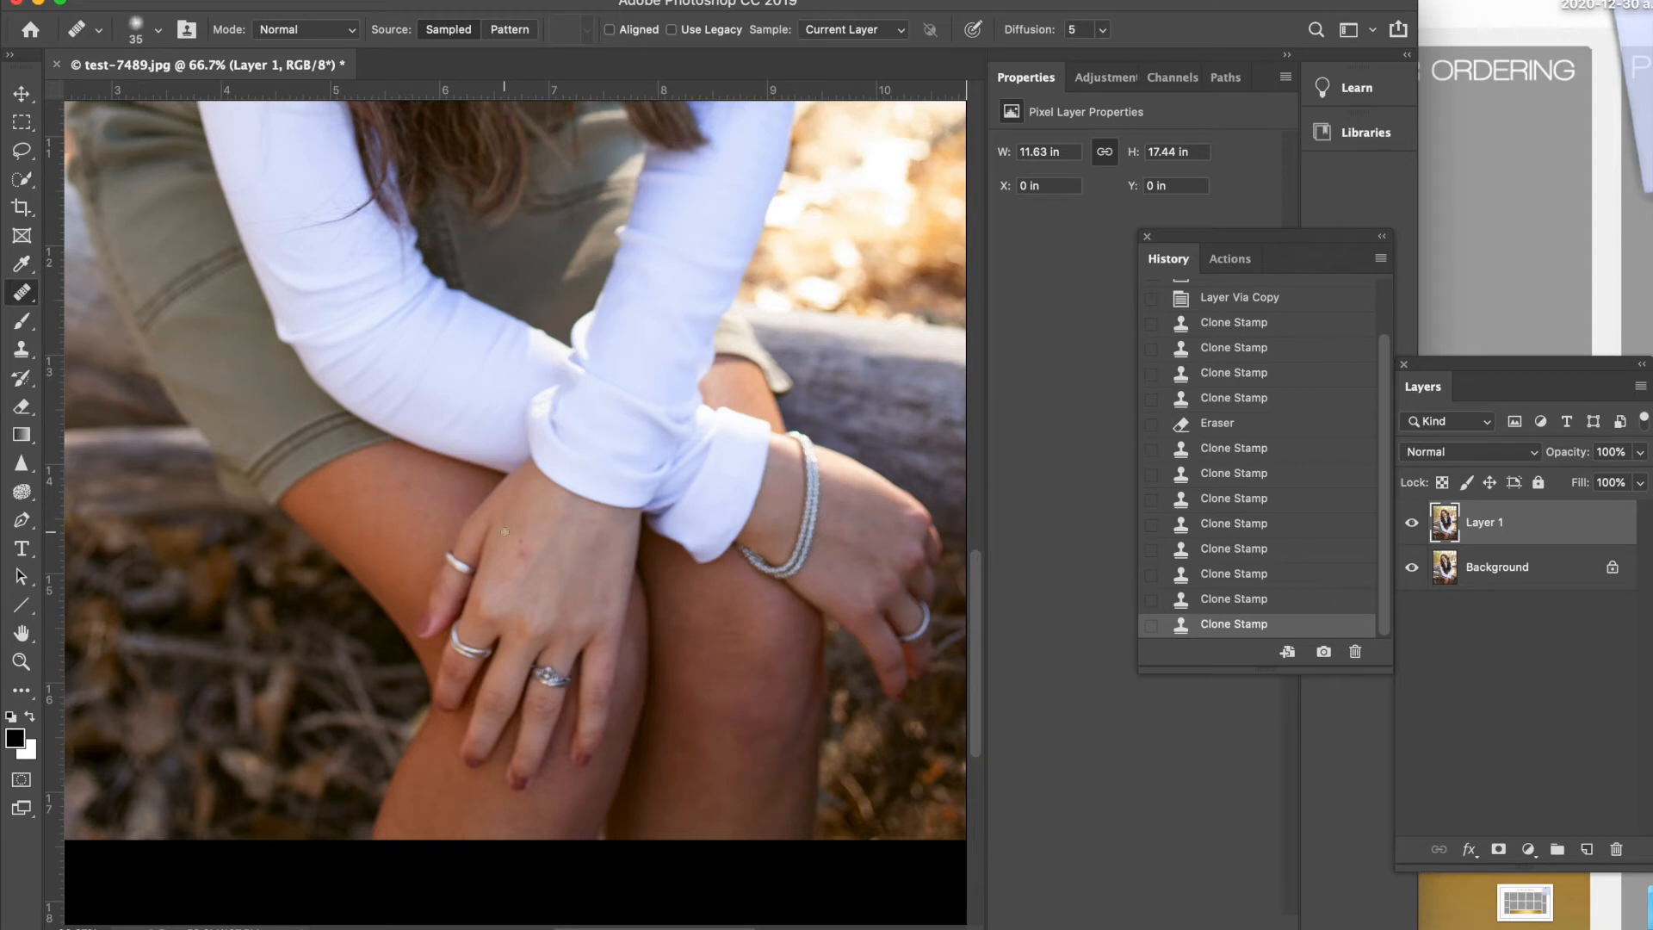
{"action": "left_click_drag", "start_coordinate": [521, 551], "coordinate": [579, 597]}
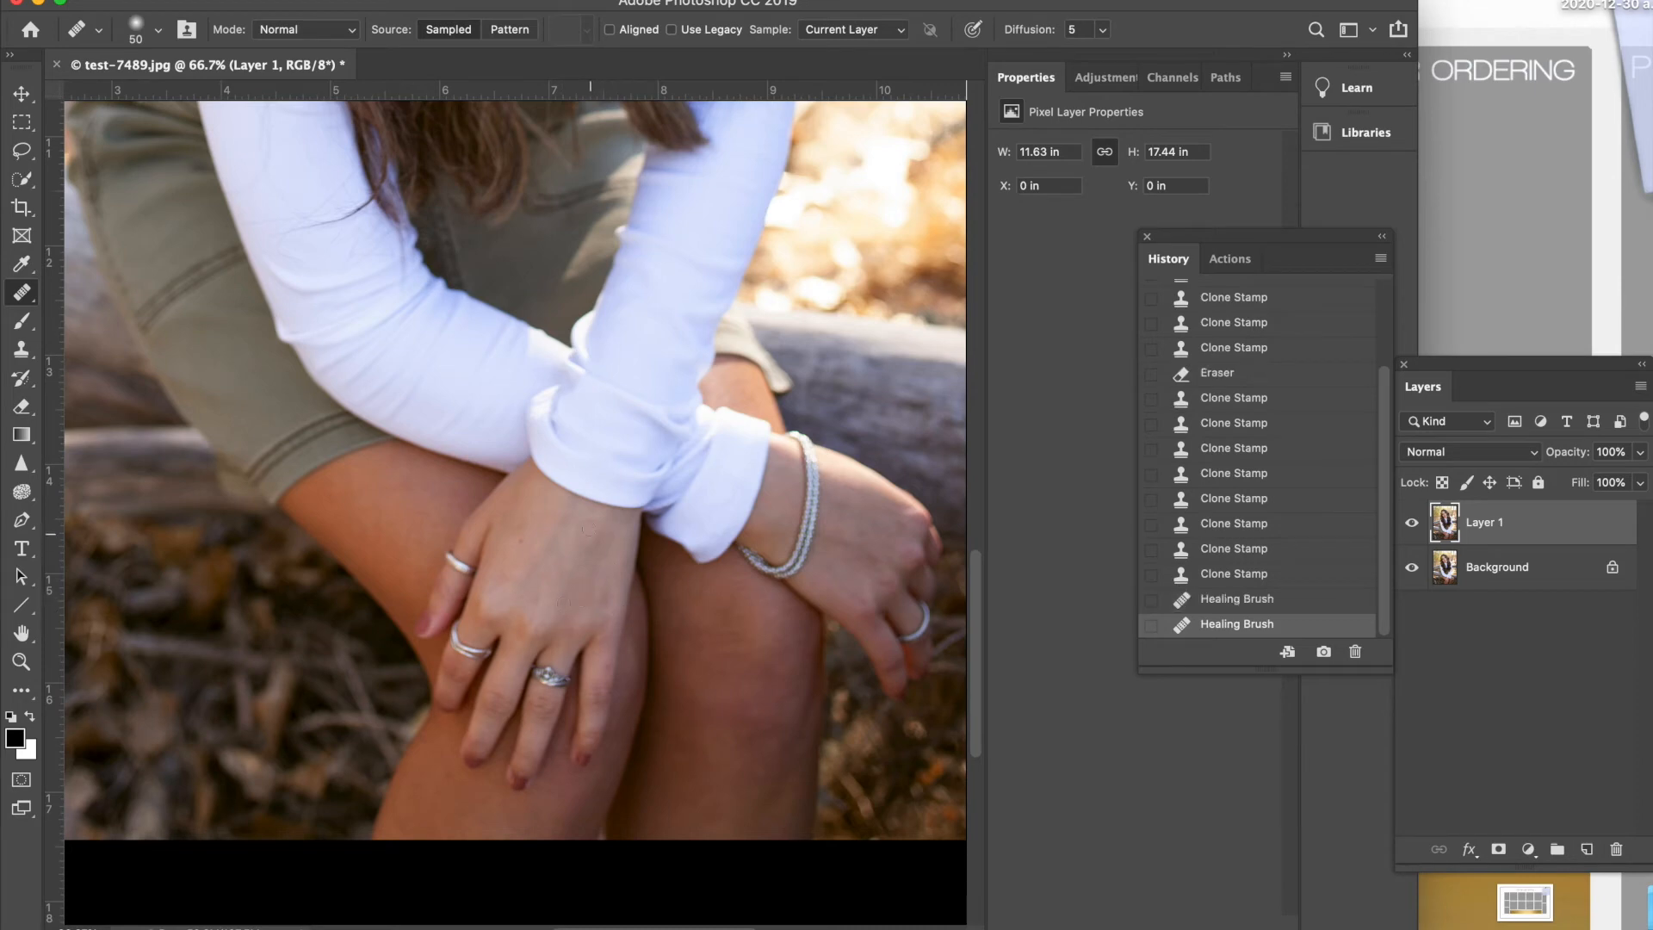
{"action": "left_click", "coordinate": [605, 653]}
{"action": "left_click", "coordinate": [605, 664]}
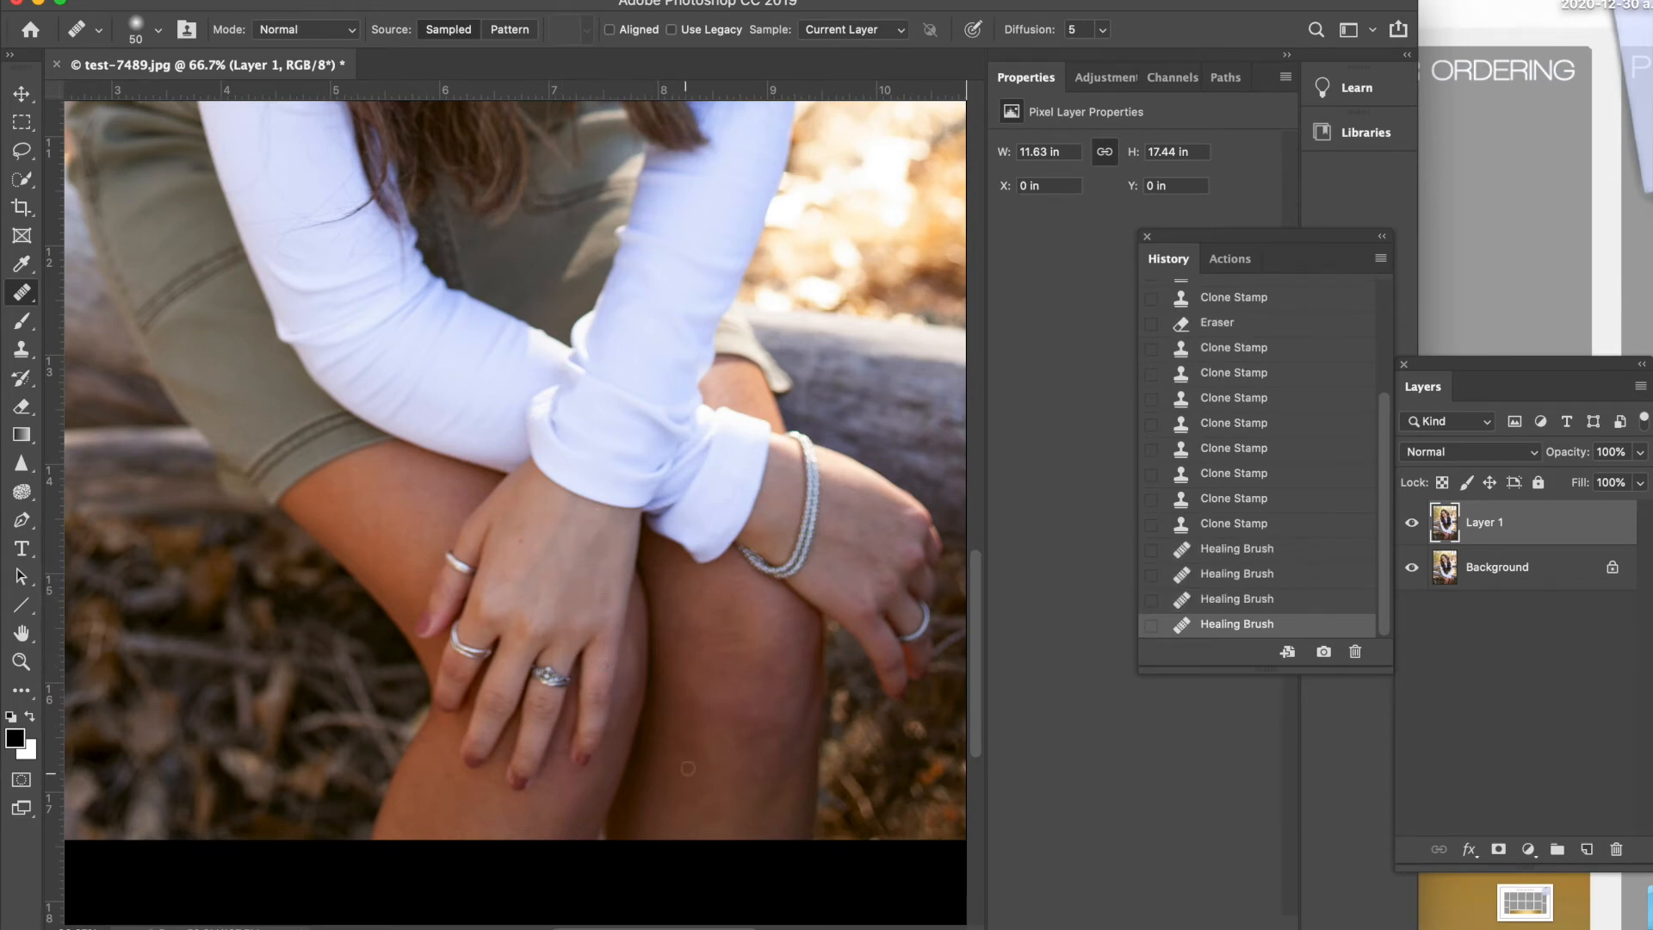
Step: Heal the blemishes across the middle of the forehead with a 60 px Healing Brush, sampling clean skin nearby
{"action": "scroll", "coordinate": [704, 730], "scroll_direction": "up", "scroll_amount": 15}
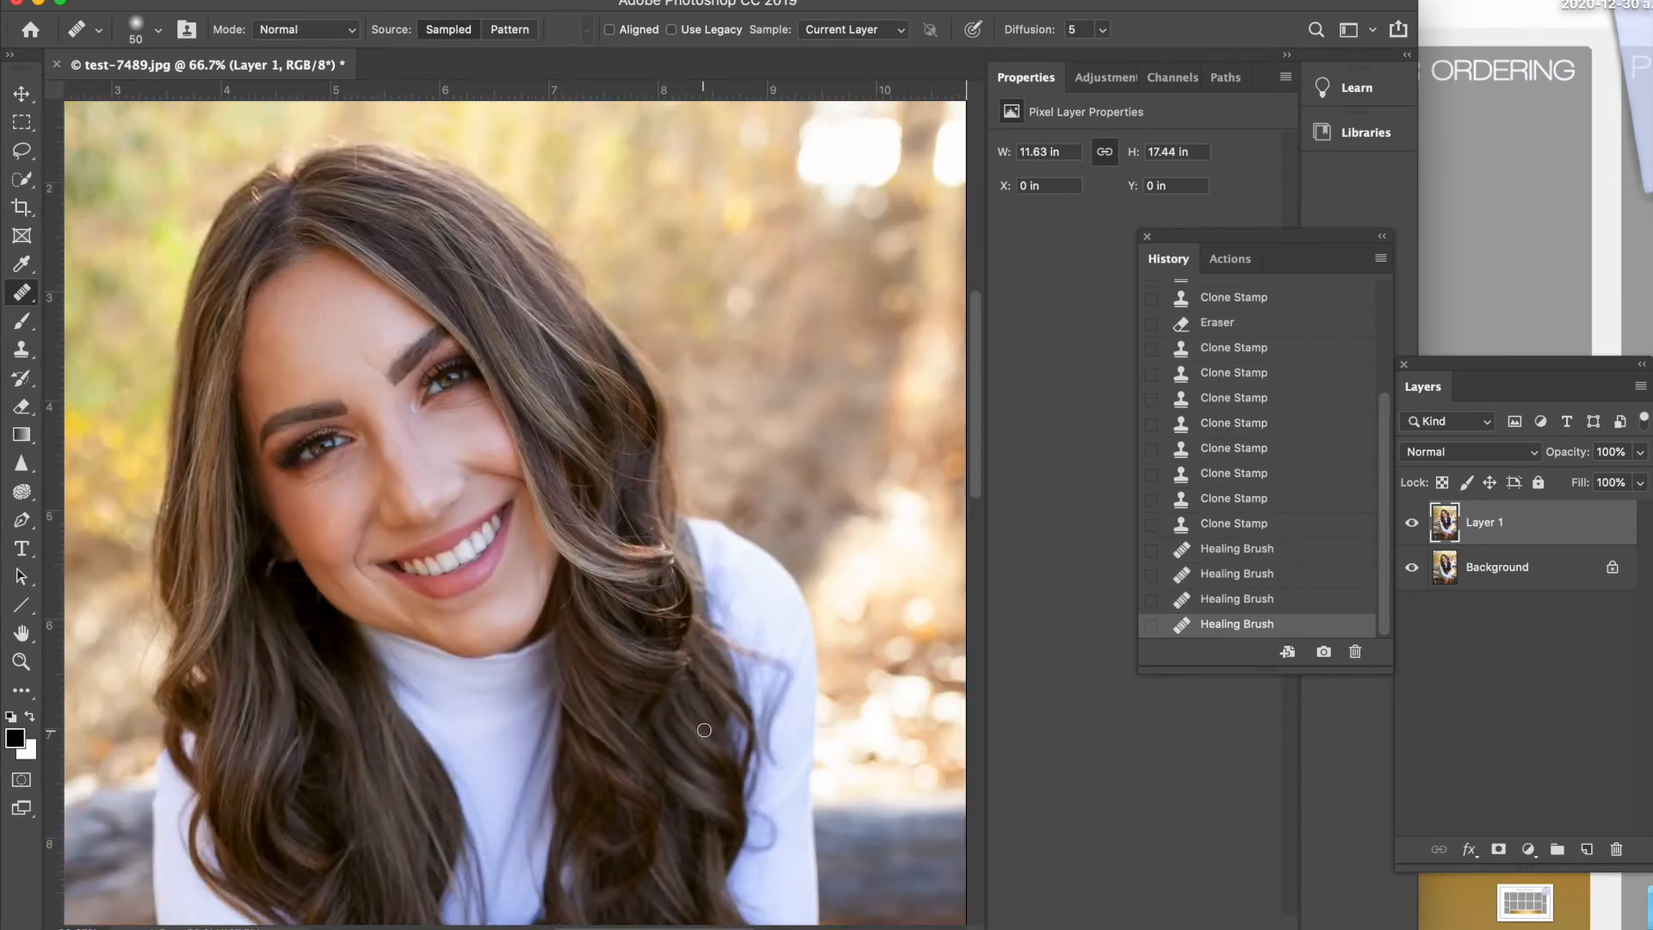
{"action": "scroll", "coordinate": [704, 731], "scroll_direction": "left", "scroll_amount": 3}
{"action": "key", "text": "super+plus"}
{"action": "scroll", "coordinate": [518, 706], "scroll_direction": "right", "scroll_amount": 5}
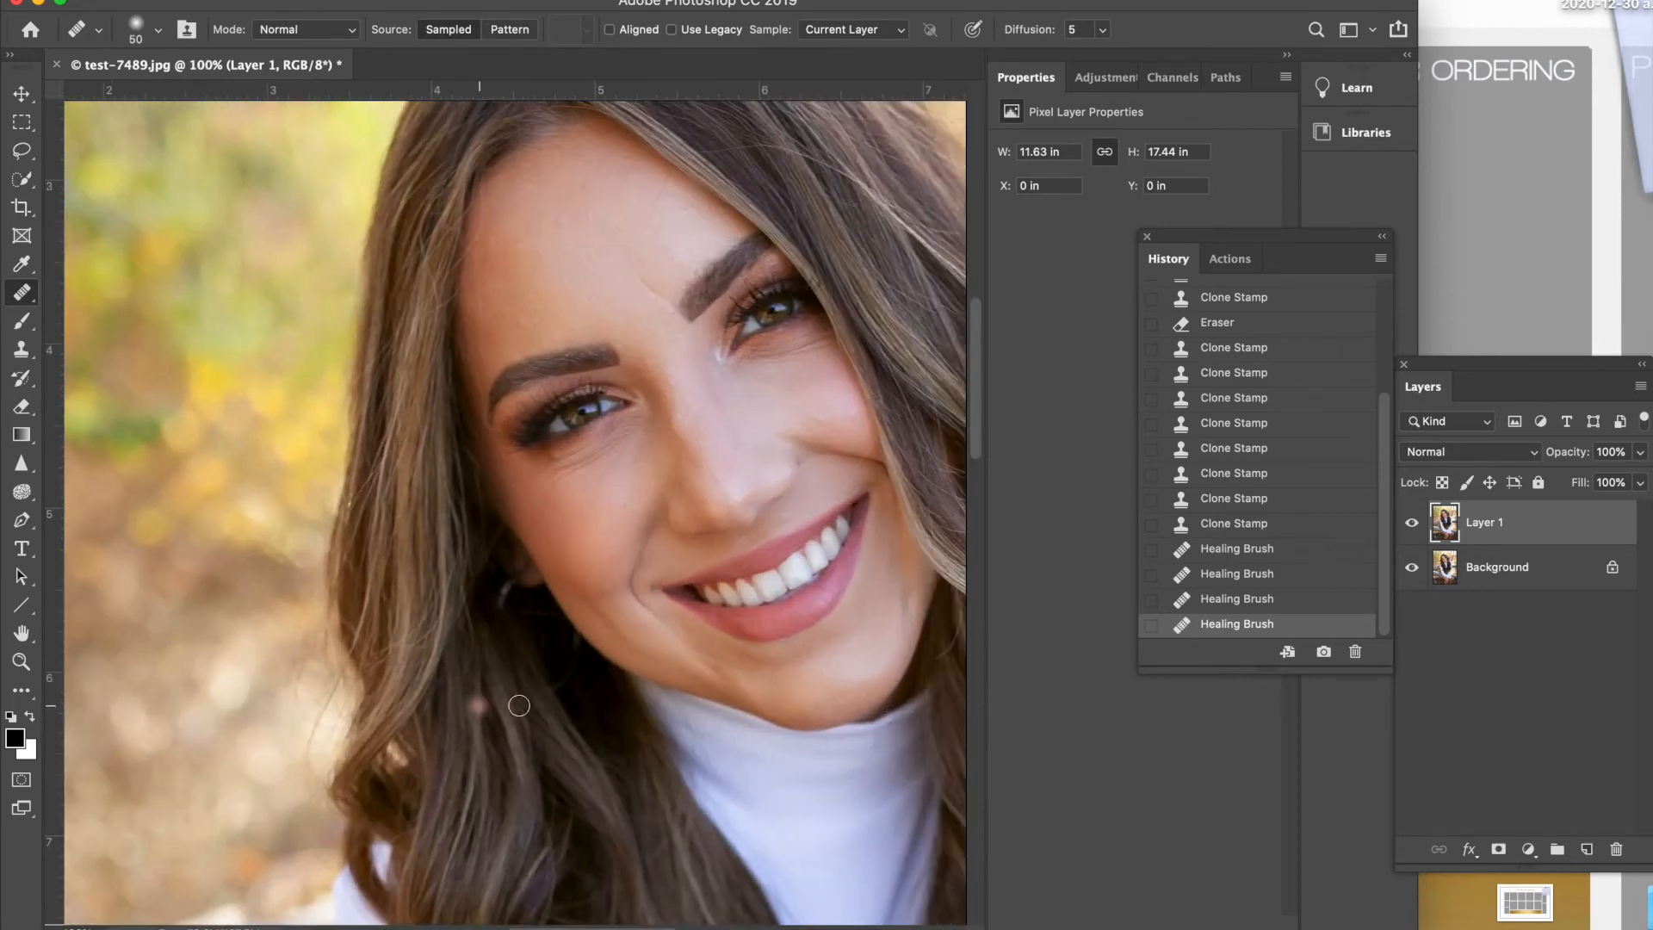
{"action": "scroll", "coordinate": [518, 705], "scroll_direction": "up", "scroll_amount": 2}
{"action": "scroll", "coordinate": [518, 705], "scroll_direction": "down", "scroll_amount": 3}
{"action": "scroll", "coordinate": [518, 706], "scroll_direction": "left", "scroll_amount": 5}
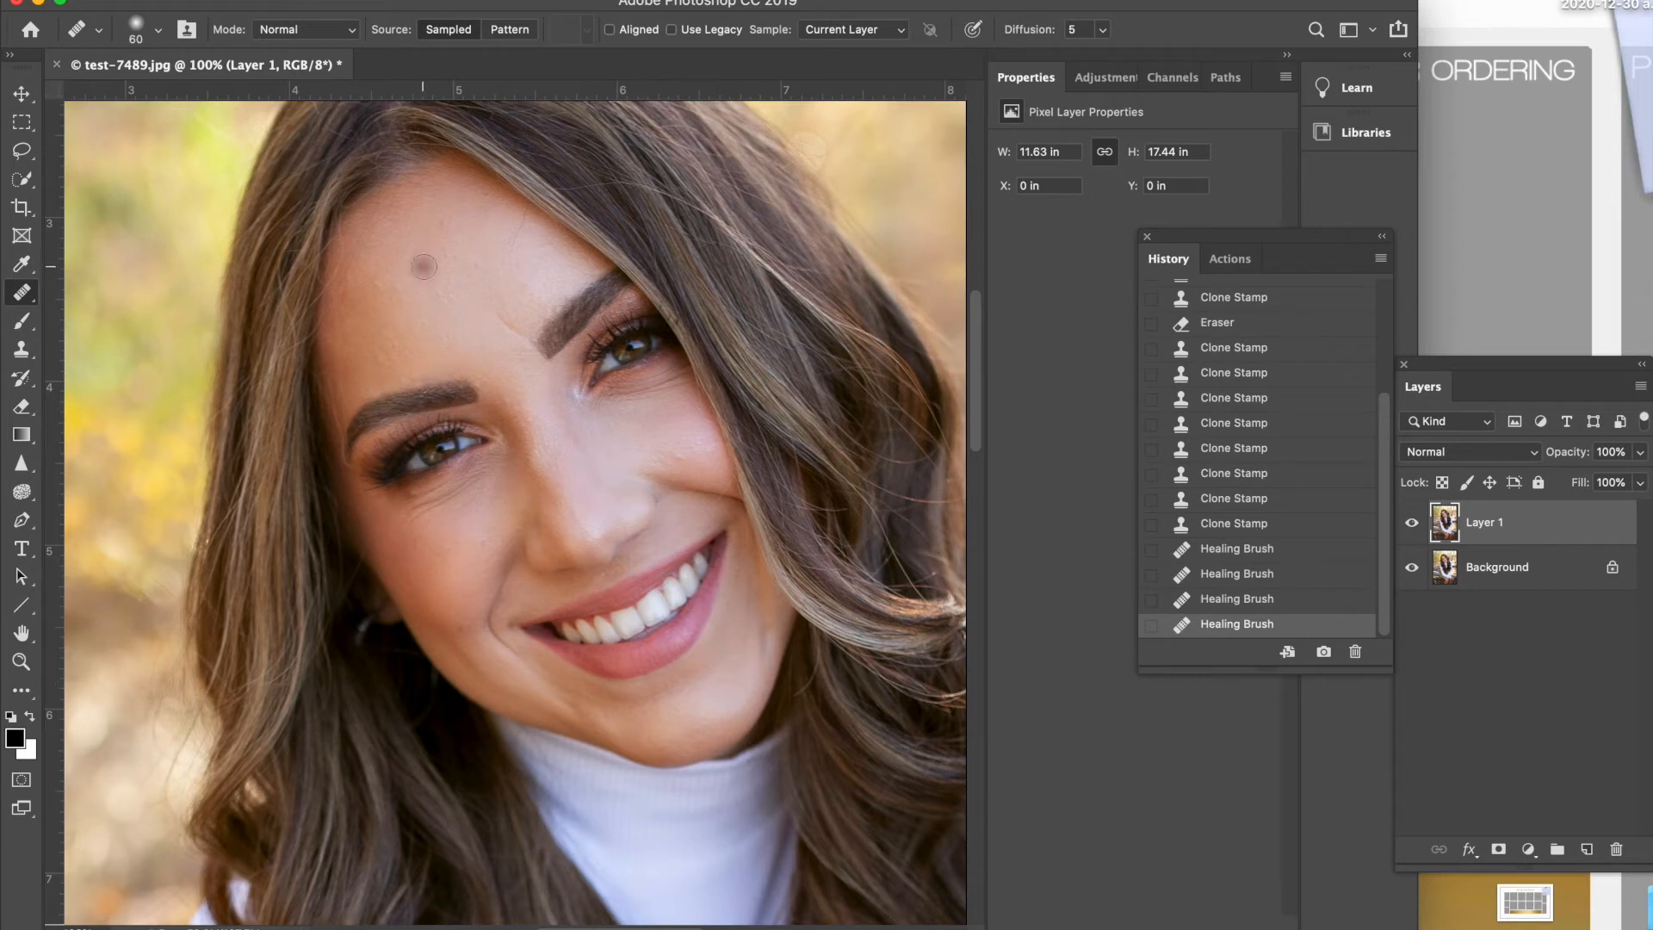
{"action": "left_click", "coordinate": [440, 314], "text": "alt"}
{"action": "left_click", "coordinate": [439, 297]}
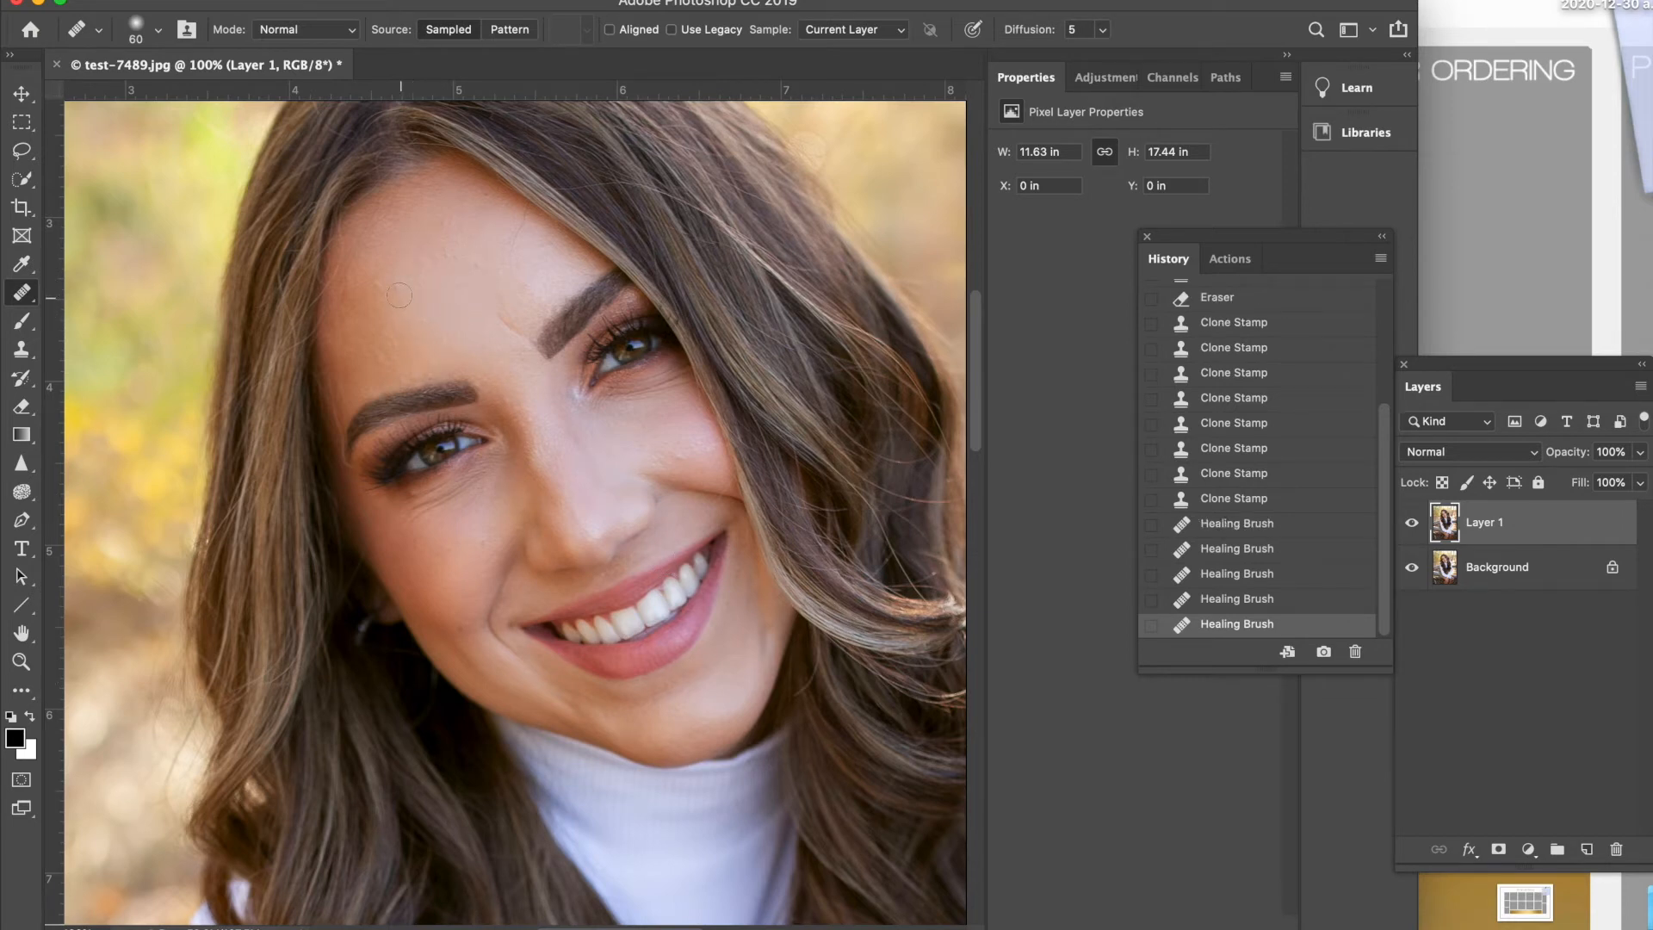
{"action": "left_click", "coordinate": [373, 280]}
{"action": "left_click", "coordinate": [424, 288]}
{"action": "left_click", "coordinate": [419, 260]}
{"action": "left_click", "coordinate": [447, 276]}
{"action": "left_click", "coordinate": [478, 267]}
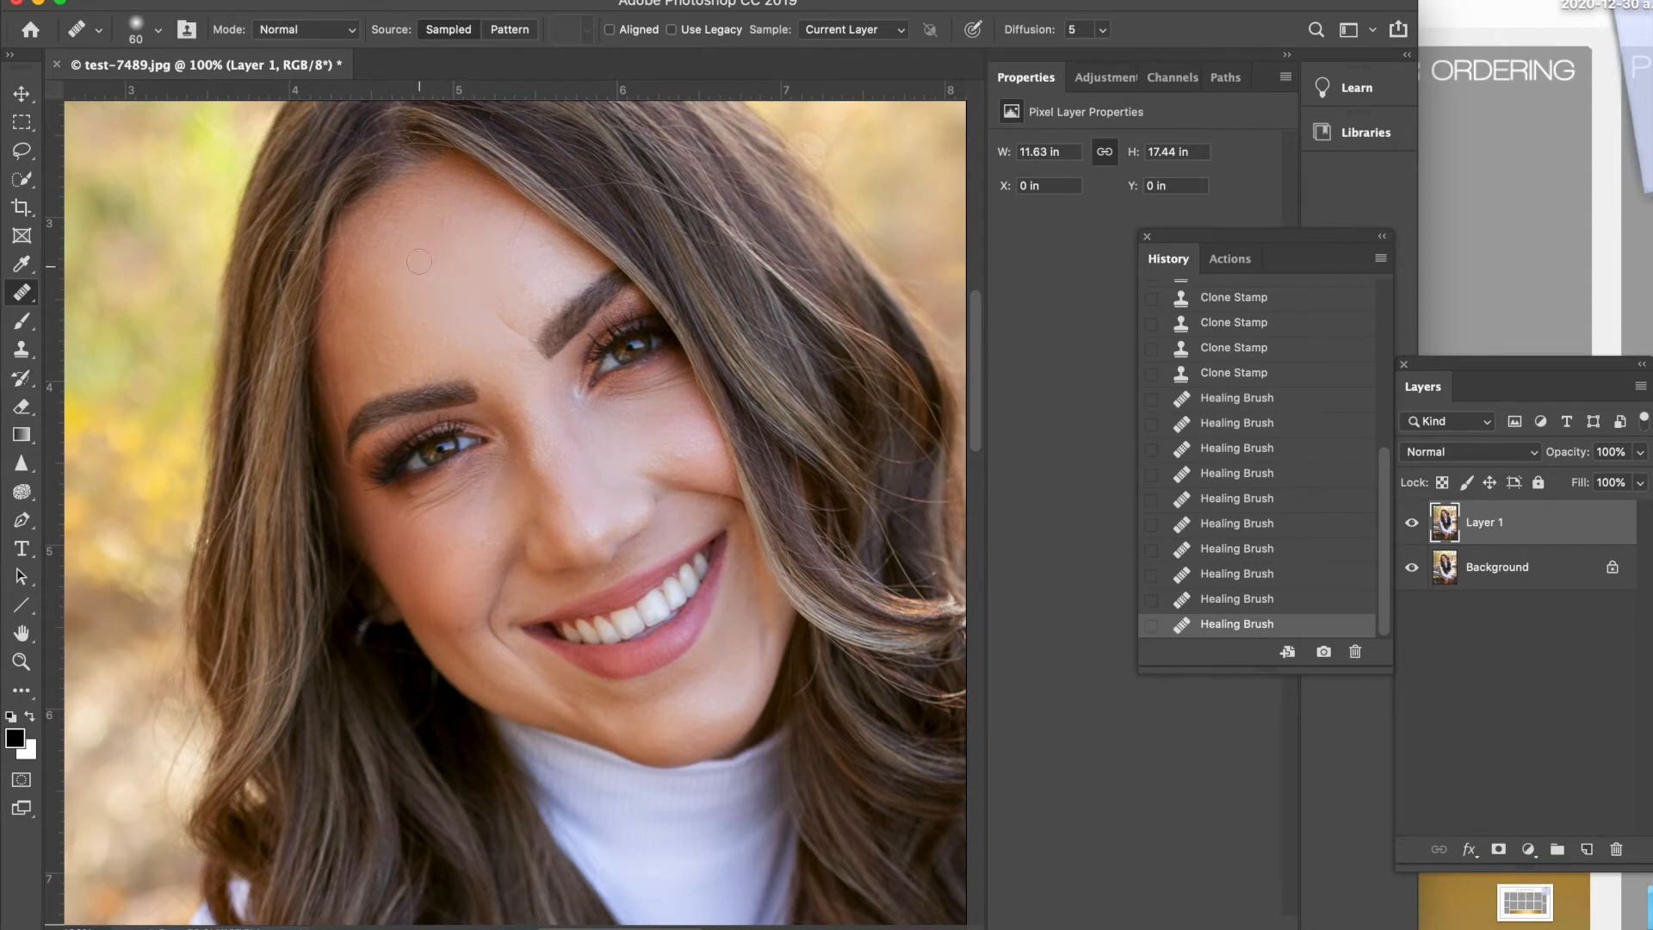
Step: Heal the spots on the upper forehead near the hairline, resampling clean skin between strokes, and undo the last stroke
{"action": "left_click", "coordinate": [451, 307]}
{"action": "left_click", "coordinate": [479, 229]}
{"action": "left_click", "coordinate": [515, 240]}
{"action": "left_click", "coordinate": [514, 231]}
{"action": "left_click", "coordinate": [517, 215]}
{"action": "left_click", "coordinate": [493, 215], "text": "alt"}
{"action": "left_click", "coordinate": [515, 238]}
{"action": "left_click", "coordinate": [494, 212], "text": "alt"}
{"action": "left_click", "coordinate": [514, 254]}
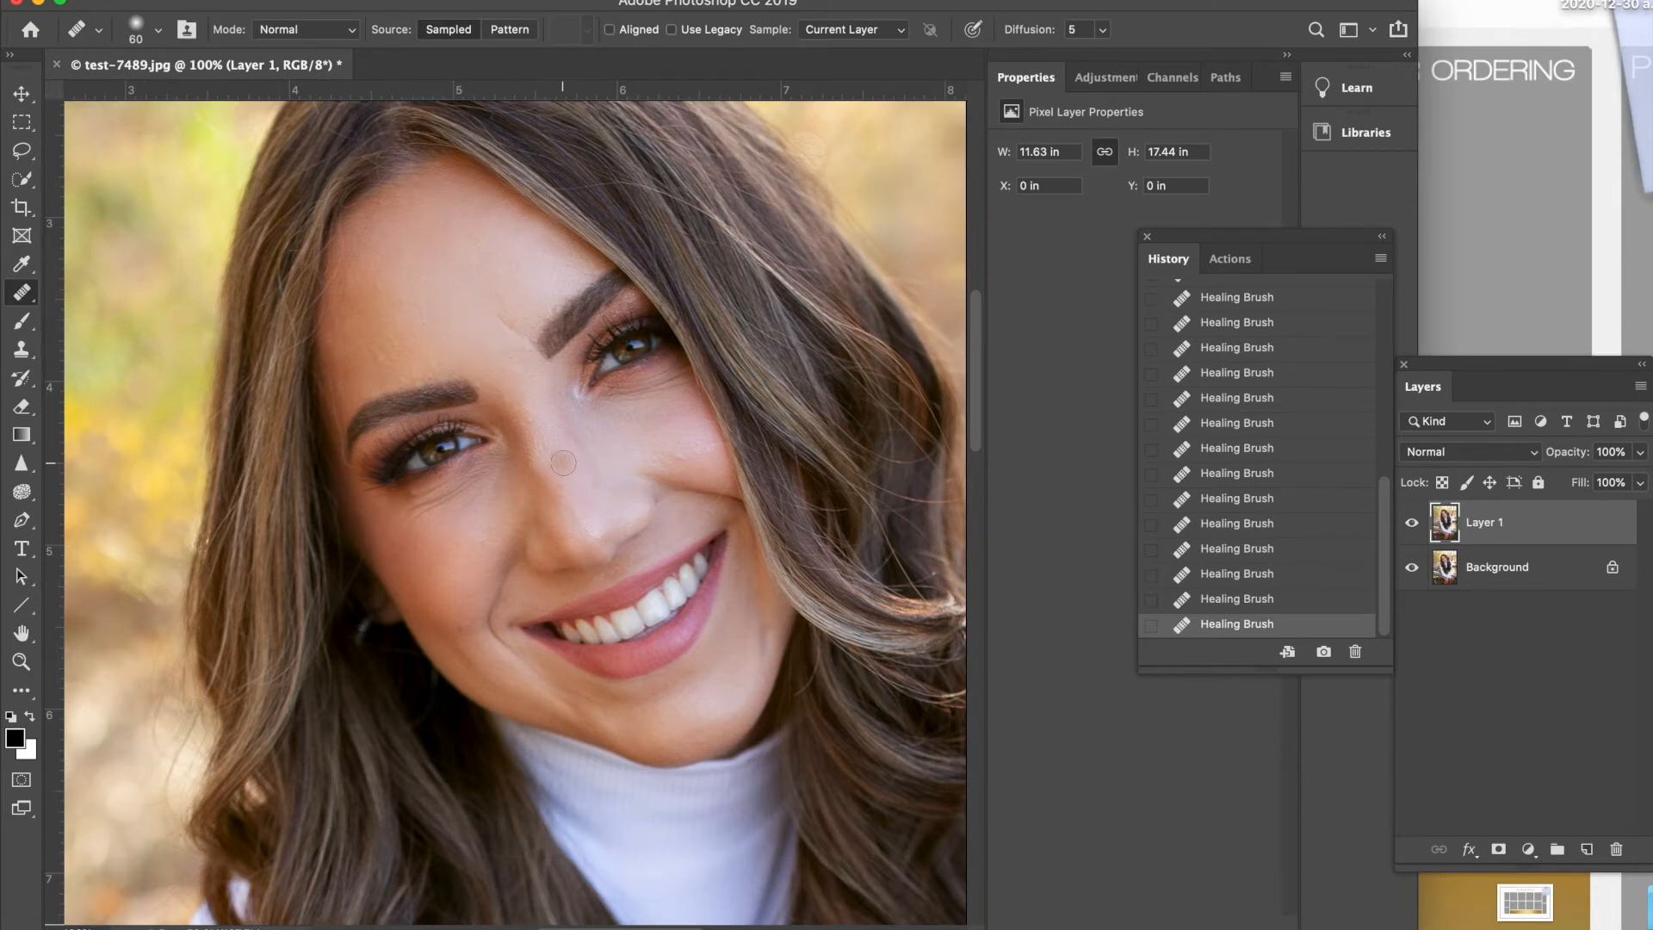
{"action": "key", "text": "super+z"}
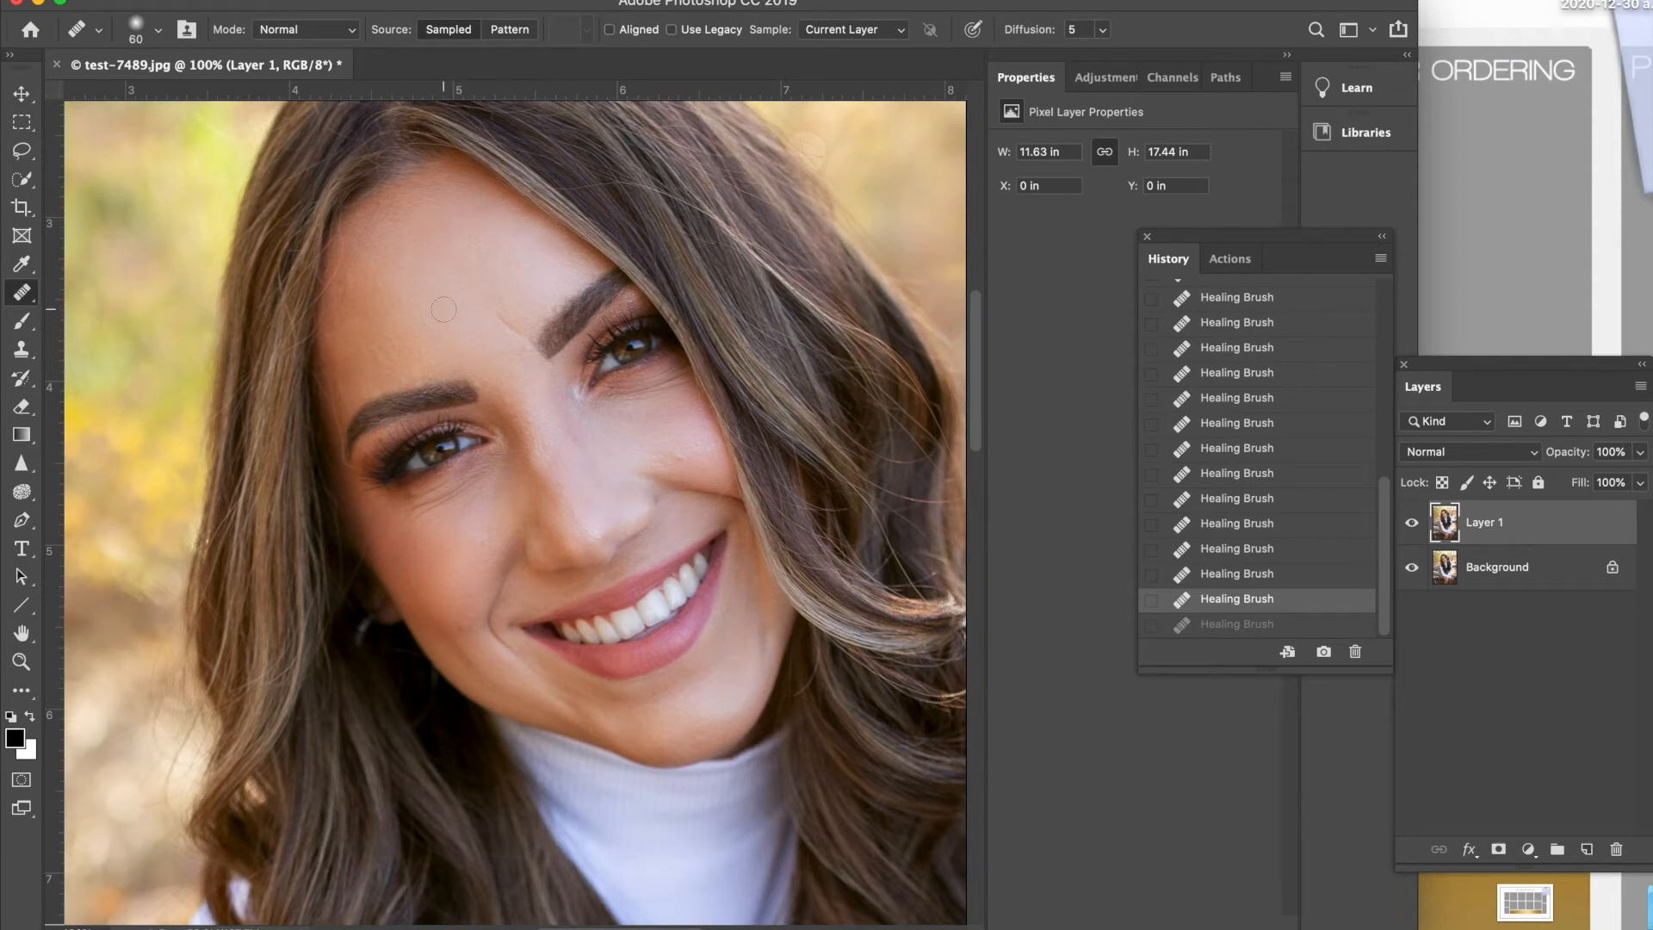
Step: Heal the spots above the left eyebrow and on the bridge of the nose, stepping back and redoing a stroke
{"action": "left_click", "coordinate": [379, 353]}
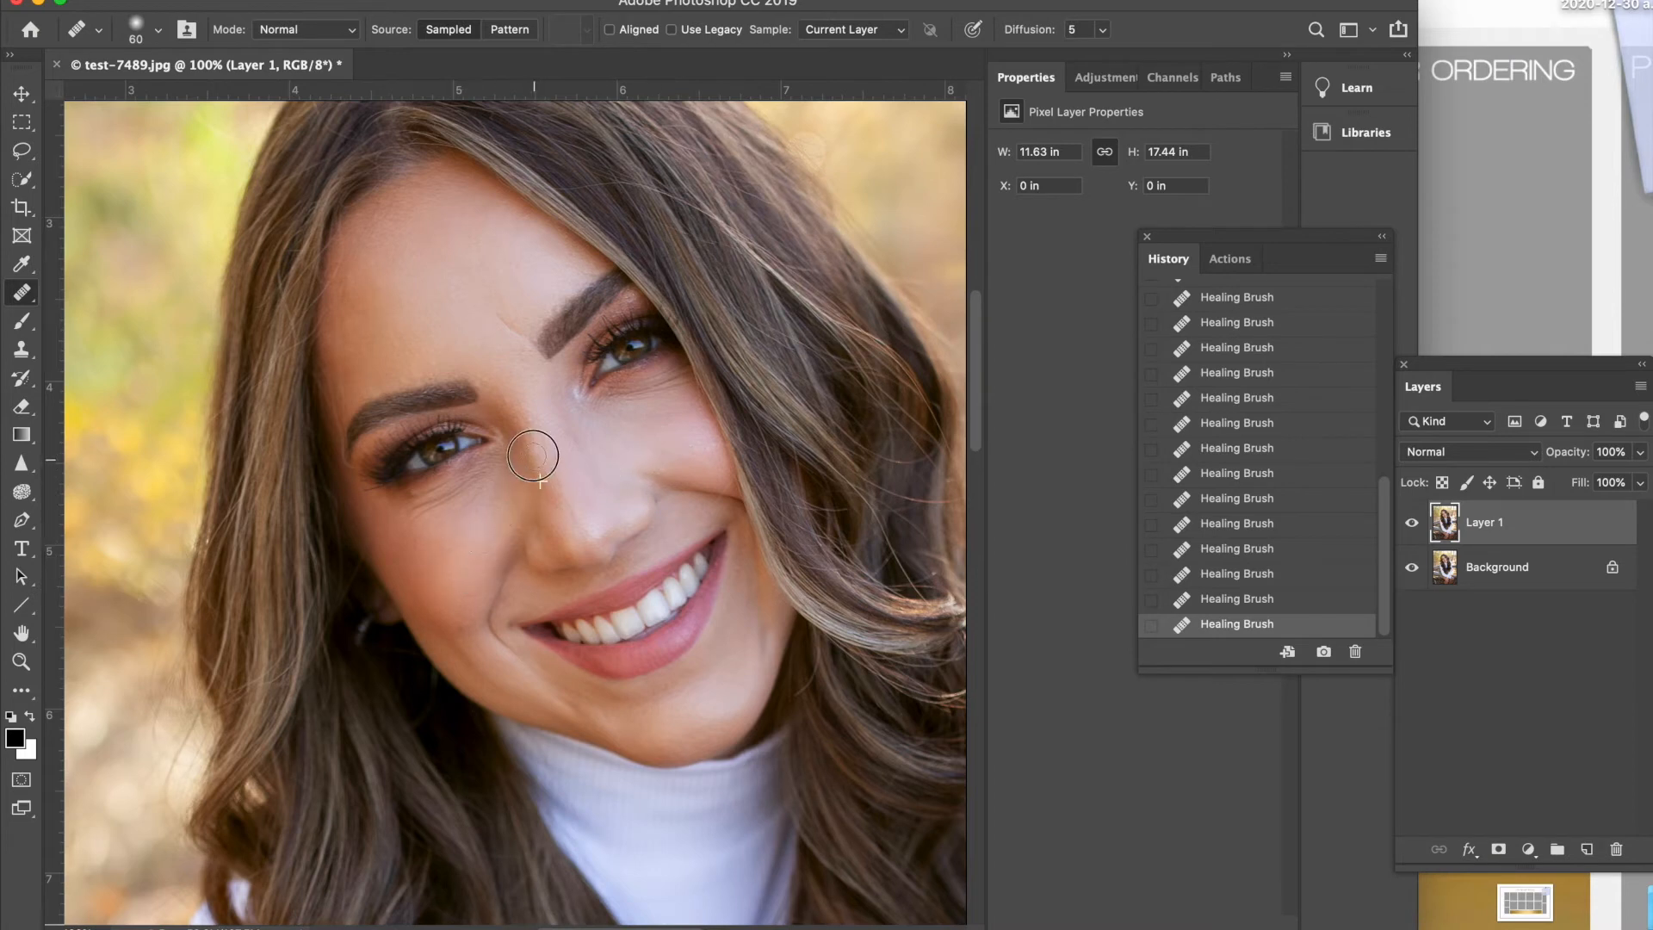
{"action": "key", "text": "super+z"}
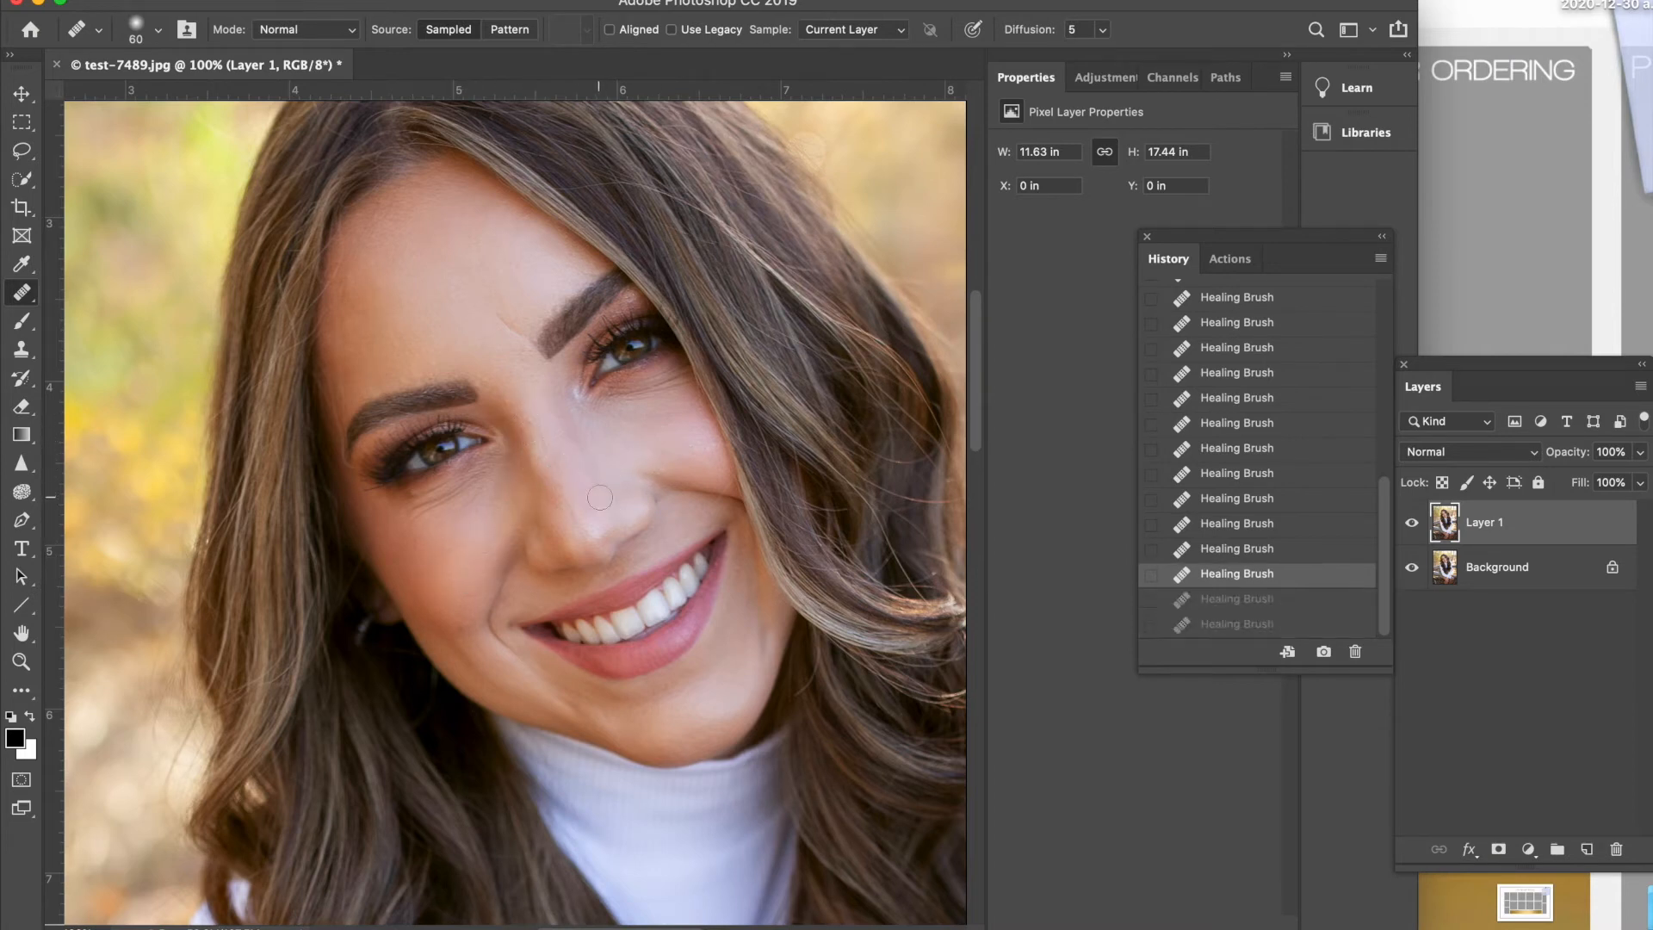
{"action": "key", "text": "super+shift+z"}
{"action": "left_click", "coordinate": [548, 435]}
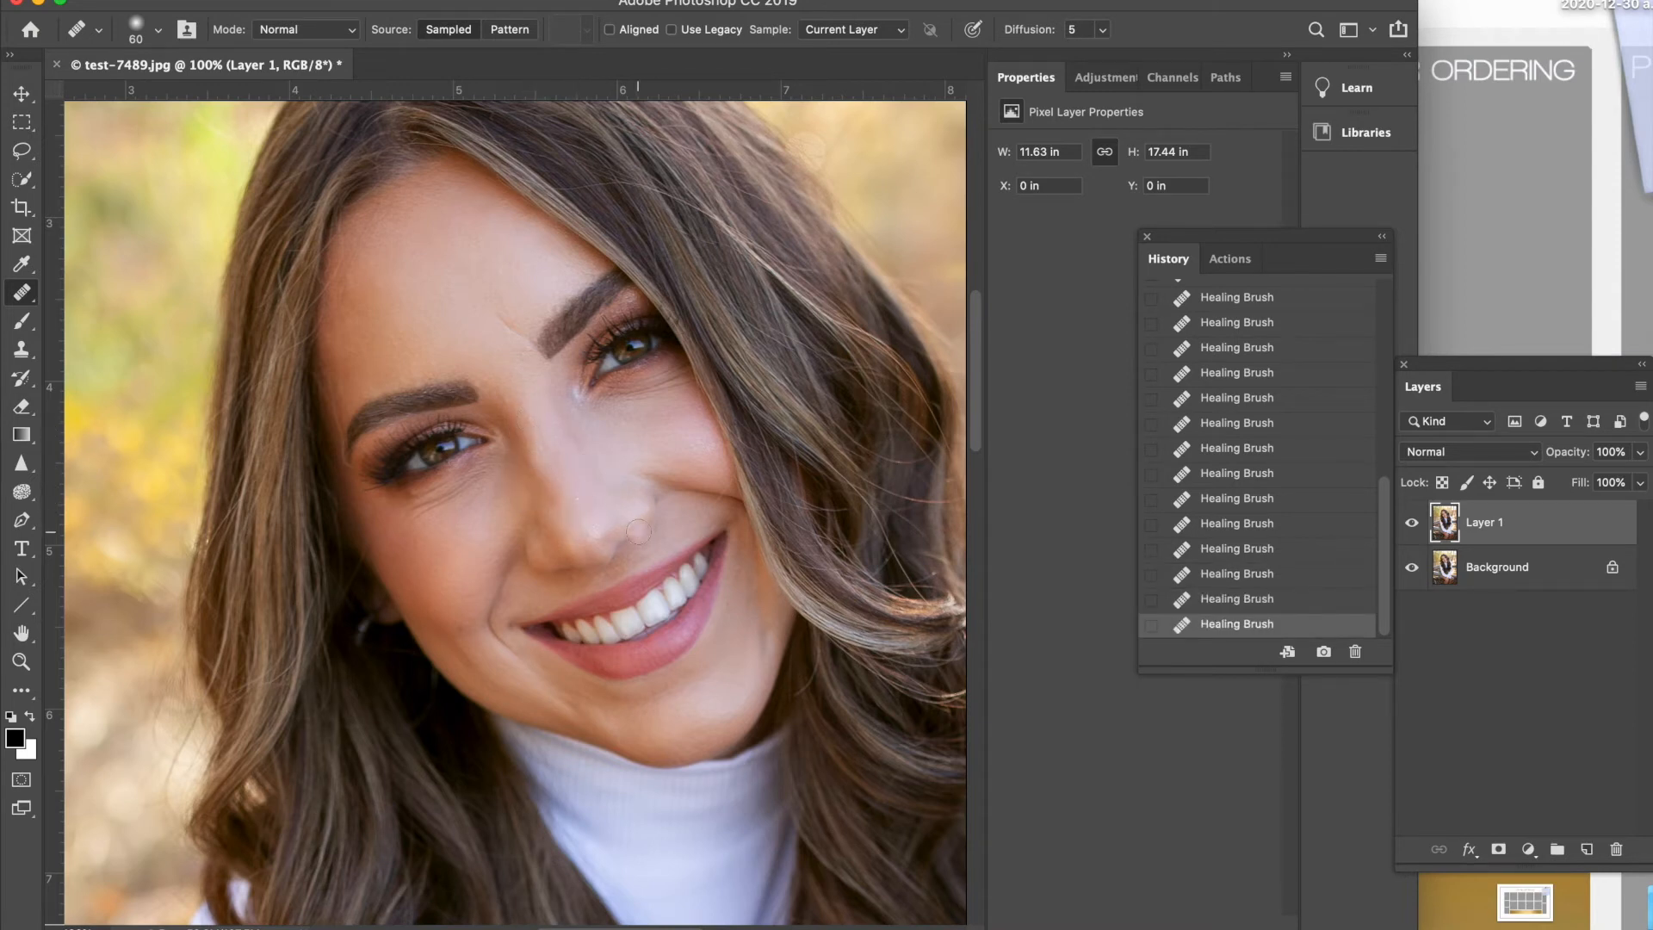
Step: Heal the frown line between the eyebrows using skin sampled from just above and beside it
{"action": "left_click", "coordinate": [495, 313], "text": "alt"}
{"action": "left_click", "coordinate": [508, 327]}
{"action": "left_click", "coordinate": [497, 358], "text": "alt"}
{"action": "left_click", "coordinate": [519, 332]}
Step: Patch the remaining frown line between the eyebrows with nearby forehead skin using the Patch Tool, and clear the selection
{"action": "left_click", "coordinate": [25, 281]}
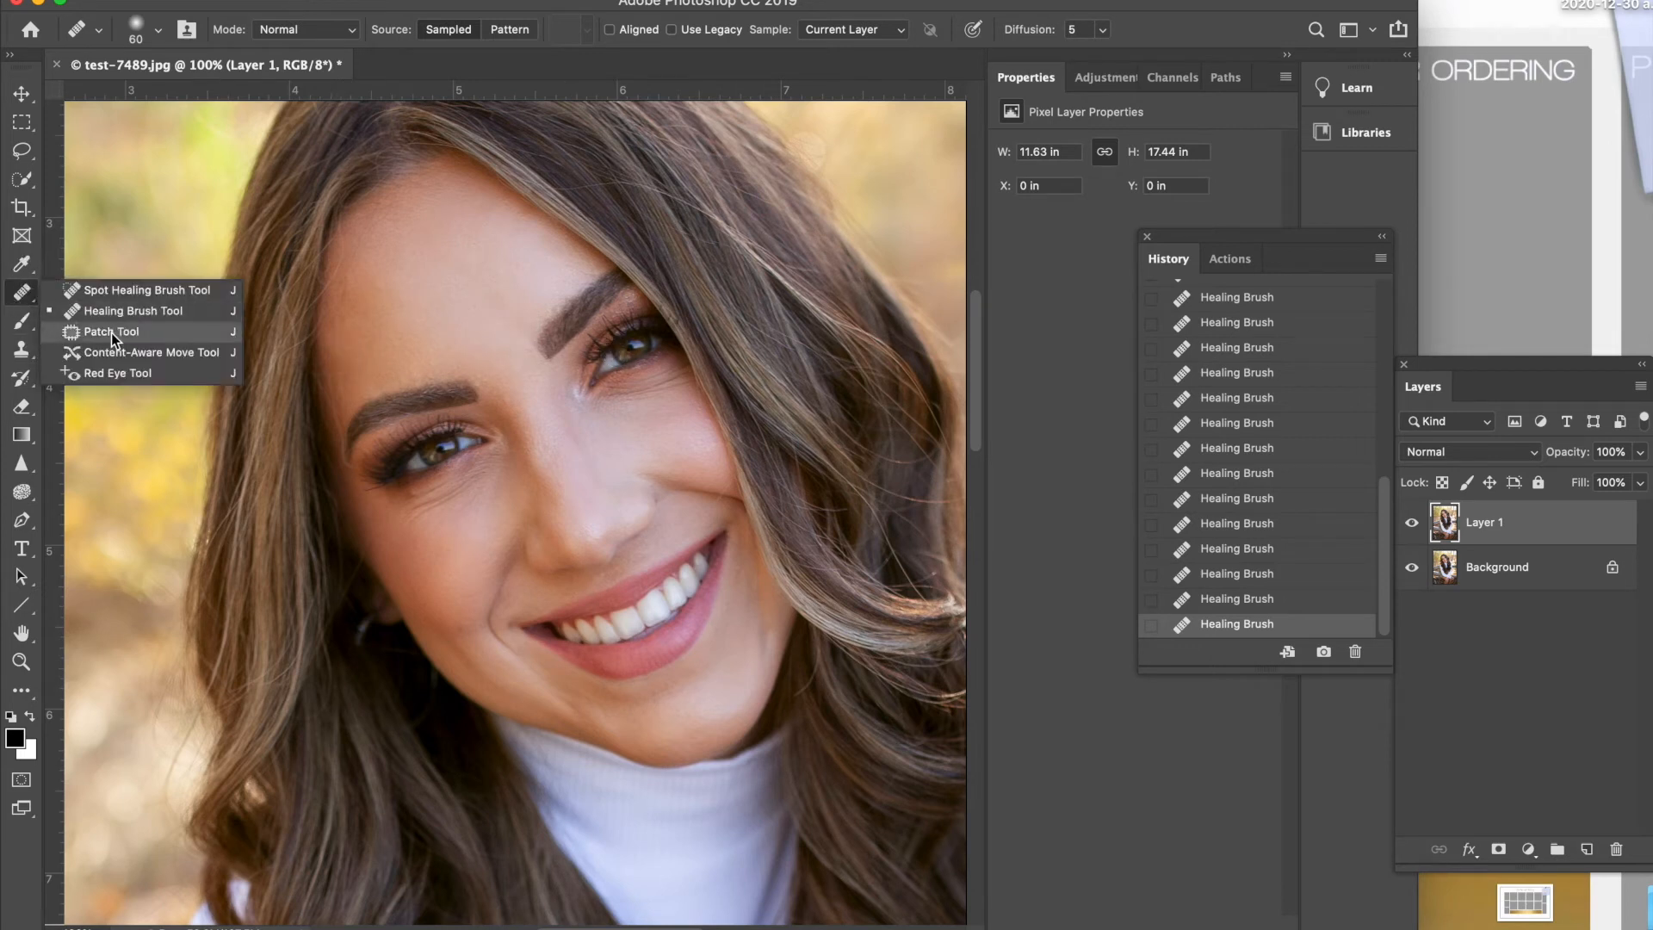
{"action": "left_click", "coordinate": [105, 332]}
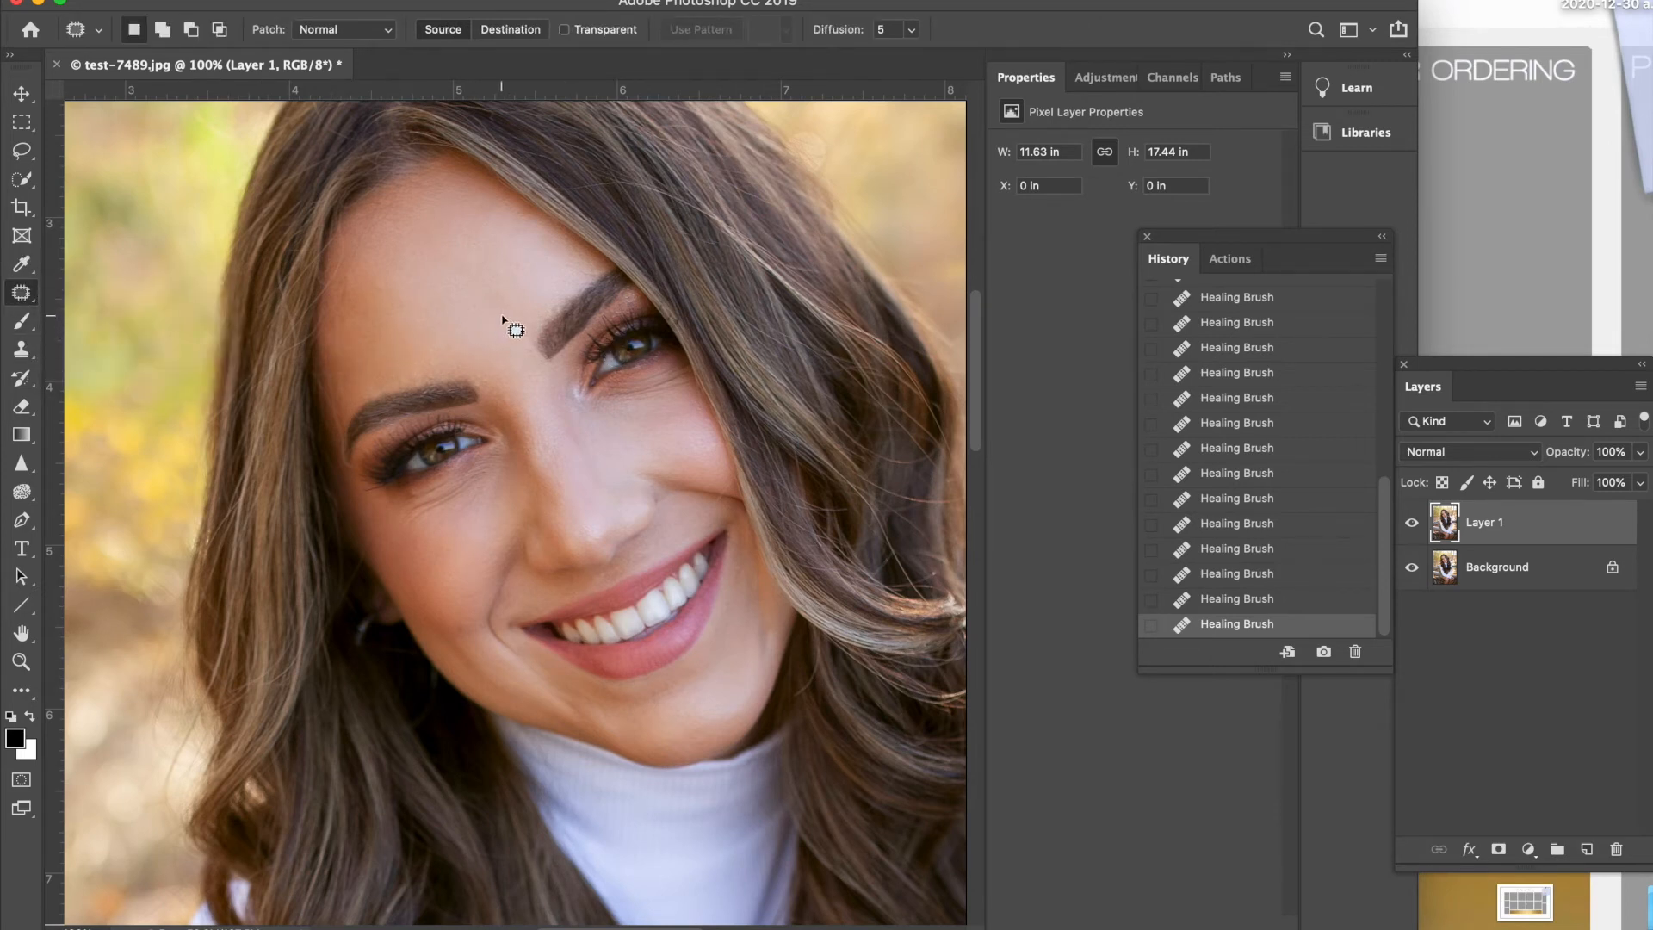
{"action": "mouse_move", "coordinate": [507, 341]}
{"action": "left_mouse_down"}
{"action": "mouse_move", "coordinate": [533, 317]}
{"action": "mouse_move", "coordinate": [504, 303]}
{"action": "mouse_move", "coordinate": [520, 341]}
{"action": "mouse_move", "coordinate": [466, 333]}
{"action": "left_mouse_up"}
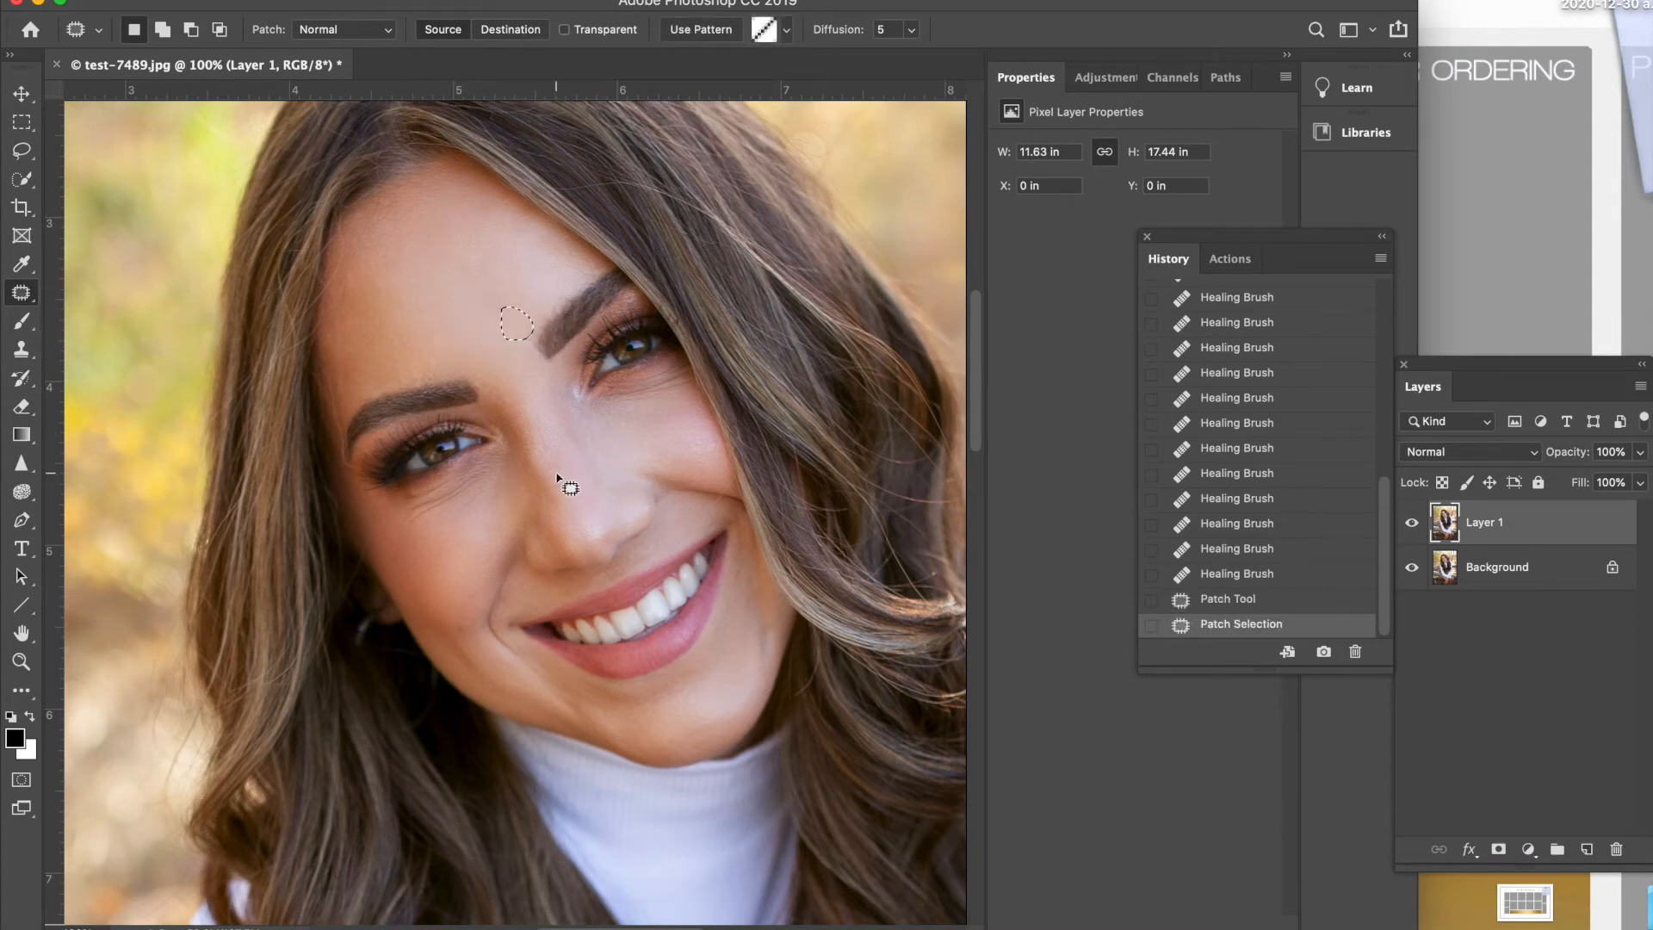
{"action": "key", "text": "super+d"}
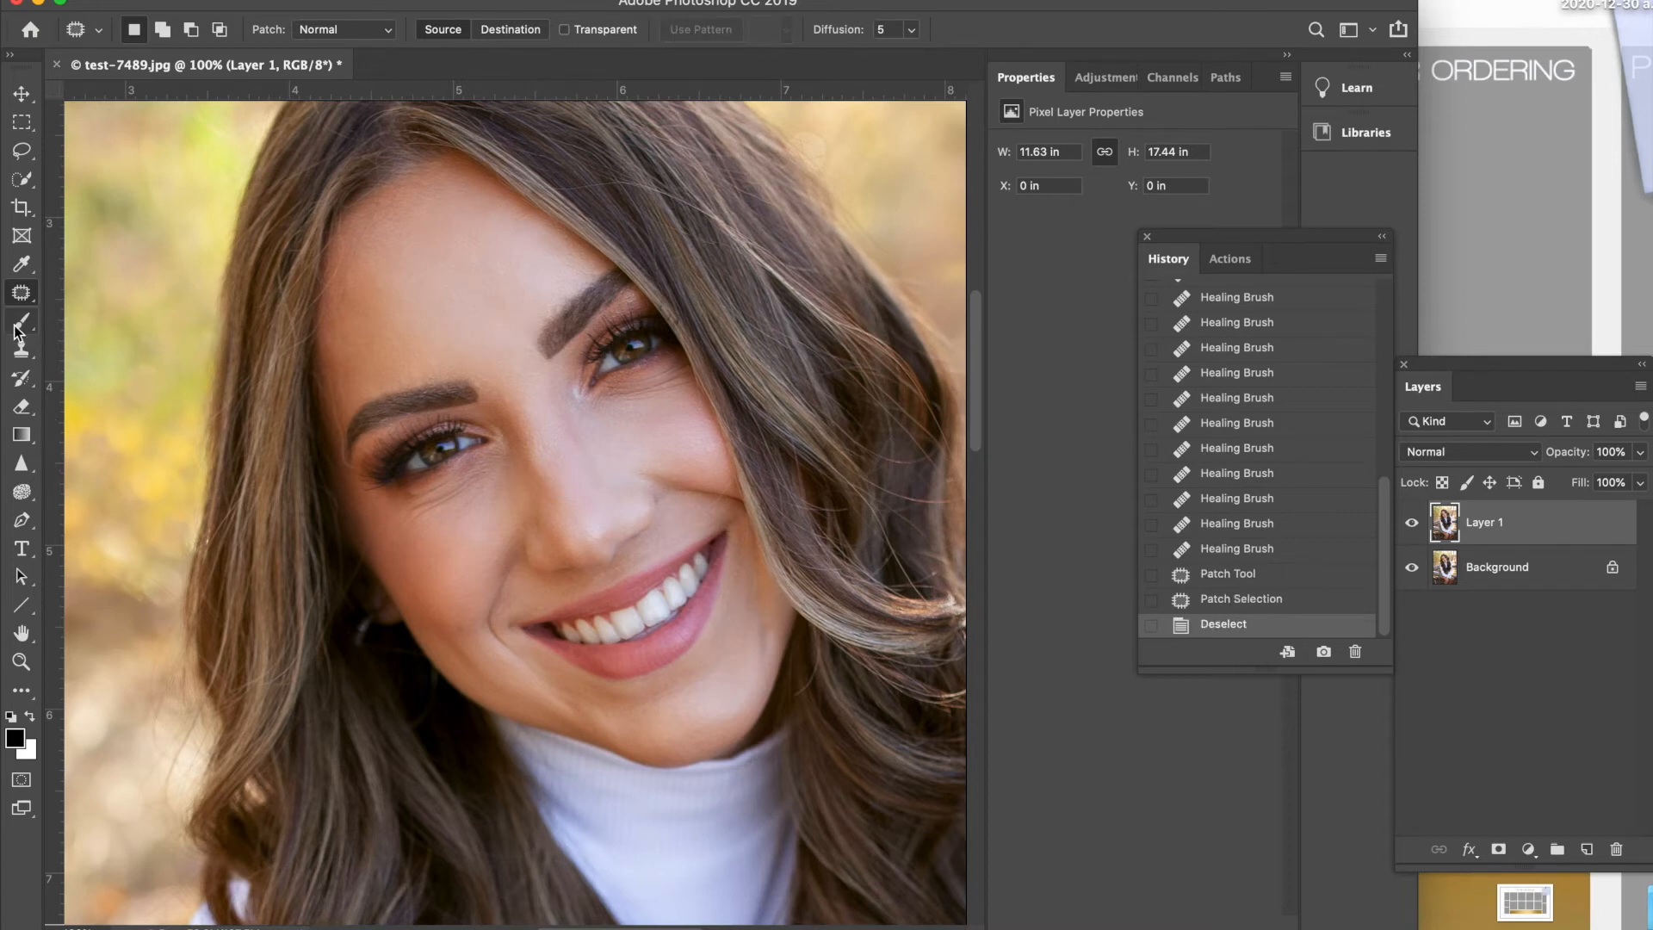
Step: Switch back to the Healing Brush and heal the uneven spots across the lower forehead above the eyebrows
{"action": "left_click_drag", "start_coordinate": [21, 293], "coordinate": [86, 311]}
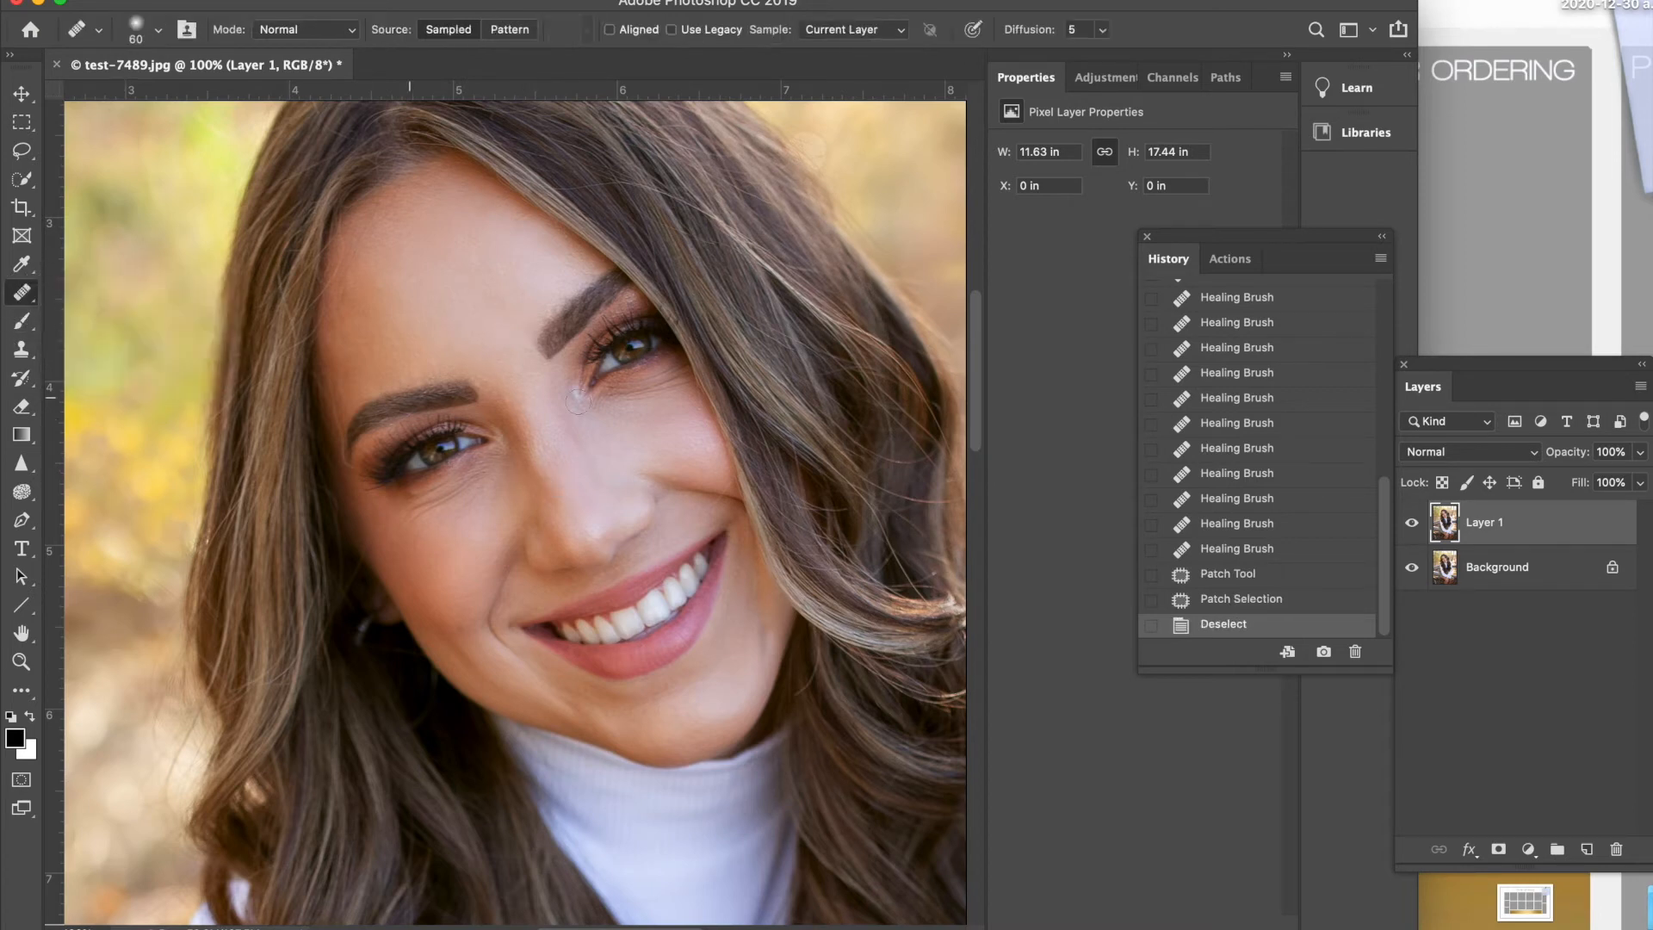
{"action": "left_click", "coordinate": [484, 357]}
{"action": "left_click", "coordinate": [510, 372]}
{"action": "left_click", "coordinate": [425, 348]}
{"action": "left_click", "coordinate": [413, 356]}
{"action": "left_click", "coordinate": [381, 310]}
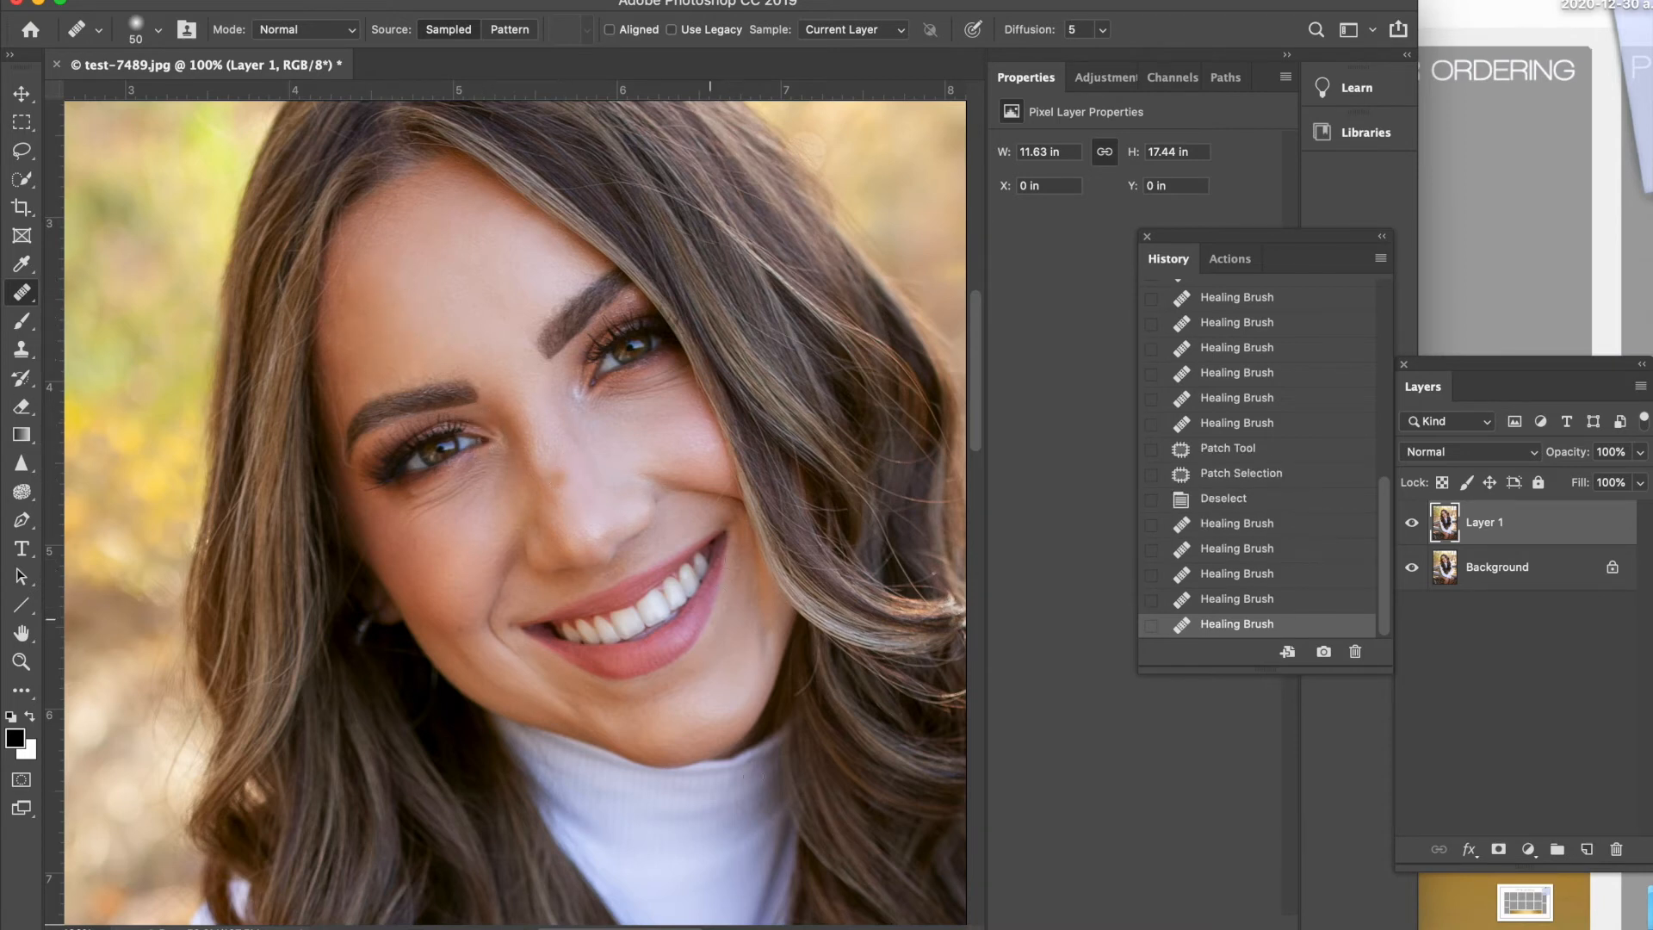
Step: Heal the small blemishes on the chin below the lower lip with a 50 px Healing Brush
{"action": "left_click", "coordinate": [674, 706]}
{"action": "left_click", "coordinate": [703, 696]}
{"action": "left_click", "coordinate": [686, 695]}
{"action": "left_click", "coordinate": [661, 704]}
{"action": "left_click", "coordinate": [708, 714]}
Step: Soften the end of the cheek crease beside the hair on the right side with a 30 px Healing Brush
{"action": "key", "text": "super+plus"}
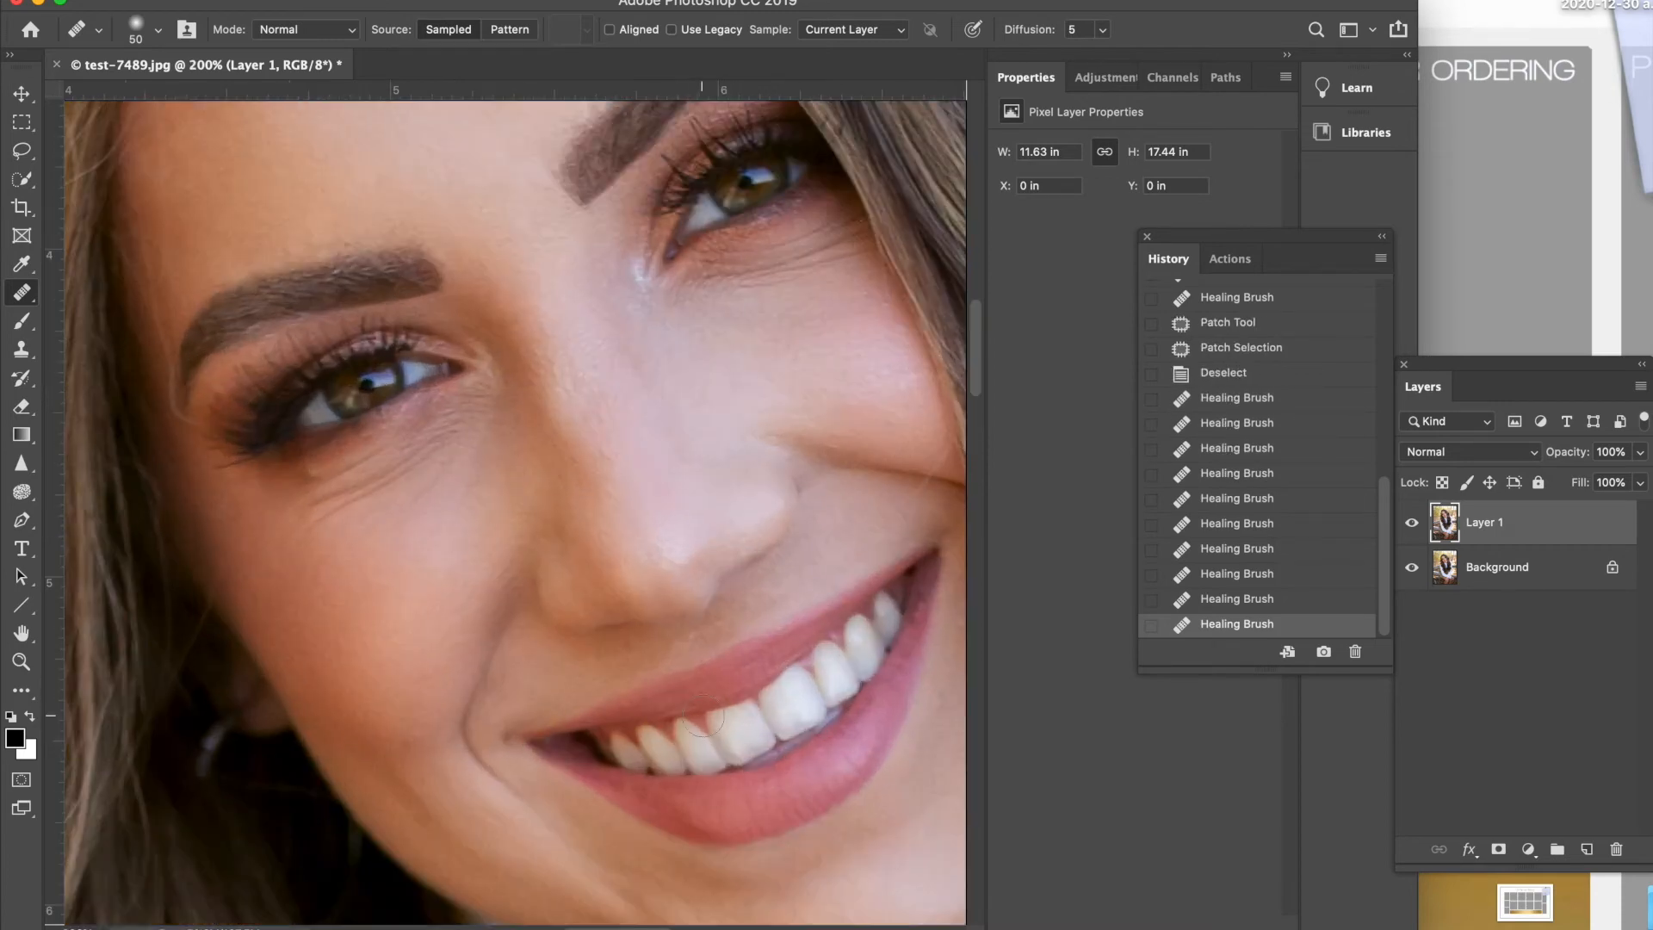
{"action": "scroll", "coordinate": [698, 709], "scroll_direction": "left", "scroll_amount": 3}
{"action": "scroll", "coordinate": [697, 709], "scroll_direction": "right", "scroll_amount": 8}
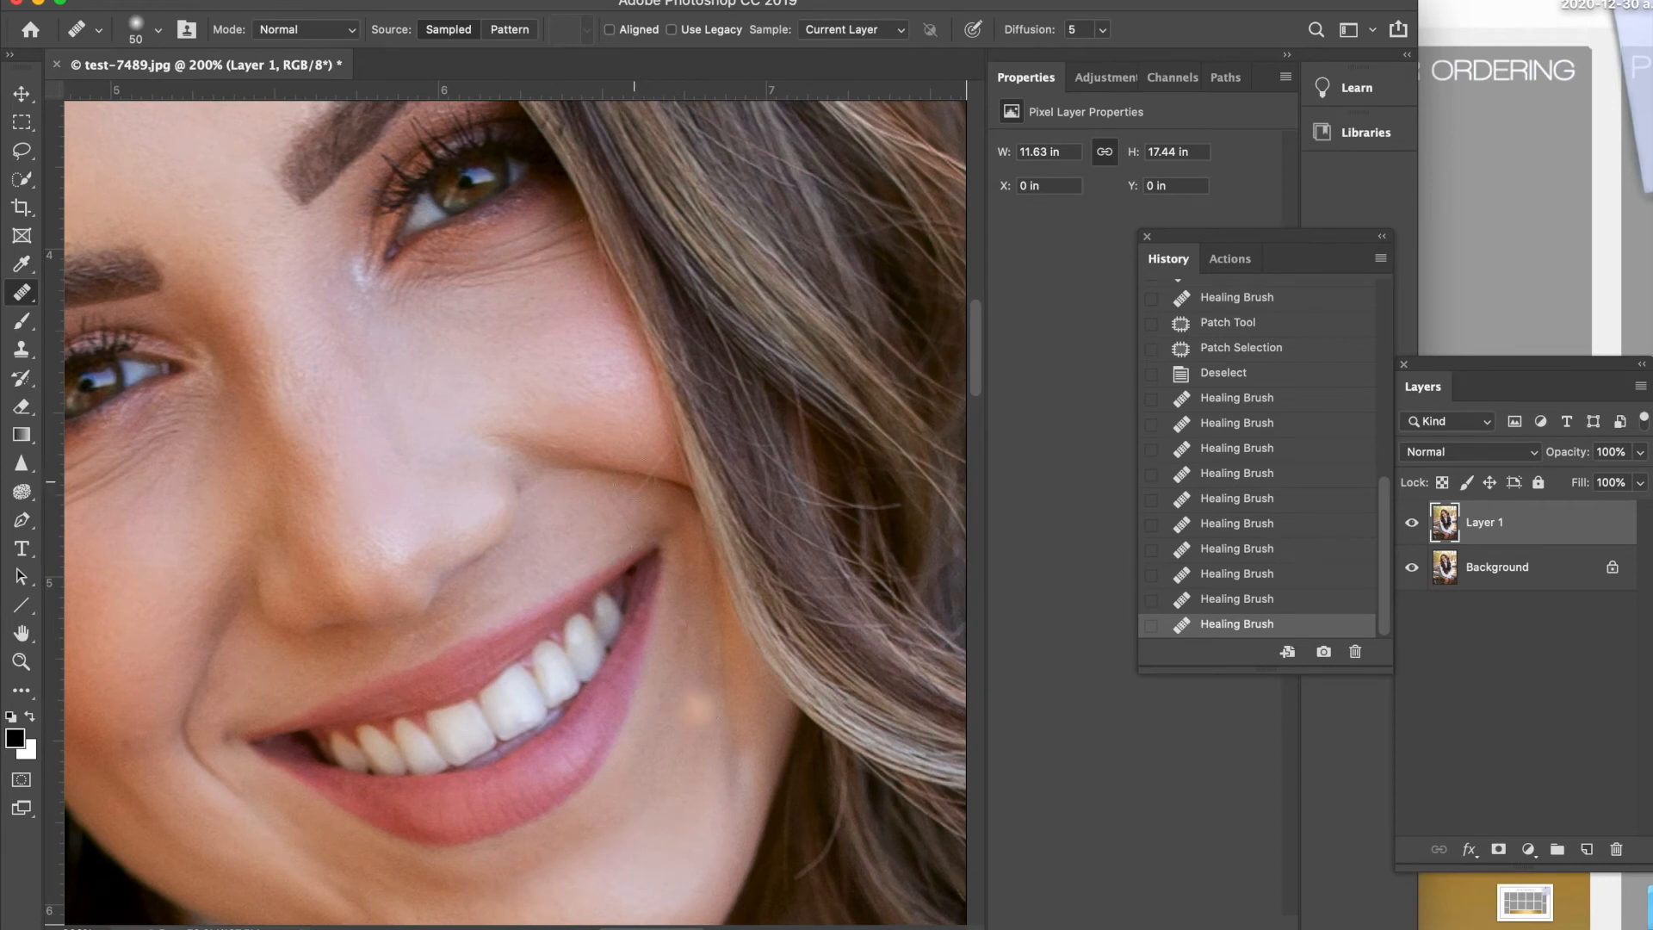
{"action": "key", "text": "bracketleft"}
{"action": "key", "text": "bracketleft"}
{"action": "left_click", "coordinate": [591, 472], "text": "alt"}
{"action": "left_click_drag", "start_coordinate": [647, 474], "coordinate": [608, 482]}
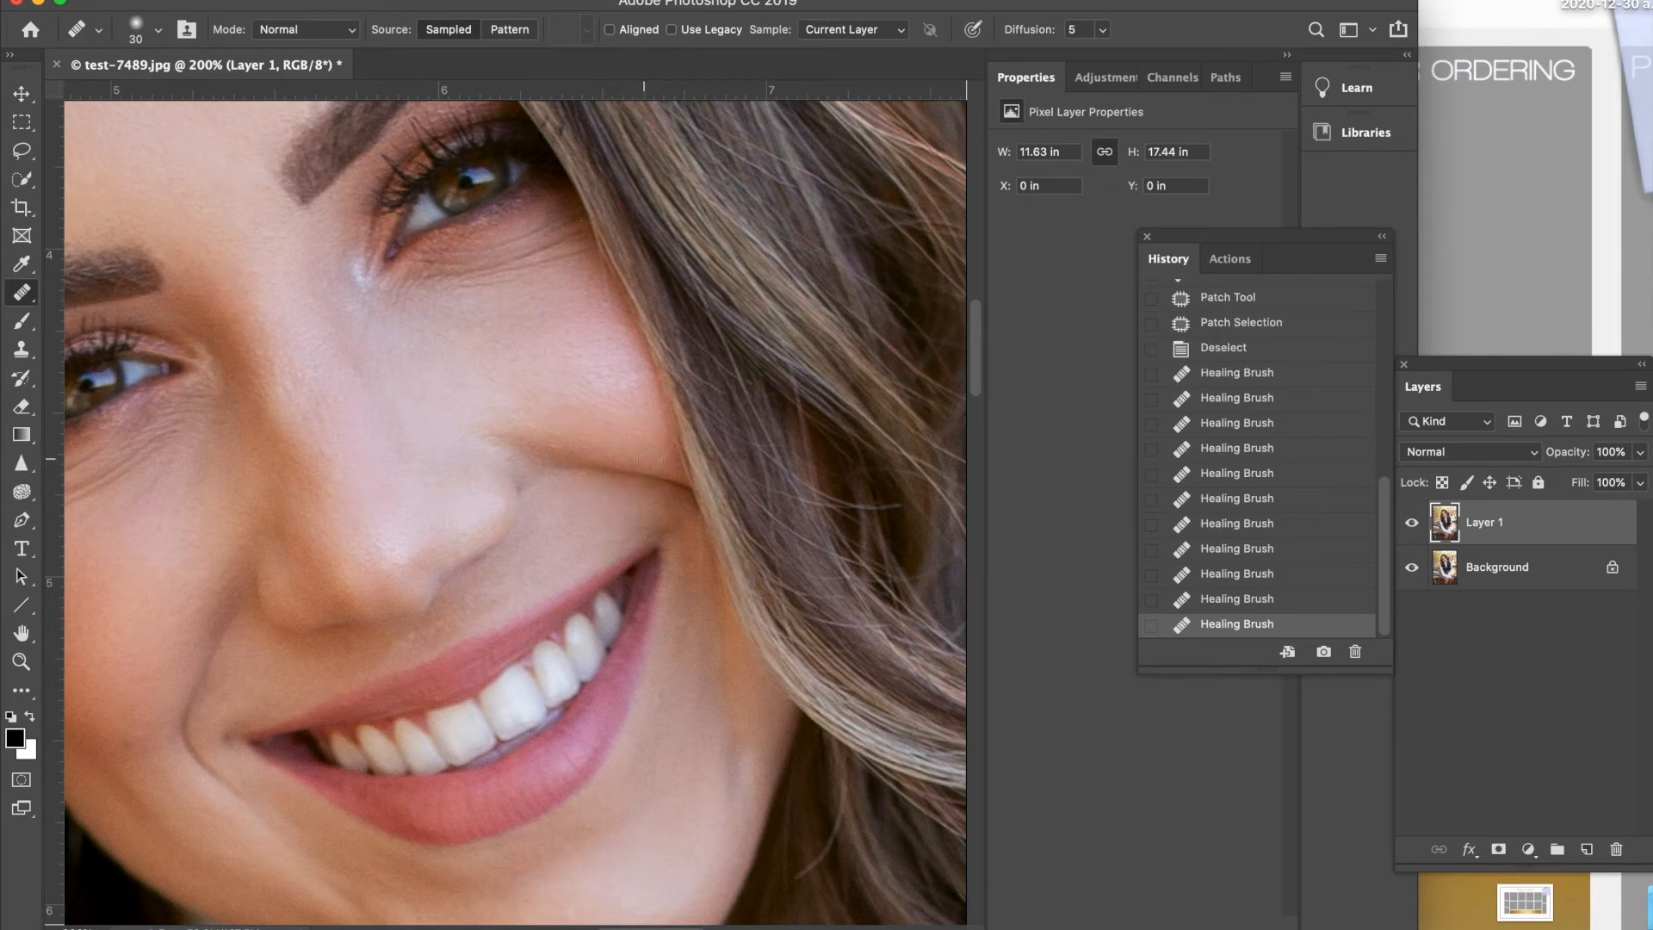
{"action": "left_click", "coordinate": [650, 441]}
Step: Heal the skin beside the outer corner of the left eye, undoing one stroke and reducing the Healing Brush to 15 px
{"action": "scroll", "coordinate": [602, 448], "scroll_direction": "left", "scroll_amount": 10}
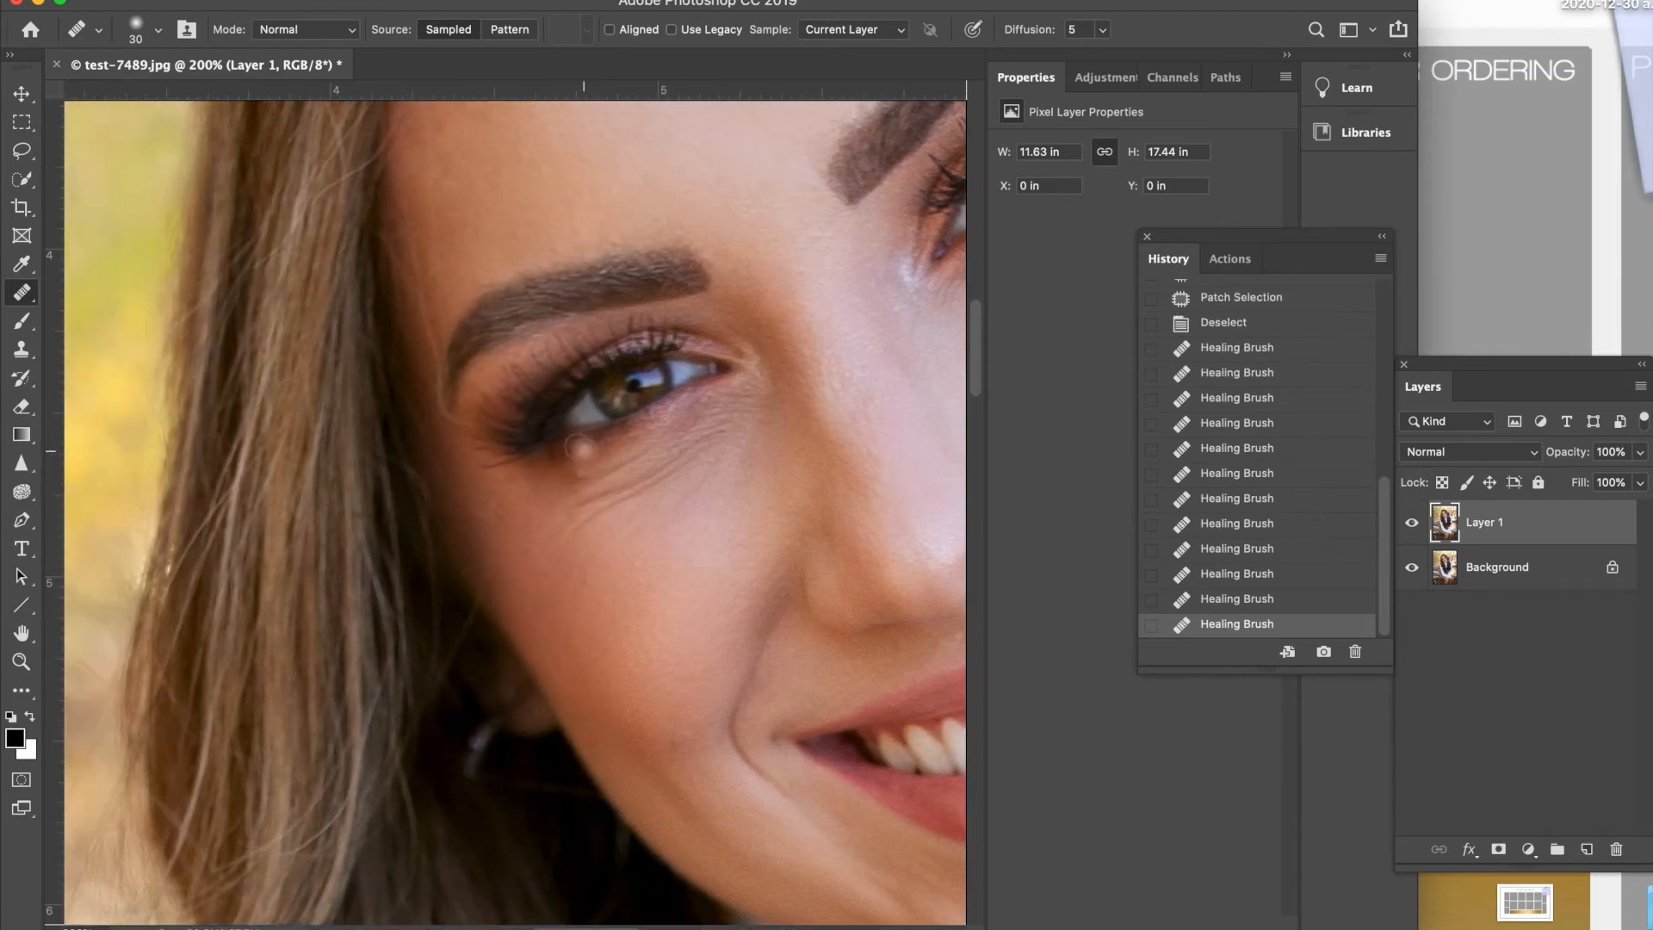
{"action": "left_click", "coordinate": [448, 437], "text": "alt"}
{"action": "left_click_drag", "start_coordinate": [465, 424], "coordinate": [448, 417]}
{"action": "left_click", "coordinate": [448, 405]}
{"action": "key", "text": "super+z"}
{"action": "key", "text": "bracketleft"}
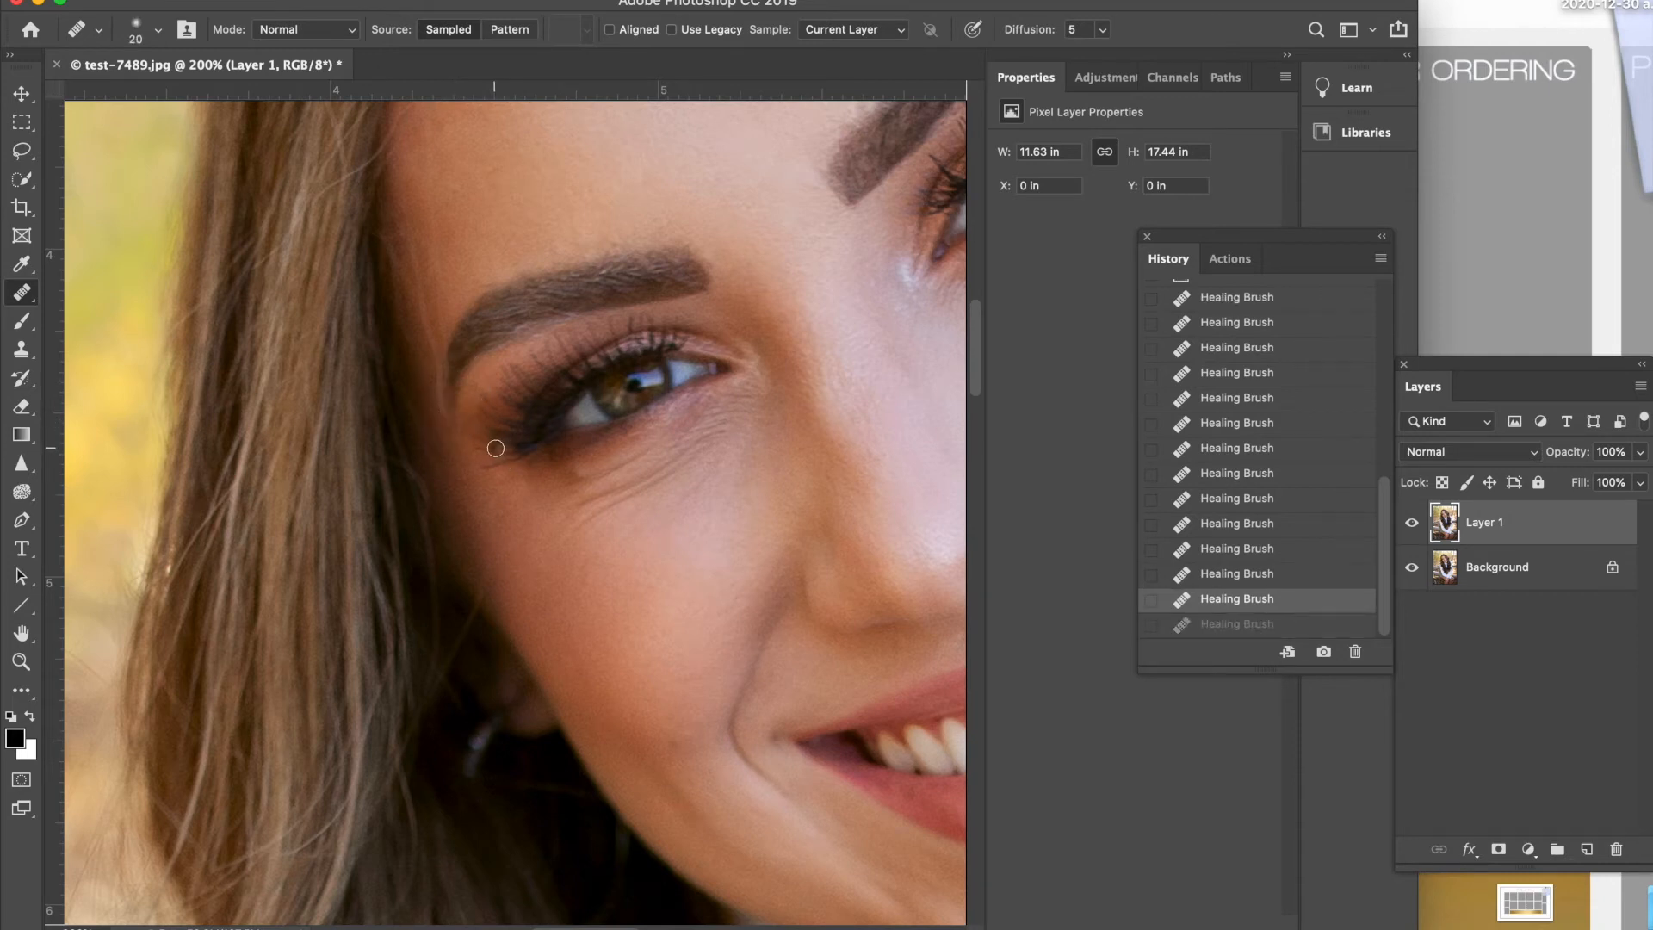
{"action": "left_click_drag", "start_coordinate": [438, 376], "coordinate": [444, 437]}
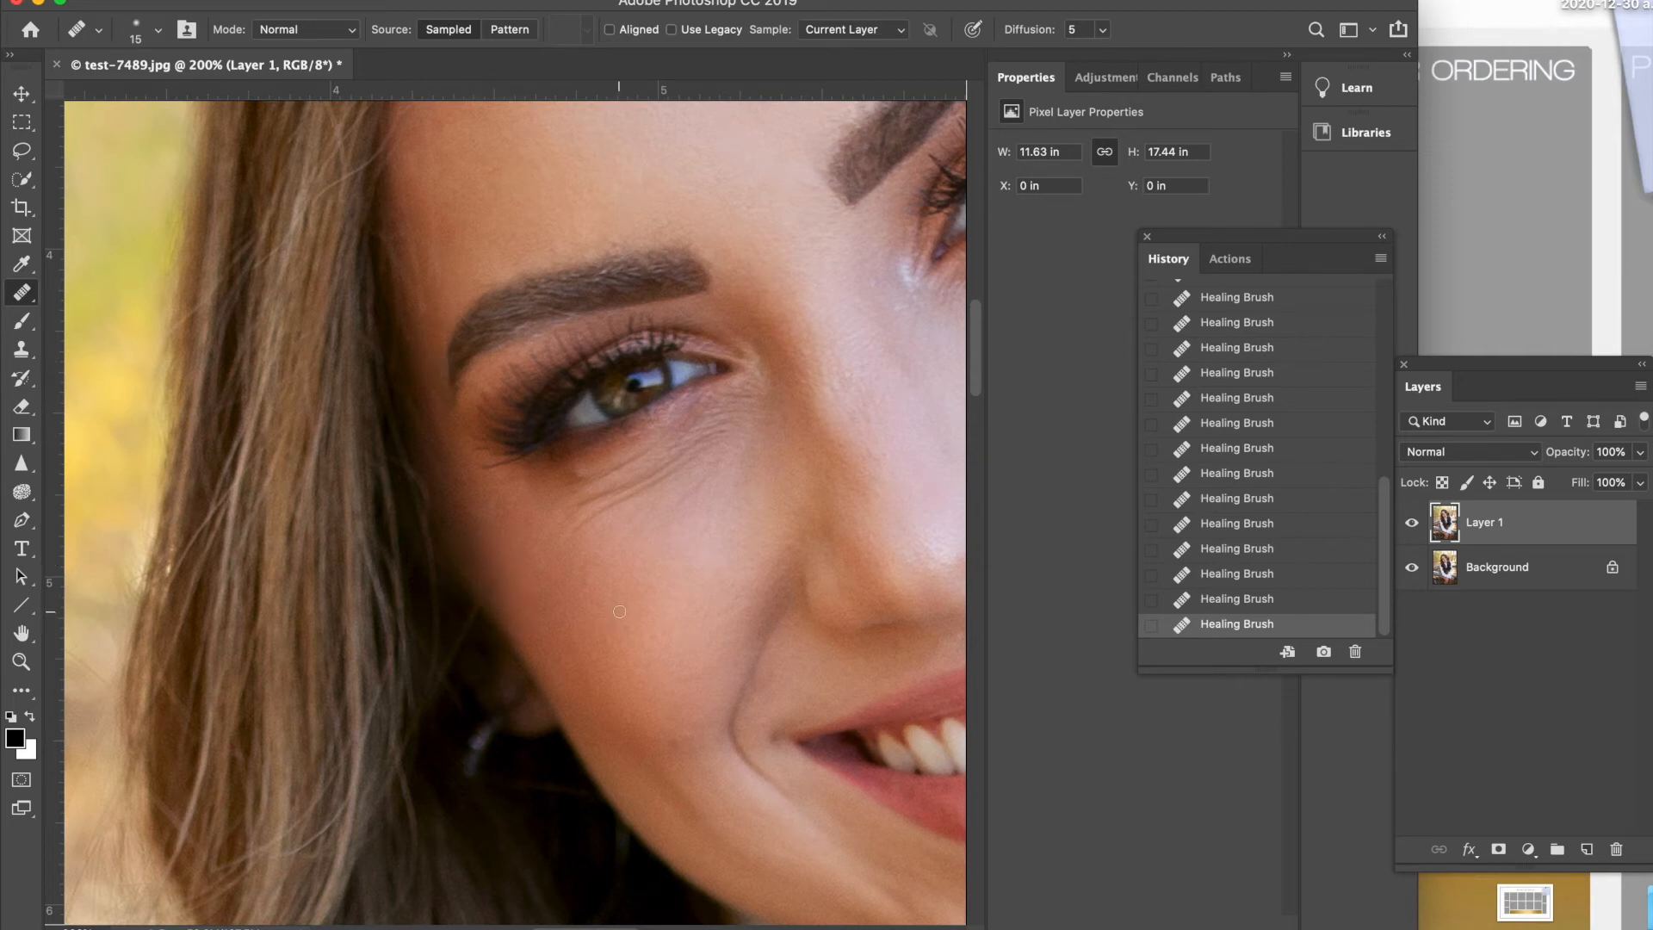
Step: Switch to the Clone Stamp and set it to 55% opacity, 50% flow and a 90 px brush
{"action": "scroll", "coordinate": [480, 594], "scroll_direction": "right", "scroll_amount": 6}
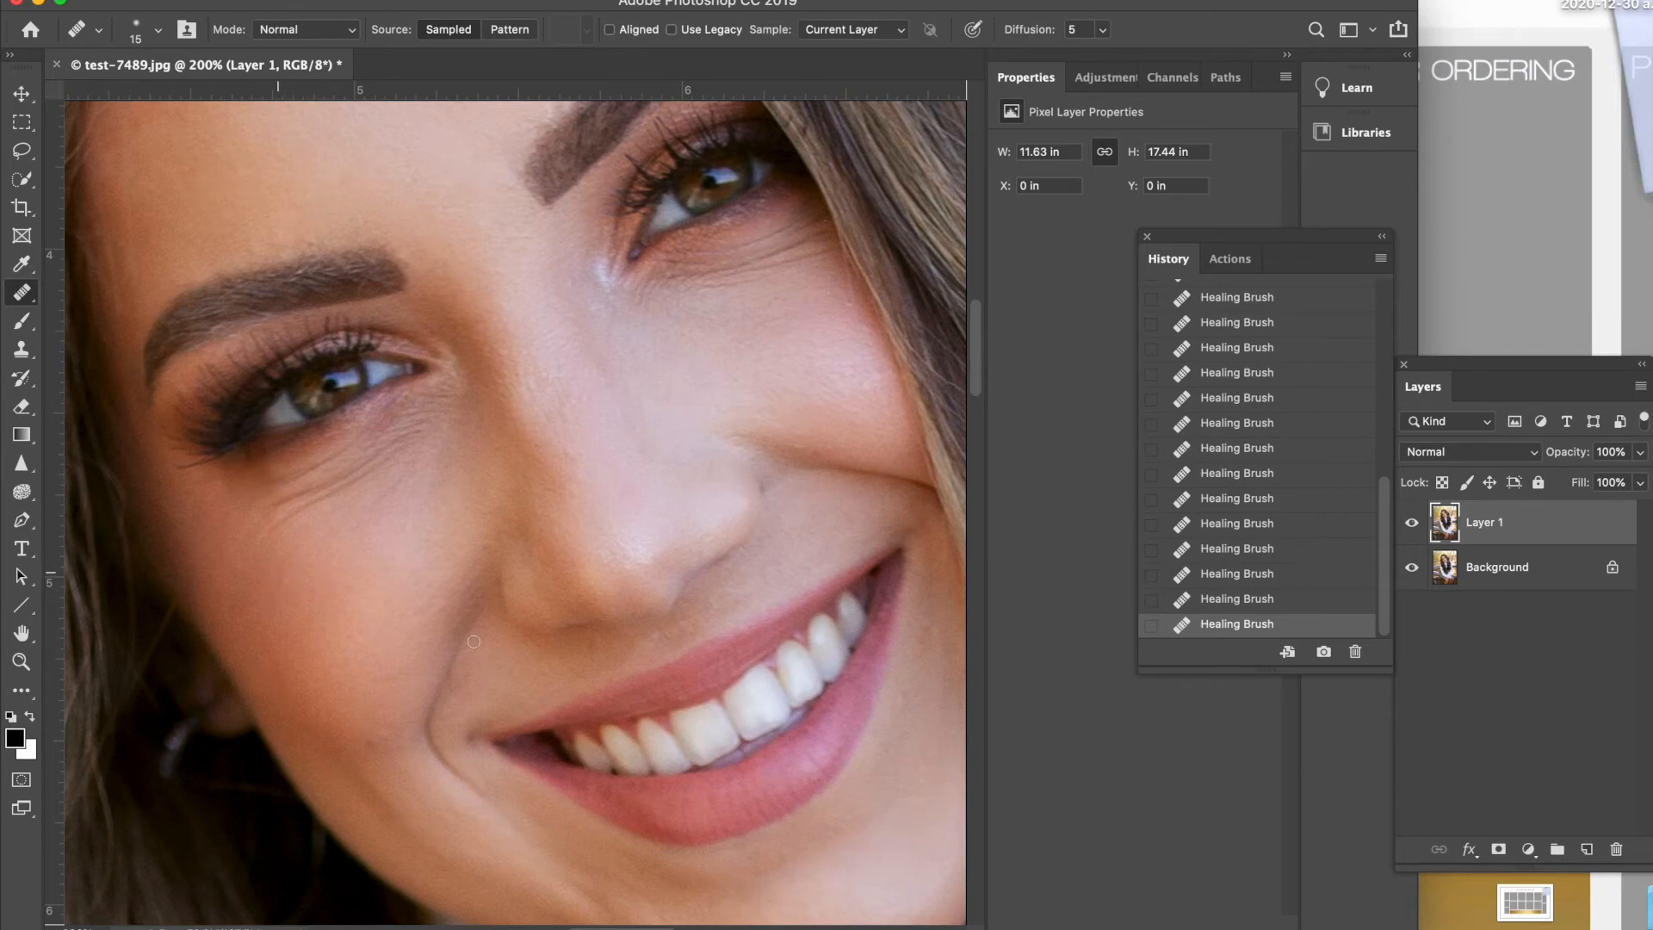
{"action": "scroll", "coordinate": [473, 641], "scroll_direction": "down", "scroll_amount": 3}
{"action": "scroll", "coordinate": [474, 641], "scroll_direction": "up", "scroll_amount": 1}
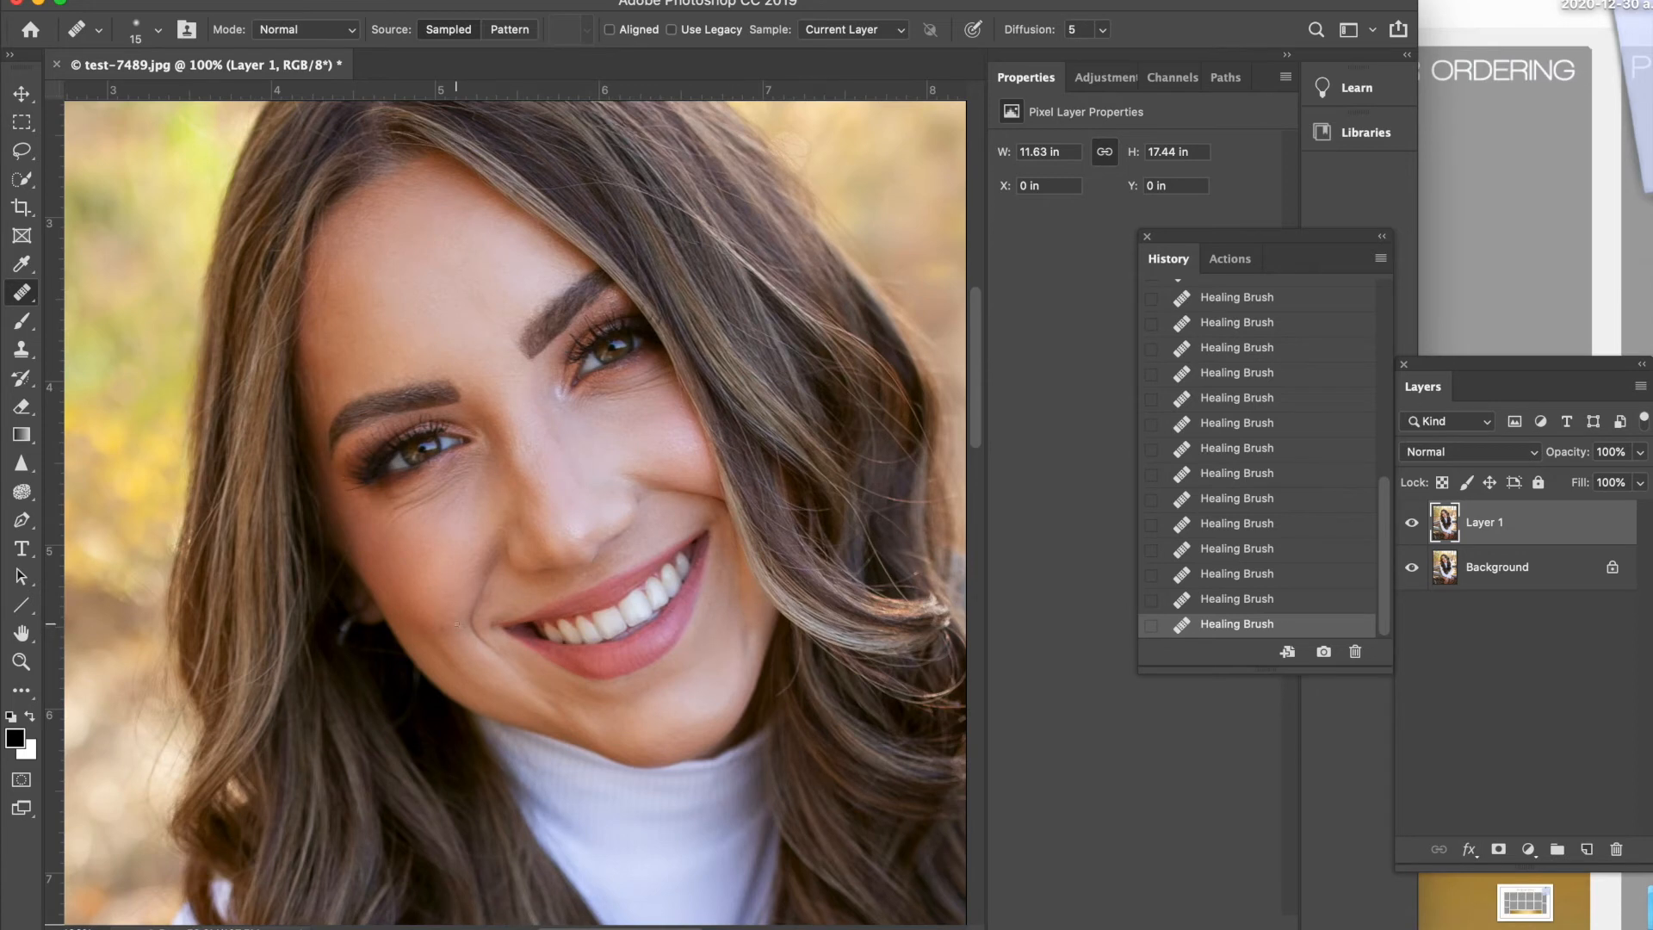
{"action": "left_click", "coordinate": [22, 349]}
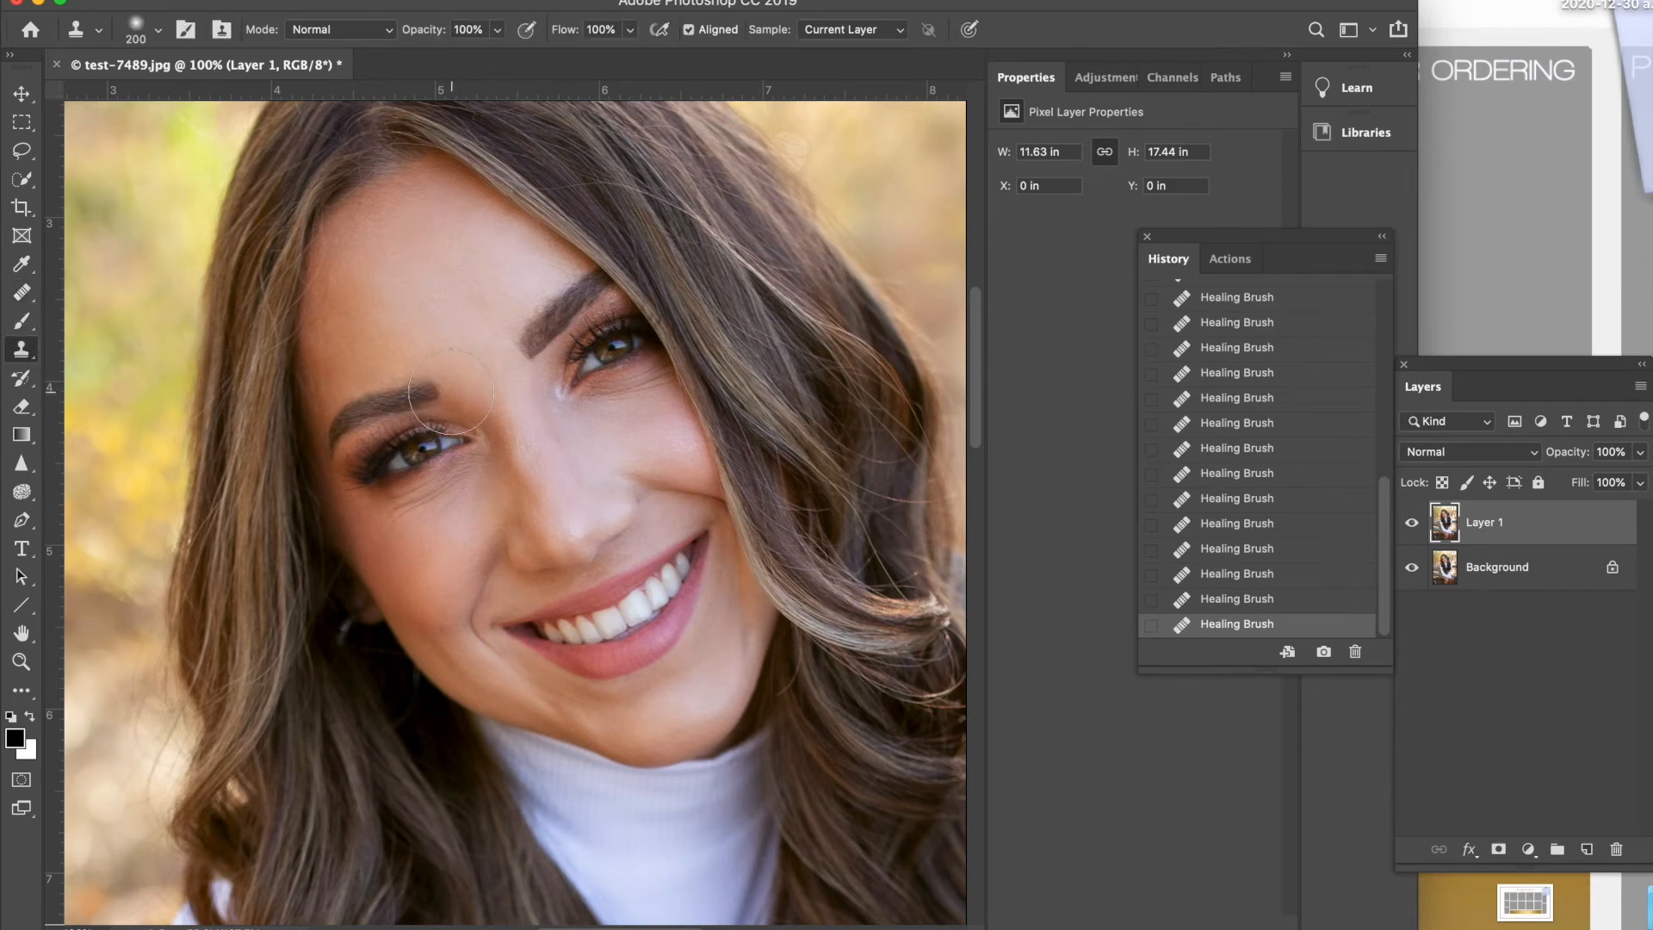
{"action": "left_click_drag", "start_coordinate": [447, 33], "coordinate": [389, 35]}
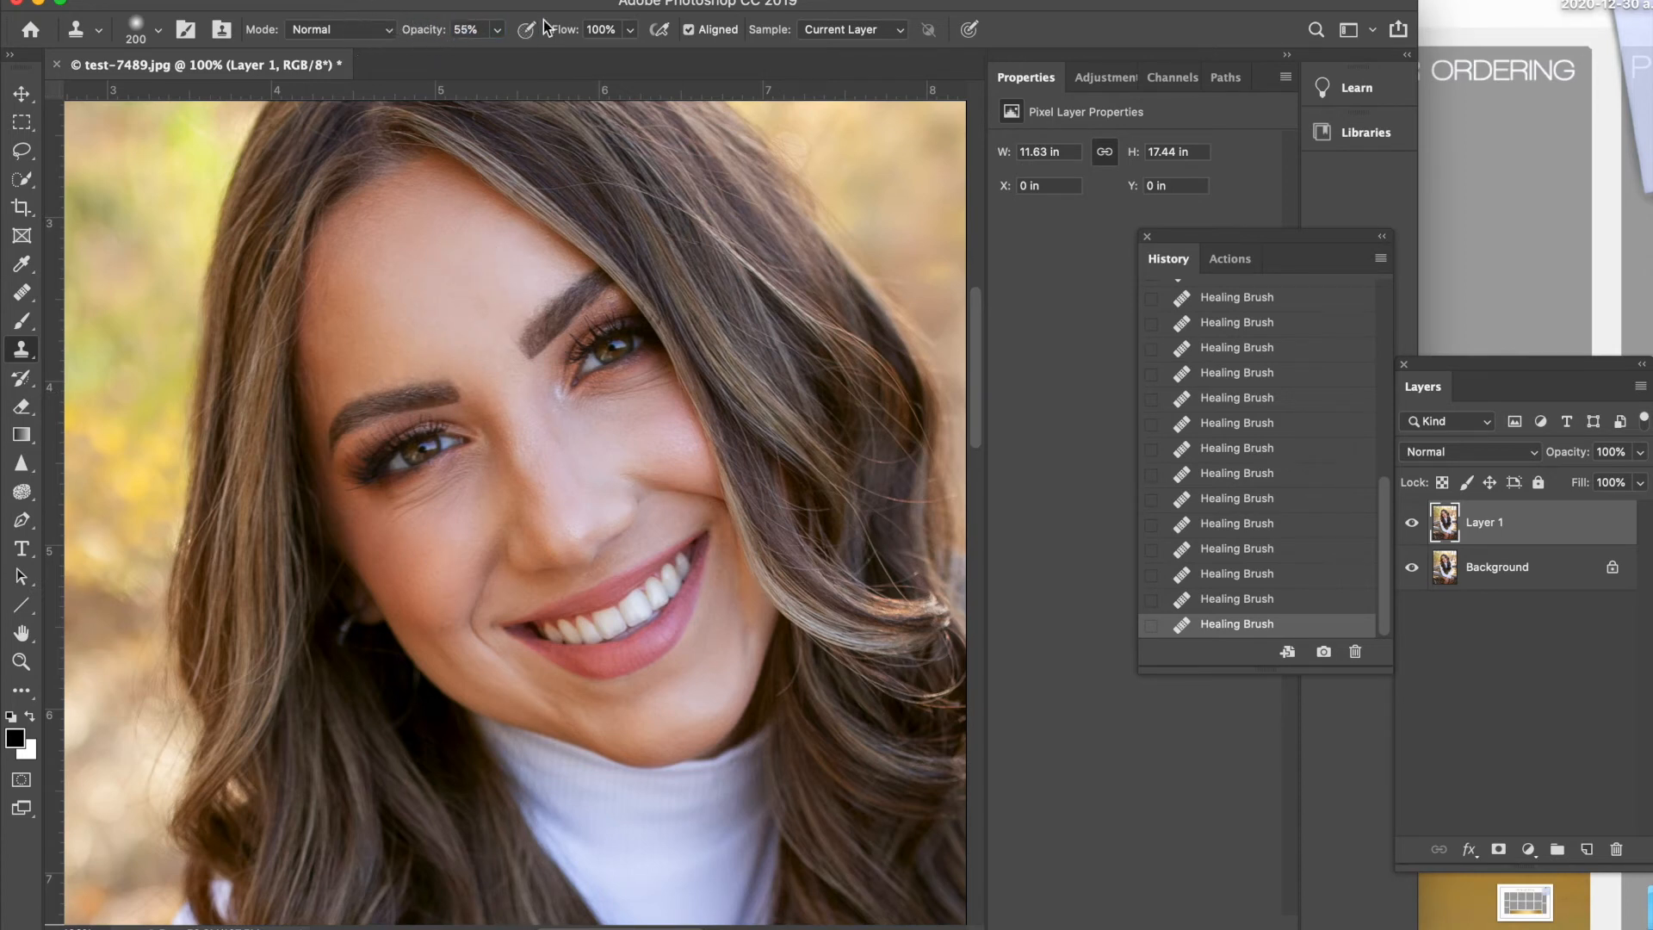
{"action": "left_click_drag", "start_coordinate": [572, 33], "coordinate": [513, 35]}
{"action": "key", "text": "bracketleft"}
{"action": "key", "text": "bracketleft"}
{"action": "key", "text": "bracketleft"}
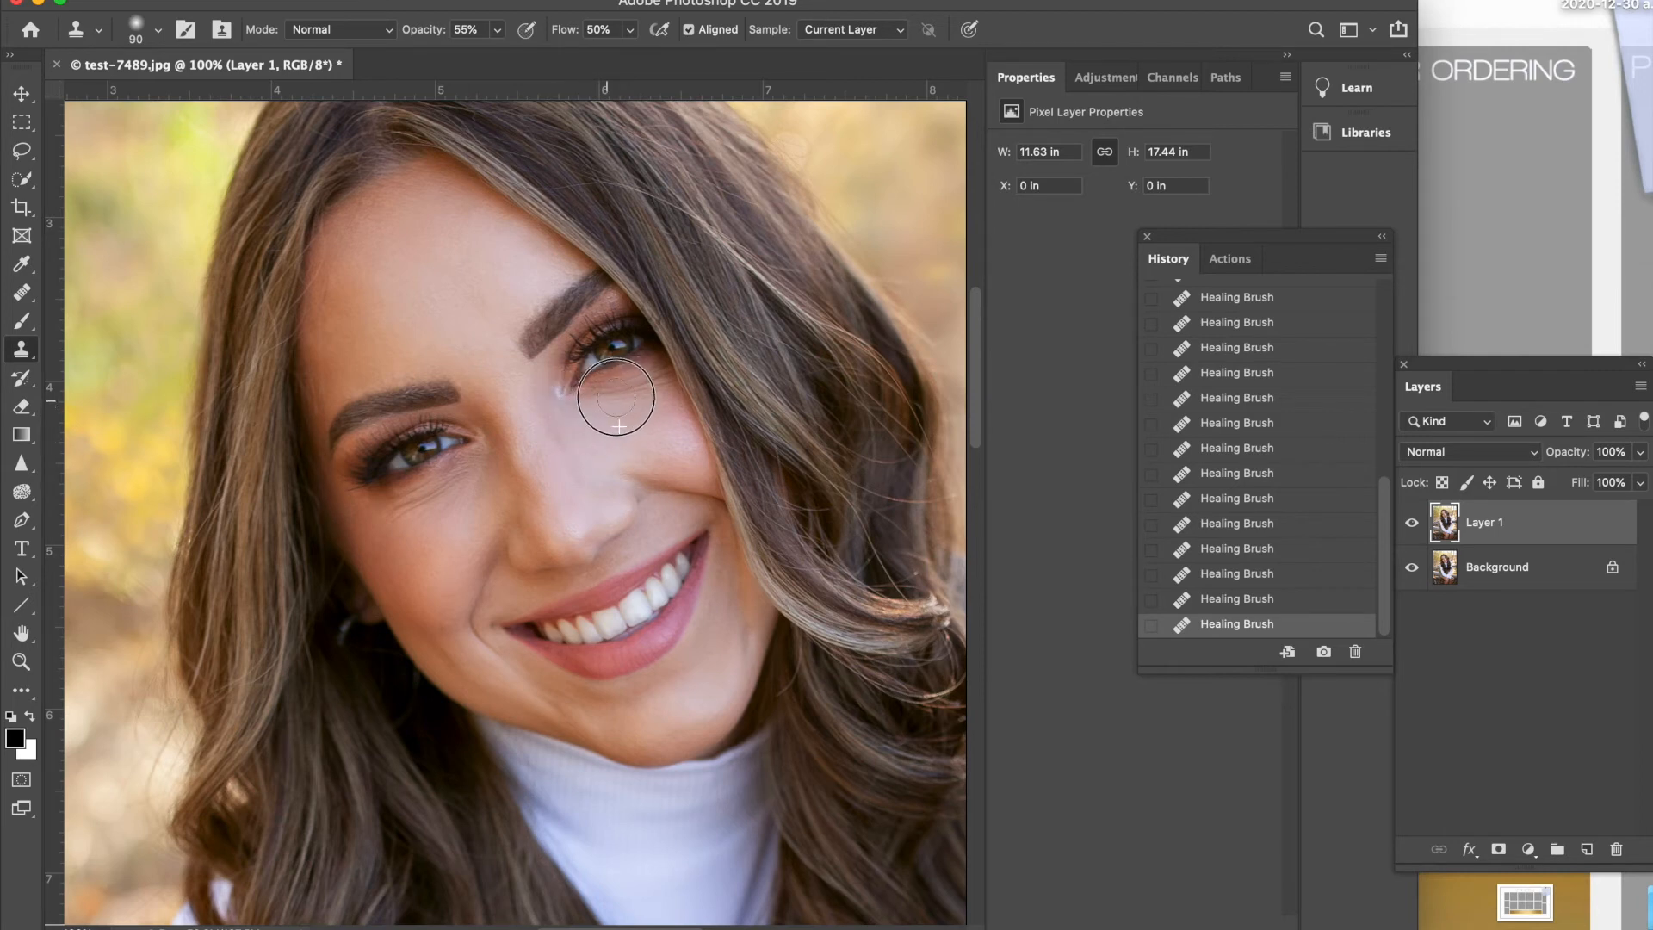
Step: Soften the shadows under the eye on the image's right side with the Clone Stamp, sampling the smooth cheek below
{"action": "left_click_drag", "start_coordinate": [657, 383], "coordinate": [594, 403]}
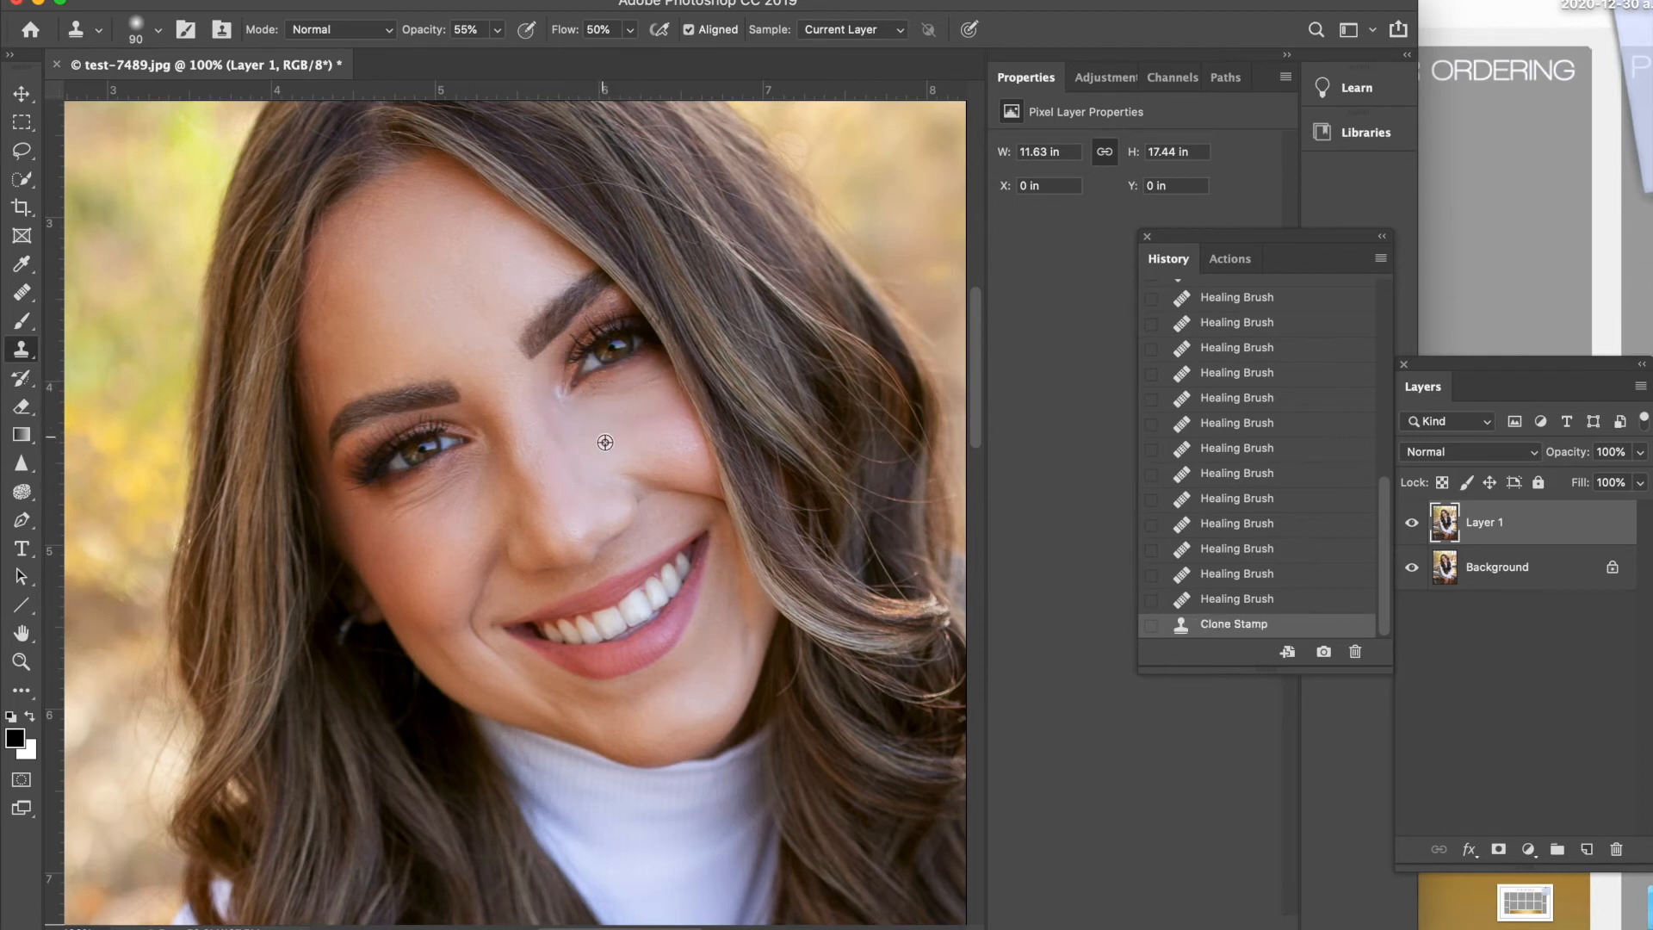
{"action": "left_click", "coordinate": [653, 404]}
{"action": "left_click", "coordinate": [663, 390]}
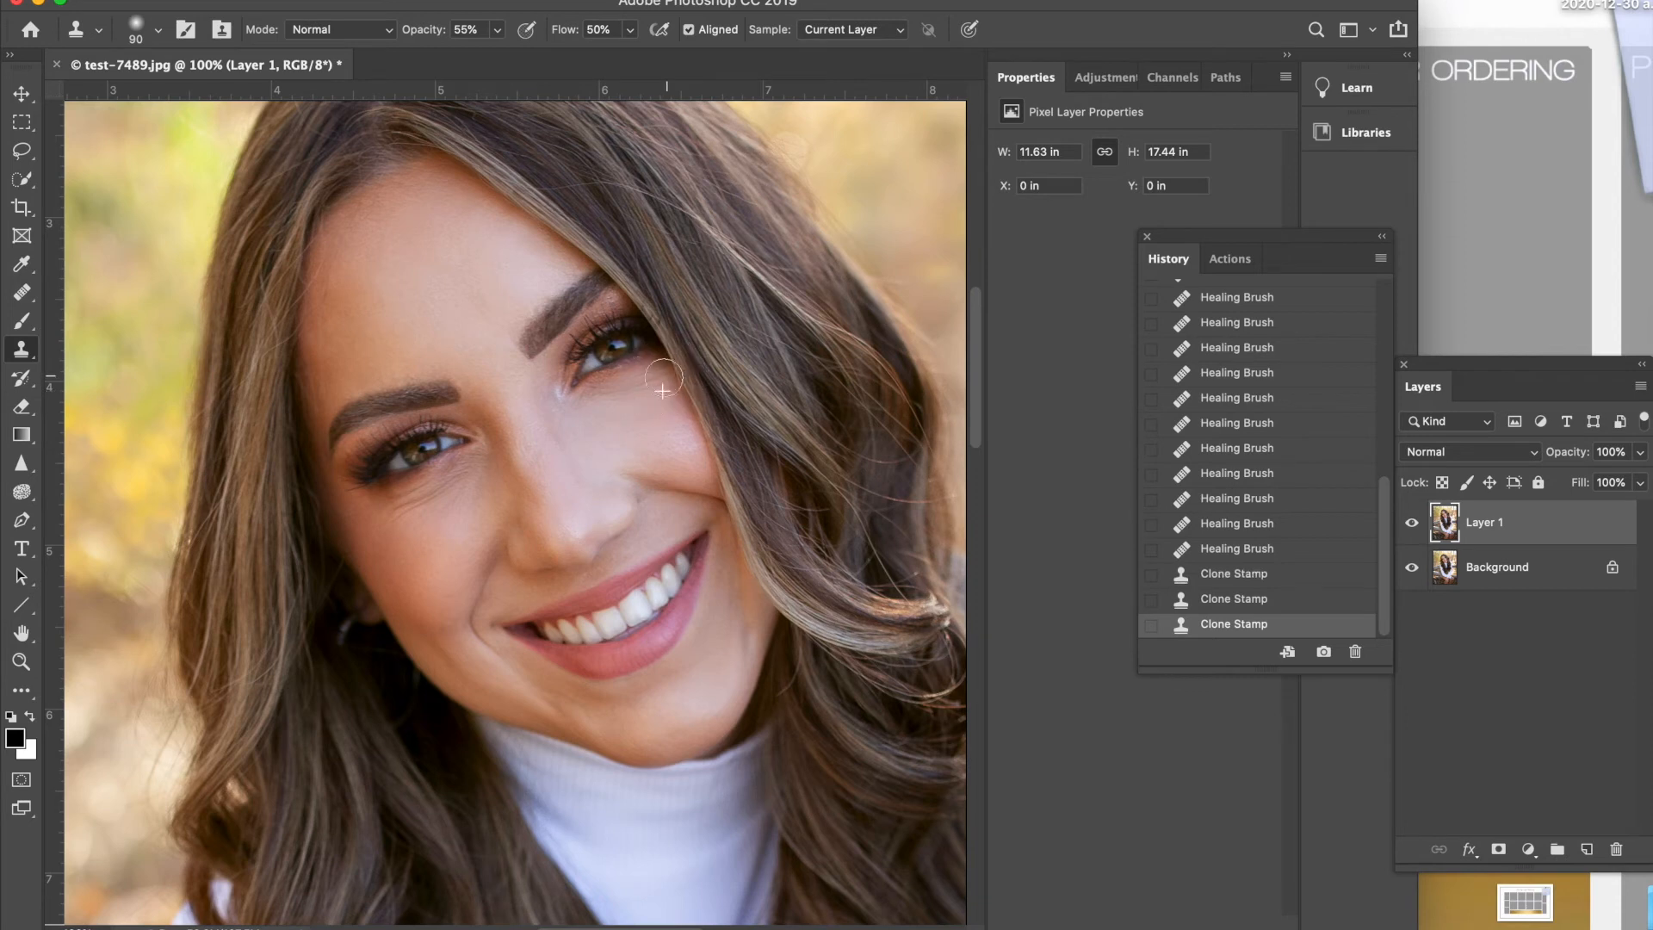
{"action": "left_click", "coordinate": [603, 423], "text": "alt"}
{"action": "left_click", "coordinate": [583, 409]}
{"action": "left_click", "coordinate": [605, 408]}
Step: Compare the face before and after the Clone Stamp strokes using the history states, ending on the latest one
{"action": "left_click", "coordinate": [1218, 508]}
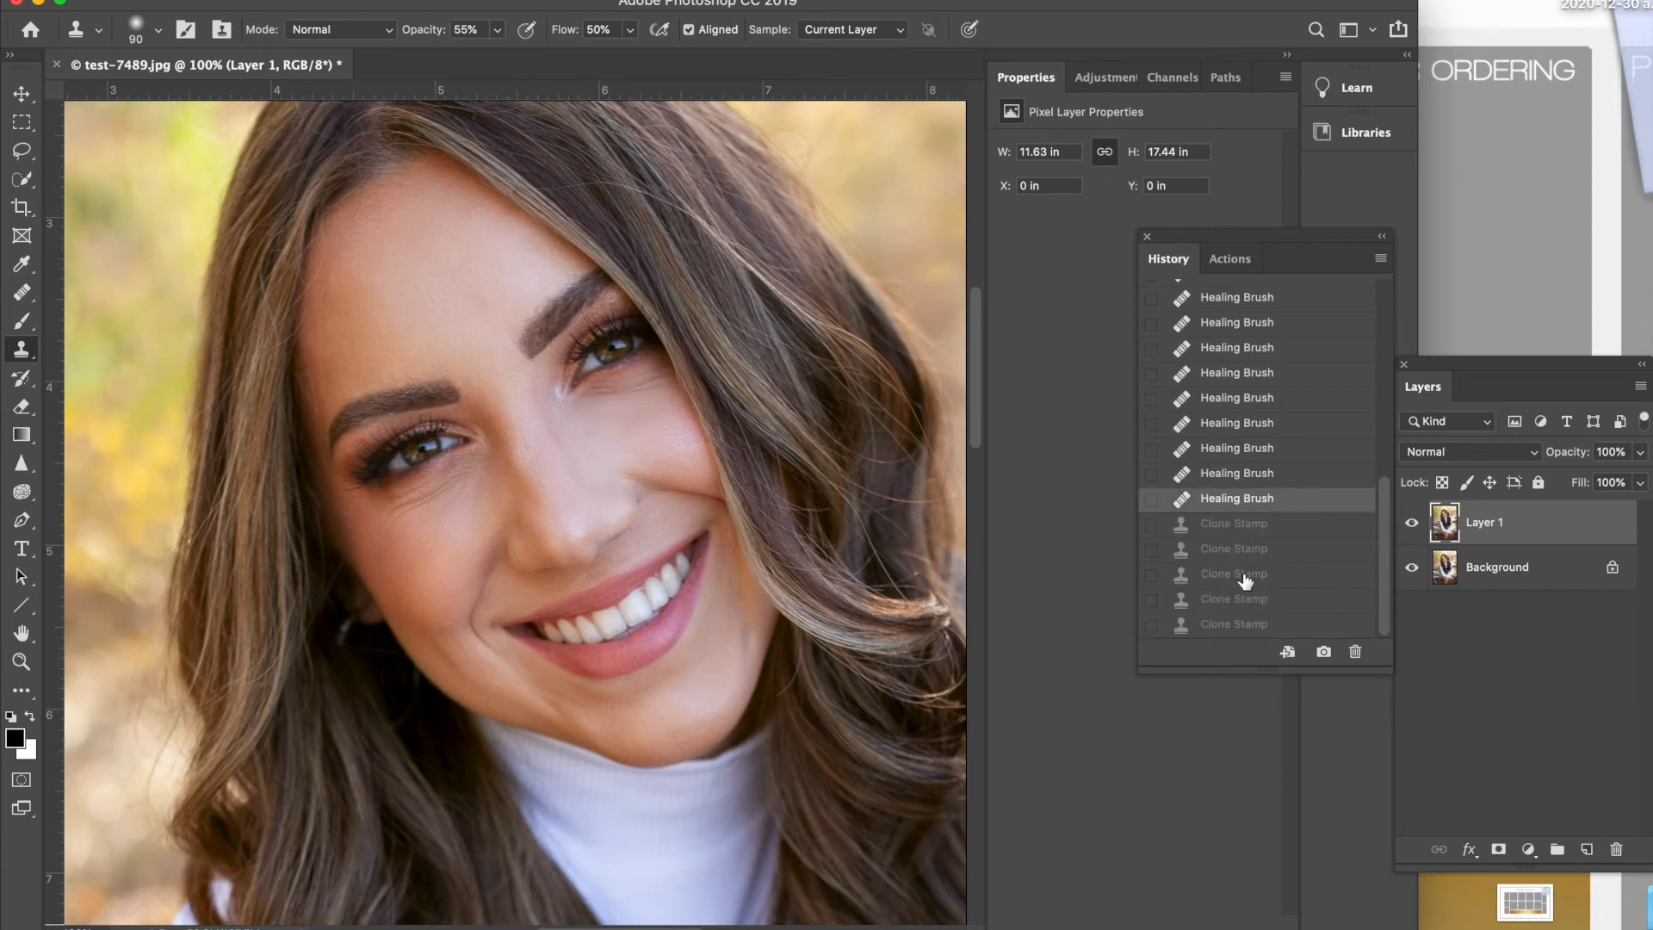
{"action": "left_click", "coordinate": [1230, 624]}
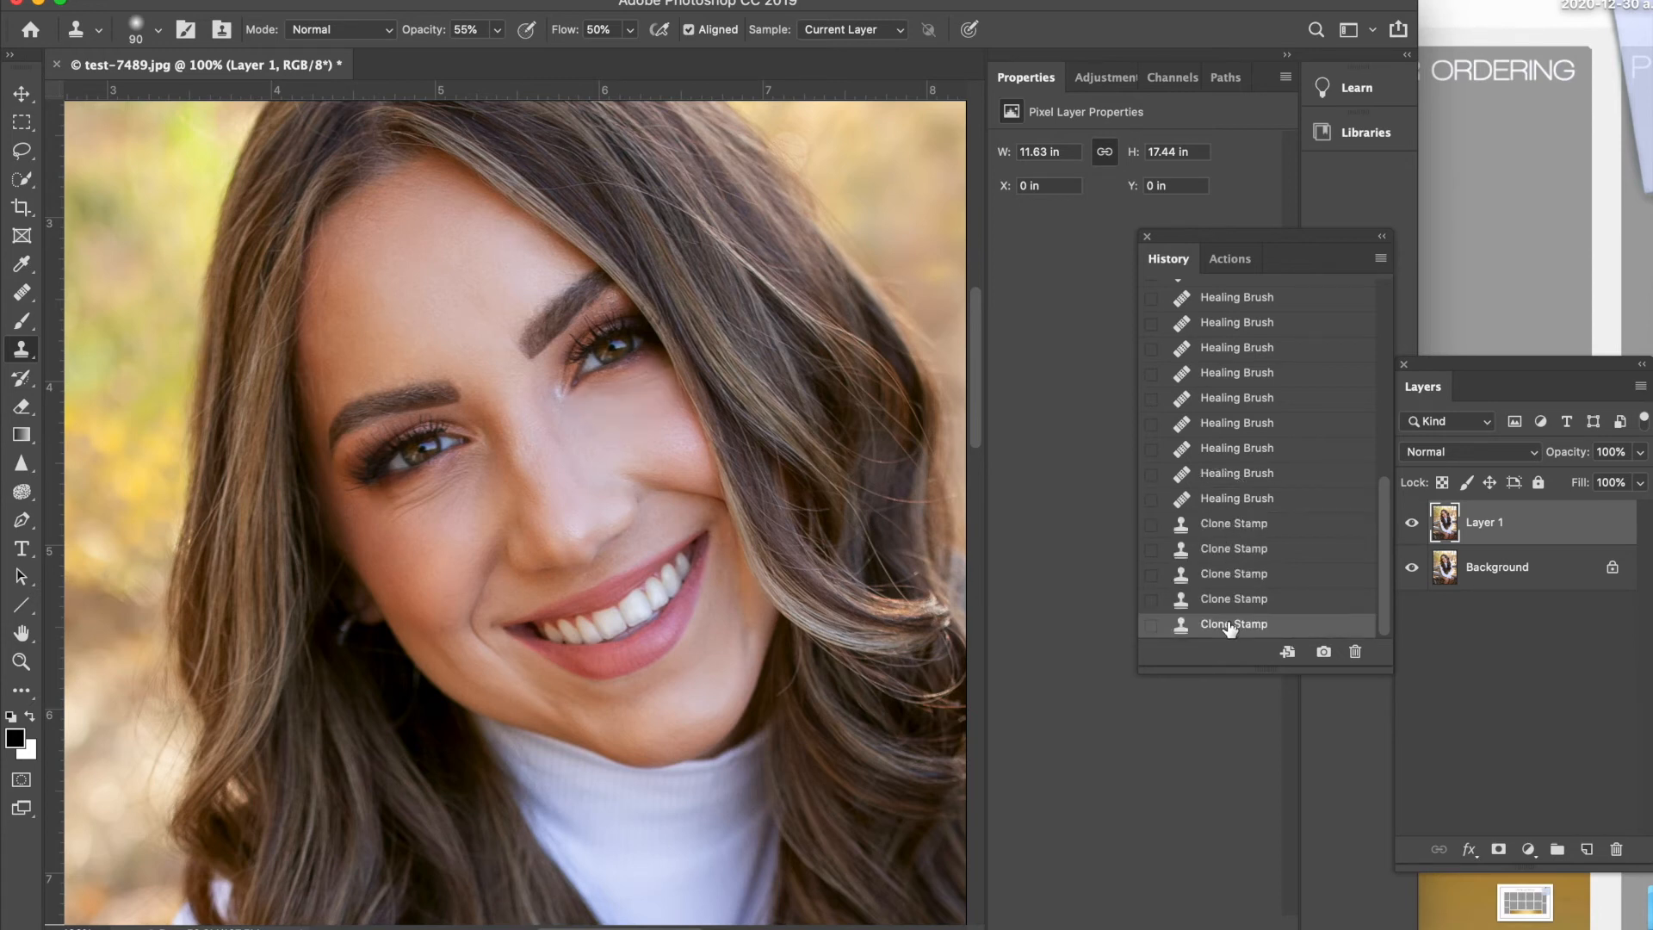
{"action": "left_click", "coordinate": [1222, 508]}
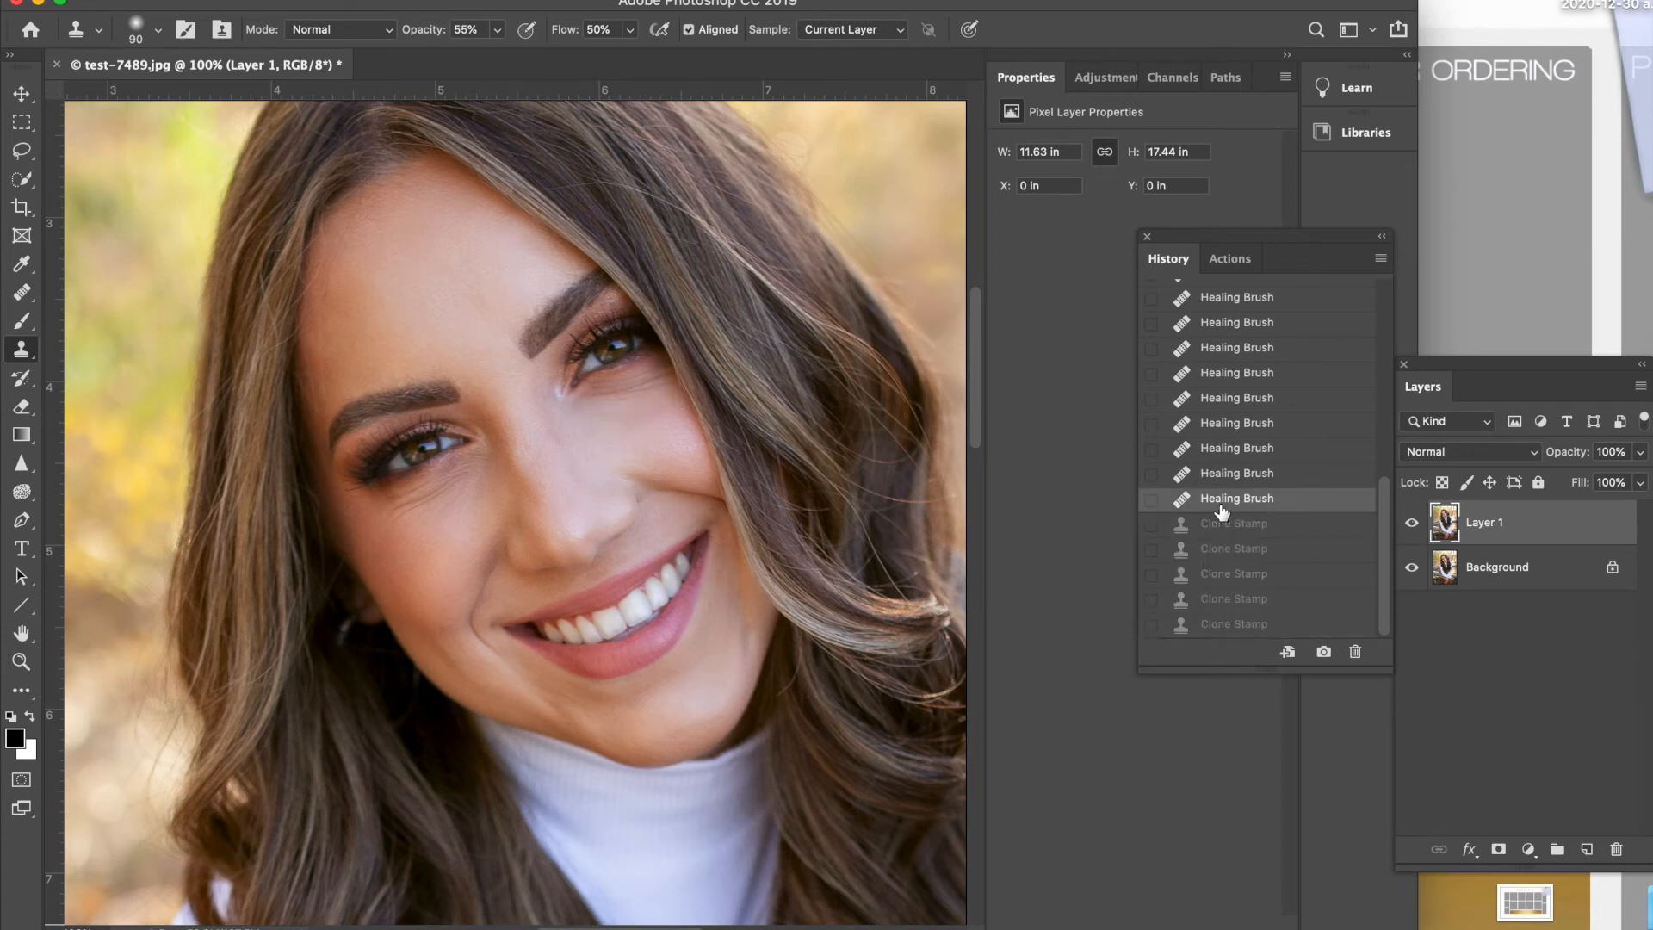
{"action": "left_click", "coordinate": [1218, 627]}
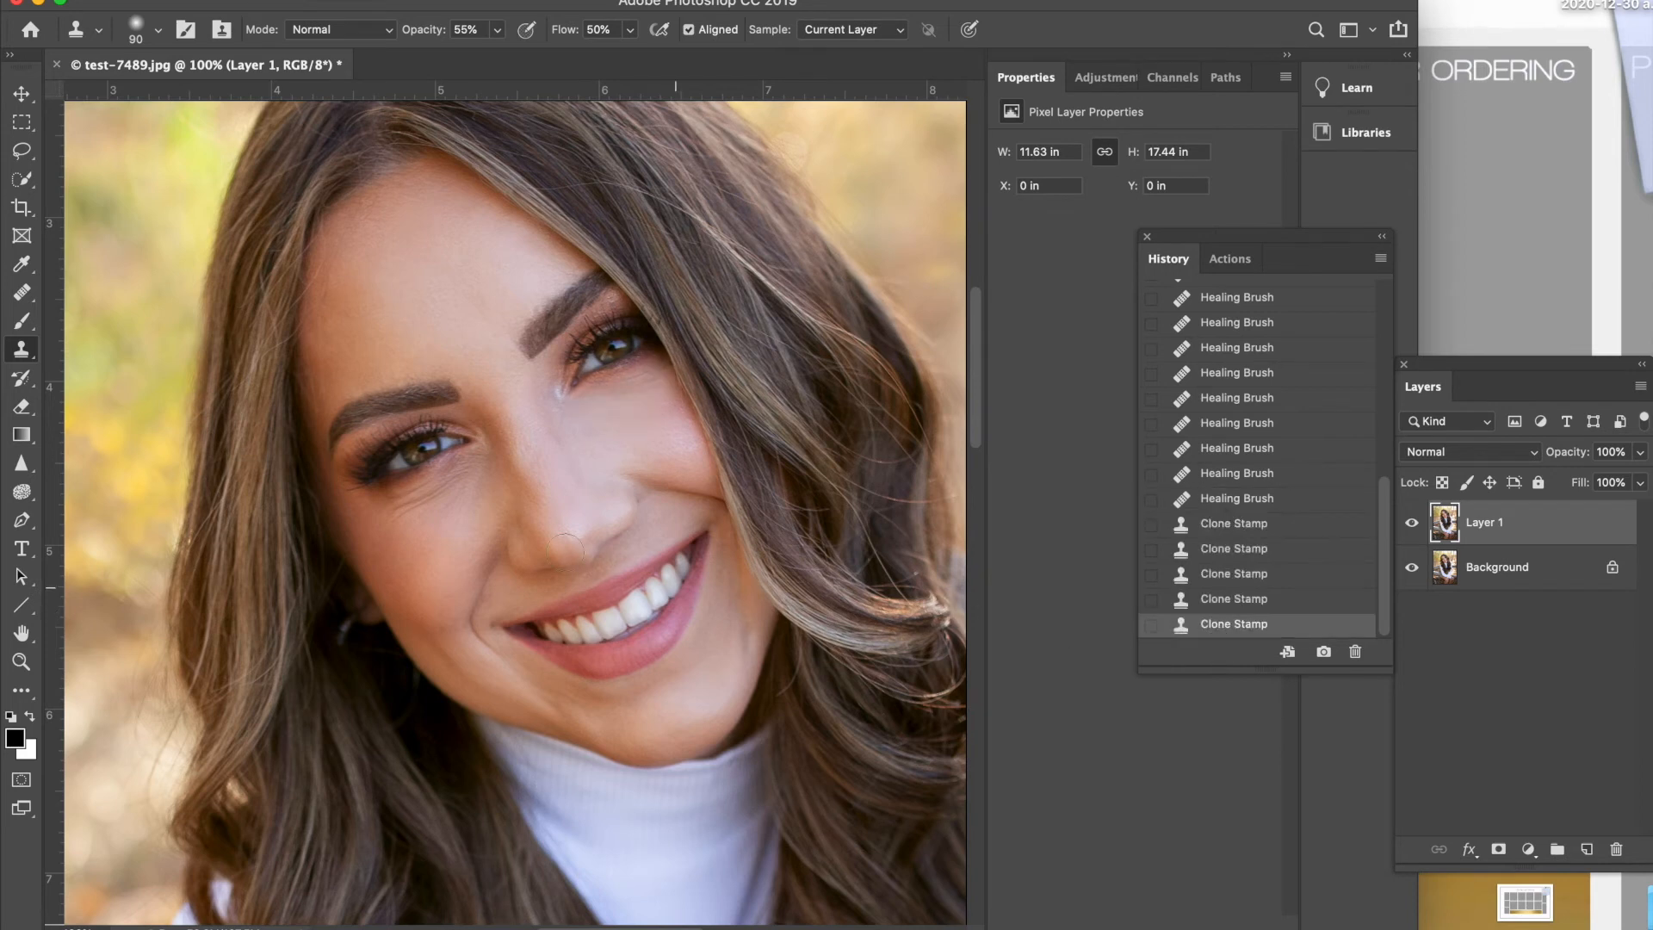
Step: Soften the lines and shadows under the eye on the image's left side with the Clone Stamp
{"action": "left_click", "coordinate": [417, 503]}
{"action": "left_click", "coordinate": [475, 486]}
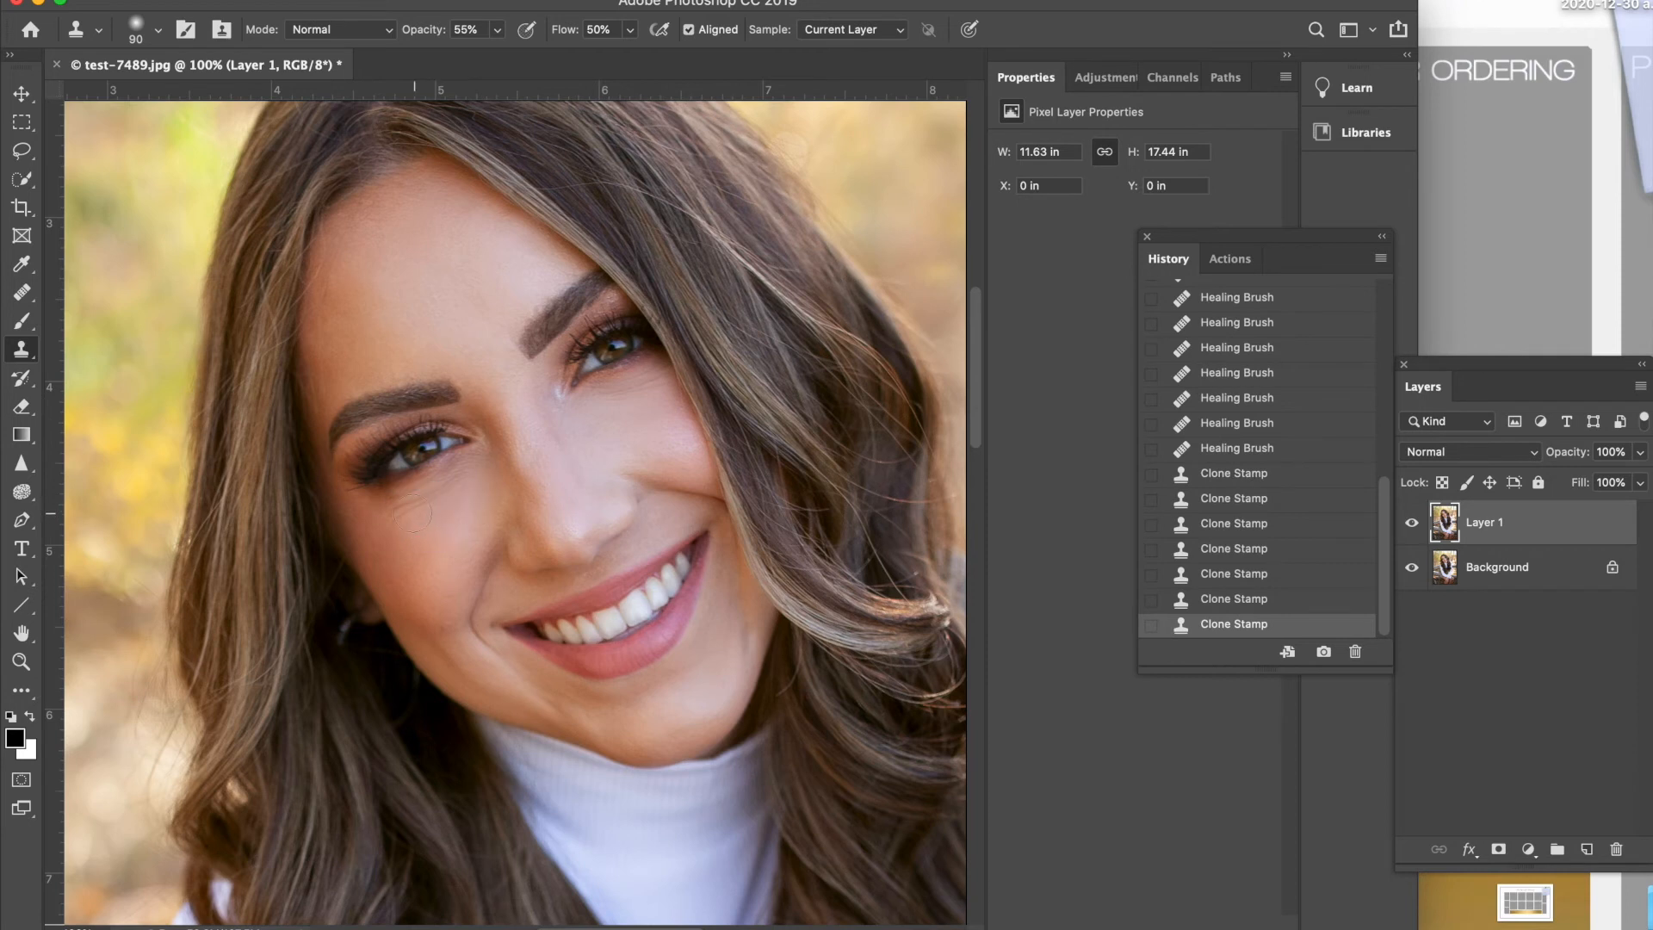
{"action": "left_click", "coordinate": [385, 511]}
{"action": "left_click", "coordinate": [412, 517]}
{"action": "left_click", "coordinate": [453, 510]}
Step: Smooth the skin along the bridge of the nose with the Clone Stamp, sampling from the nose tip and upper bridge
{"action": "left_click", "coordinate": [512, 421]}
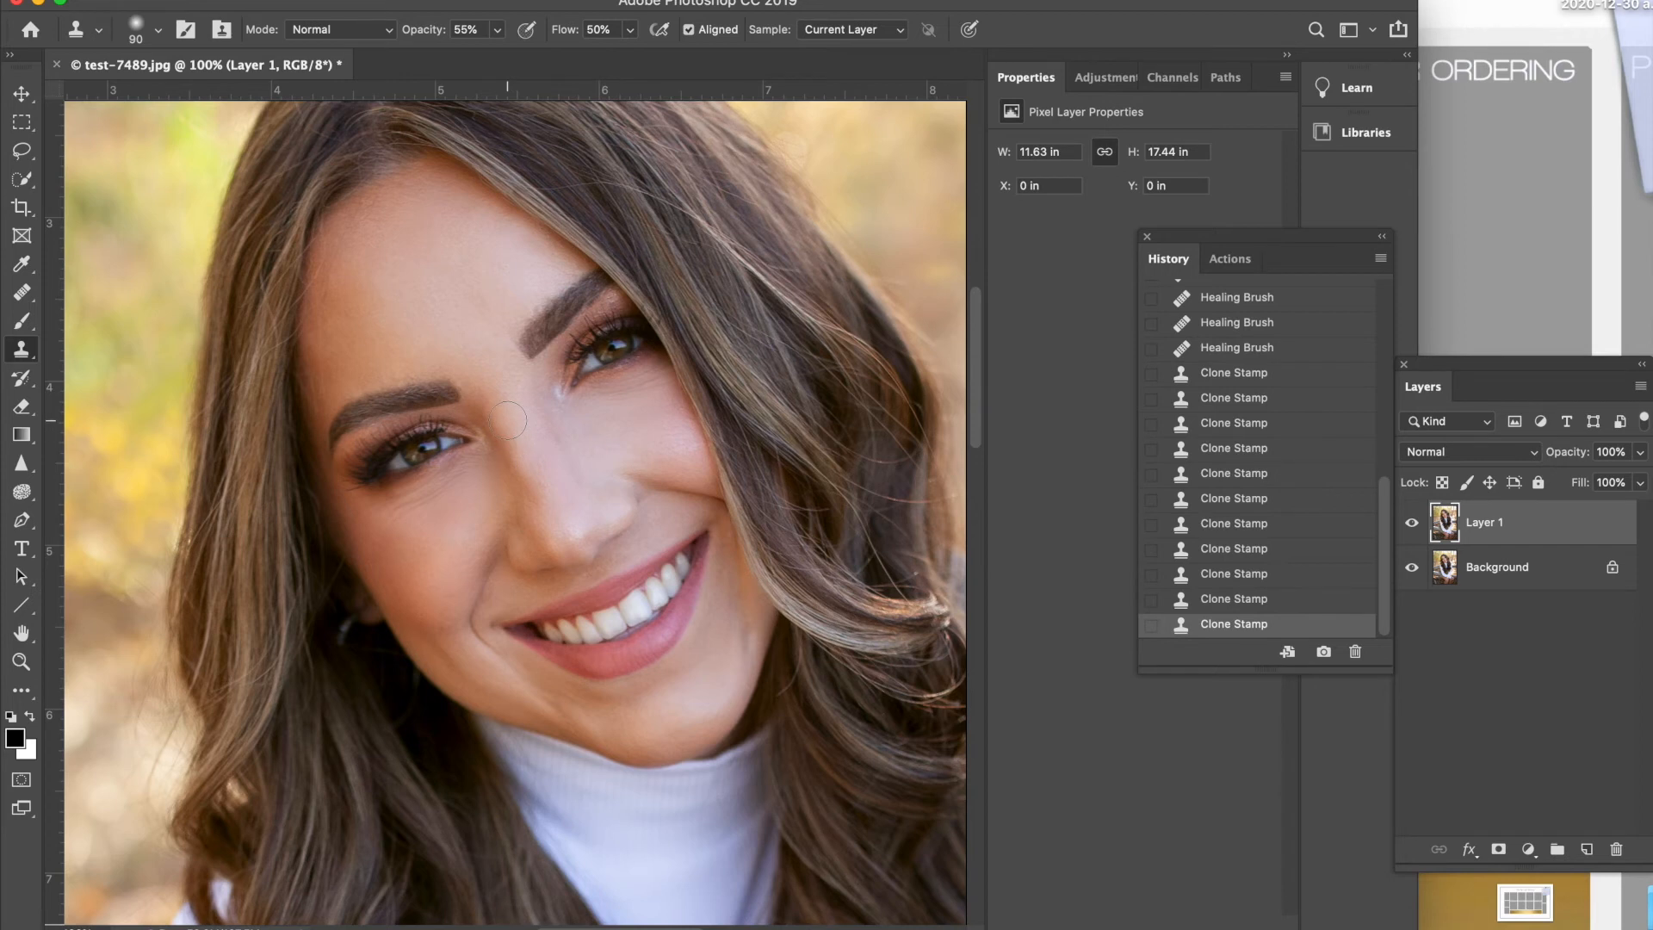
{"action": "left_click", "coordinate": [556, 508], "text": "alt"}
{"action": "left_click", "coordinate": [543, 484]}
{"action": "left_click", "coordinate": [516, 413], "text": "alt"}
{"action": "left_click", "coordinate": [540, 456]}
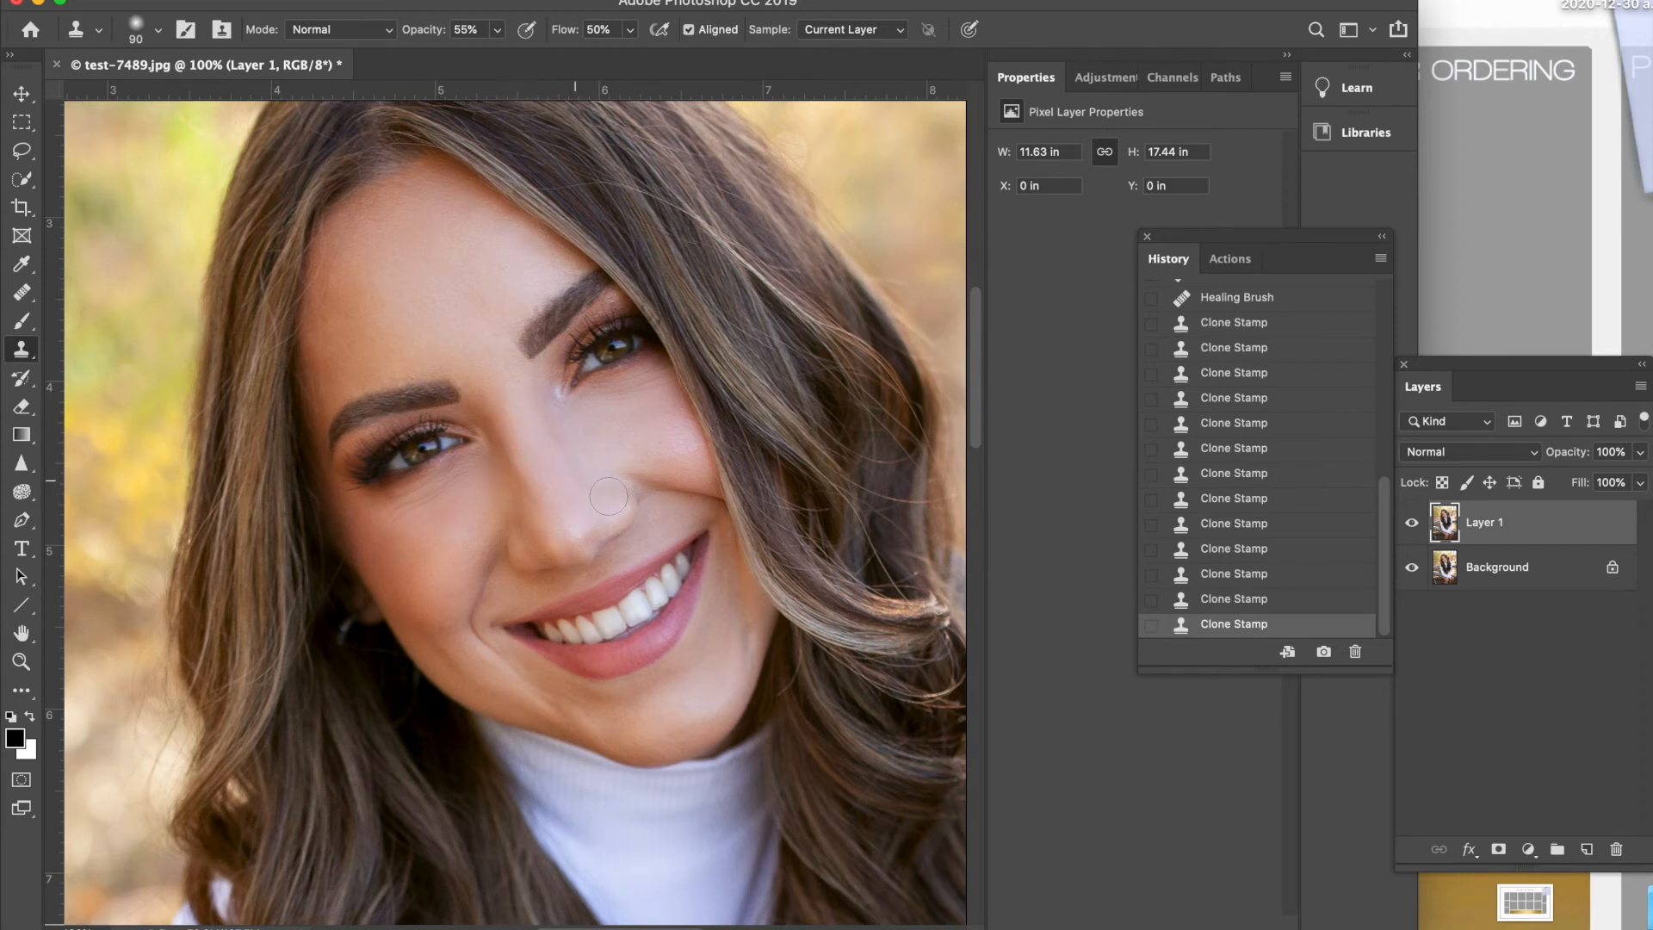
Step: Even out the upper forehead with a 150 px Clone Stamp, sampling from the nearby forehead skin
{"action": "key", "text": "bracketright"}
{"action": "key", "text": "bracketright"}
{"action": "key", "text": "bracketright"}
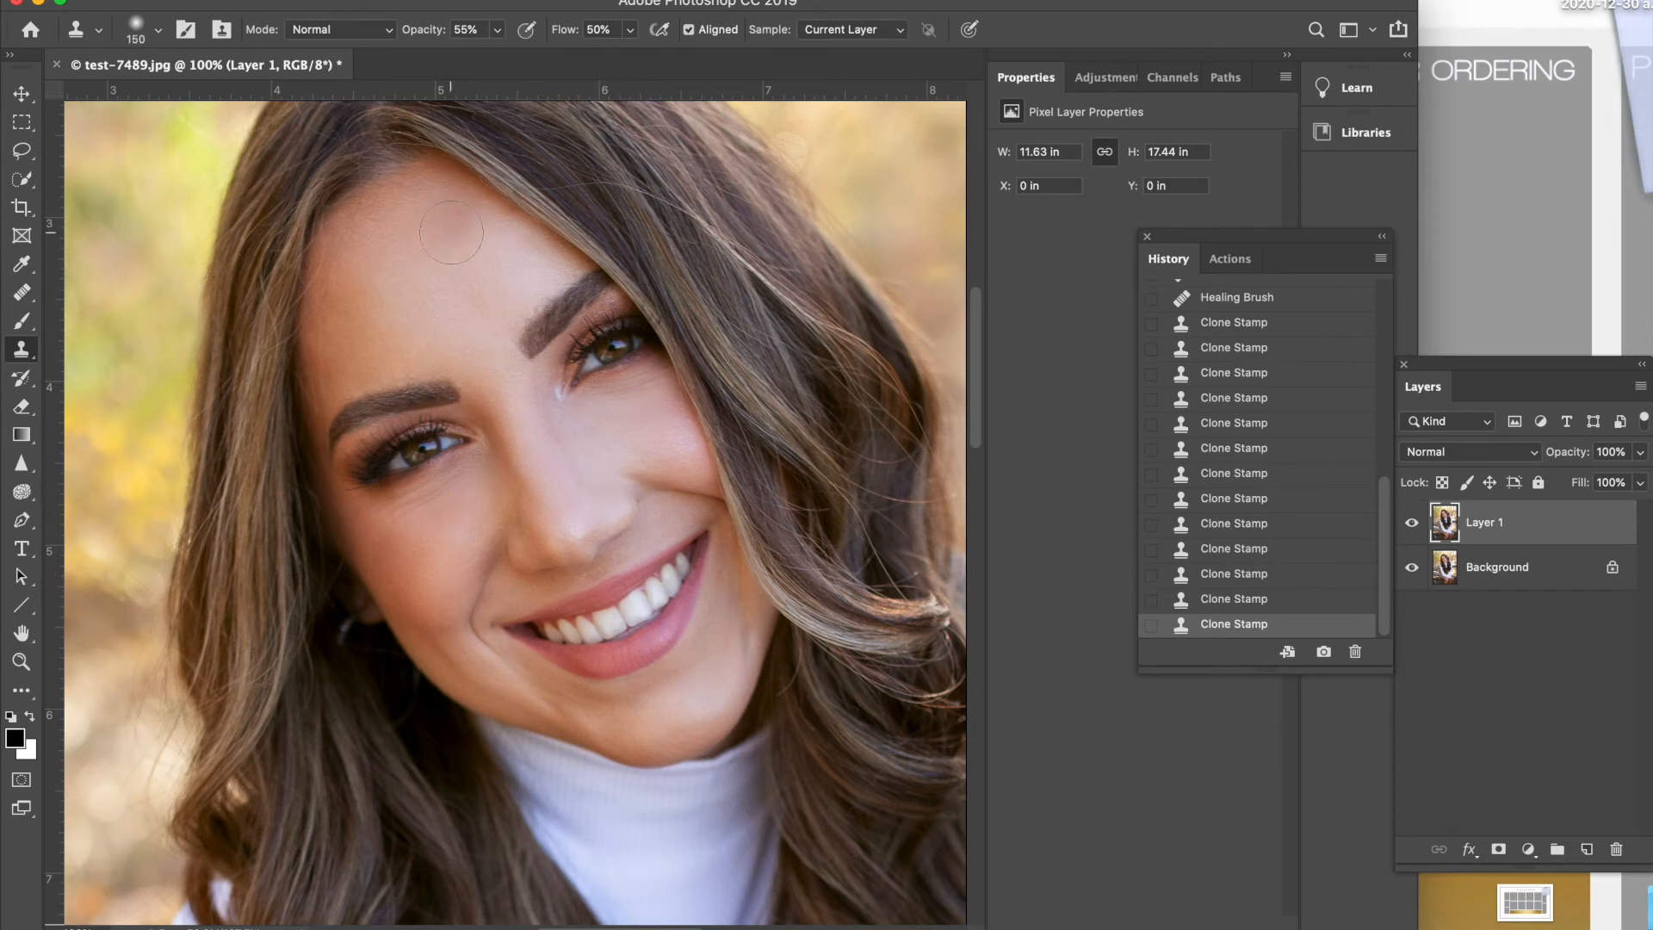
{"action": "left_click", "coordinate": [418, 285], "text": "alt"}
{"action": "left_click", "coordinate": [405, 254]}
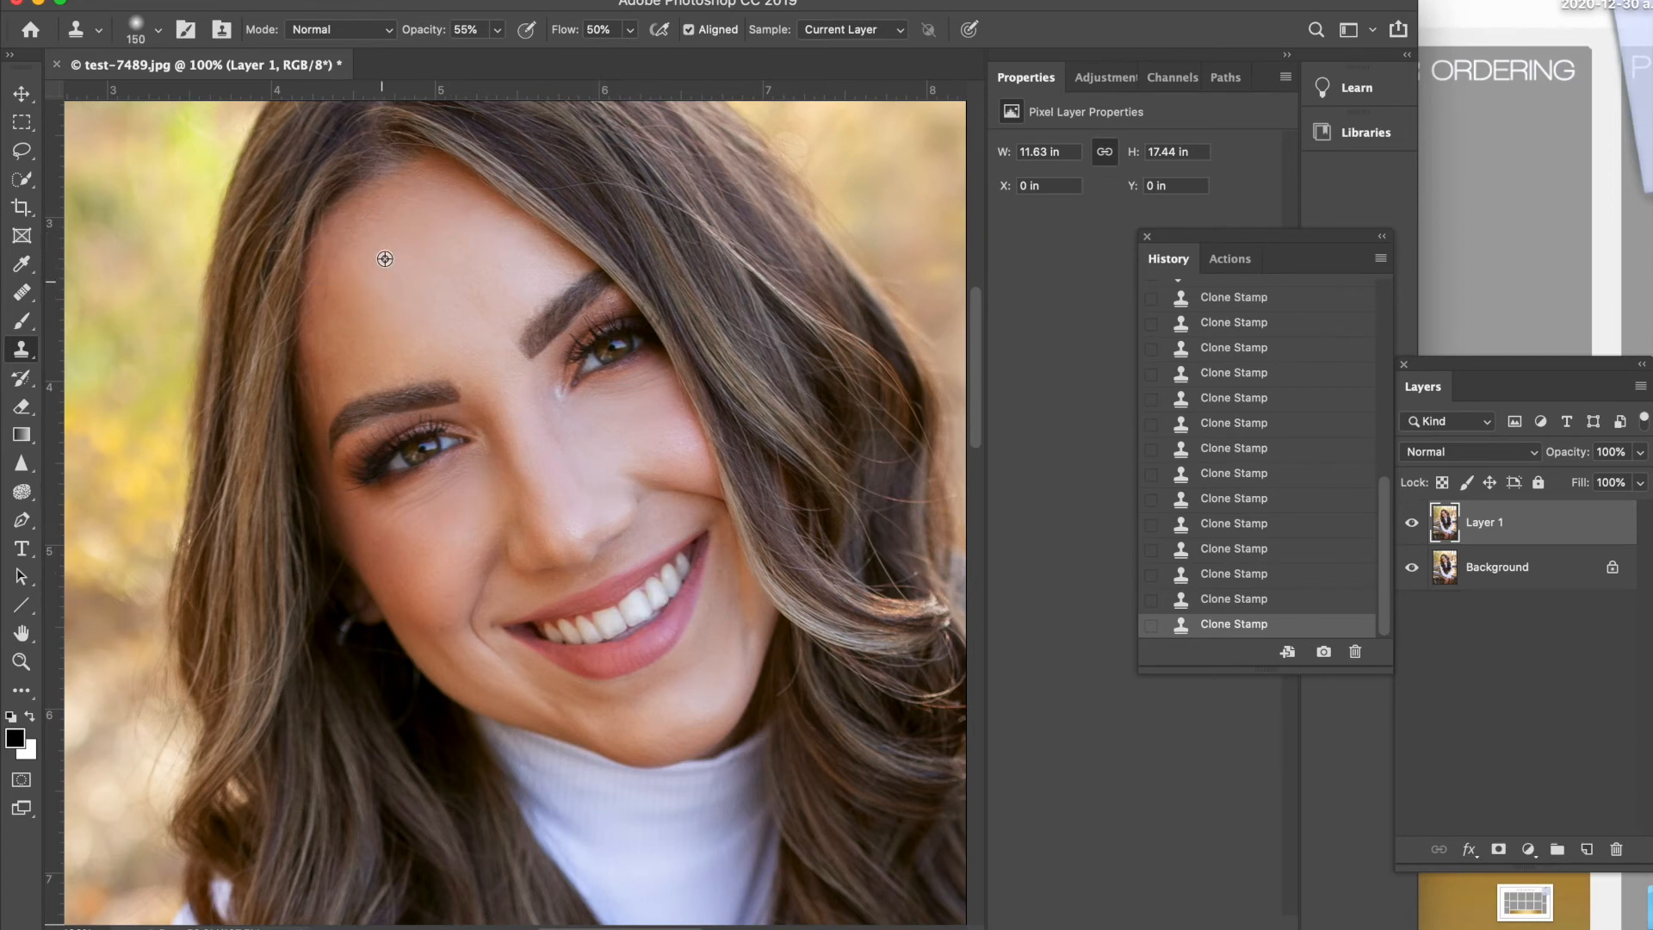
{"action": "left_click", "coordinate": [465, 242]}
Step: Smooth the cheek beside the left smile line and the cheek below the right-hand eye with an 80 px Clone Stamp
{"action": "left_click", "coordinate": [418, 550], "text": "alt"}
{"action": "left_click_drag", "start_coordinate": [431, 579], "coordinate": [461, 580]}
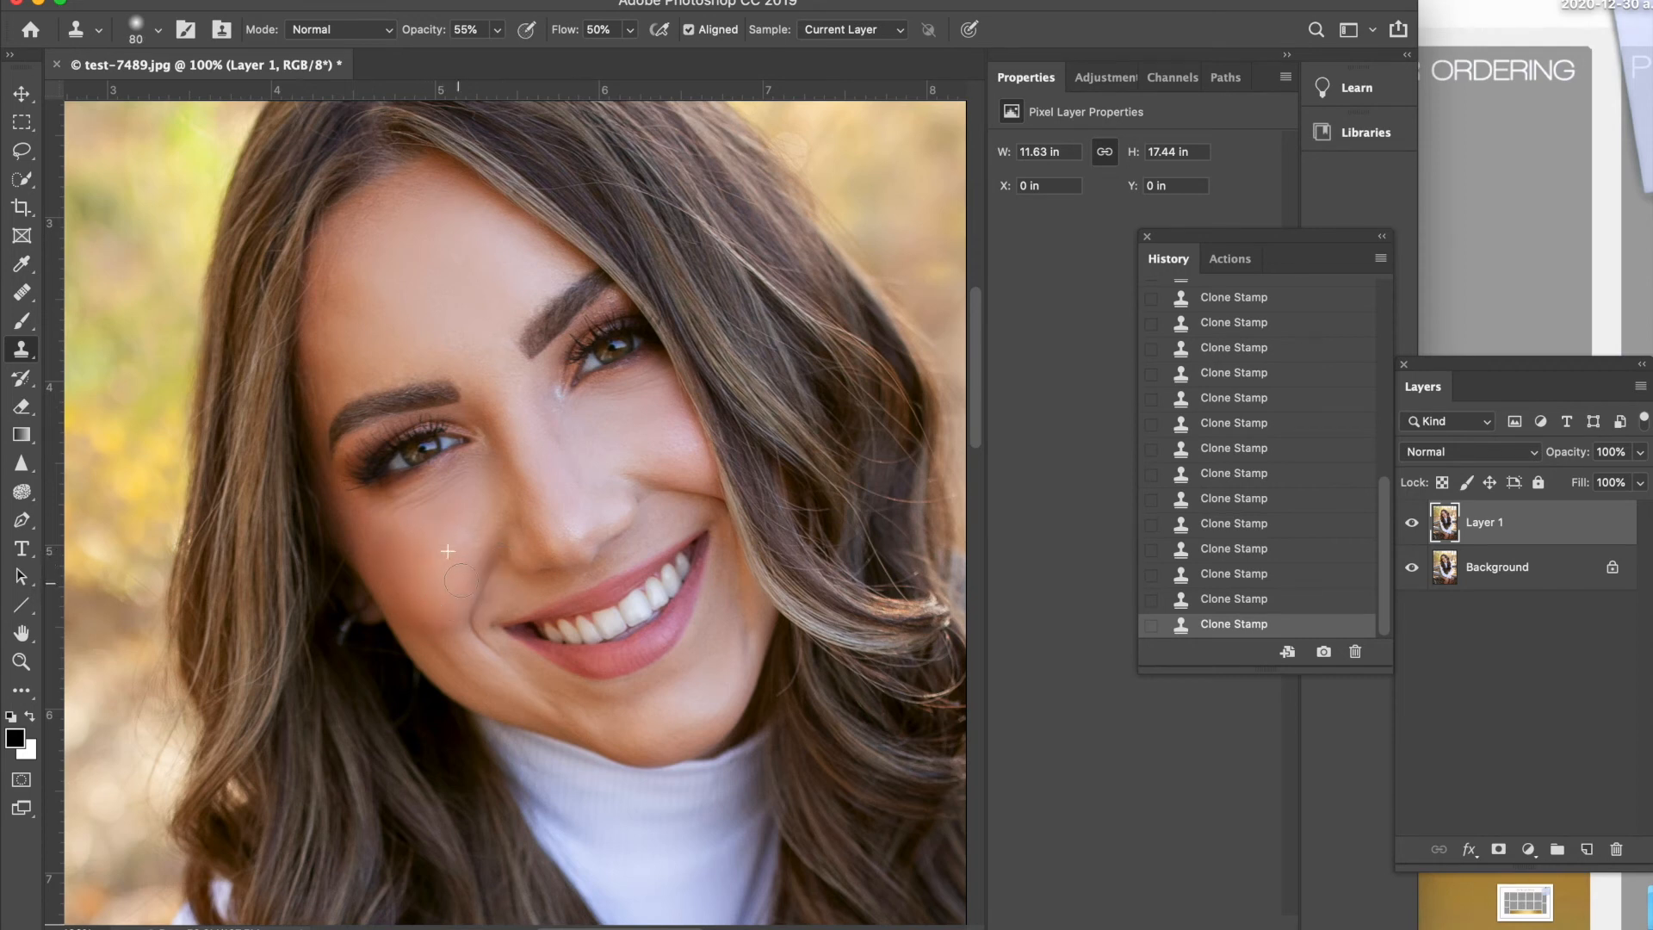
{"action": "left_click", "coordinate": [642, 421], "text": "alt"}
{"action": "mouse_move", "coordinate": [658, 443]}
{"action": "left_mouse_down"}
{"action": "mouse_move", "coordinate": [678, 456]}
{"action": "mouse_move", "coordinate": [645, 409]}
{"action": "left_mouse_up"}
{"action": "left_click", "coordinate": [681, 458], "text": "alt"}
Step: Select the teeth with the Lasso tool and add a Hue/Saturation adjustment layer for that selection
{"action": "scroll", "coordinate": [597, 711], "scroll_direction": "down", "scroll_amount": 1}
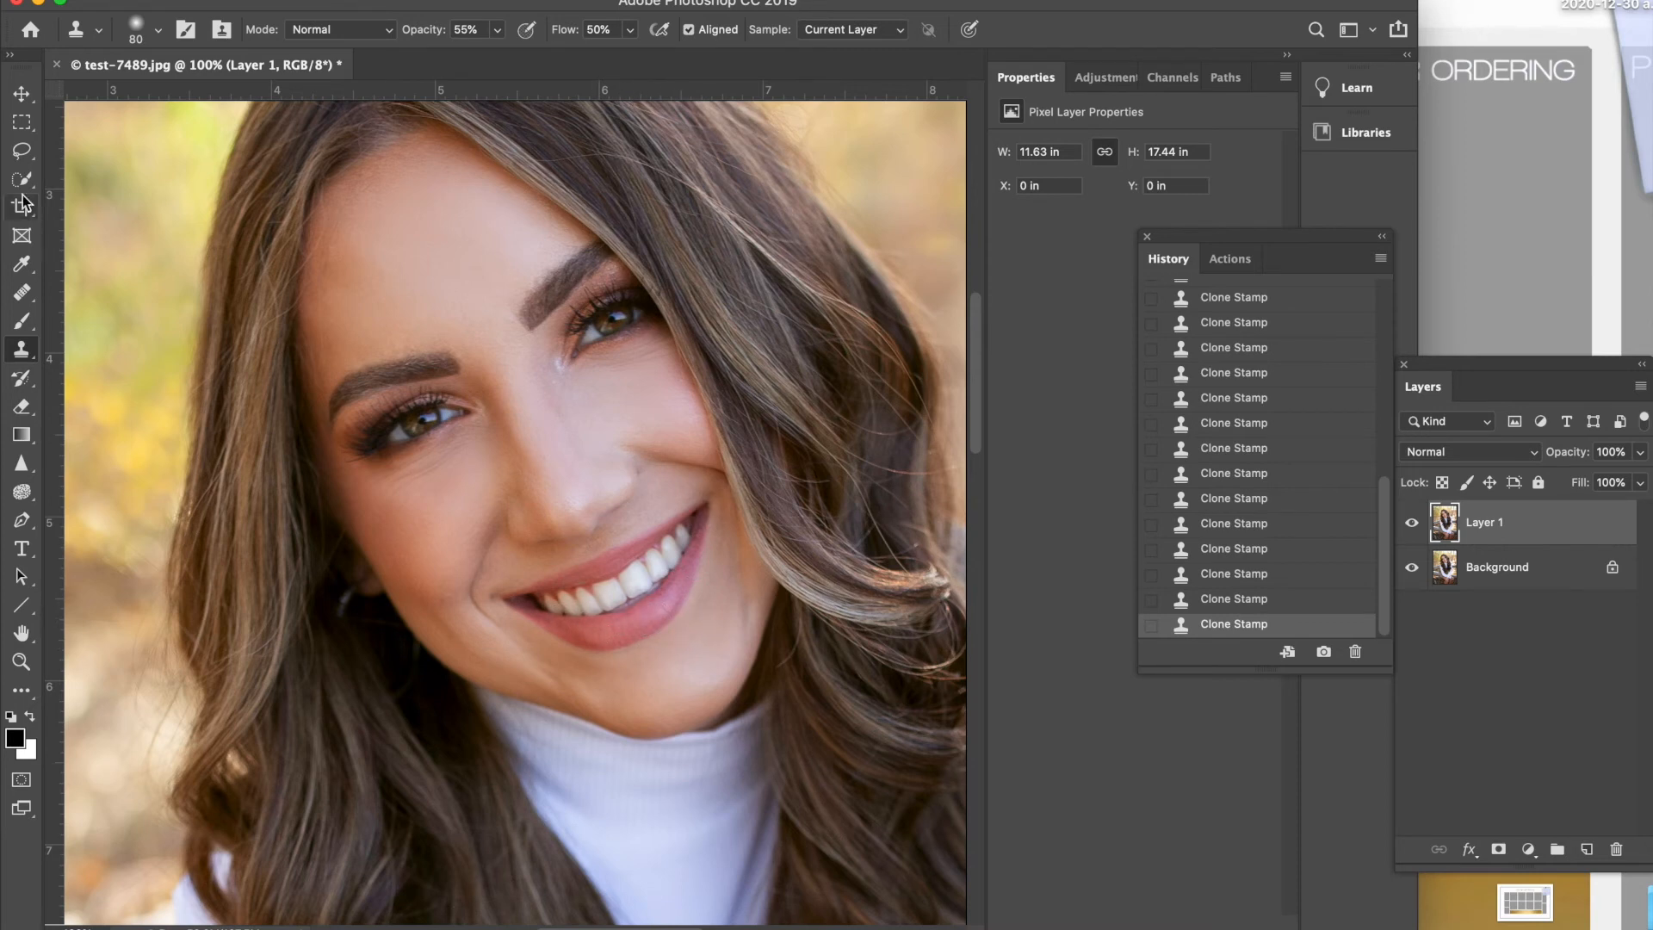
{"action": "left_click", "coordinate": [22, 151]}
{"action": "mouse_move", "coordinate": [524, 593]}
{"action": "left_mouse_down"}
{"action": "mouse_move", "coordinate": [672, 516]}
{"action": "mouse_move", "coordinate": [689, 530]}
{"action": "mouse_move", "coordinate": [659, 595]}
{"action": "mouse_move", "coordinate": [575, 631]}
{"action": "mouse_move", "coordinate": [523, 596]}
{"action": "left_mouse_up"}
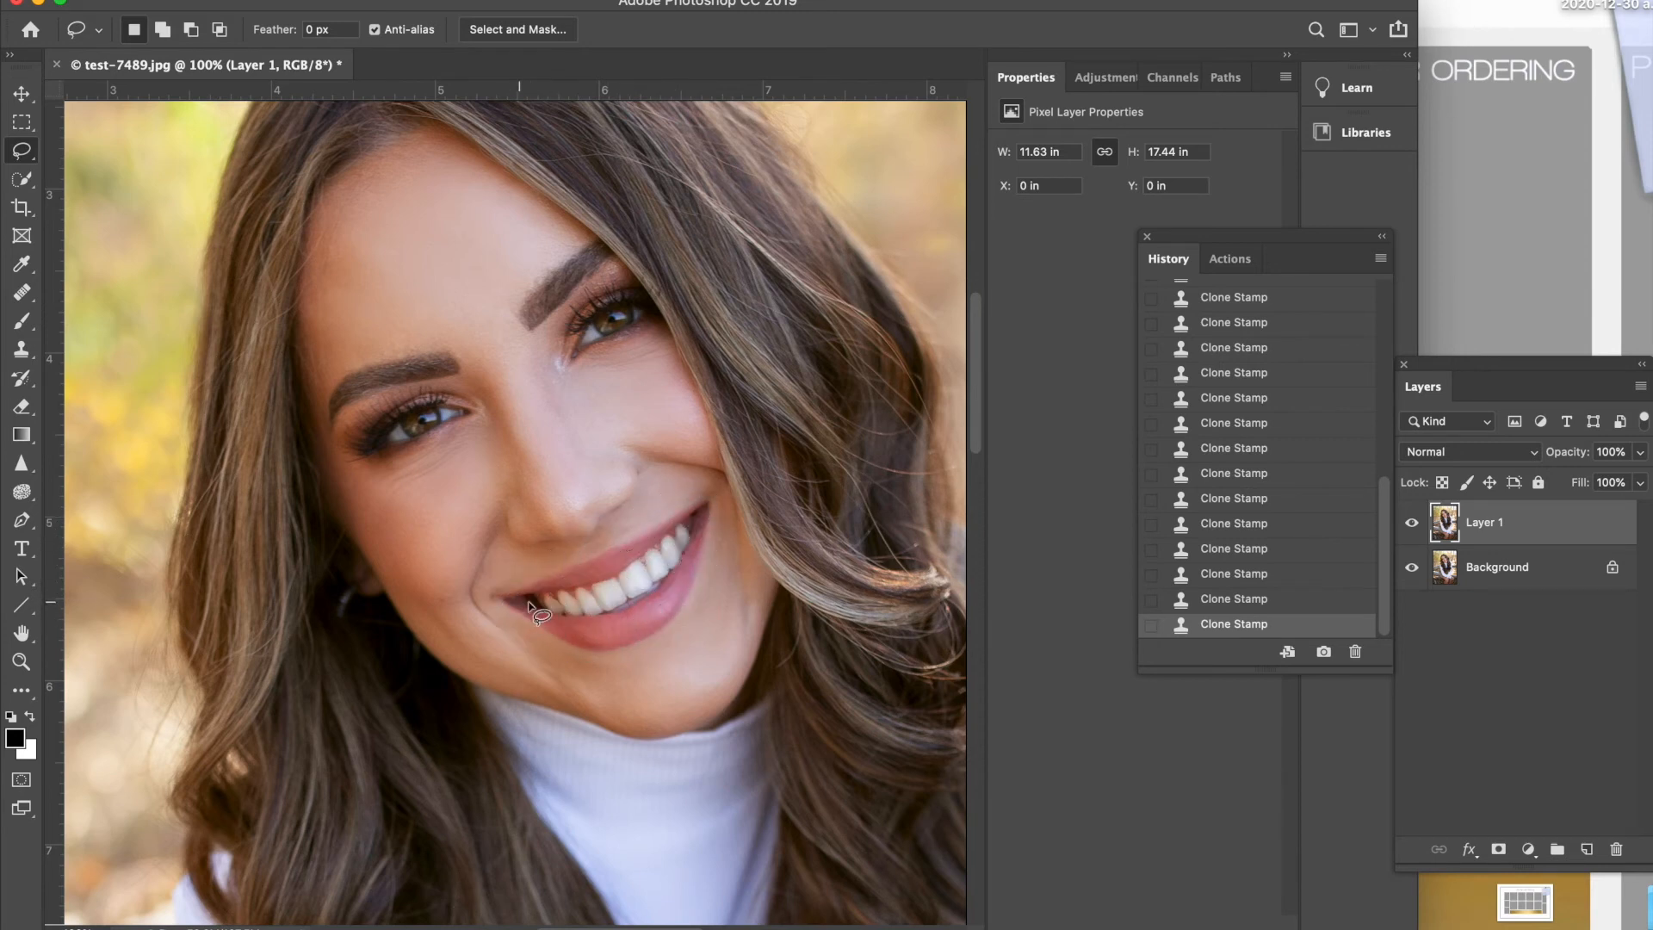
{"action": "left_click", "coordinate": [1529, 850]}
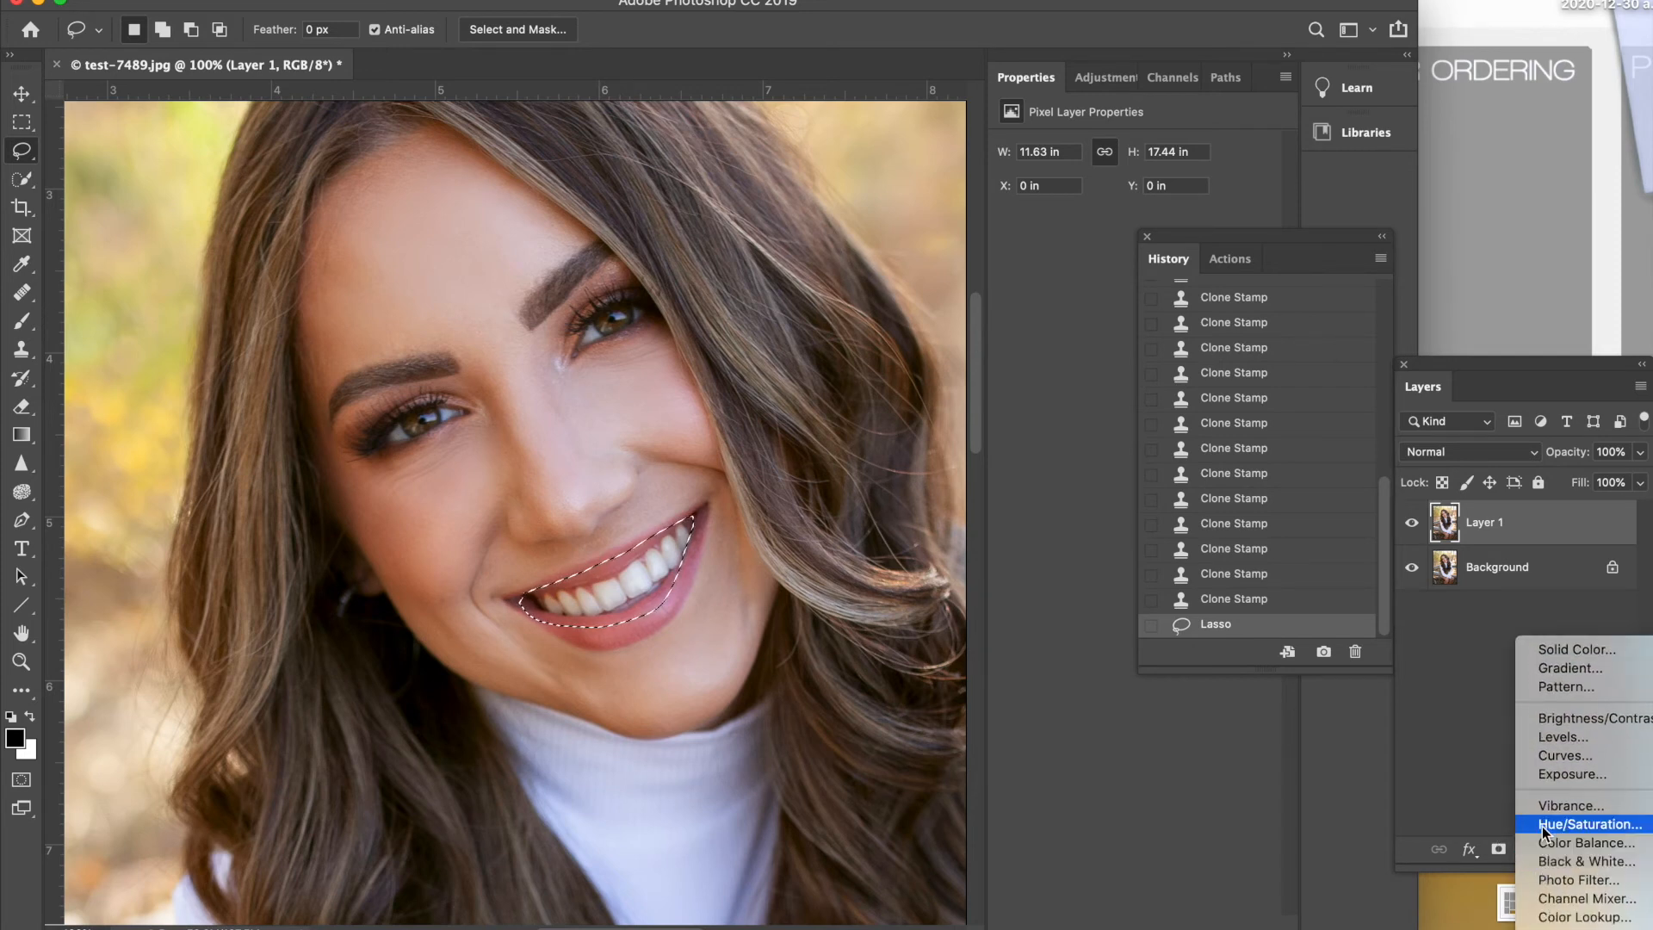
{"action": "key", "text": "Escape"}
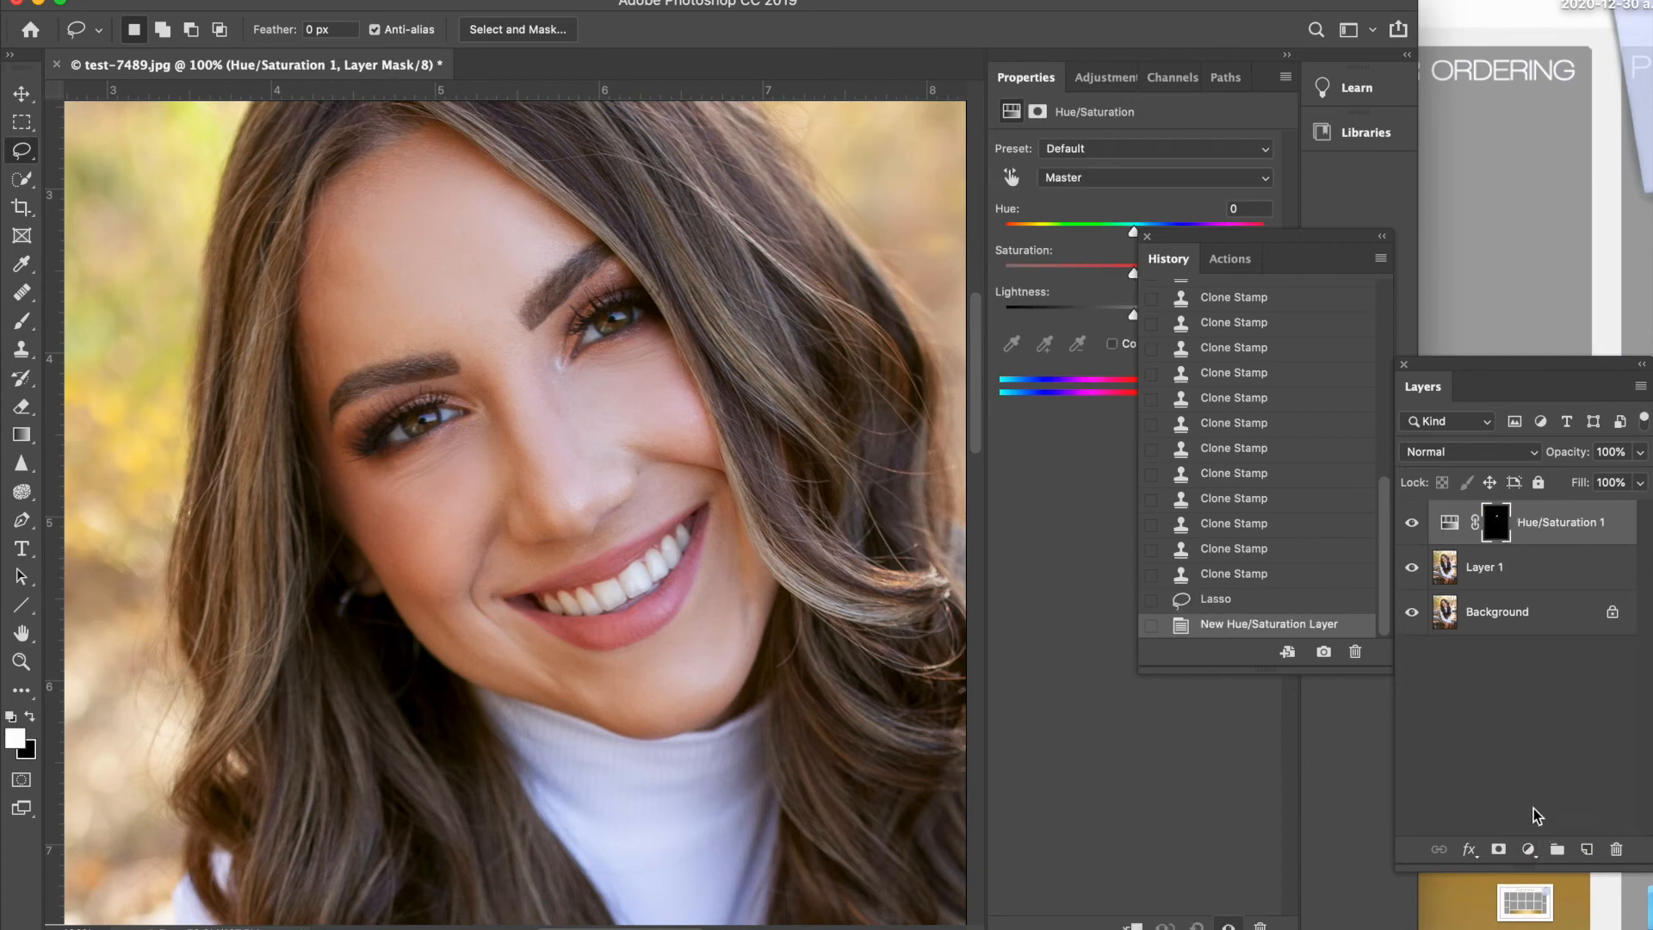
Step: Uncover the Hue/Saturation settings and set the Yellows saturation to -33 to whiten the teeth
{"action": "left_click_drag", "start_coordinate": [1251, 240], "coordinate": [1231, 466]}
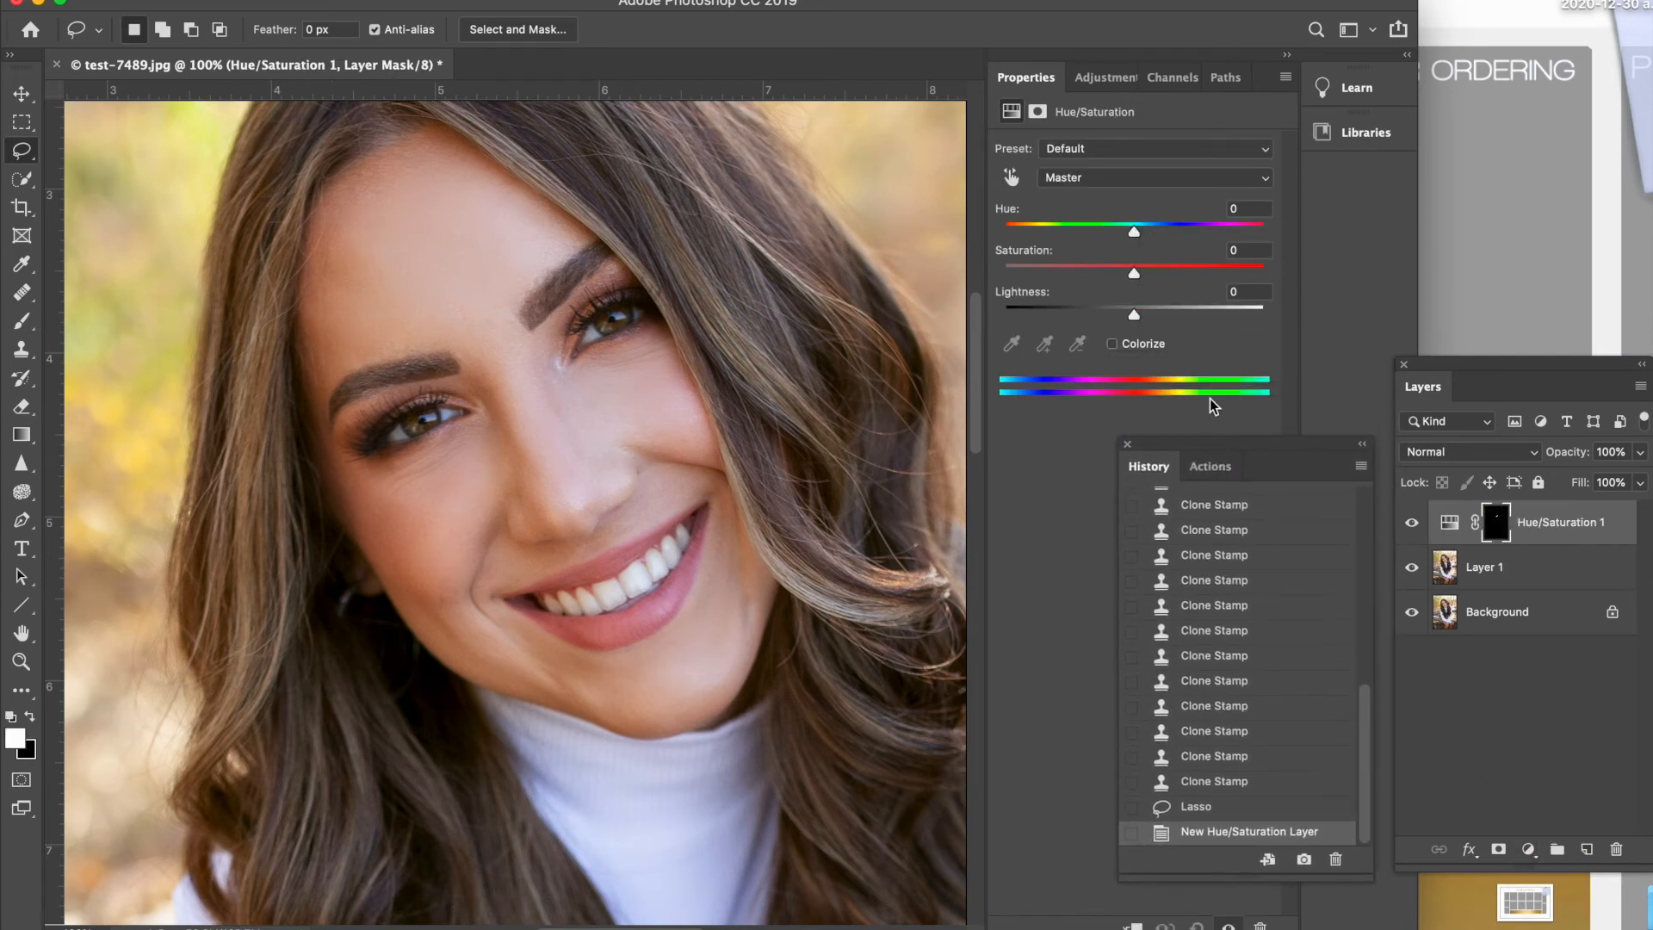
{"action": "left_click", "coordinate": [1083, 181]}
{"action": "left_click", "coordinate": [1068, 208]}
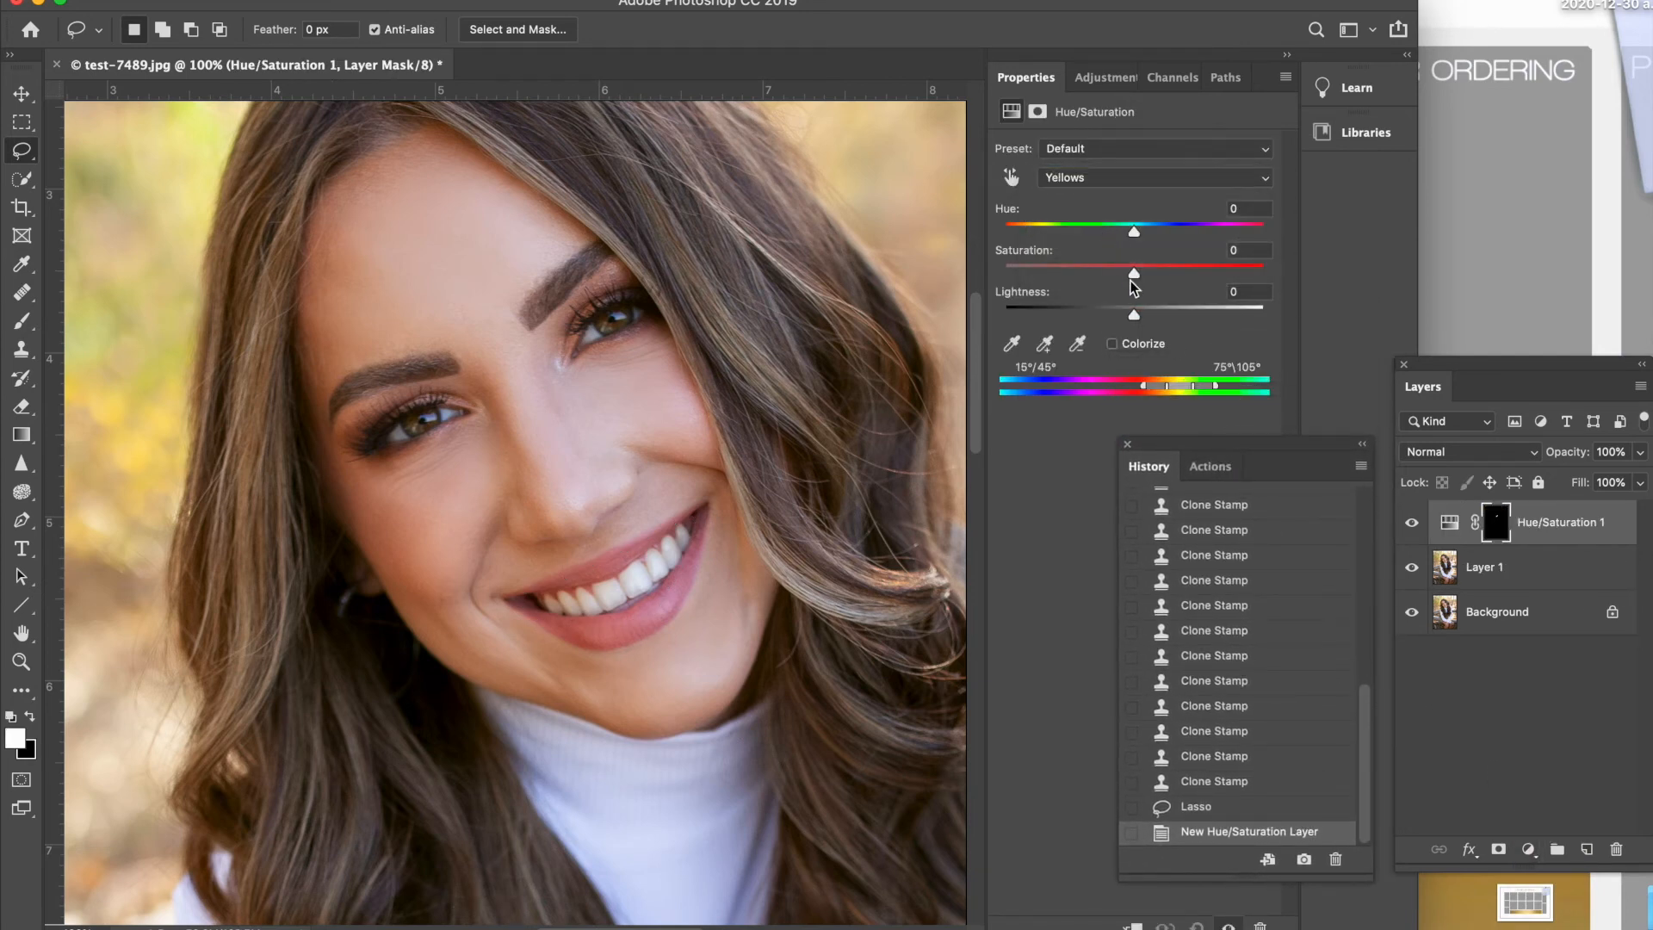
{"action": "left_click_drag", "start_coordinate": [1134, 272], "coordinate": [1092, 273]}
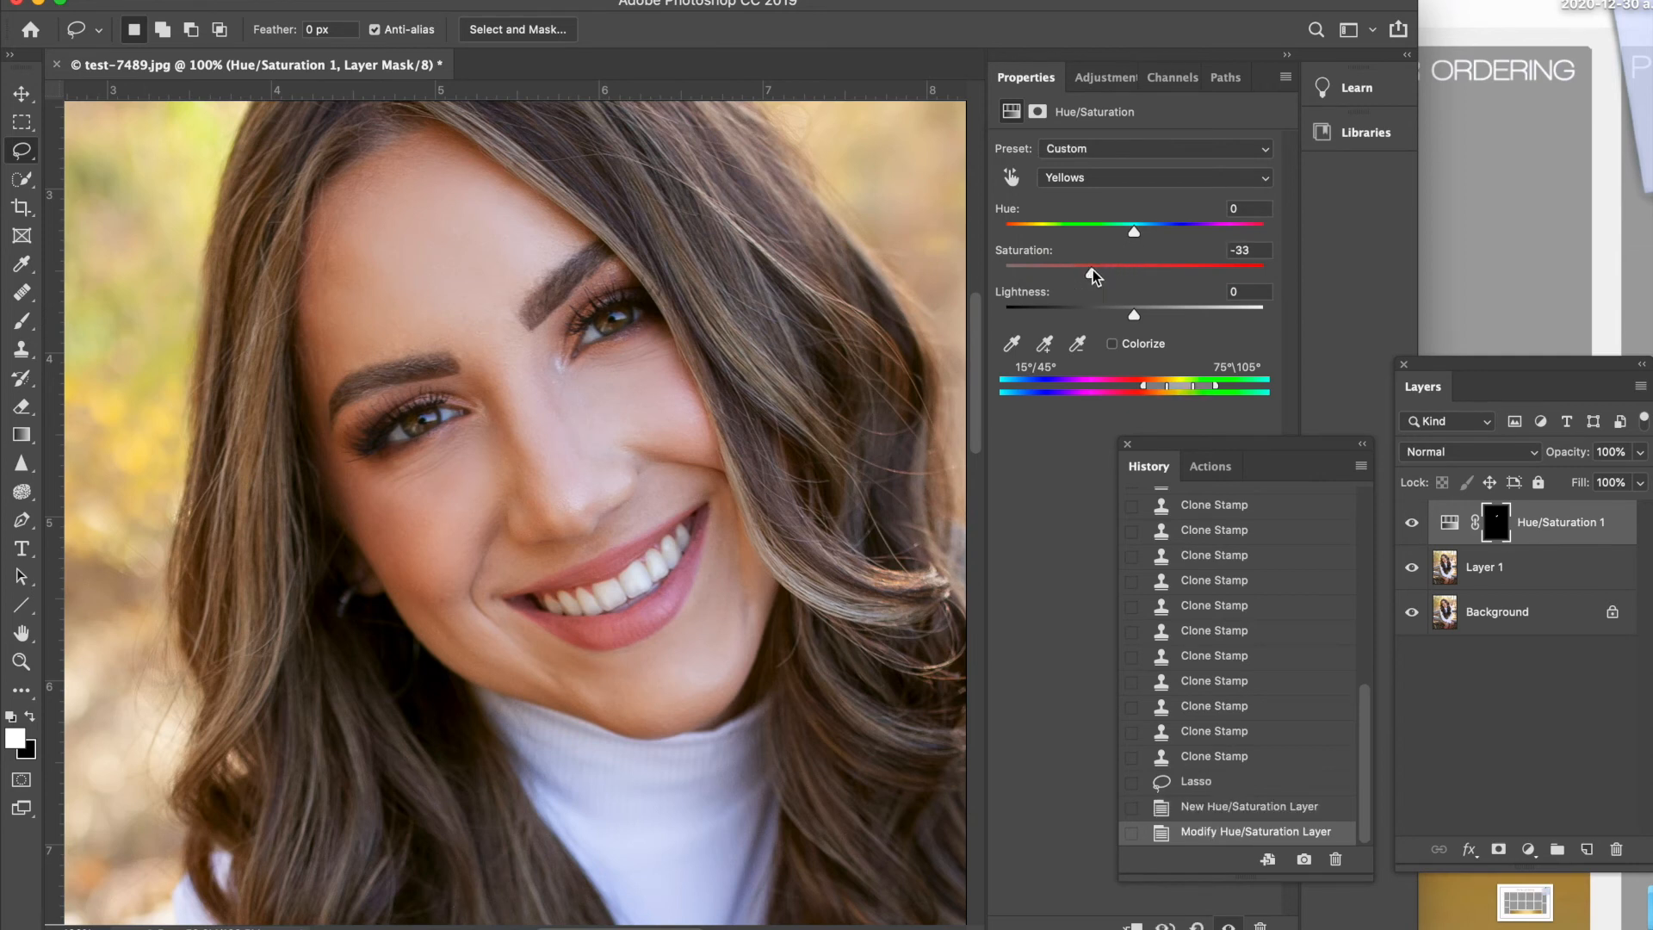
Step: Compare the teeth with the Hue/Saturation layer off and on, leaving it visible
{"action": "left_click", "coordinate": [1412, 524]}
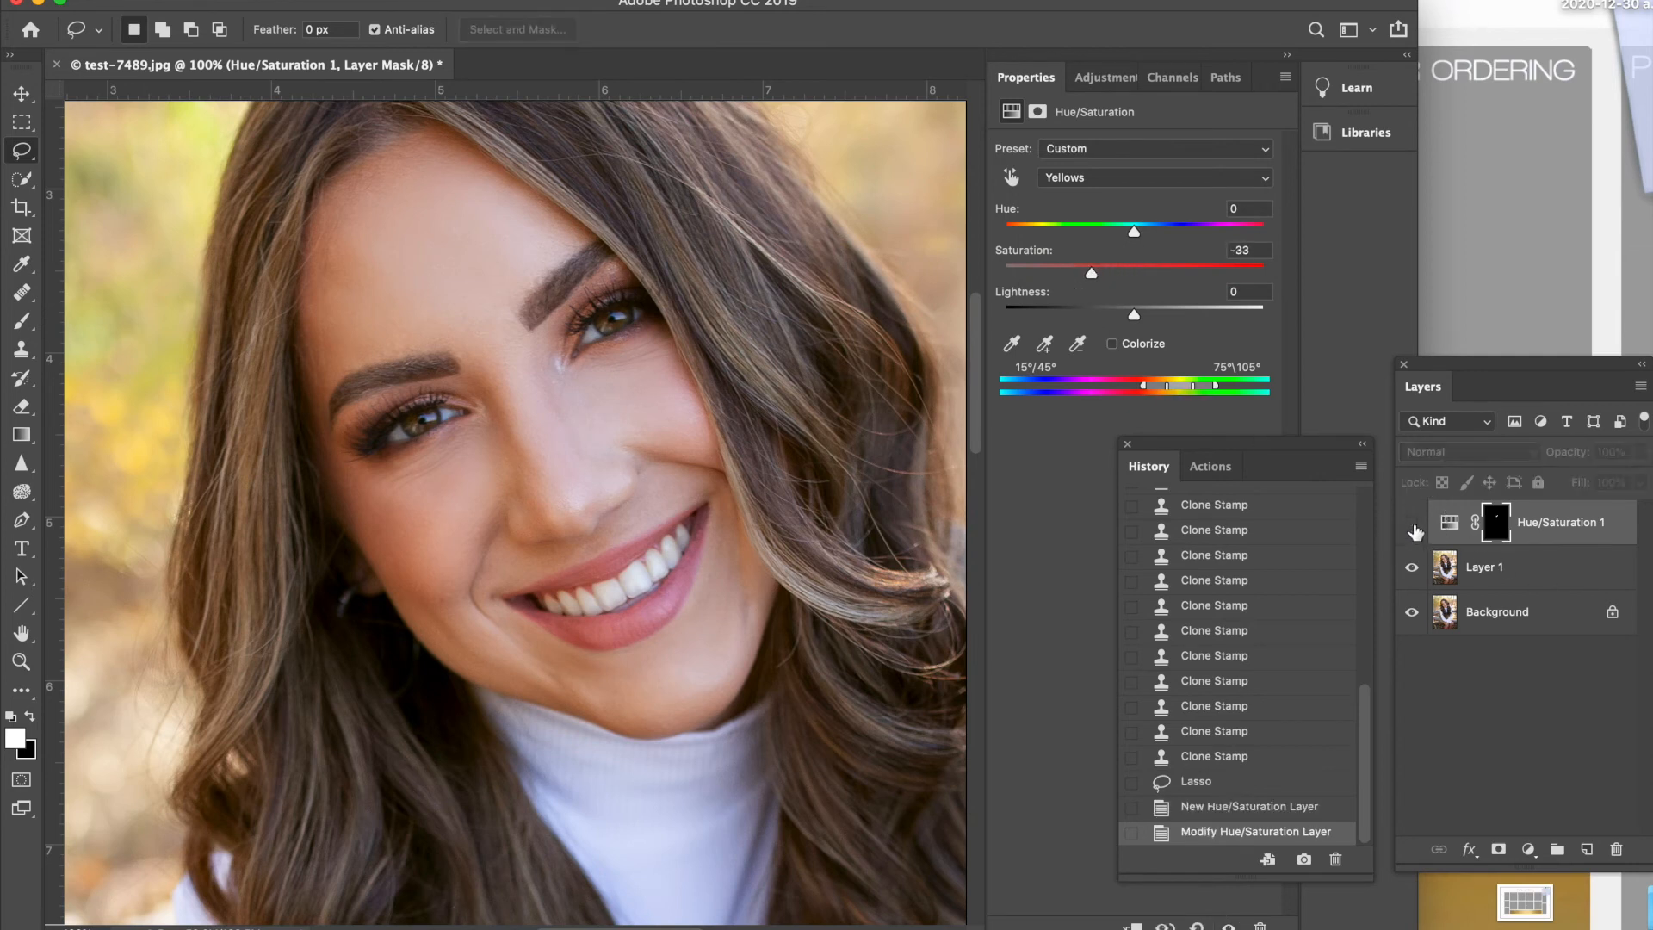
{"action": "left_click", "coordinate": [1412, 522]}
{"action": "left_click", "coordinate": [1412, 522]}
{"action": "left_click", "coordinate": [1412, 523]}
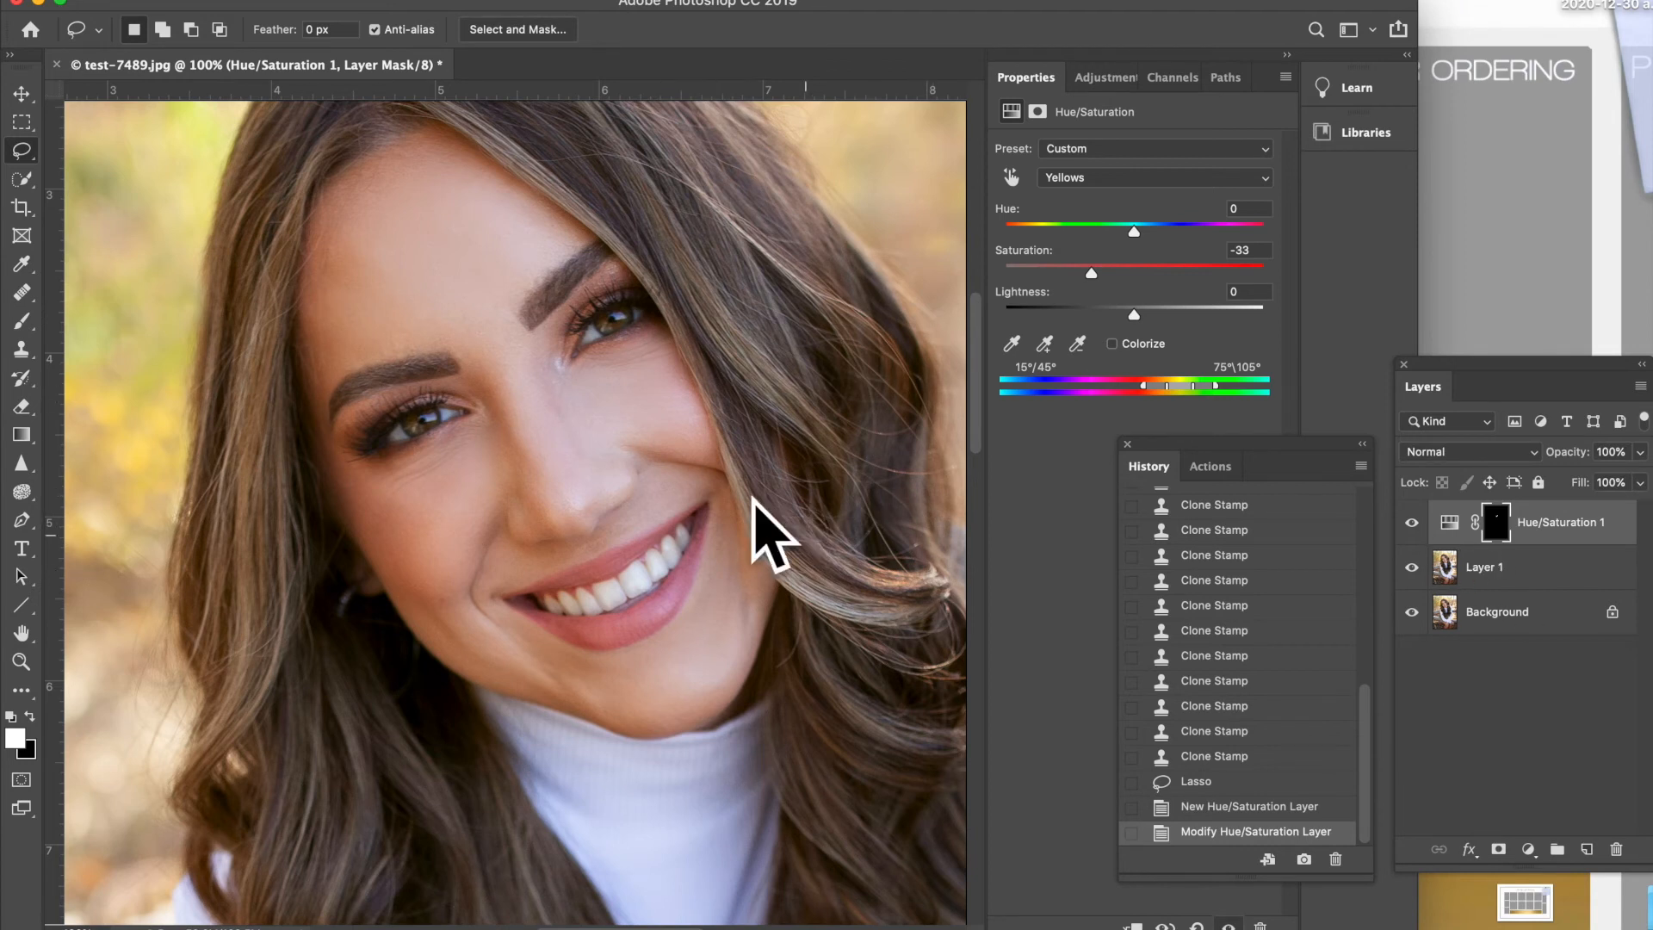
Step: Run the Iris Sparkle action with Layer 1 selected
{"action": "left_click_drag", "start_coordinate": [1263, 444], "coordinate": [1236, 382]}
{"action": "left_click", "coordinate": [1186, 405]}
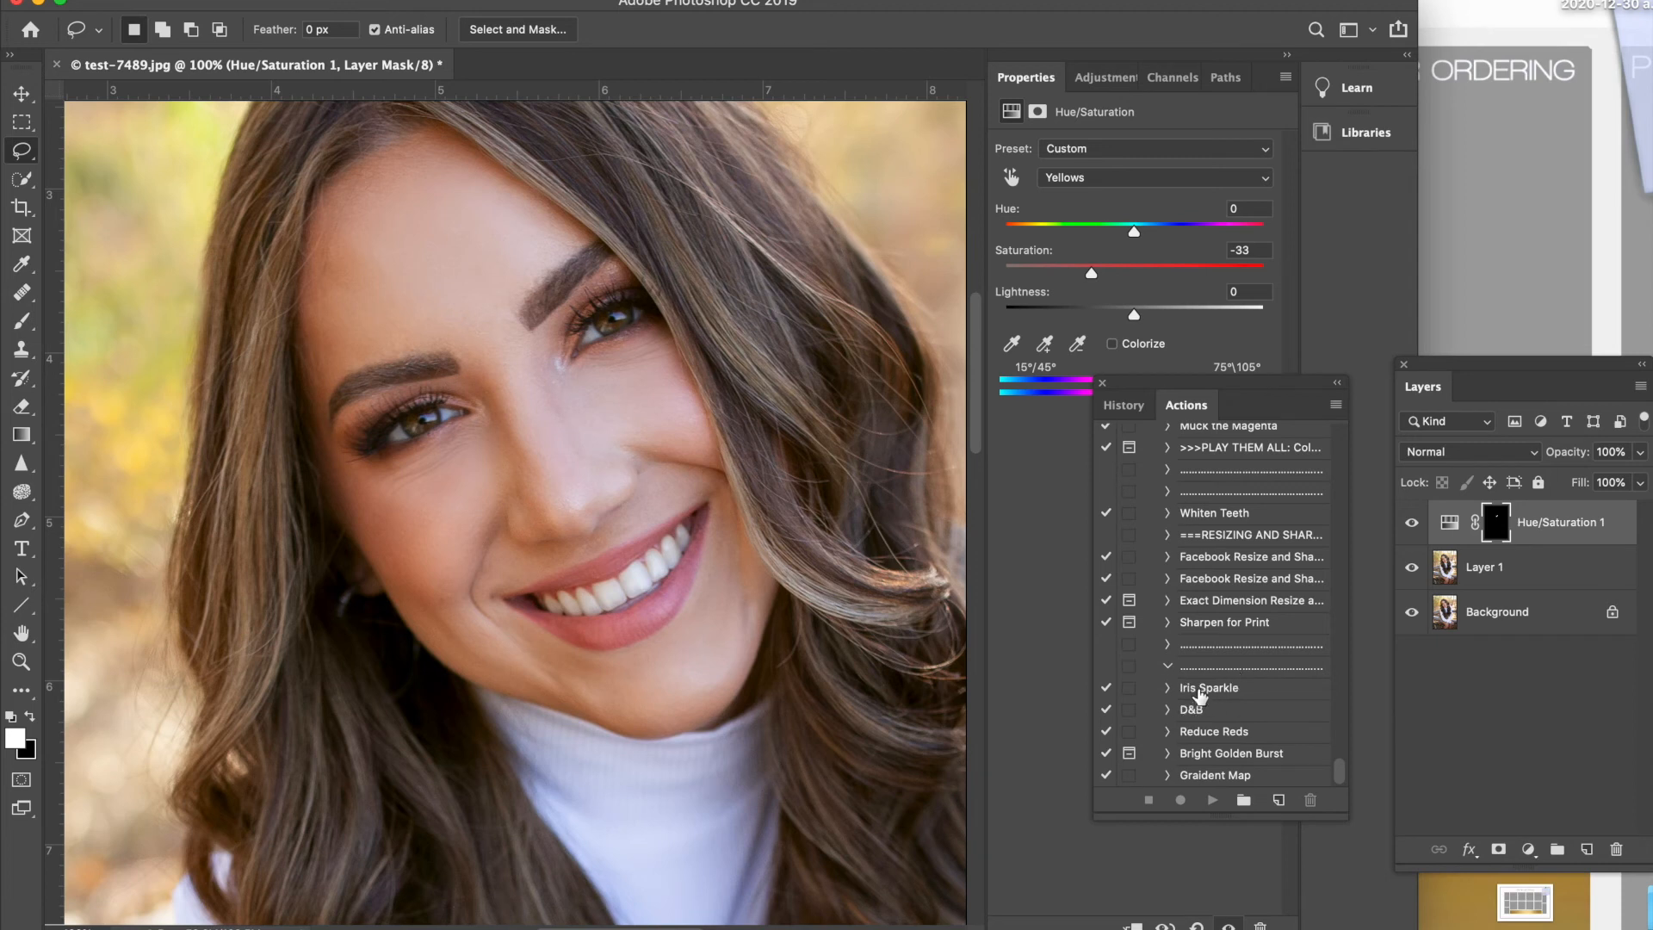
{"action": "left_click", "coordinate": [1200, 694]}
{"action": "left_click", "coordinate": [1541, 576]}
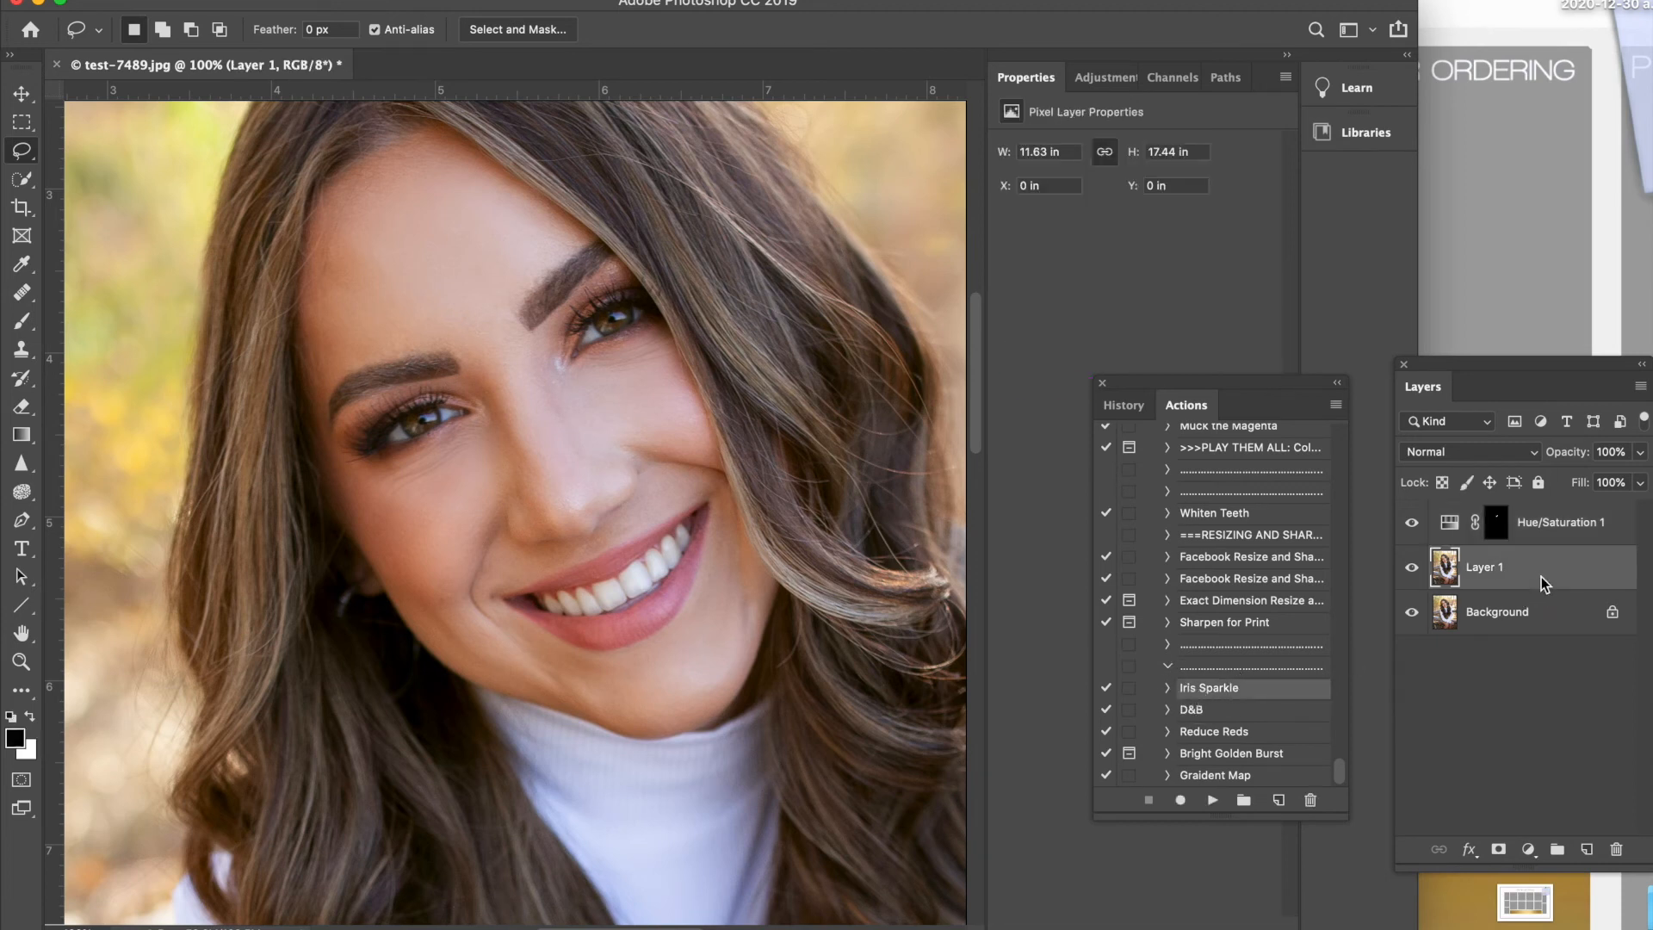
{"action": "left_click", "coordinate": [1212, 800]}
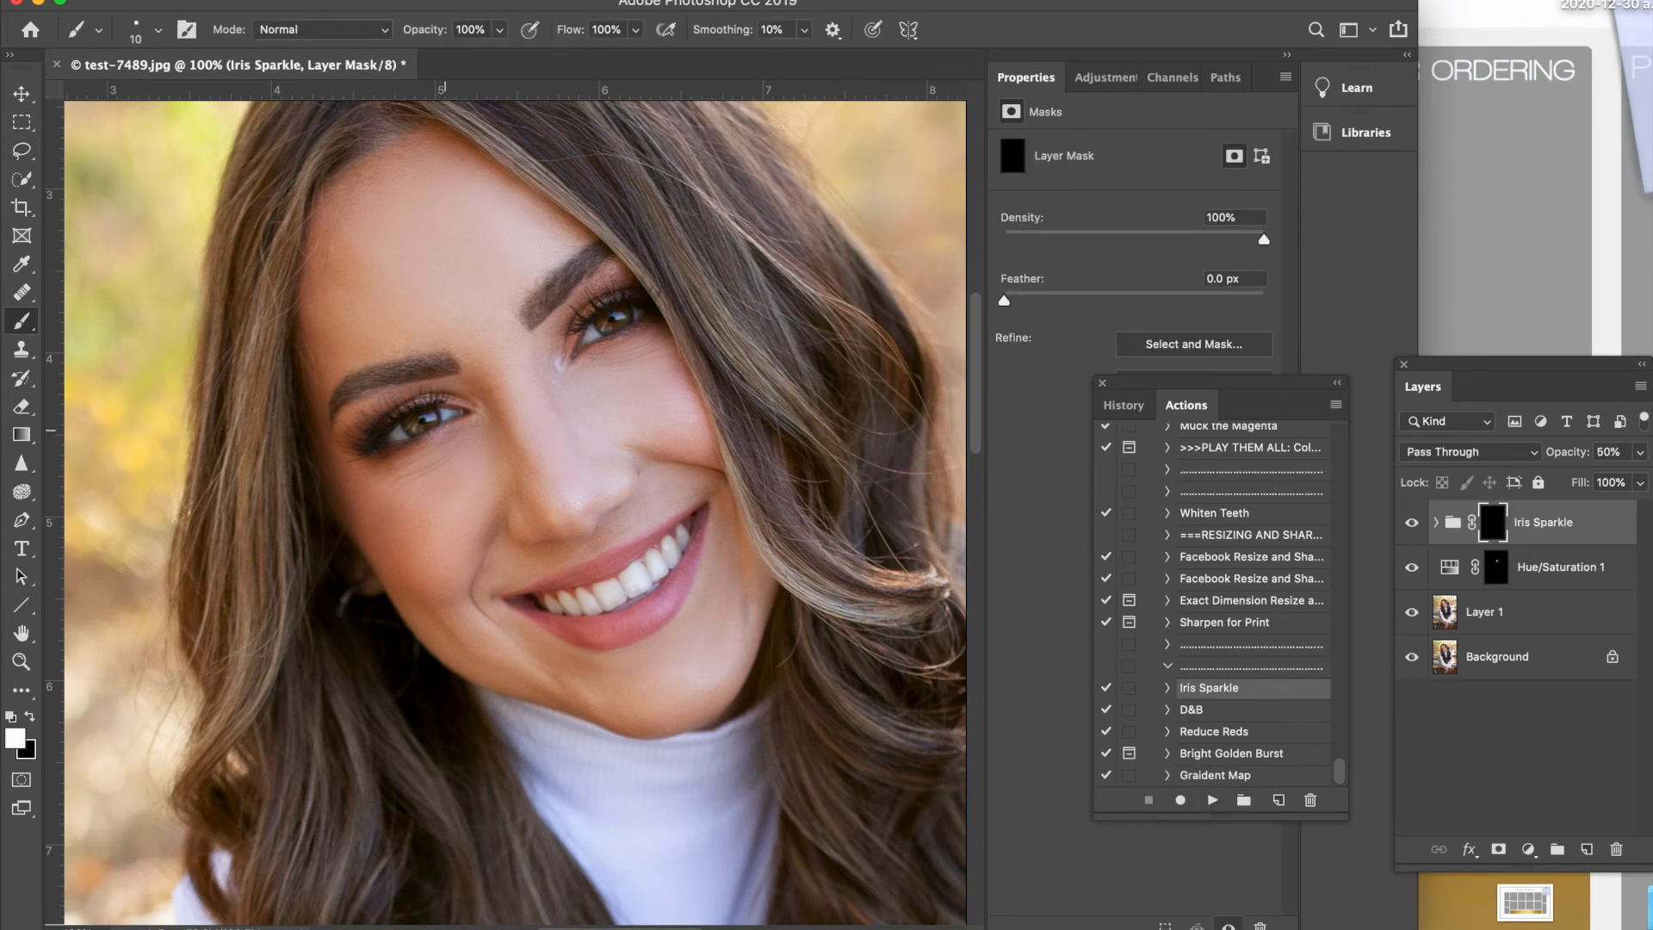
Step: Try painting the Iris Sparkle mask over the left-hand eye, undo the stroke, and set the 50 px brush to 32% opacity and 22% flow
{"action": "key", "text": "bracketright"}
{"action": "key", "text": "bracketright"}
{"action": "key", "text": "bracketright"}
{"action": "left_click_drag", "start_coordinate": [459, 414], "coordinate": [389, 429]}
{"action": "key", "text": "super+z"}
{"action": "left_click_drag", "start_coordinate": [439, 32], "coordinate": [379, 34]}
{"action": "mouse_move", "coordinate": [562, 35]}
{"action": "left_mouse_down"}
{"action": "mouse_move", "coordinate": [410, 35]}
{"action": "mouse_move", "coordinate": [561, 36]}
{"action": "left_mouse_up"}
{"action": "left_click_drag", "start_coordinate": [433, 35], "coordinate": [436, 34]}
Step: Adjust the Iris Sparkle group's opacity while comparing the eyes with the group hidden and shown
{"action": "left_click", "coordinate": [1412, 527]}
{"action": "left_click", "coordinate": [1412, 527]}
{"action": "left_click", "coordinate": [1412, 527]}
{"action": "left_click", "coordinate": [1412, 527]}
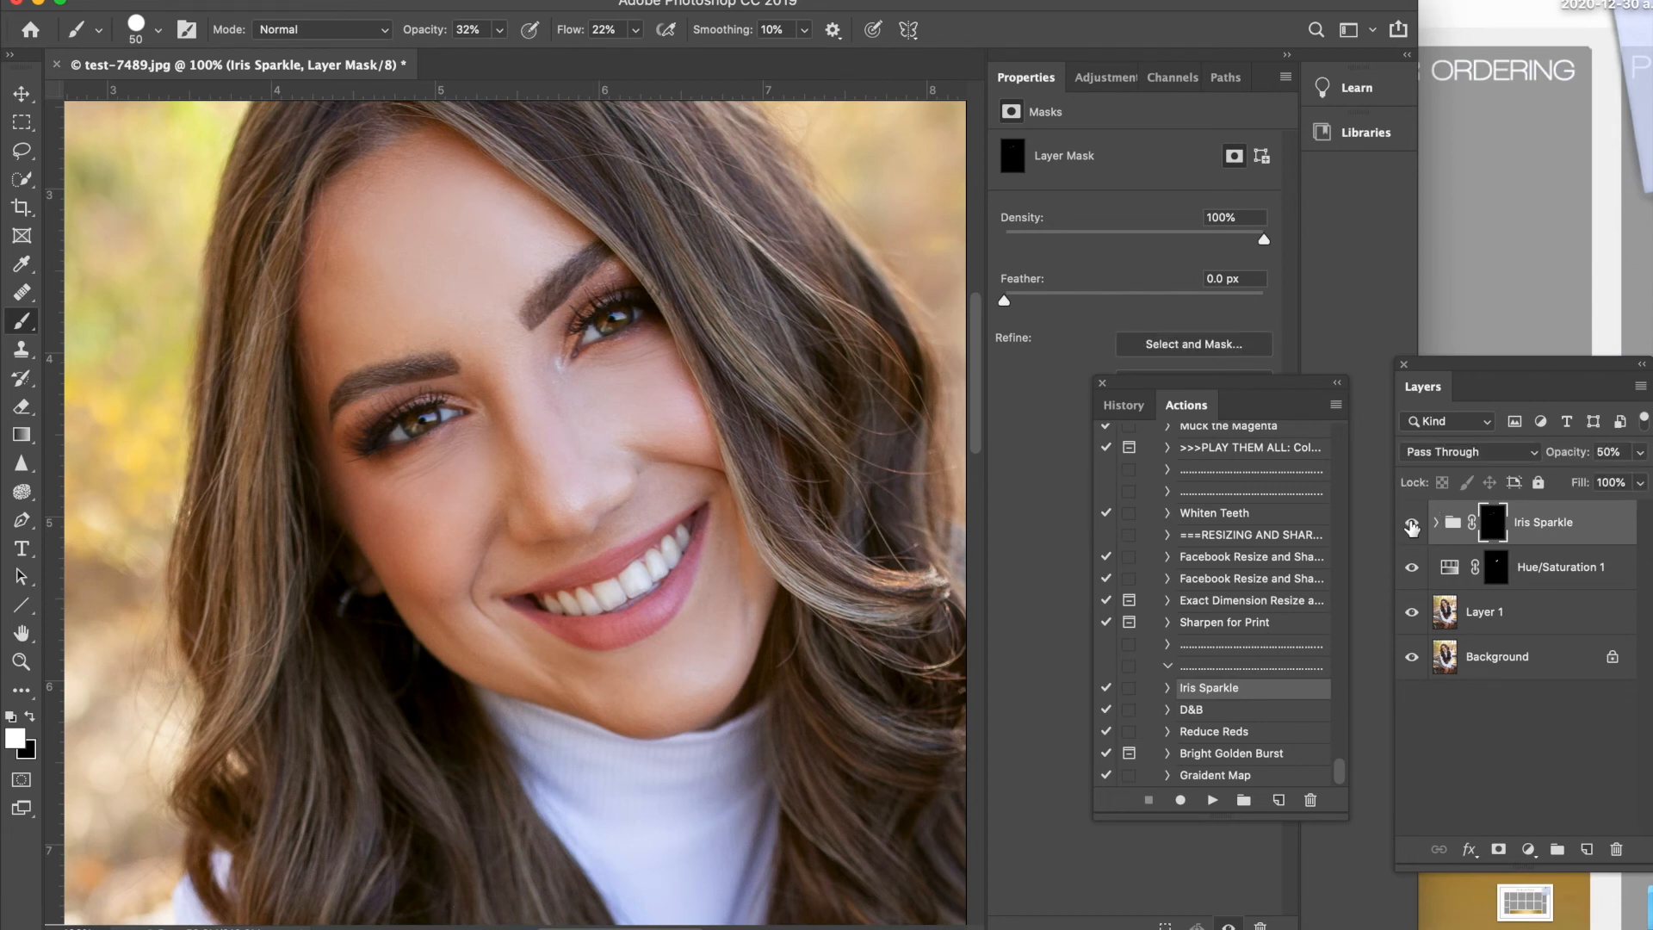
{"action": "left_click_drag", "start_coordinate": [1573, 456], "coordinate": [1553, 456]}
{"action": "left_click", "coordinate": [1412, 524]}
{"action": "left_click", "coordinate": [1412, 524]}
{"action": "left_click", "coordinate": [1412, 523]}
{"action": "left_click", "coordinate": [1412, 526]}
Step: Try other fill and opacity levels on the Iris Sparkle group, compare the eyes, and delete the group
{"action": "left_click_drag", "start_coordinate": [1582, 483], "coordinate": [1555, 489]}
{"action": "left_click", "coordinate": [1413, 525]}
{"action": "left_click", "coordinate": [1414, 525]}
{"action": "left_click", "coordinate": [1414, 525]}
{"action": "left_click", "coordinate": [1414, 525]}
{"action": "left_click_drag", "start_coordinate": [1572, 452], "coordinate": [1581, 452]}
{"action": "left_click", "coordinate": [1415, 525]}
{"action": "left_click_drag", "start_coordinate": [1565, 524], "coordinate": [1605, 851]}
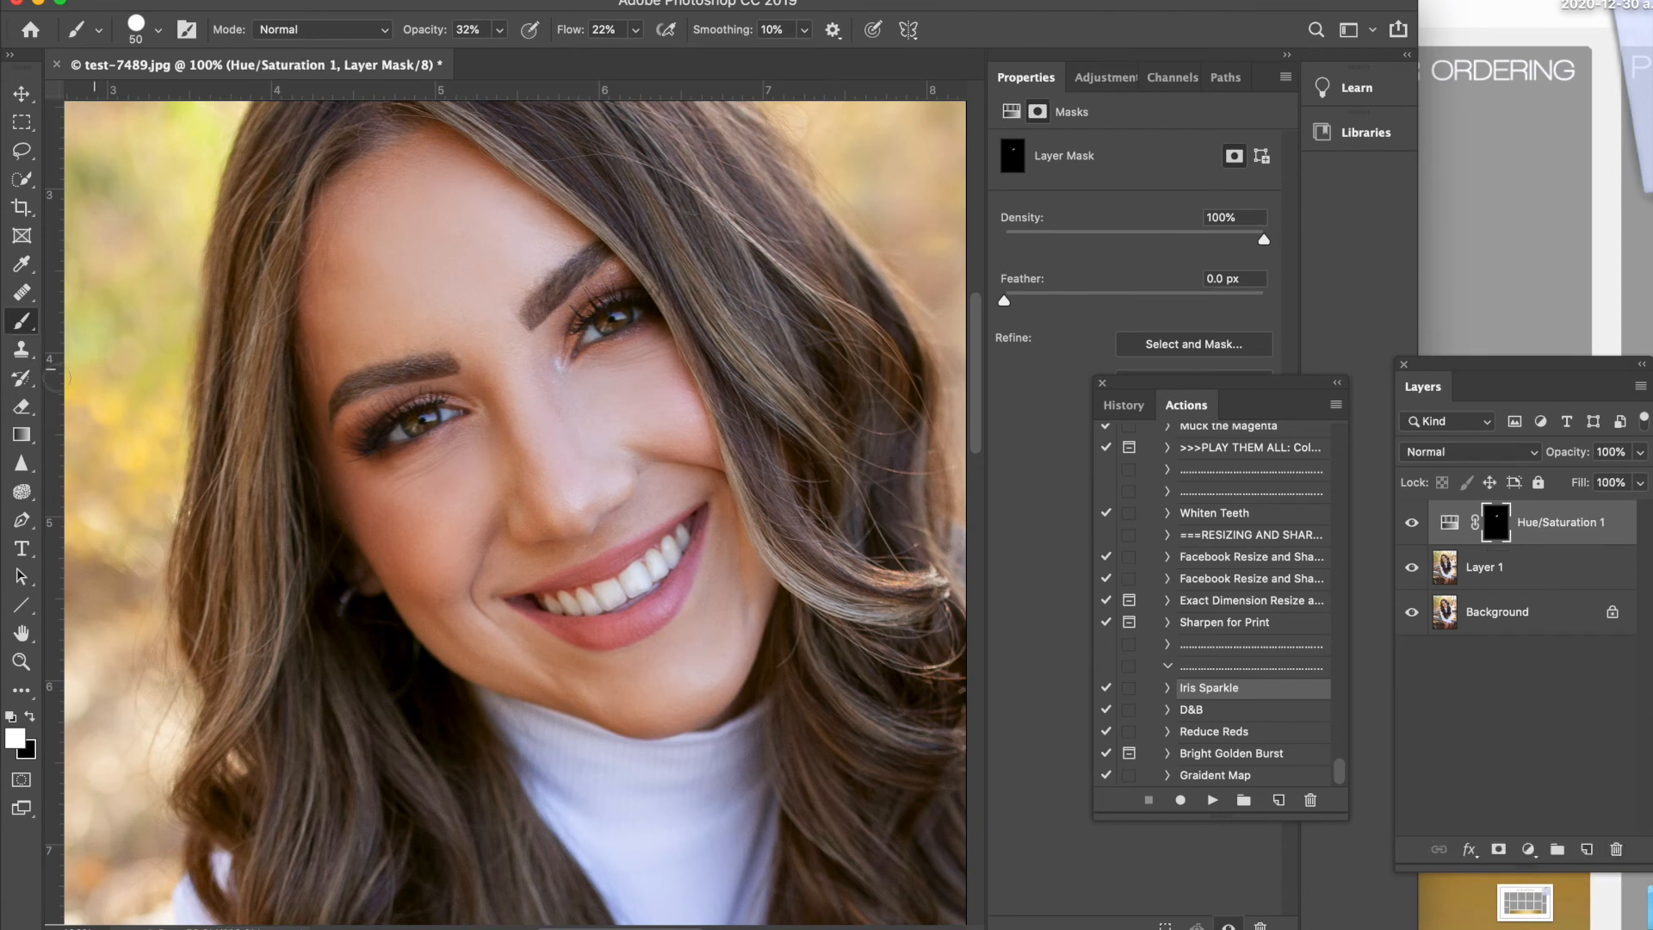
Step: Switch to the History Brush and set its blending mode to Screen
{"action": "left_click", "coordinate": [21, 377]}
{"action": "left_click", "coordinate": [269, 34]}
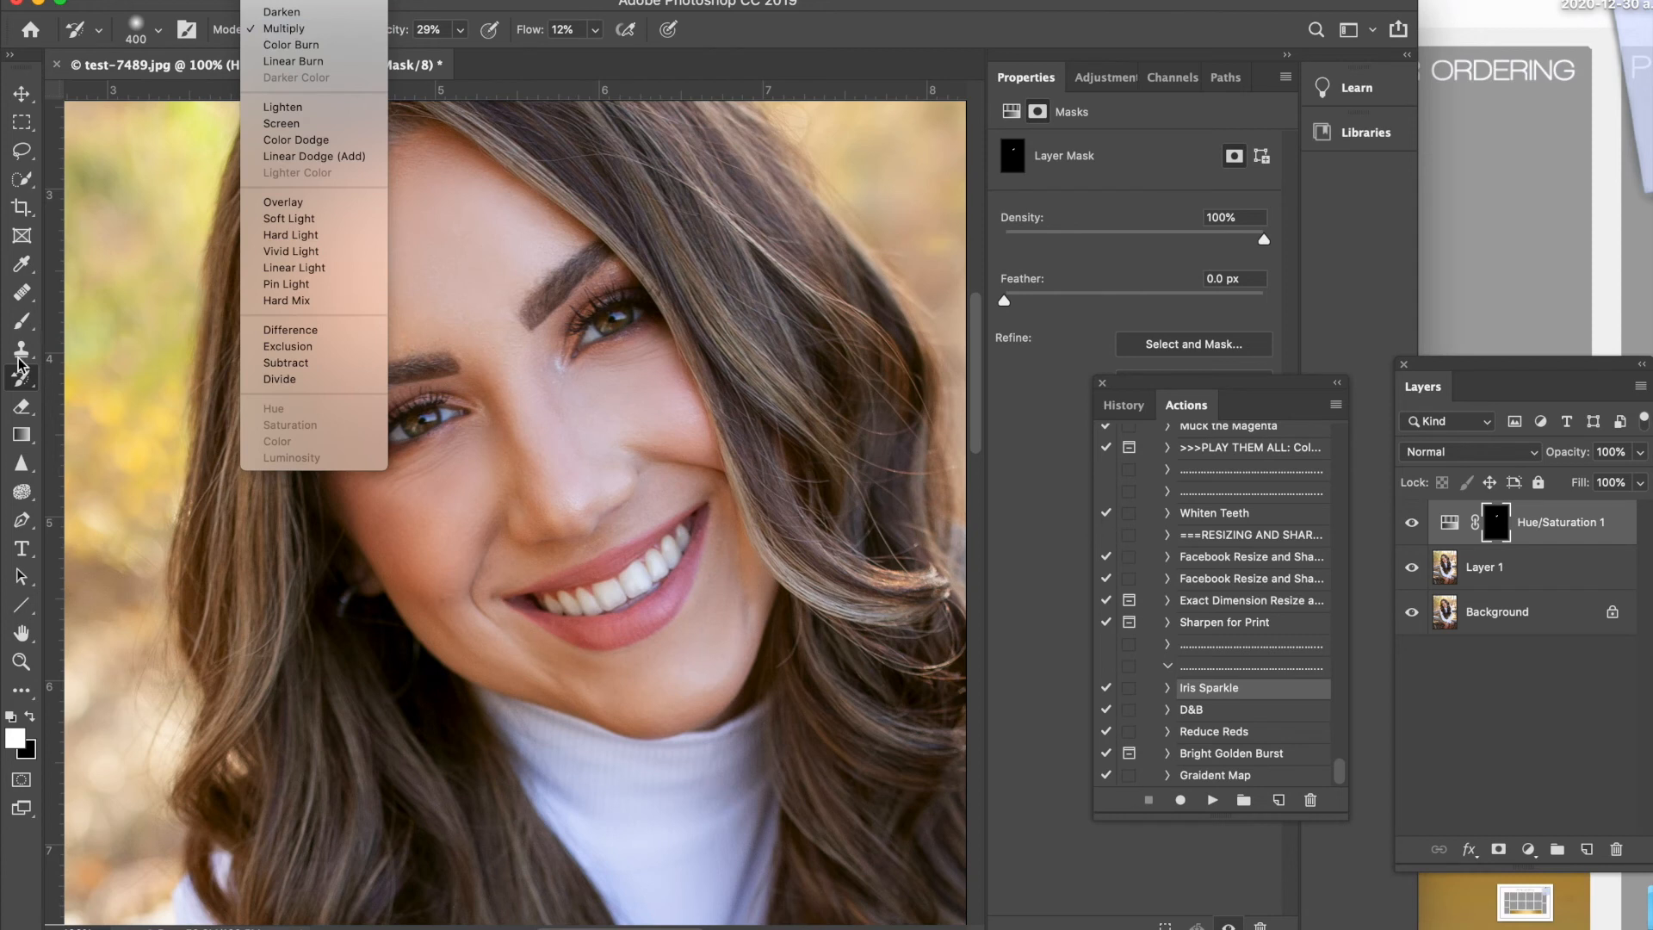
{"action": "left_click", "coordinate": [23, 380]}
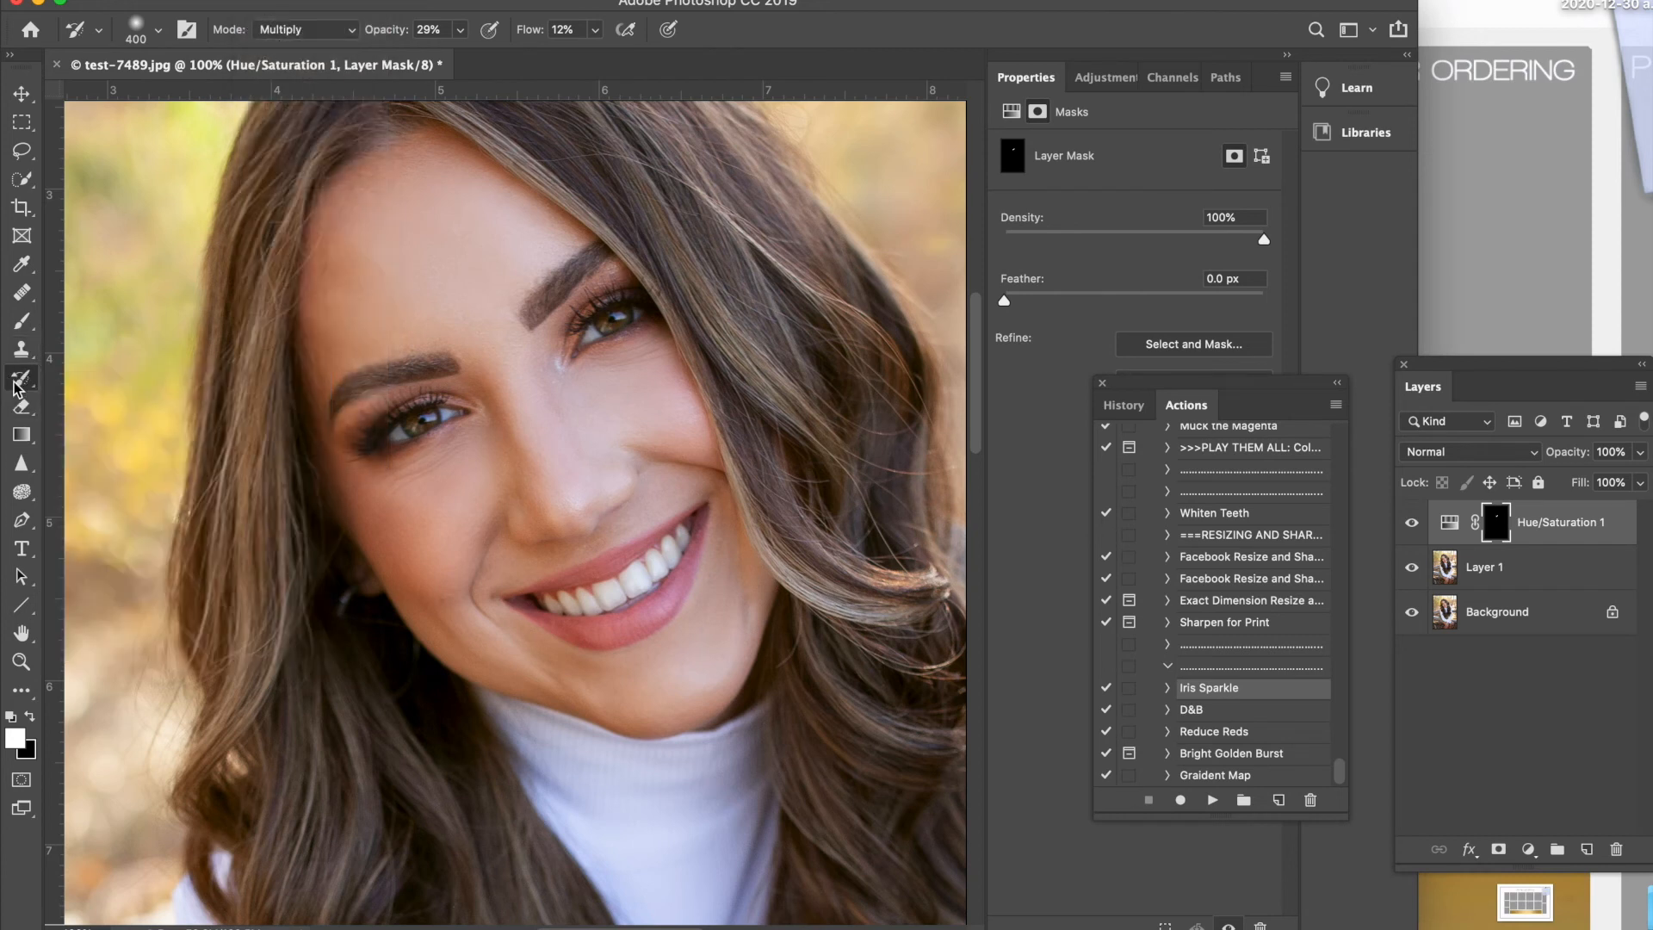
{"action": "left_click", "coordinate": [21, 380]}
{"action": "left_click", "coordinate": [276, 33]}
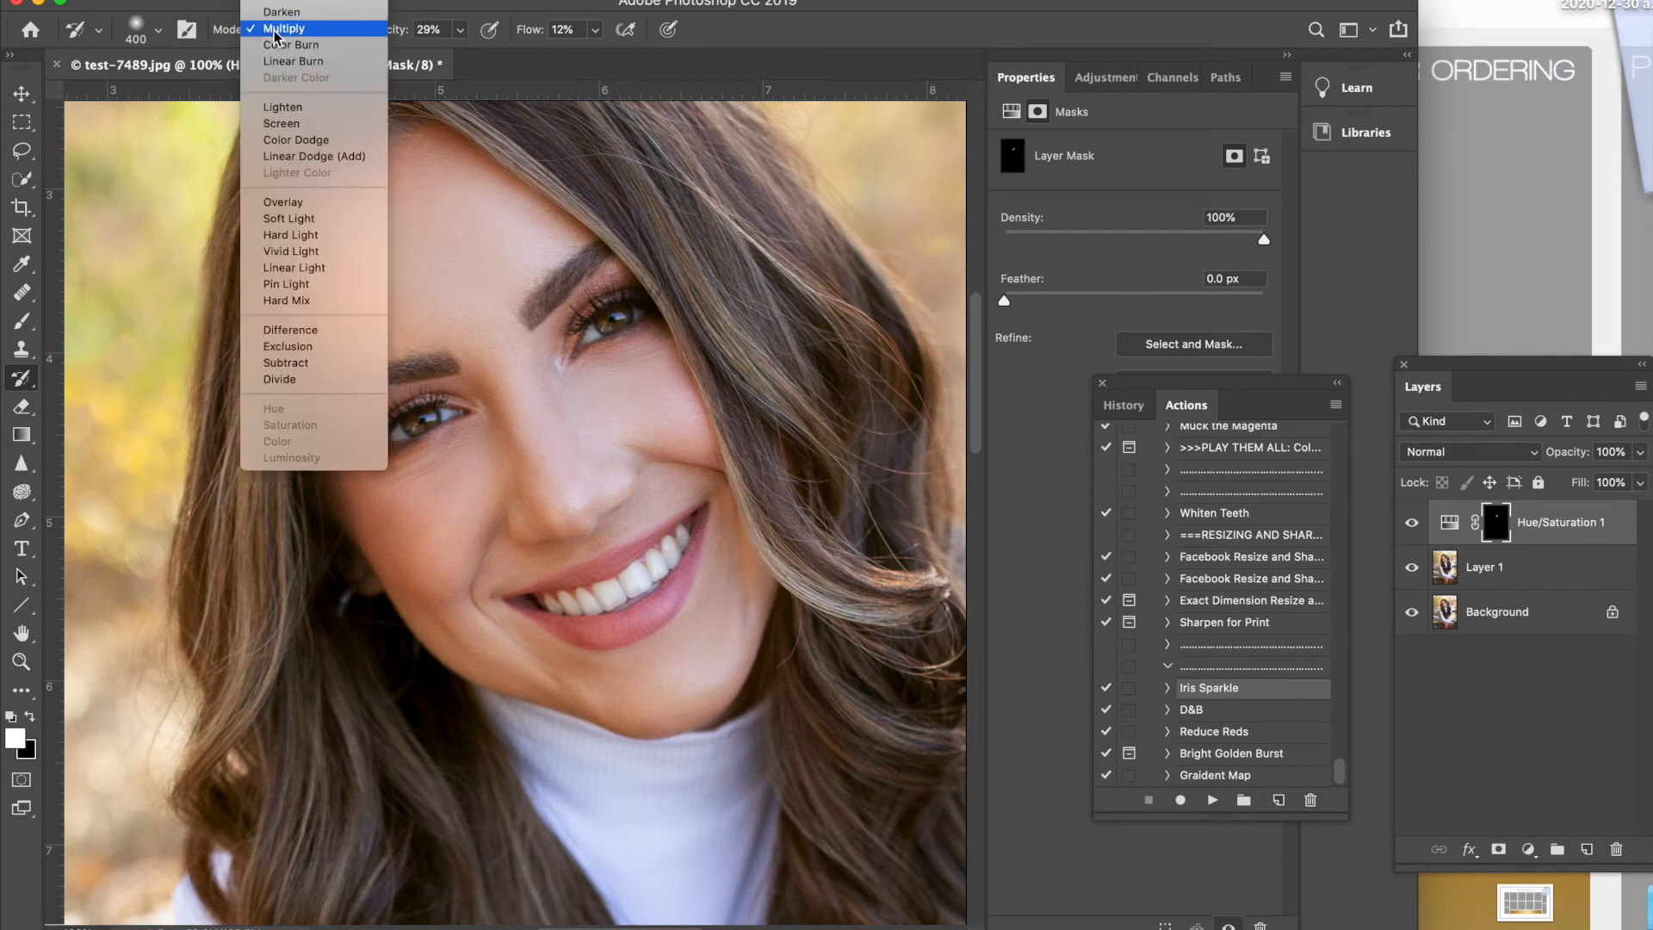
{"action": "left_click", "coordinate": [272, 125]}
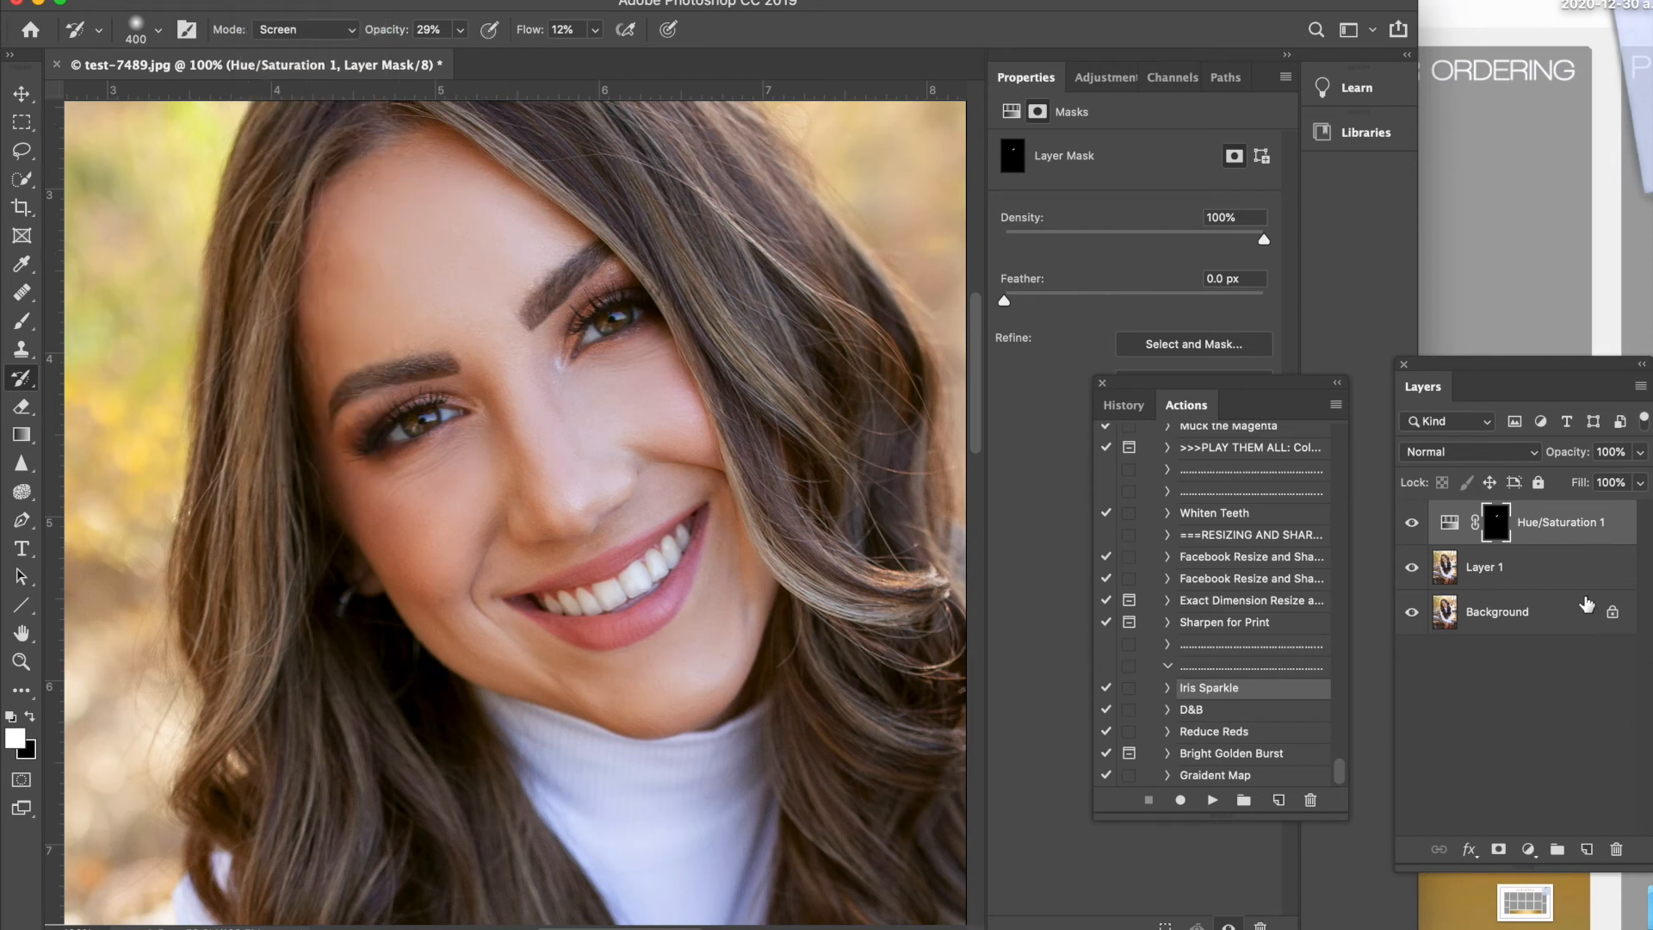
Step: On Layer 1, reduce the History Brush to 25 px and brighten the iris of the left-hand eye
{"action": "left_click", "coordinate": [1537, 569]}
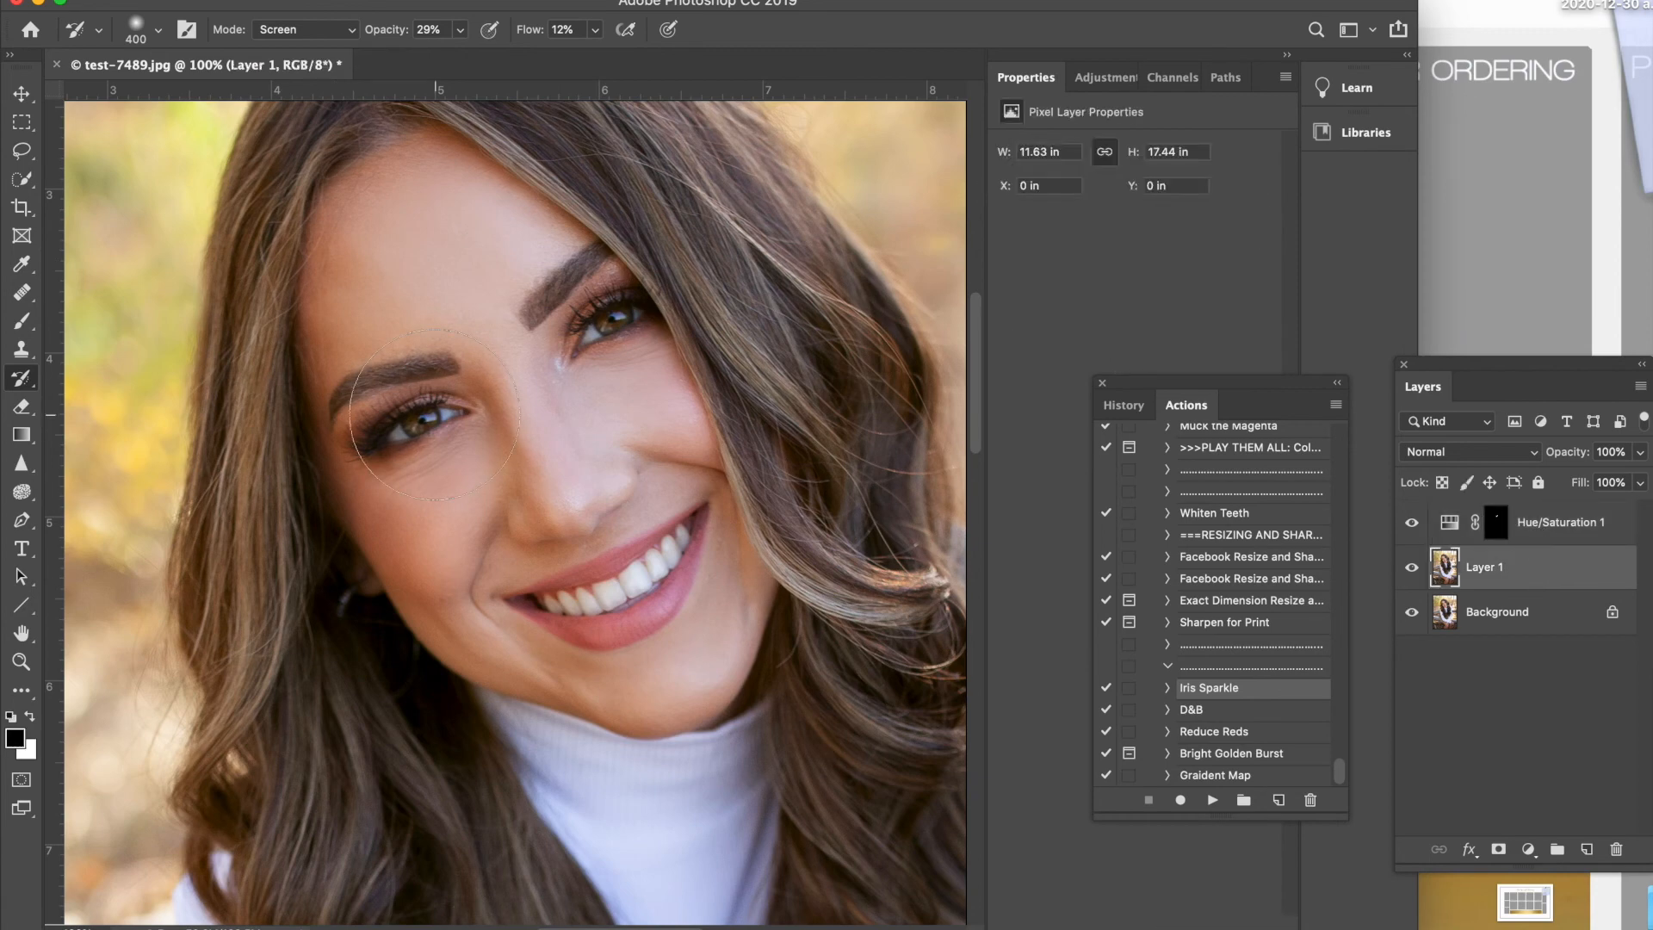
{"action": "scroll", "coordinate": [436, 415], "scroll_direction": "up", "scroll_amount": 5}
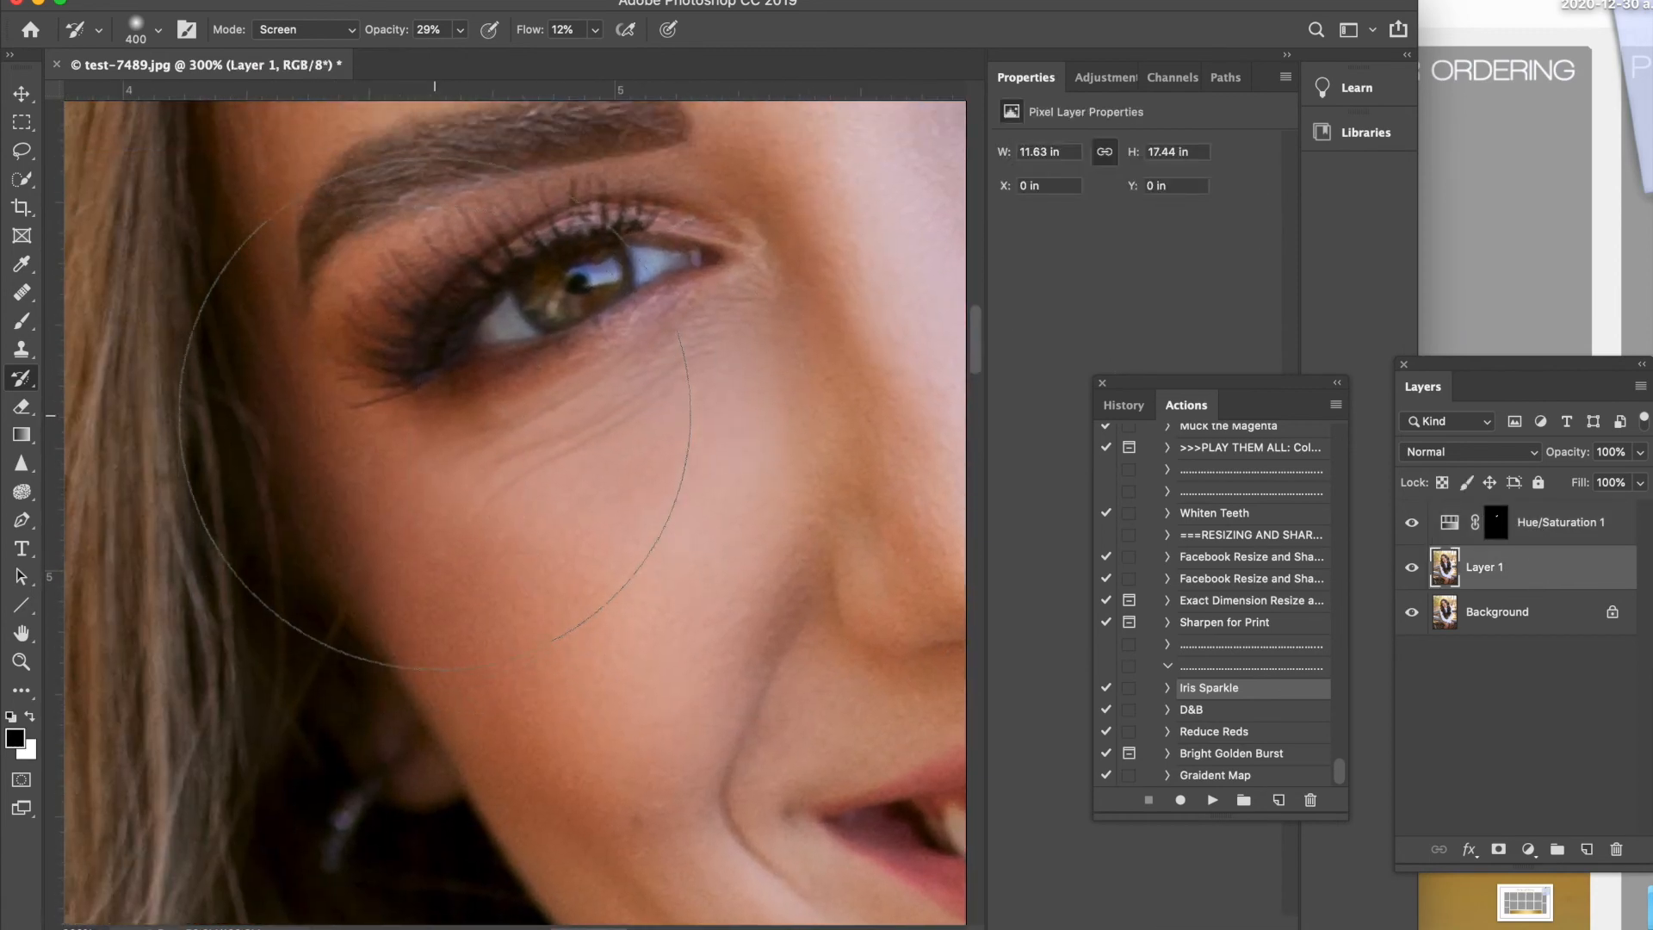
{"action": "scroll", "coordinate": [435, 416], "scroll_direction": "right", "scroll_amount": 5}
{"action": "scroll", "coordinate": [435, 416], "scroll_direction": "up", "scroll_amount": 3}
{"action": "key", "text": "bracketleft"}
{"action": "key", "text": "bracketleft"}
{"action": "key", "text": "bracketleft"}
{"action": "key", "text": "bracketleft"}
{"action": "key", "text": "bracketleft"}
{"action": "key", "text": "bracketleft"}
{"action": "key", "text": "bracketleft"}
{"action": "key", "text": "bracketleft"}
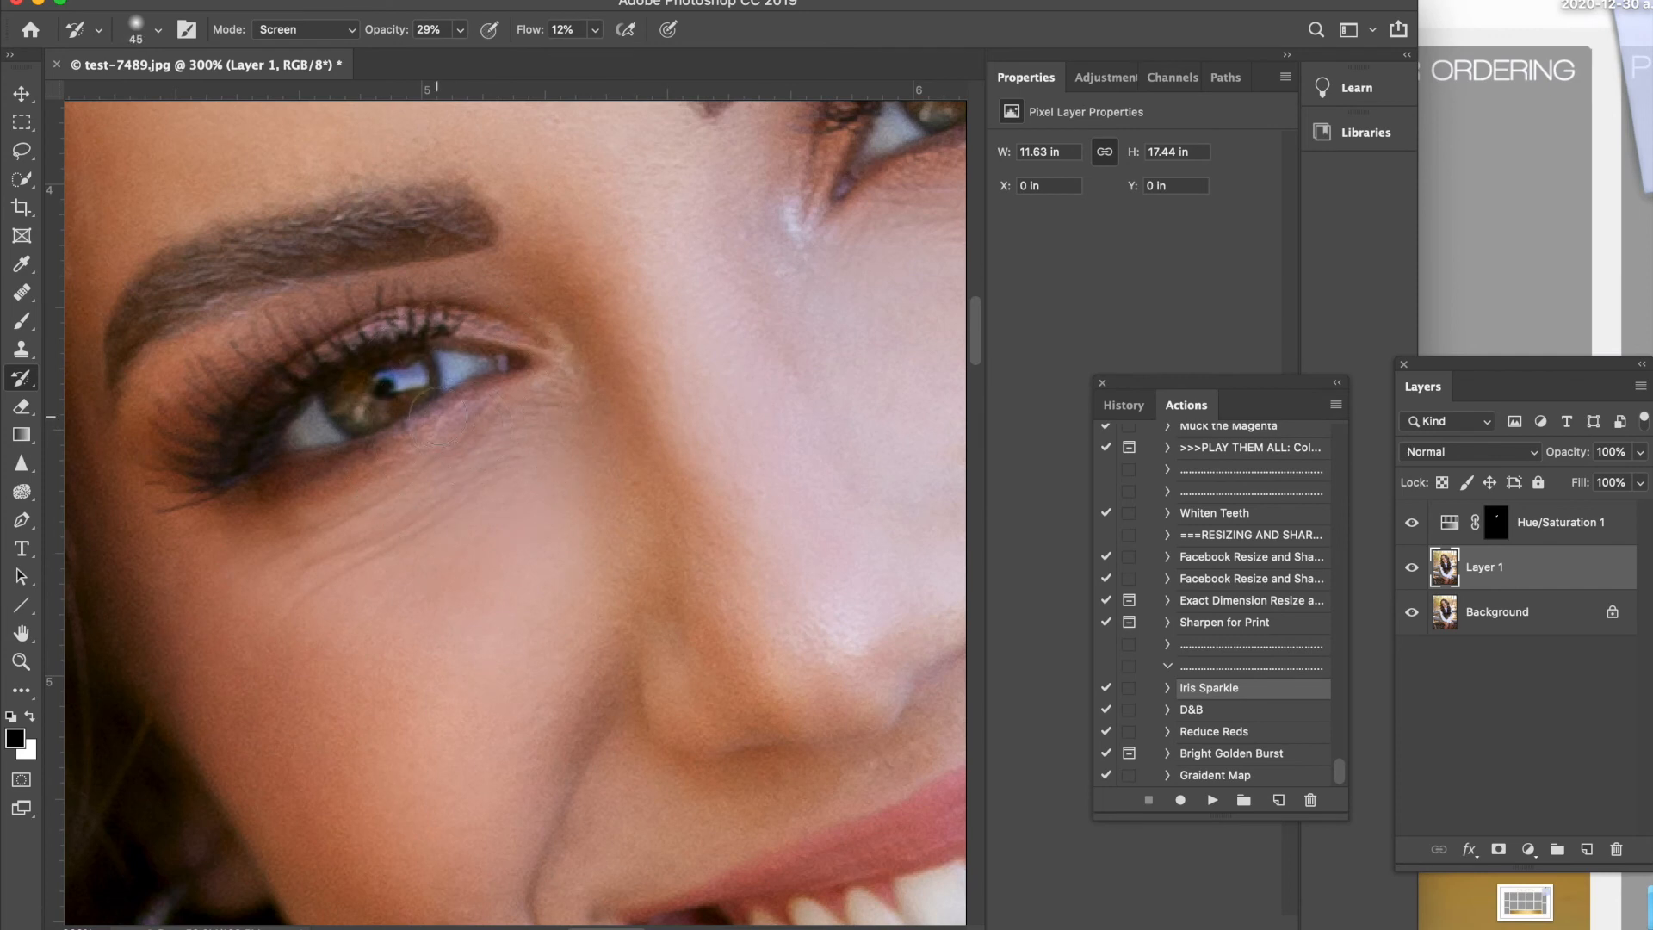
{"action": "key", "text": "bracketleft"}
{"action": "key", "text": "bracketleft"}
{"action": "key", "text": "bracketleft"}
{"action": "key", "text": "bracketleft"}
{"action": "key", "text": "bracketright"}
{"action": "key", "text": "bracketright"}
{"action": "key", "text": "bracketleft"}
{"action": "mouse_move", "coordinate": [414, 374]}
{"action": "left_mouse_down"}
{"action": "mouse_move", "coordinate": [339, 400]}
{"action": "mouse_move", "coordinate": [407, 423]}
{"action": "mouse_move", "coordinate": [322, 384]}
{"action": "mouse_move", "coordinate": [390, 430]}
{"action": "mouse_move", "coordinate": [407, 372]}
{"action": "mouse_move", "coordinate": [342, 395]}
{"action": "mouse_move", "coordinate": [357, 414]}
{"action": "mouse_move", "coordinate": [339, 387]}
{"action": "left_mouse_up"}
Step: Brighten the iris of the right-hand eye with the same History Brush settings
{"action": "scroll", "coordinate": [193, 407], "scroll_direction": "right", "scroll_amount": 6}
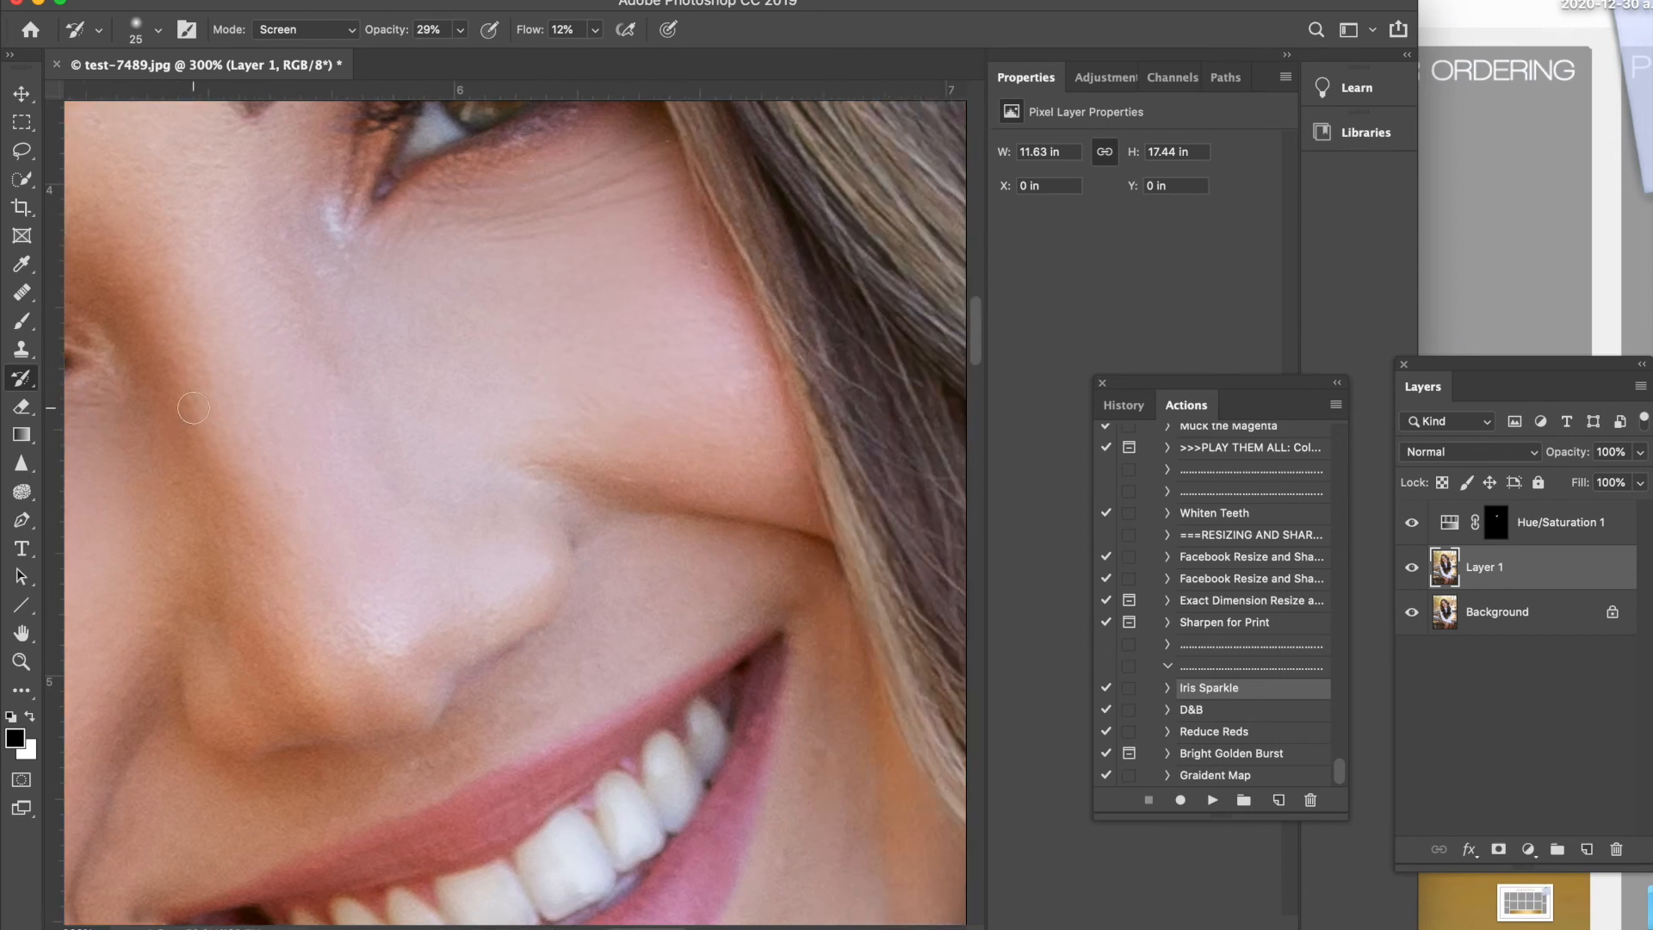
{"action": "scroll", "coordinate": [193, 407], "scroll_direction": "up", "scroll_amount": 3}
{"action": "mouse_move", "coordinate": [543, 303]}
{"action": "left_mouse_down"}
{"action": "mouse_move", "coordinate": [477, 328]}
{"action": "mouse_move", "coordinate": [508, 294]}
{"action": "mouse_move", "coordinate": [532, 297]}
{"action": "mouse_move", "coordinate": [515, 290]}
{"action": "mouse_move", "coordinate": [457, 315]}
{"action": "mouse_move", "coordinate": [509, 333]}
{"action": "mouse_move", "coordinate": [453, 312]}
{"action": "mouse_move", "coordinate": [517, 328]}
{"action": "mouse_move", "coordinate": [481, 330]}
{"action": "left_mouse_up"}
Step: Compare both eyes with Layer 1 hidden and shown
{"action": "key", "text": "super+minus"}
{"action": "scroll", "coordinate": [557, 376], "scroll_direction": "left", "scroll_amount": 5}
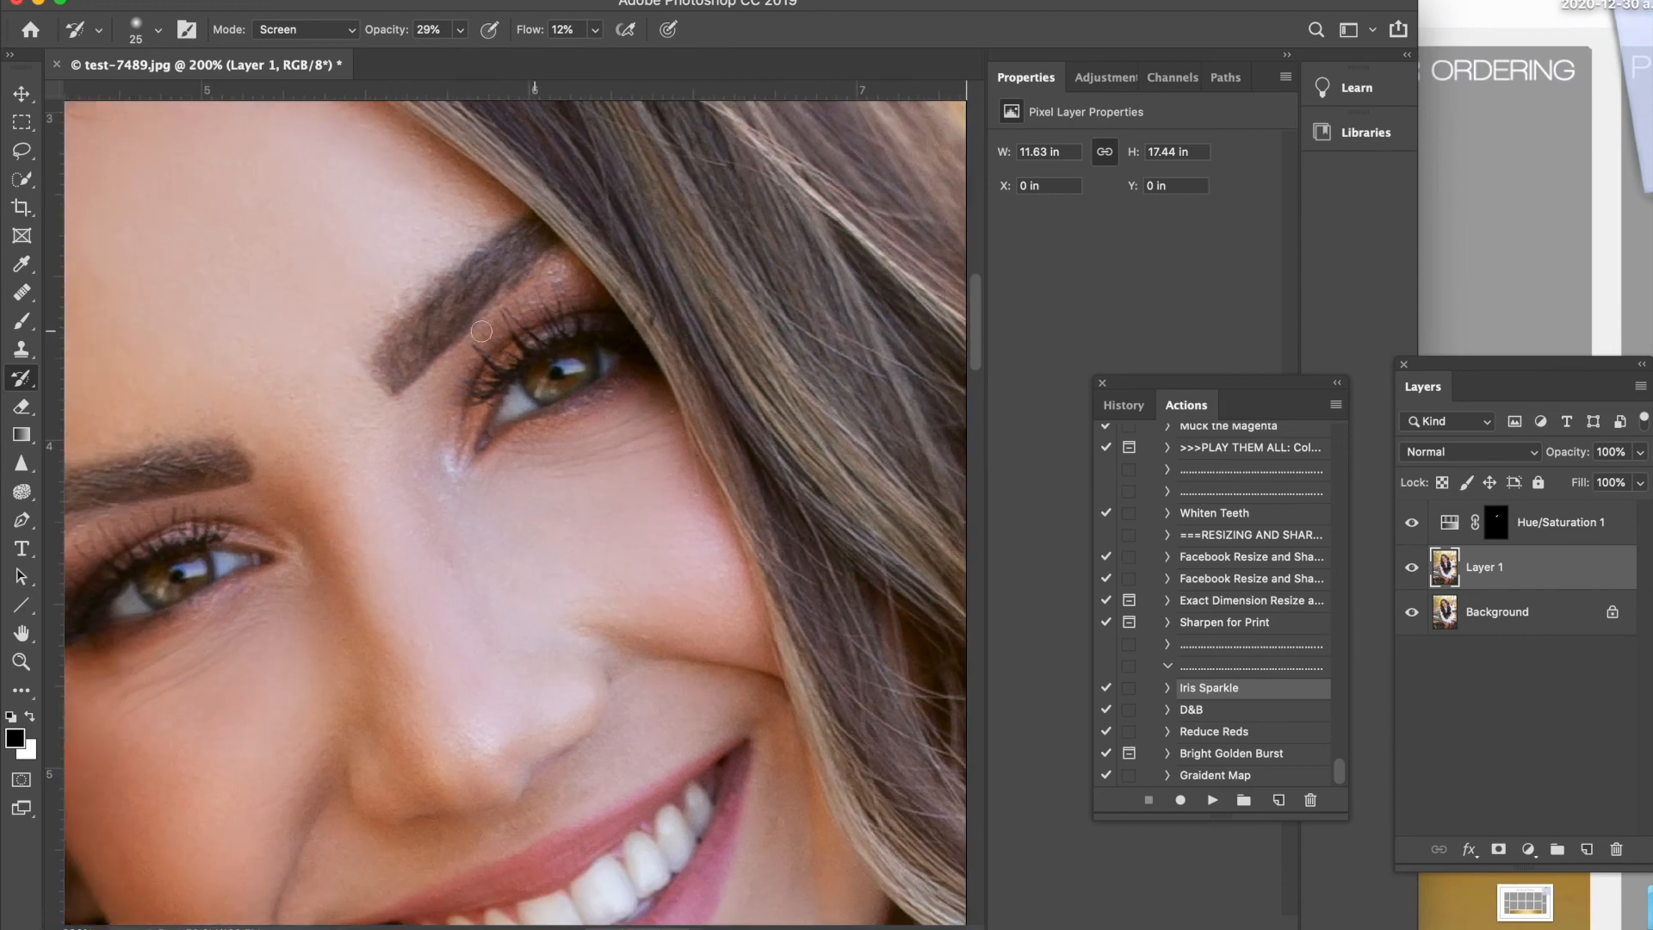
{"action": "left_click", "coordinate": [1411, 568]}
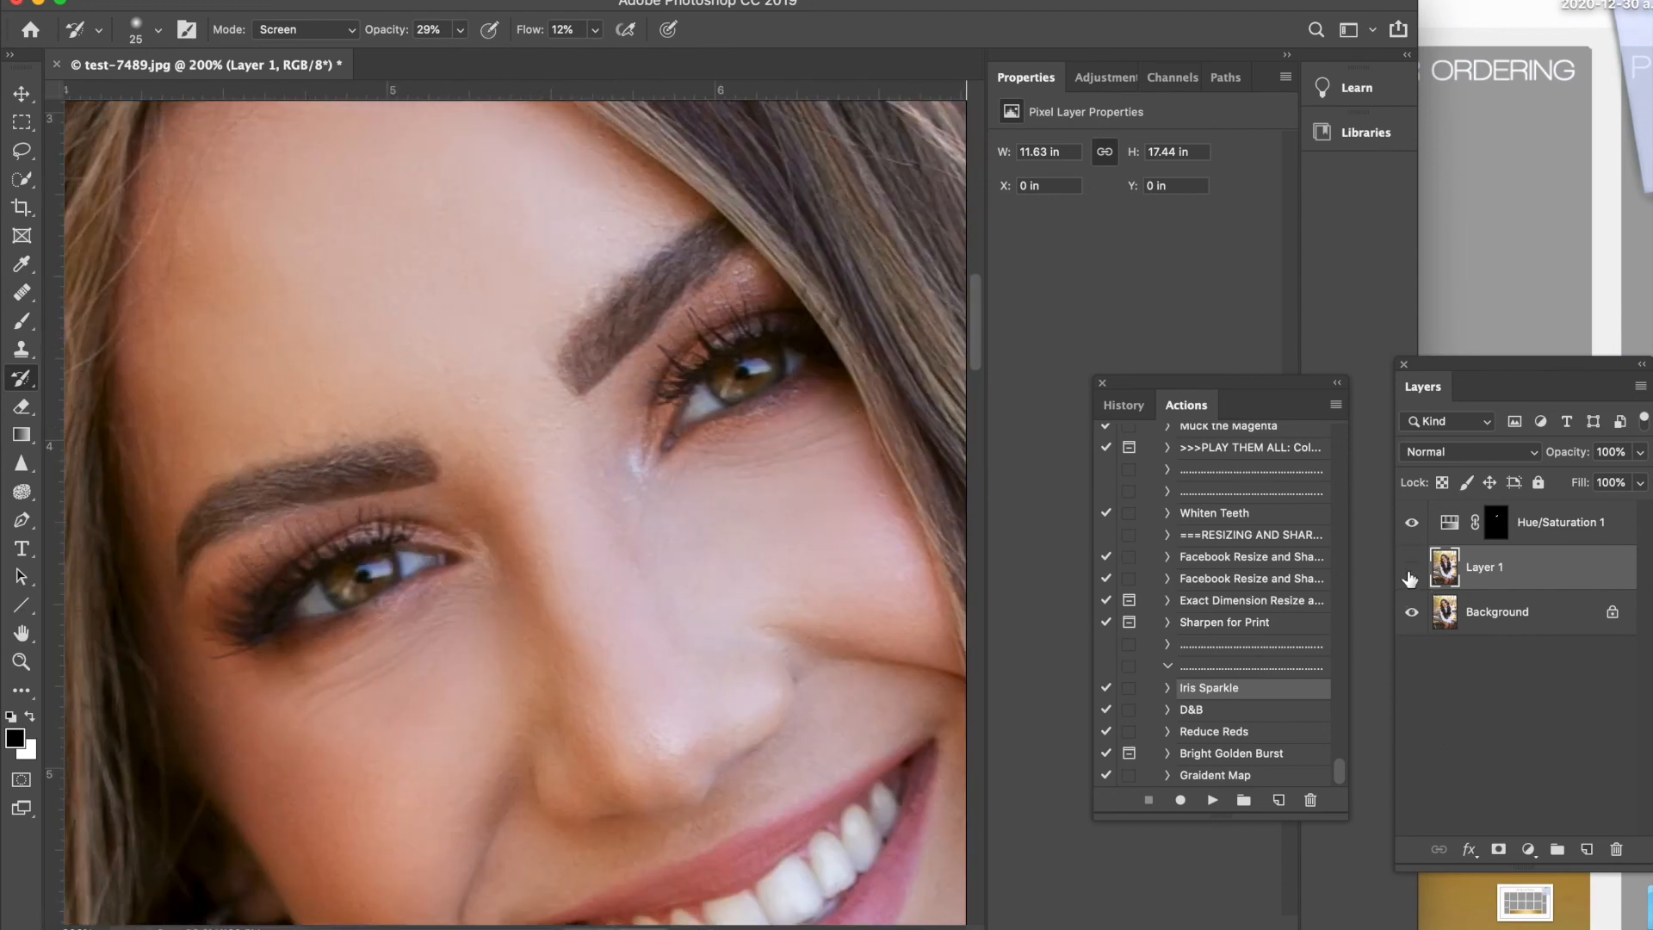
{"action": "left_click", "coordinate": [1411, 568]}
{"action": "left_click", "coordinate": [1411, 568]}
{"action": "left_click", "coordinate": [1411, 569]}
{"action": "left_click", "coordinate": [1411, 568]}
{"action": "left_click", "coordinate": [1411, 569]}
{"action": "left_click", "coordinate": [1412, 569]}
{"action": "left_click", "coordinate": [1411, 568]}
Step: Examine the brightened eyes up close and their effect in the whole portrait
{"action": "scroll", "coordinate": [489, 492], "scroll_direction": "down", "scroll_amount": 3}
{"action": "scroll", "coordinate": [491, 491], "scroll_direction": "right", "scroll_amount": 5}
{"action": "scroll", "coordinate": [492, 490], "scroll_direction": "up", "scroll_amount": 3}
{"action": "scroll", "coordinate": [493, 489], "scroll_direction": "left", "scroll_amount": 3}
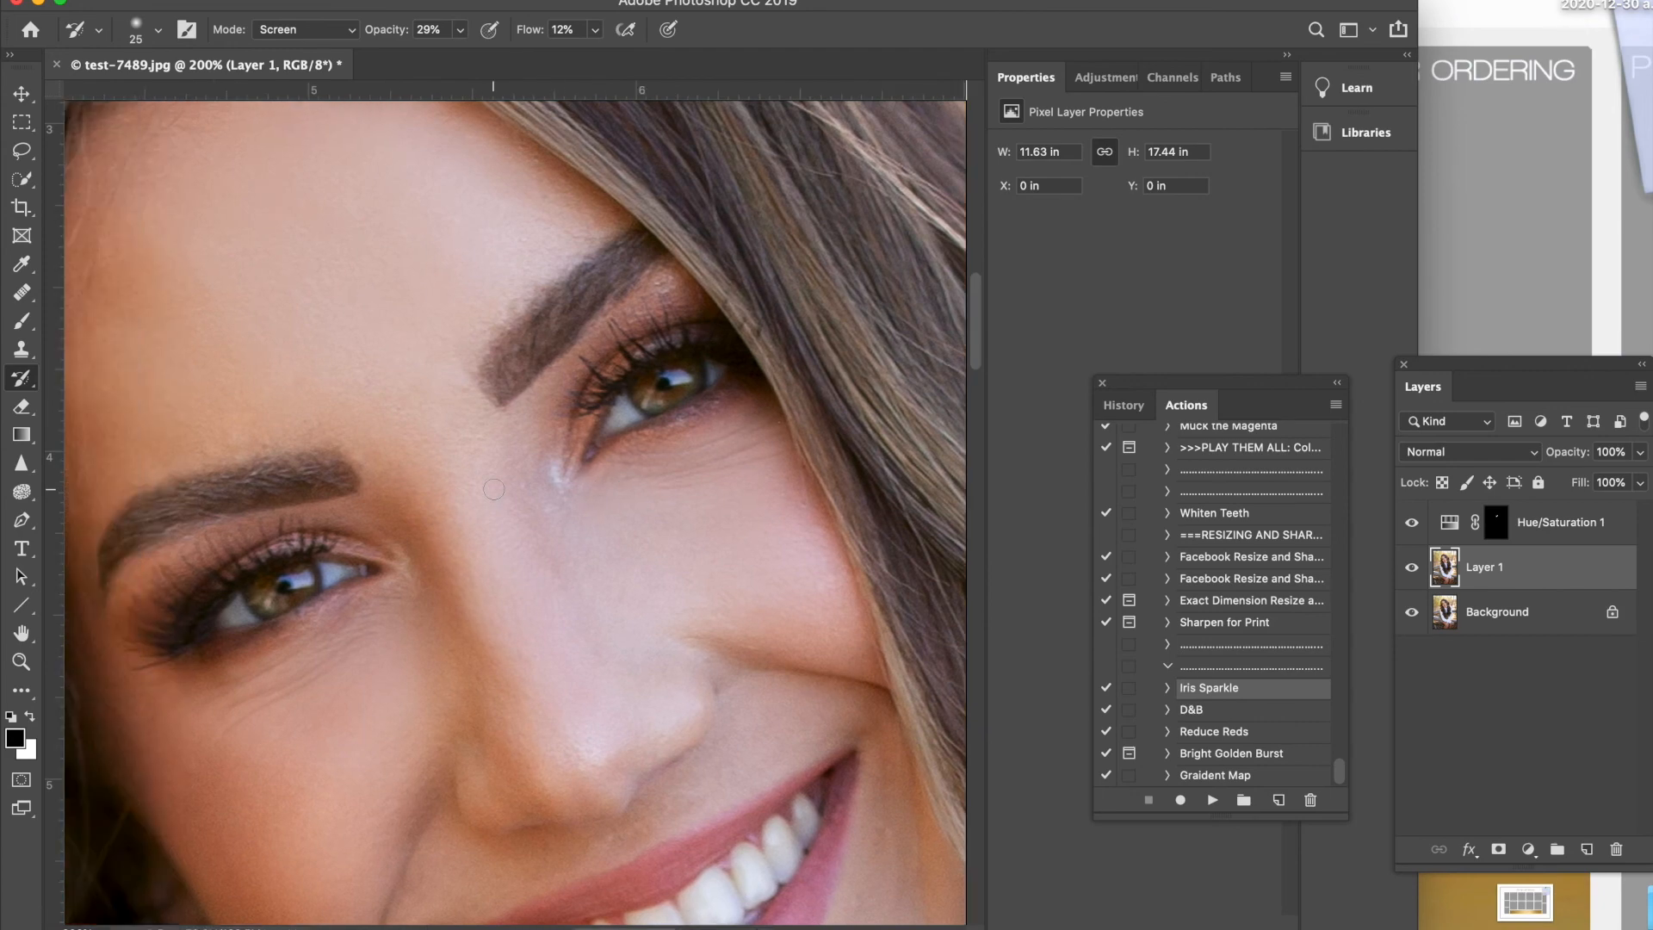
{"action": "scroll", "coordinate": [494, 489], "scroll_direction": "down", "scroll_amount": 2}
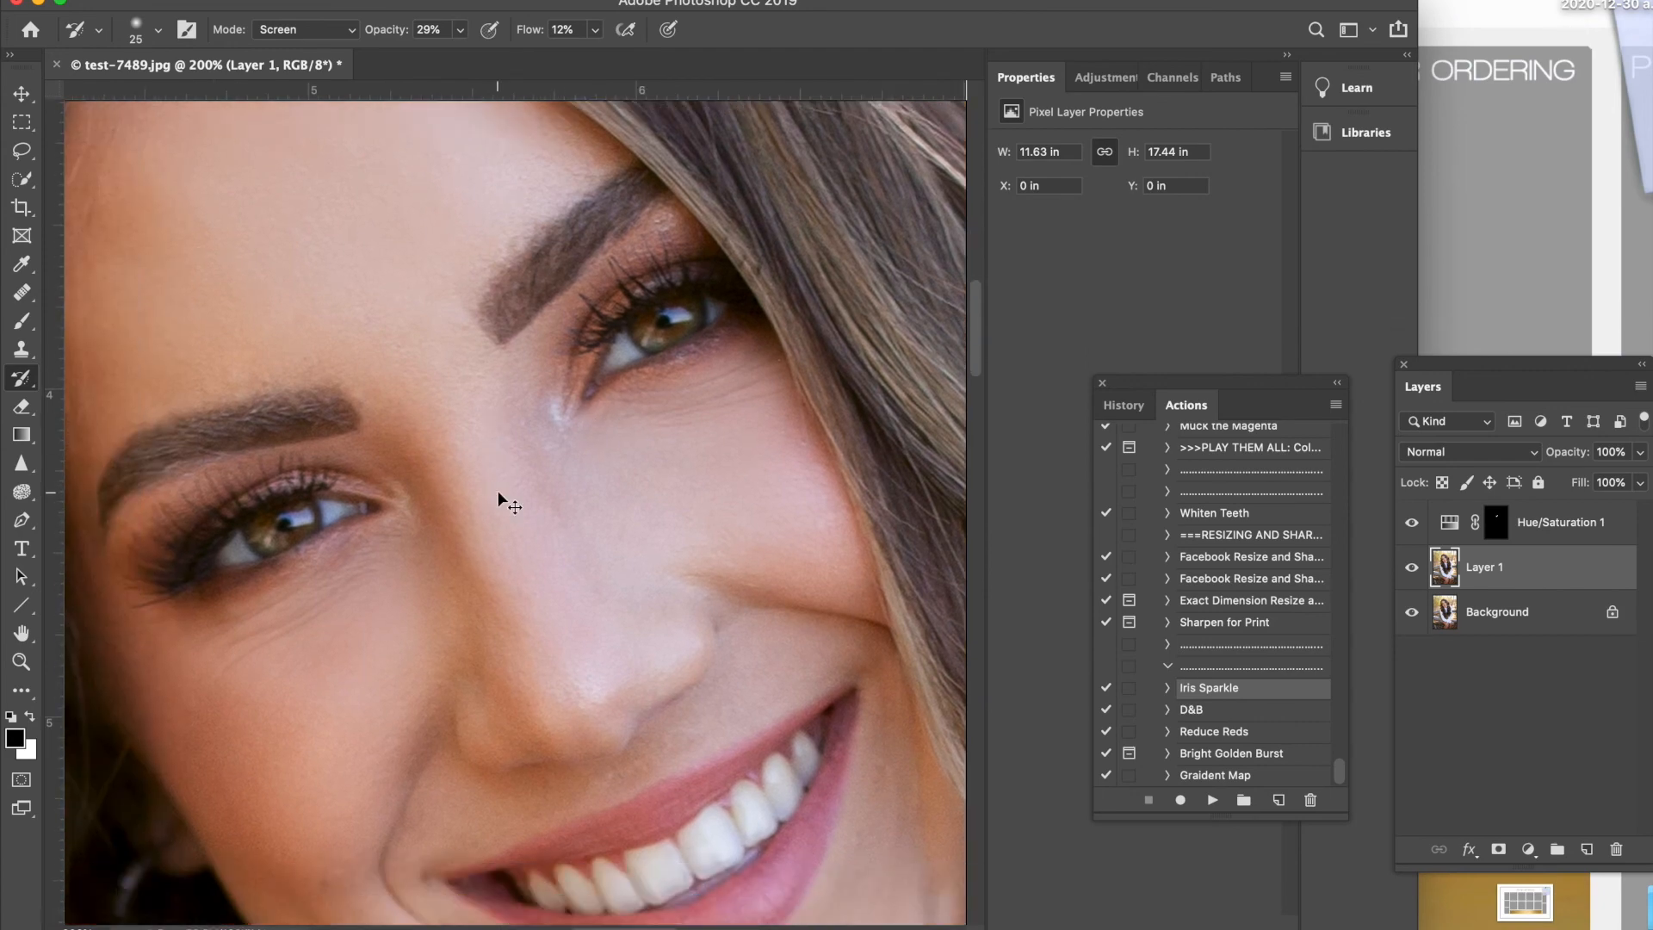
{"action": "scroll", "coordinate": [497, 489], "scroll_direction": "down", "scroll_amount": 4}
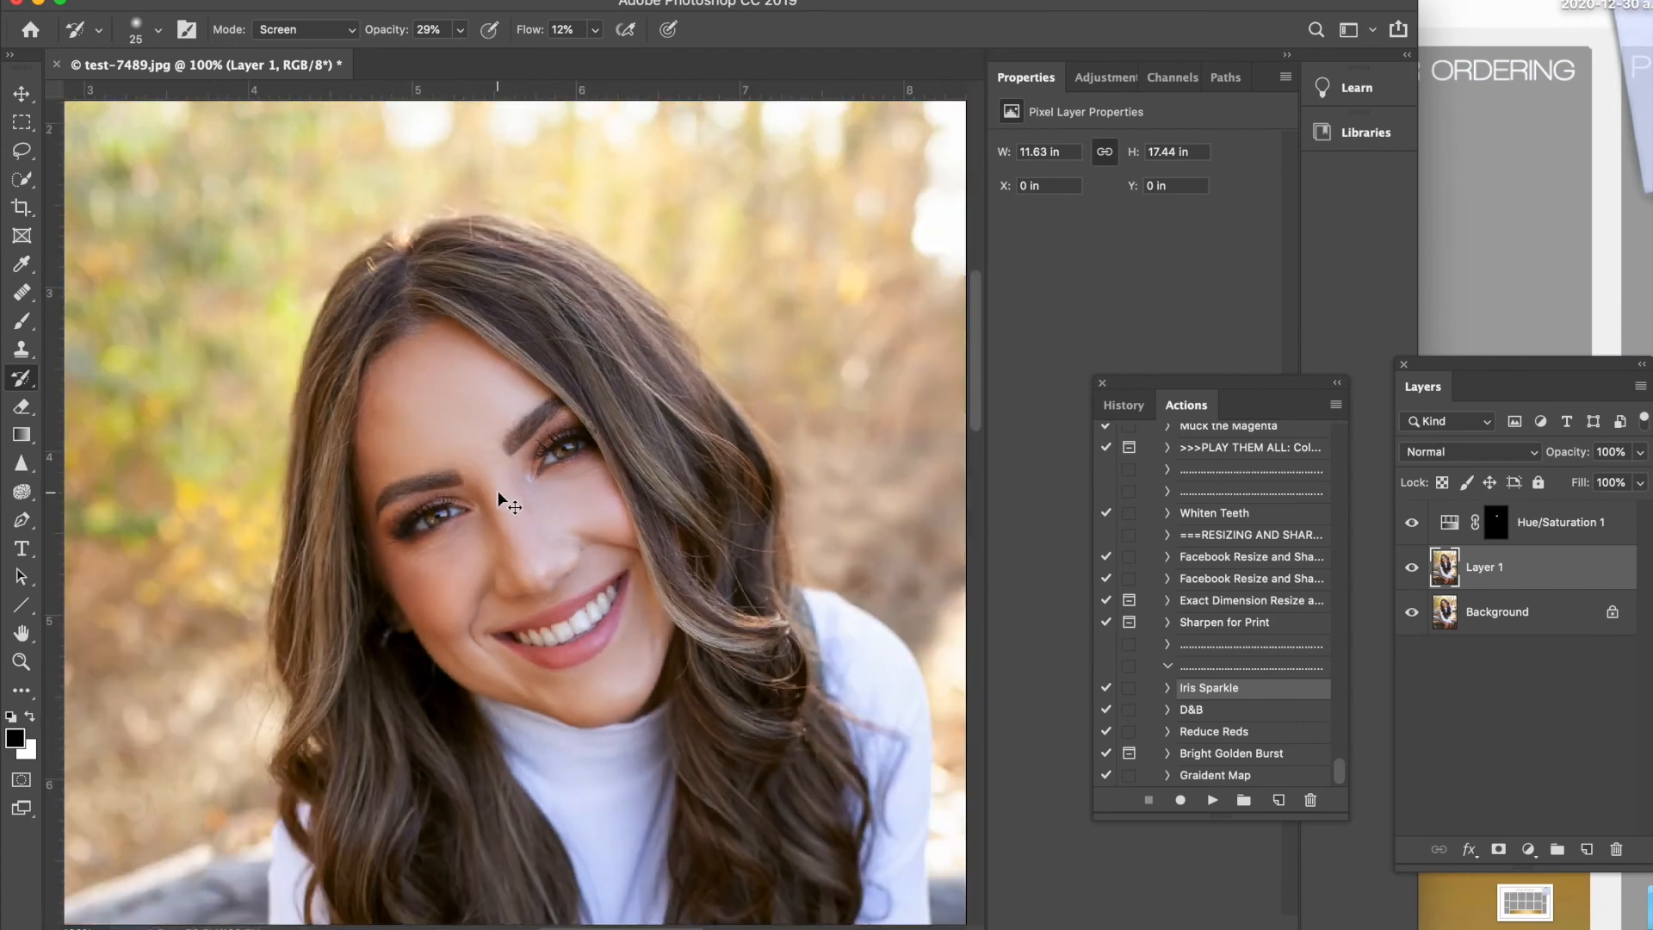
{"action": "scroll", "coordinate": [497, 491], "scroll_direction": "down", "scroll_amount": 2}
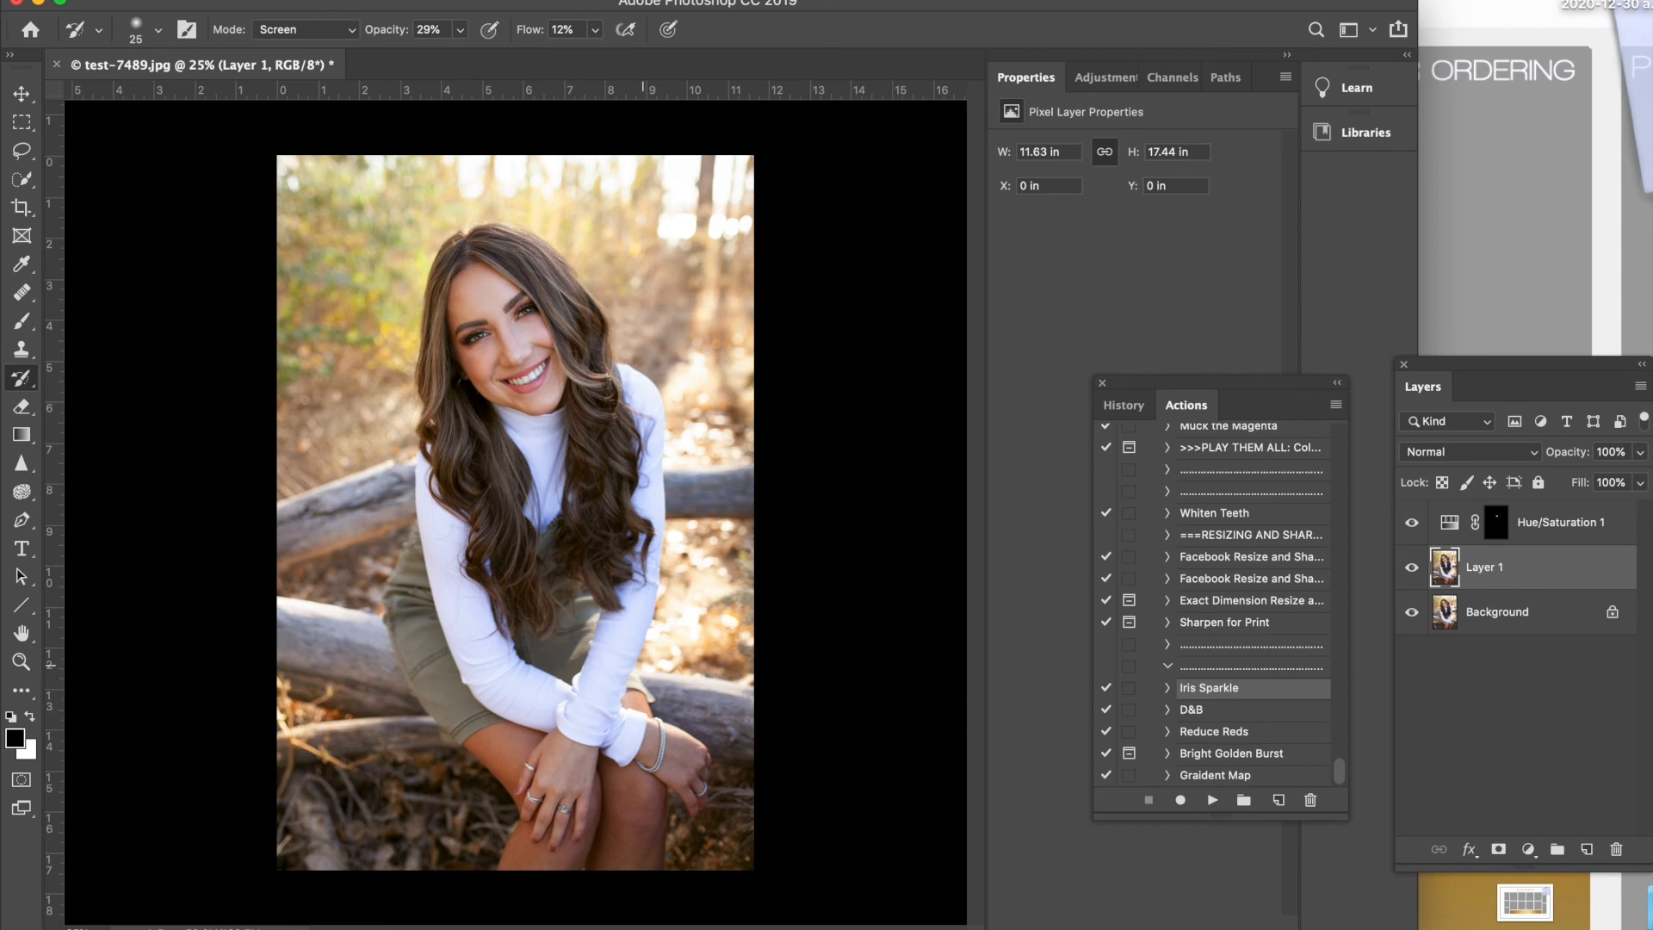
{"action": "key", "text": "super+equal"}
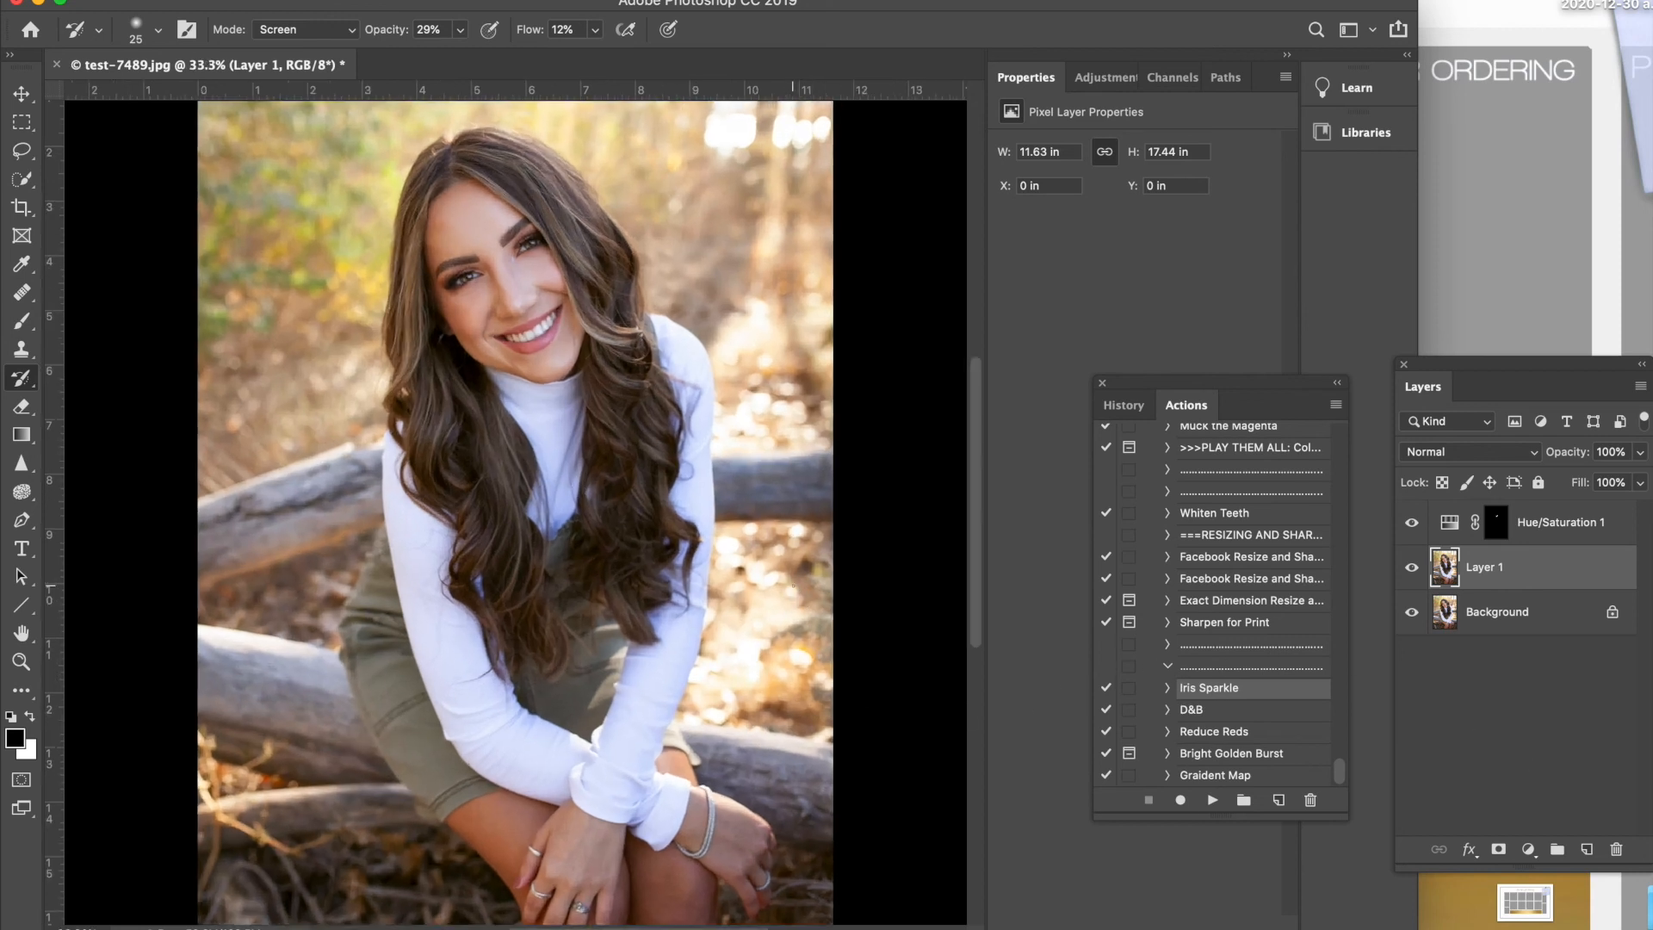
{"action": "key", "text": "super+minus"}
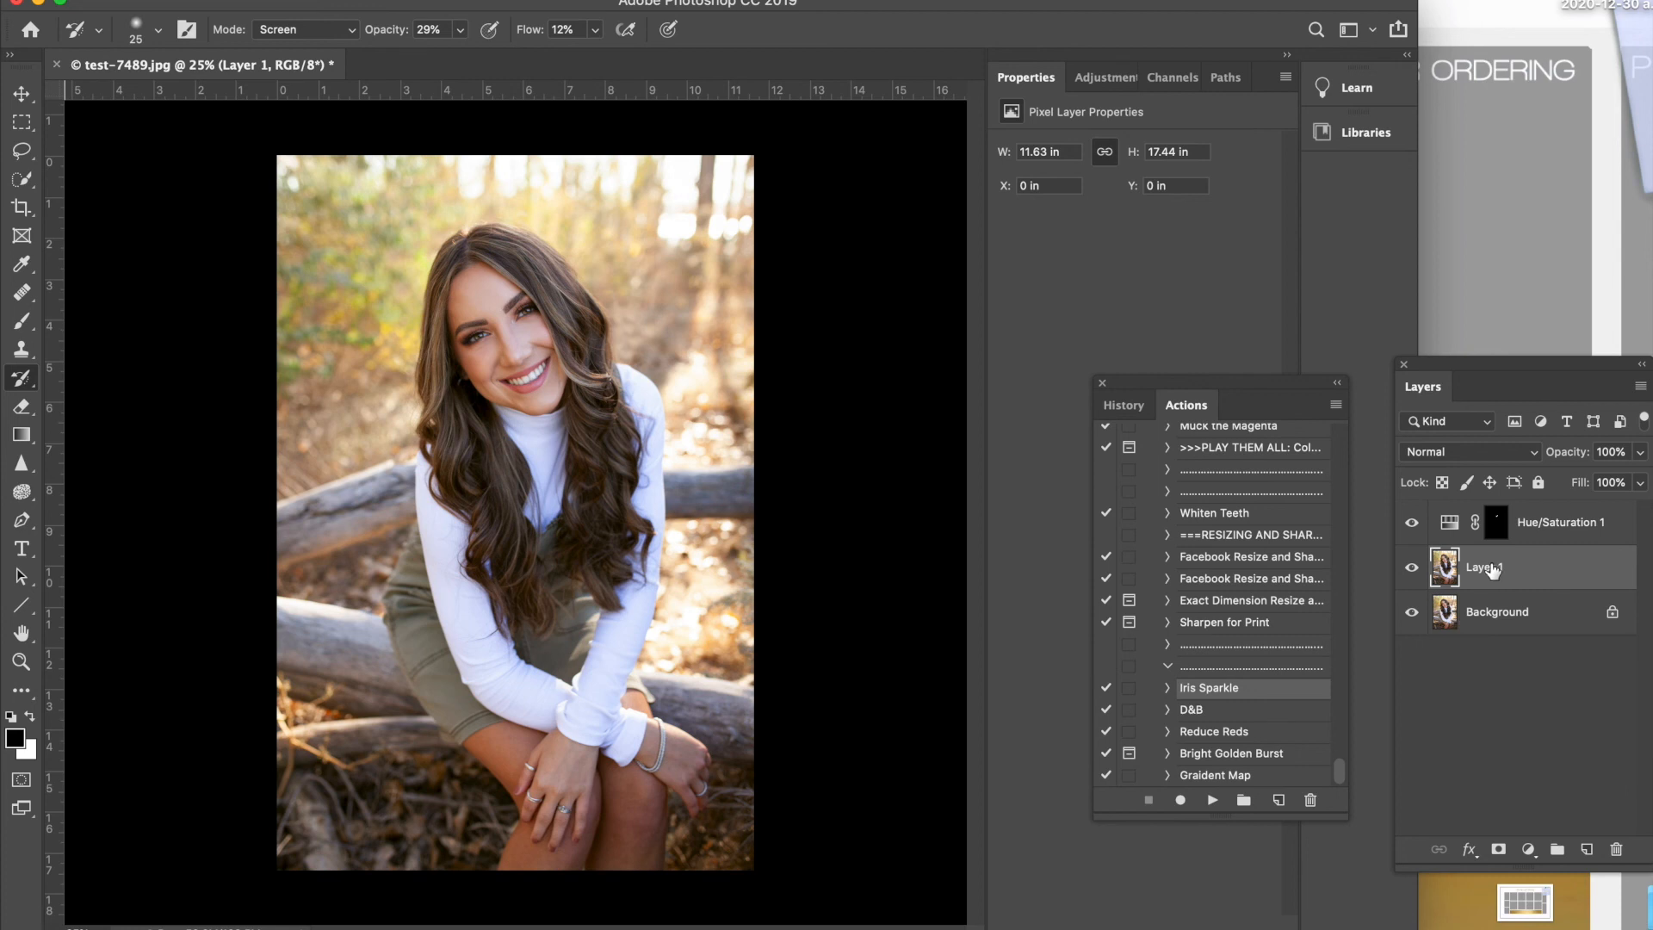
Step: Add a Hue/Saturation adjustment above Layer 1 and set its Reds to hue +4 and saturation -4
{"action": "left_click", "coordinate": [1527, 850]}
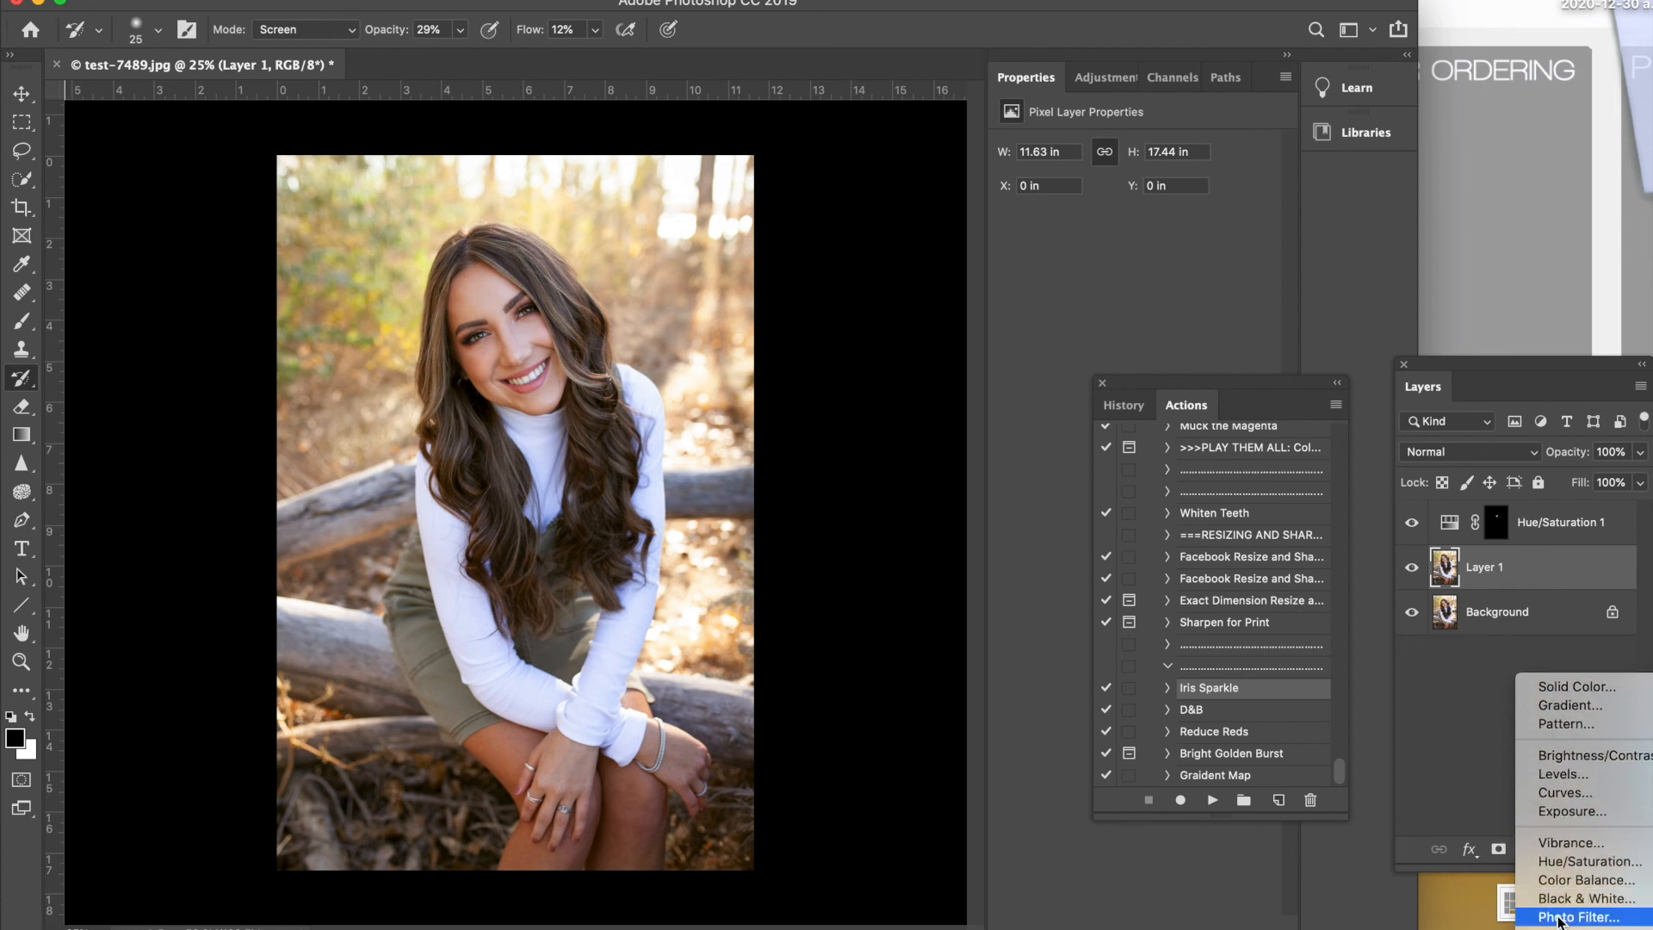
{"action": "left_click", "coordinate": [1563, 849]}
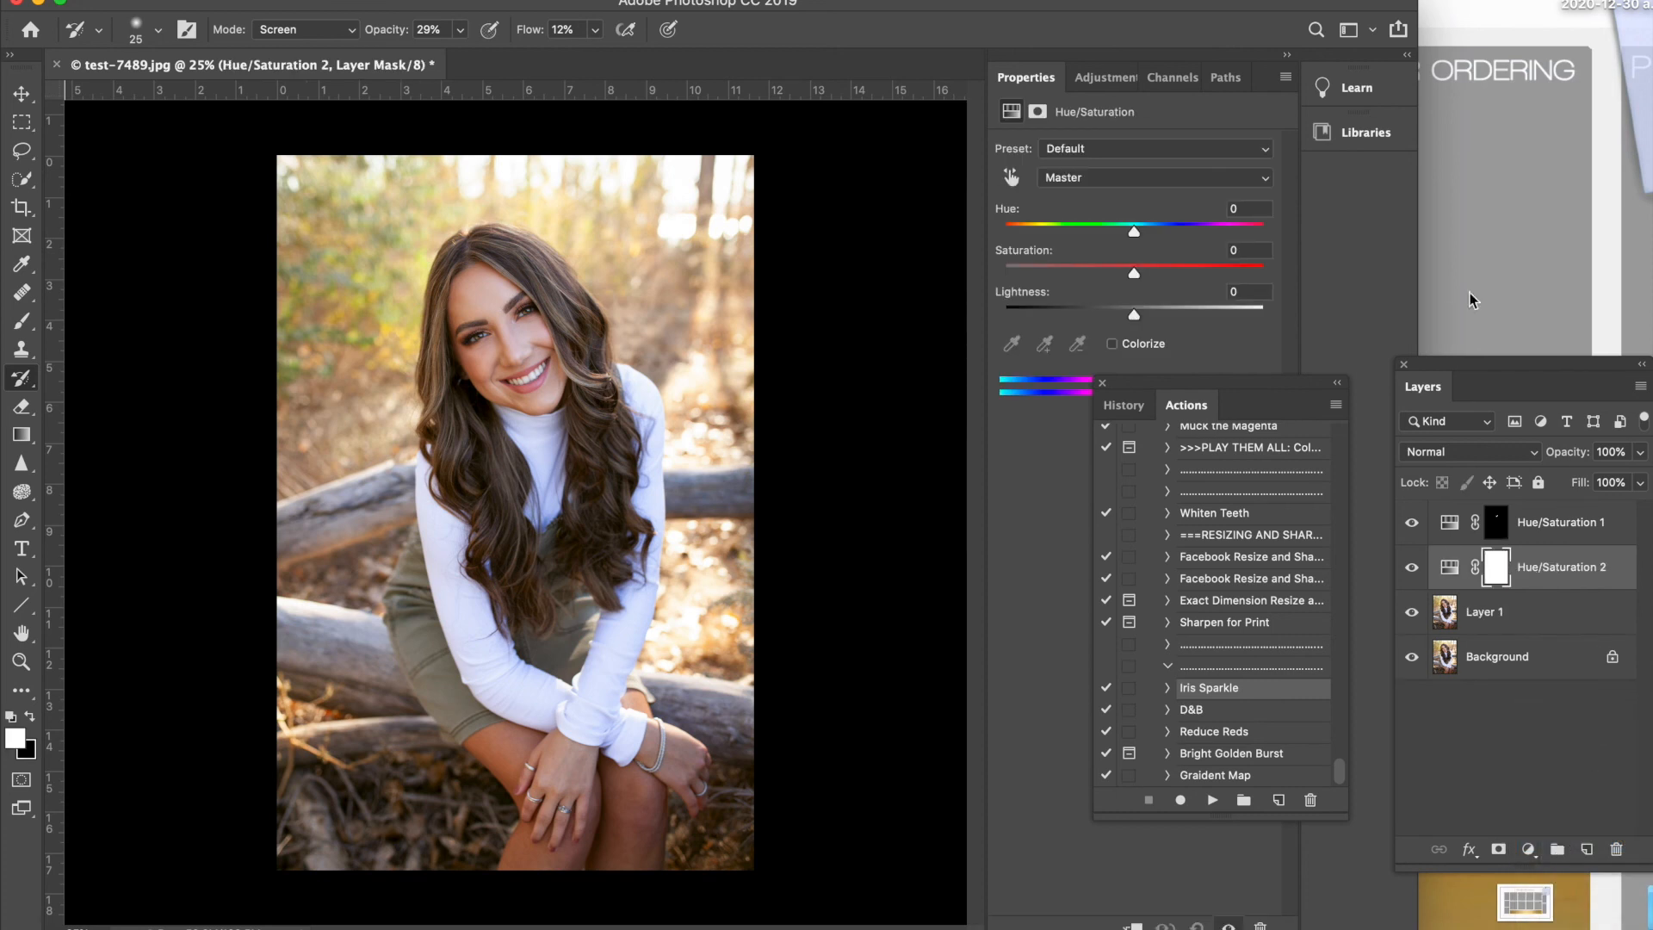
{"action": "left_click", "coordinate": [1071, 178]}
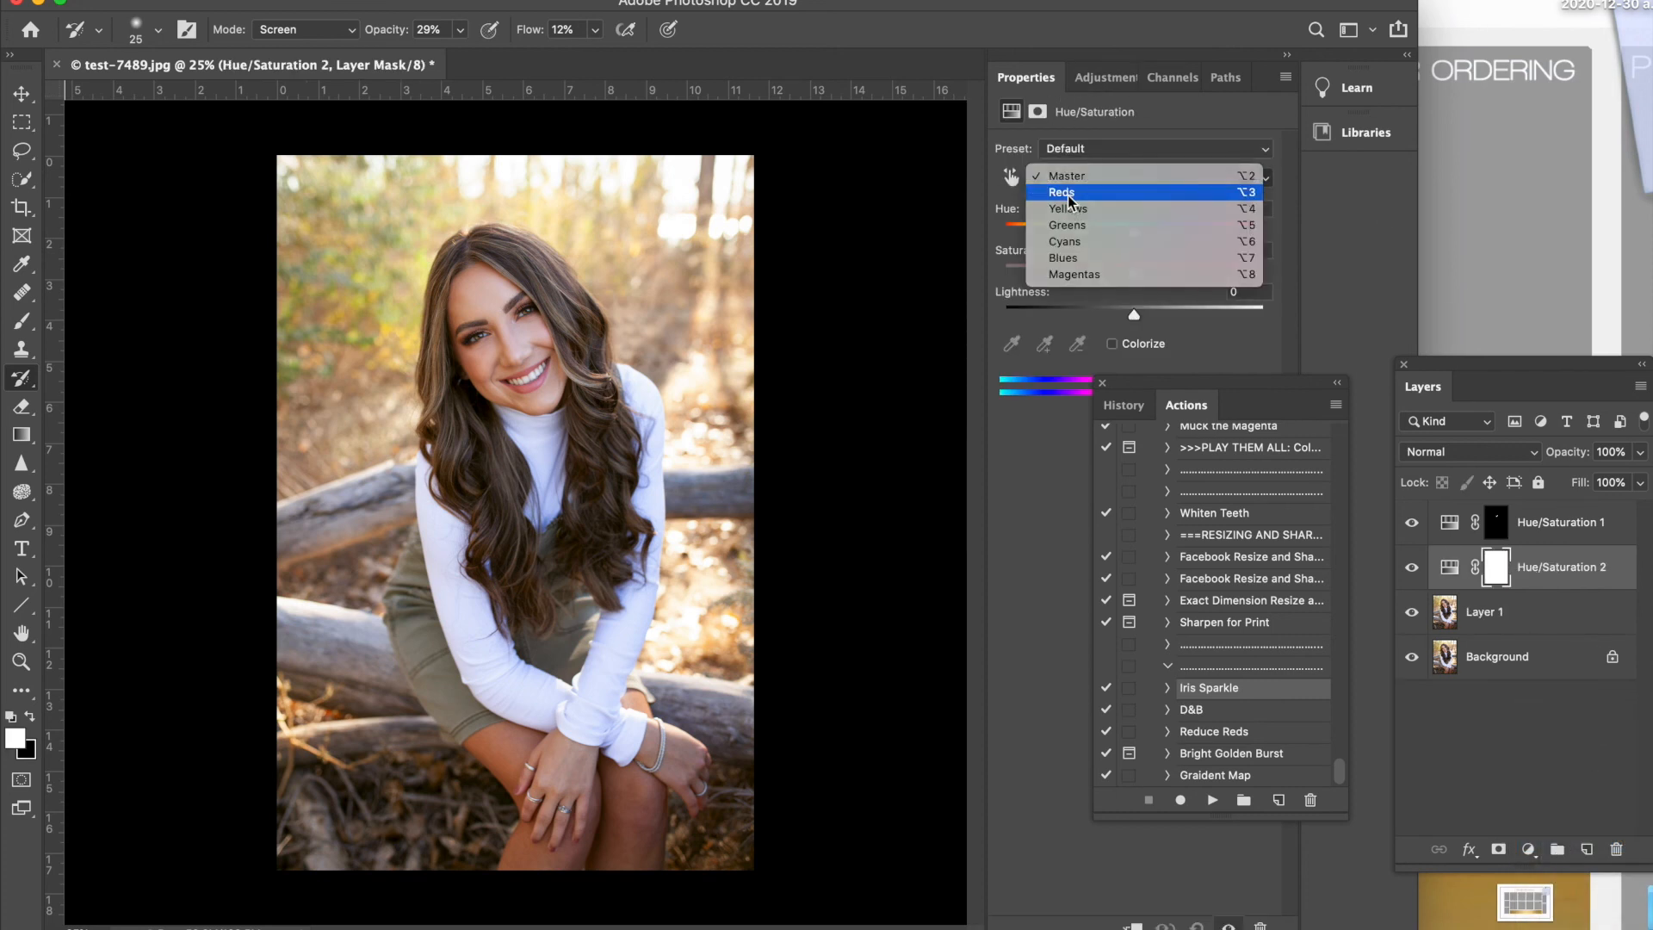
{"action": "left_click", "coordinate": [1067, 195]}
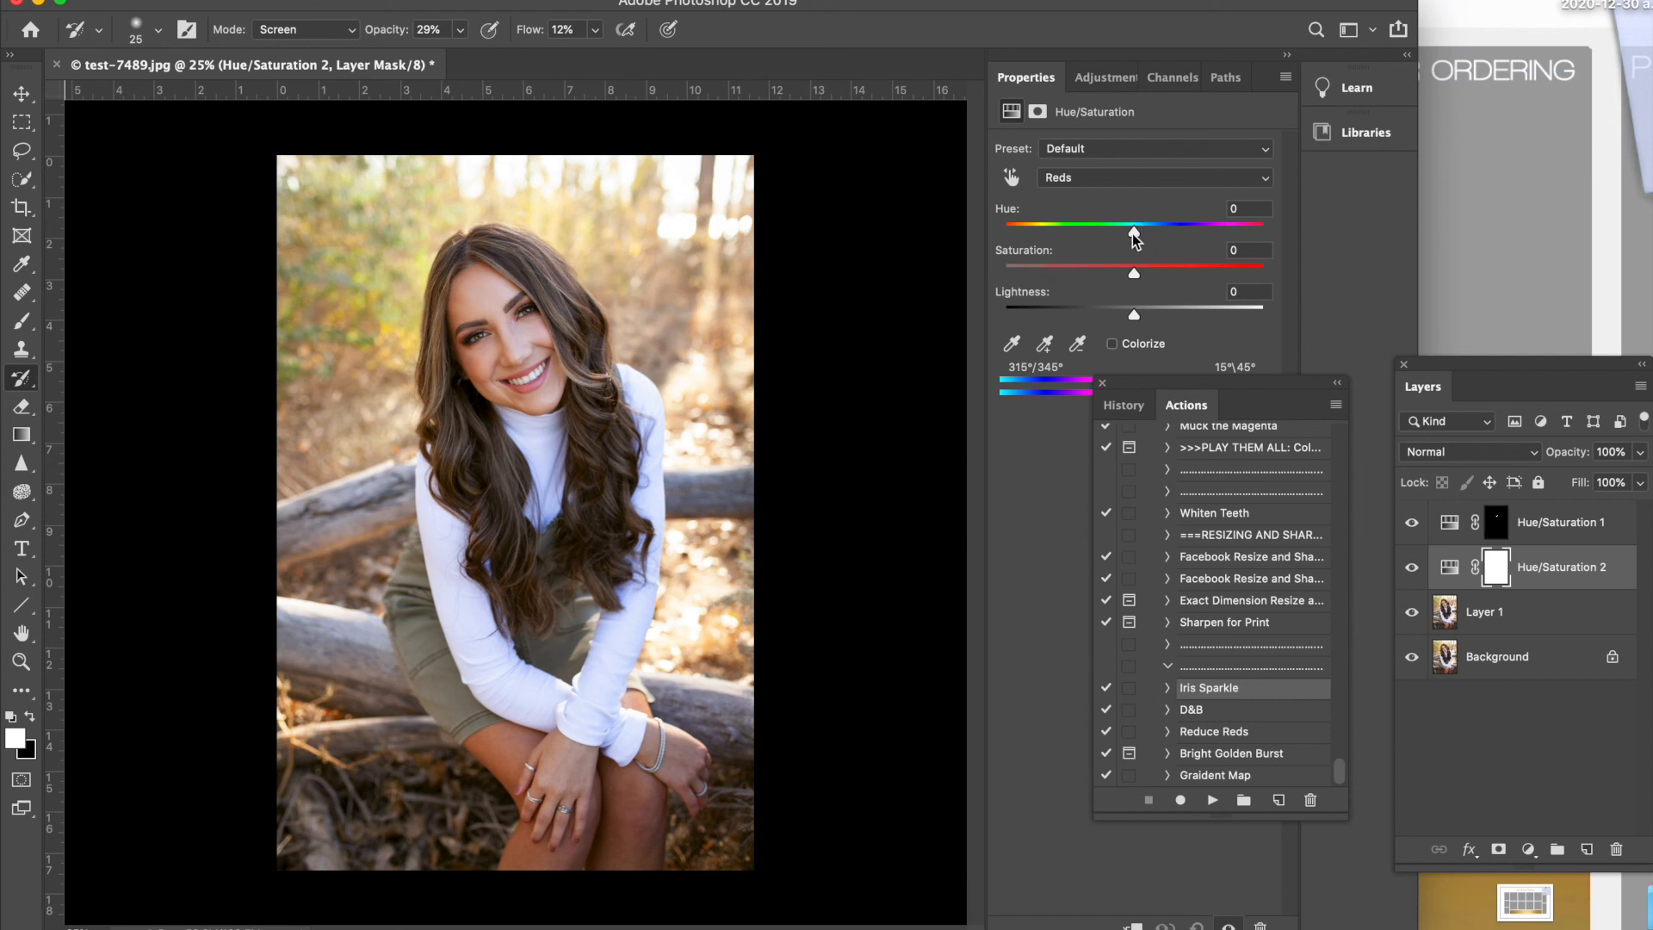
{"action": "left_click_drag", "start_coordinate": [1135, 230], "coordinate": [1140, 234]}
{"action": "left_click_drag", "start_coordinate": [1133, 272], "coordinate": [1129, 273]}
Step: Compare the whole portrait with the new Hue/Saturation adjustment hidden and shown
{"action": "left_click", "coordinate": [1412, 568]}
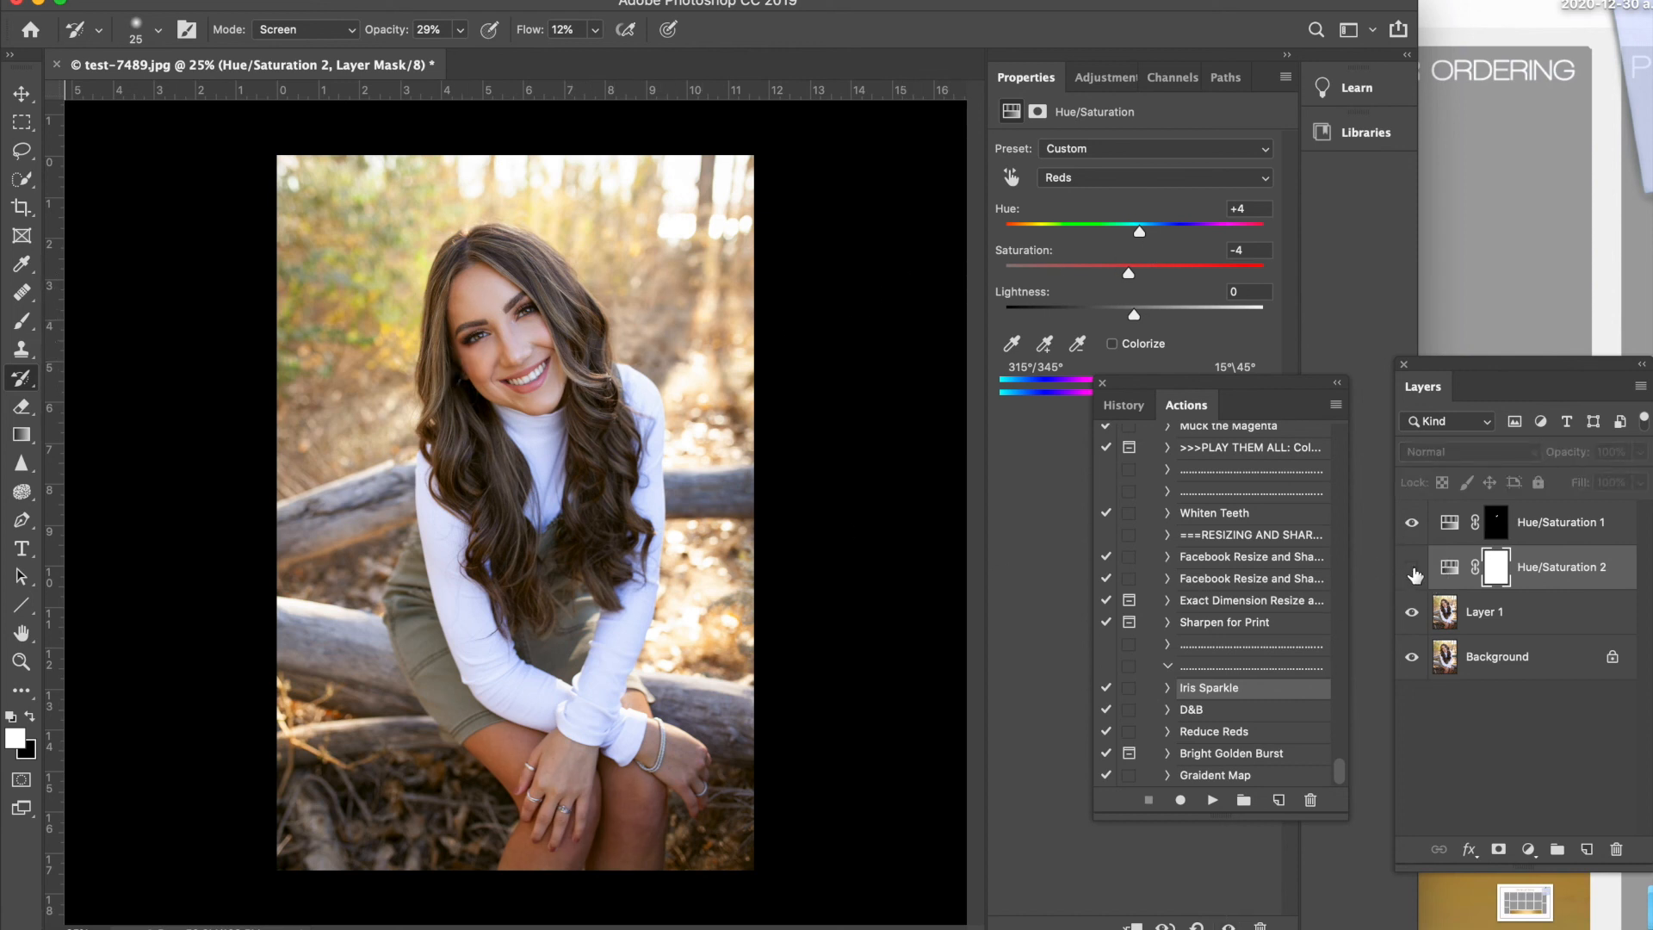
{"action": "left_click", "coordinate": [1412, 568]}
{"action": "left_click", "coordinate": [1412, 570]}
{"action": "left_click", "coordinate": [1413, 570]}
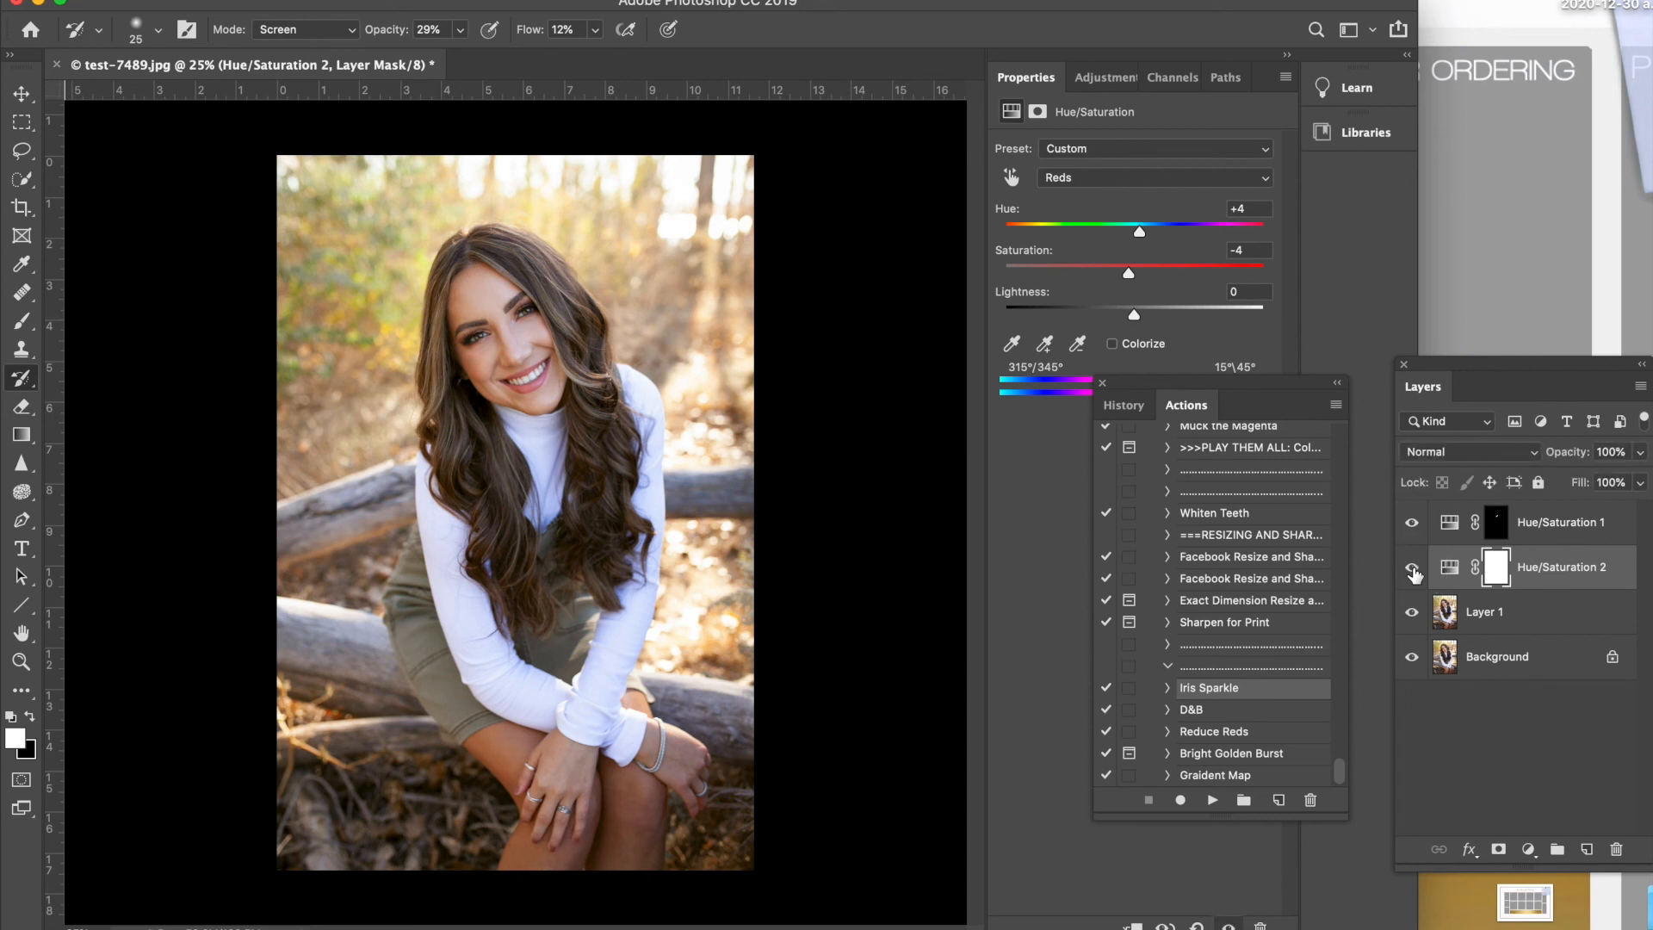
{"action": "left_click", "coordinate": [1412, 570]}
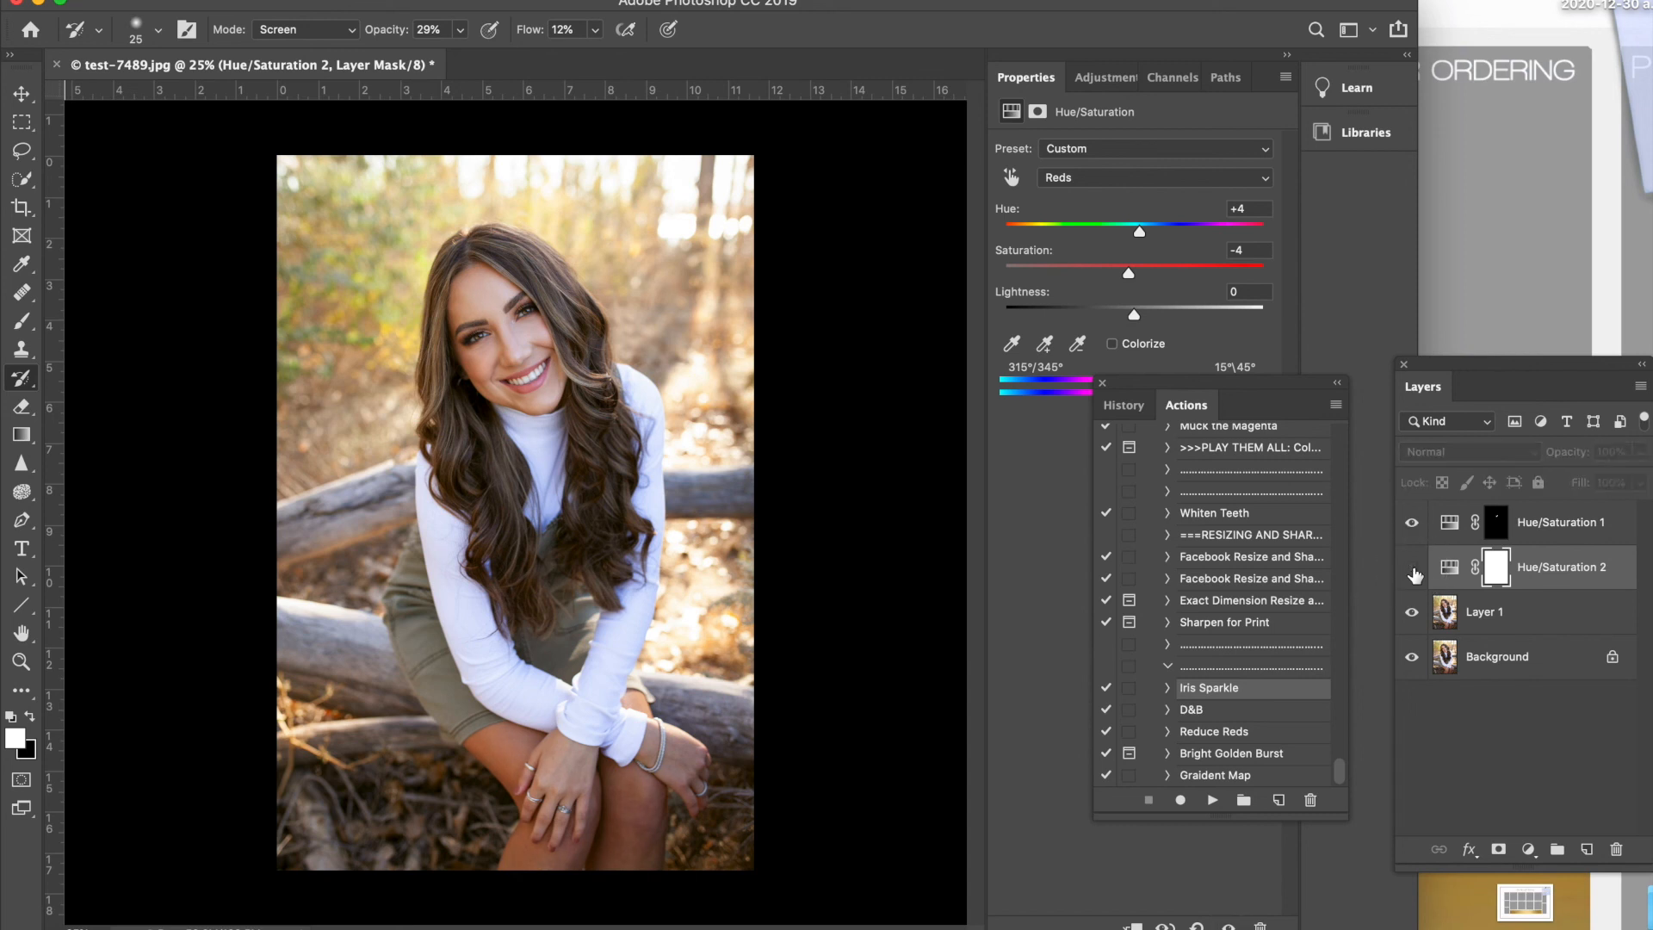
{"action": "left_click", "coordinate": [1412, 570]}
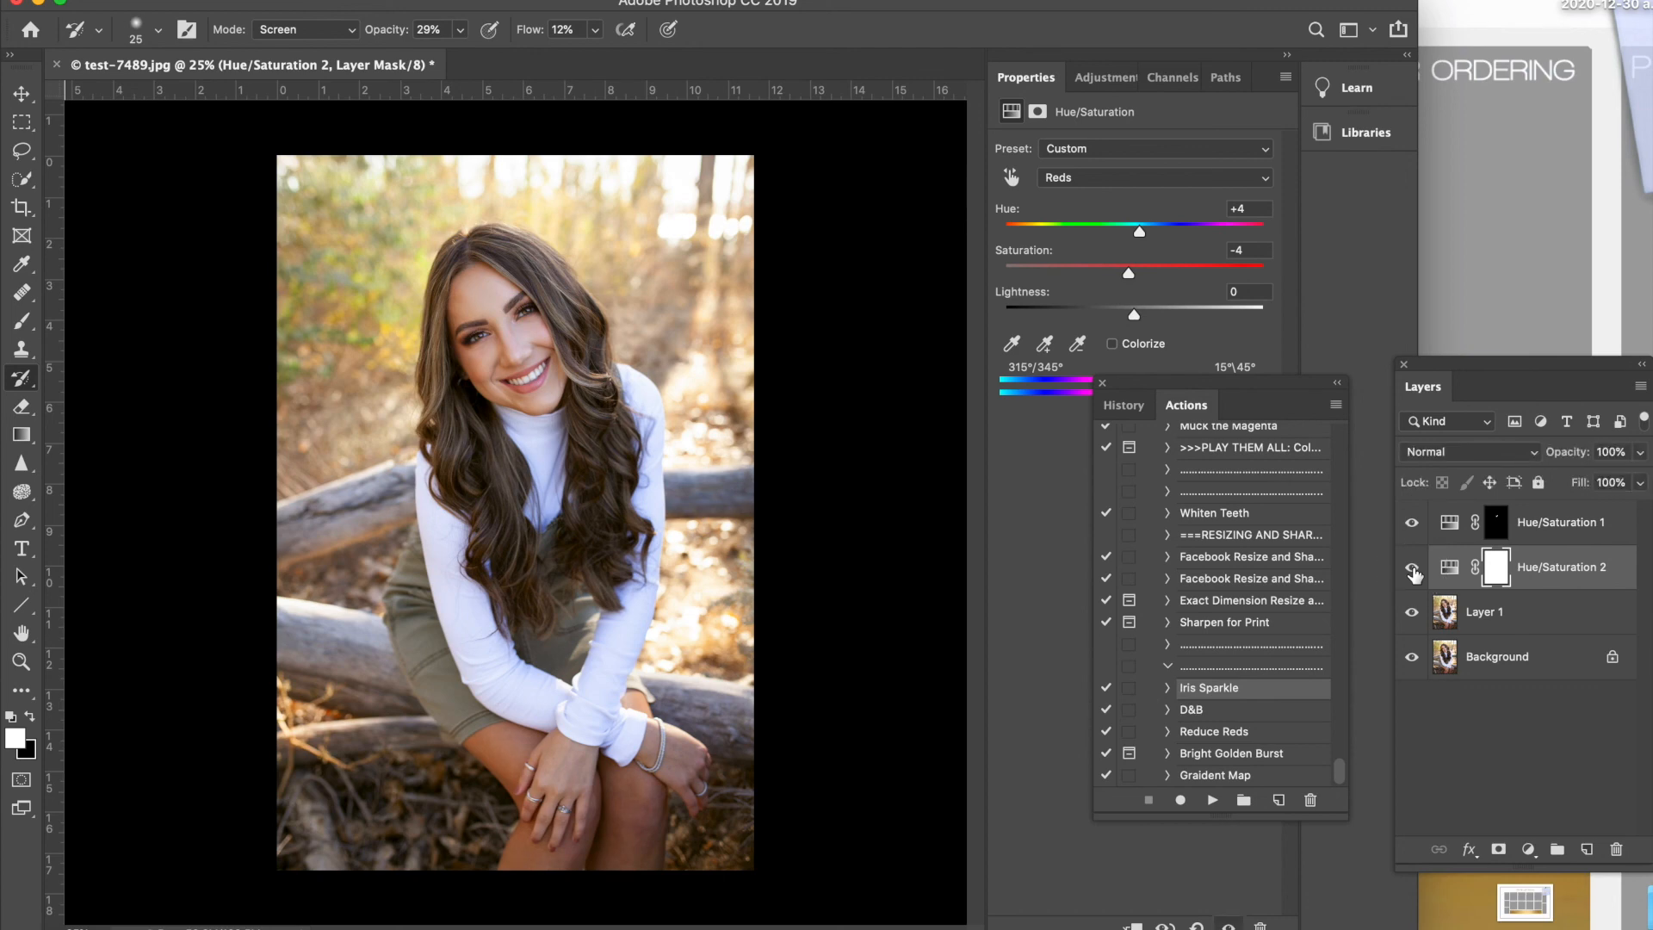
Step: Compare the skin tones on the face up close with and without the Reds adjustment, and return to the whole portrait
{"action": "key", "text": "super+plus"}
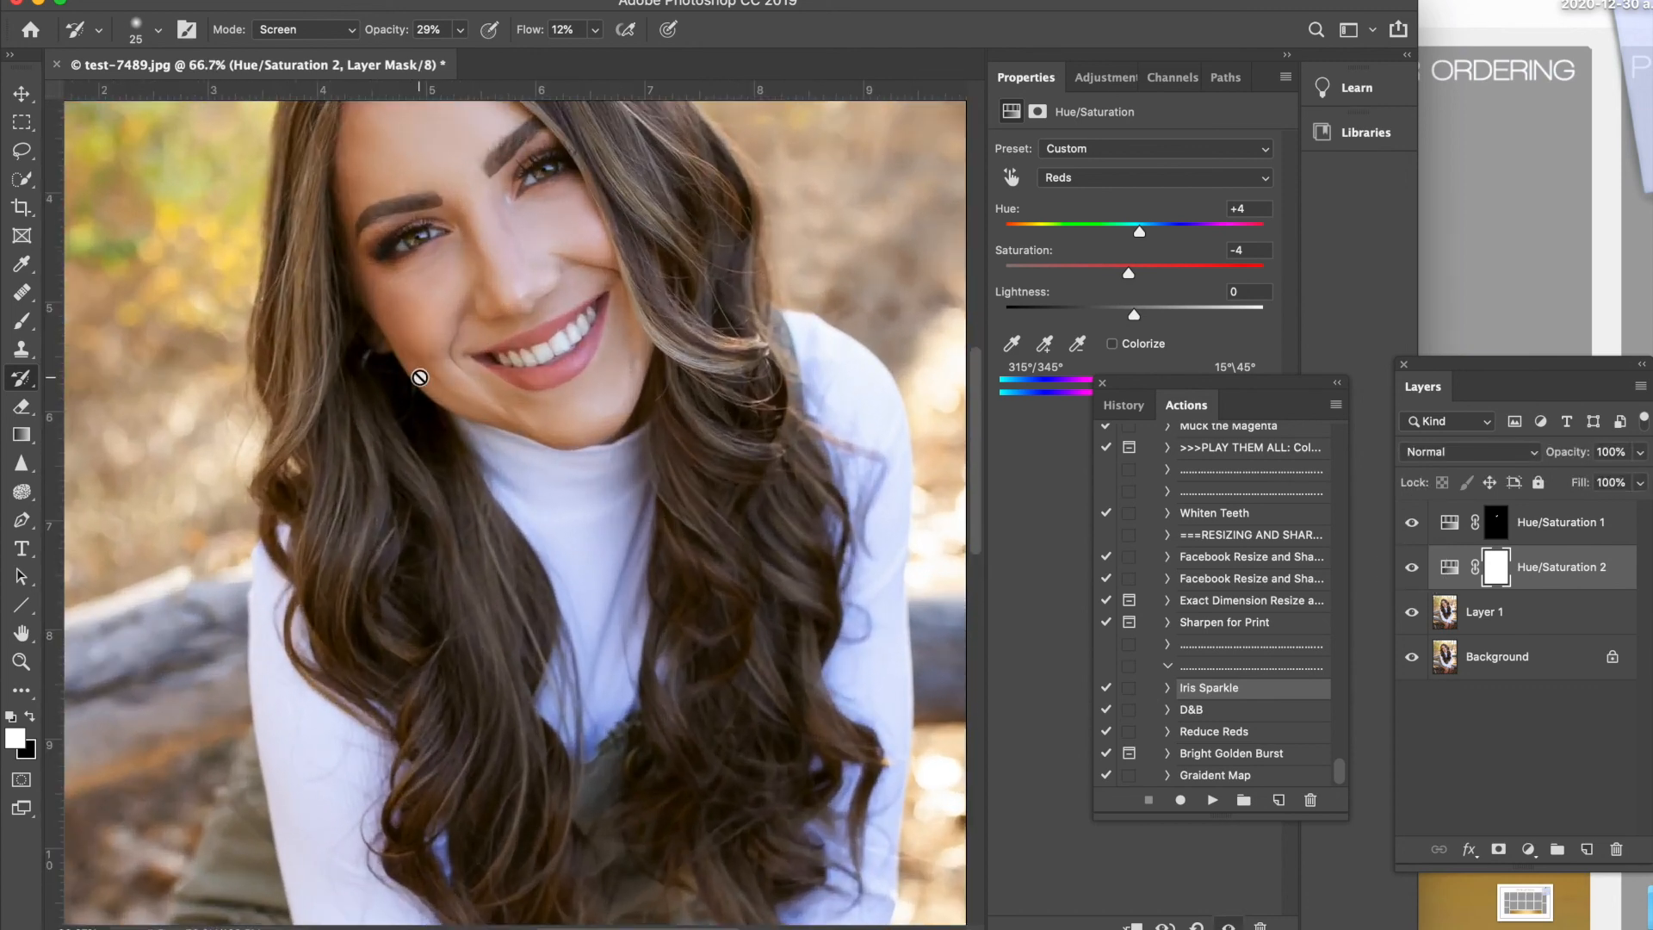
{"action": "key", "text": "super+plus"}
{"action": "left_click", "coordinate": [1412, 570]}
{"action": "left_click", "coordinate": [1412, 570]}
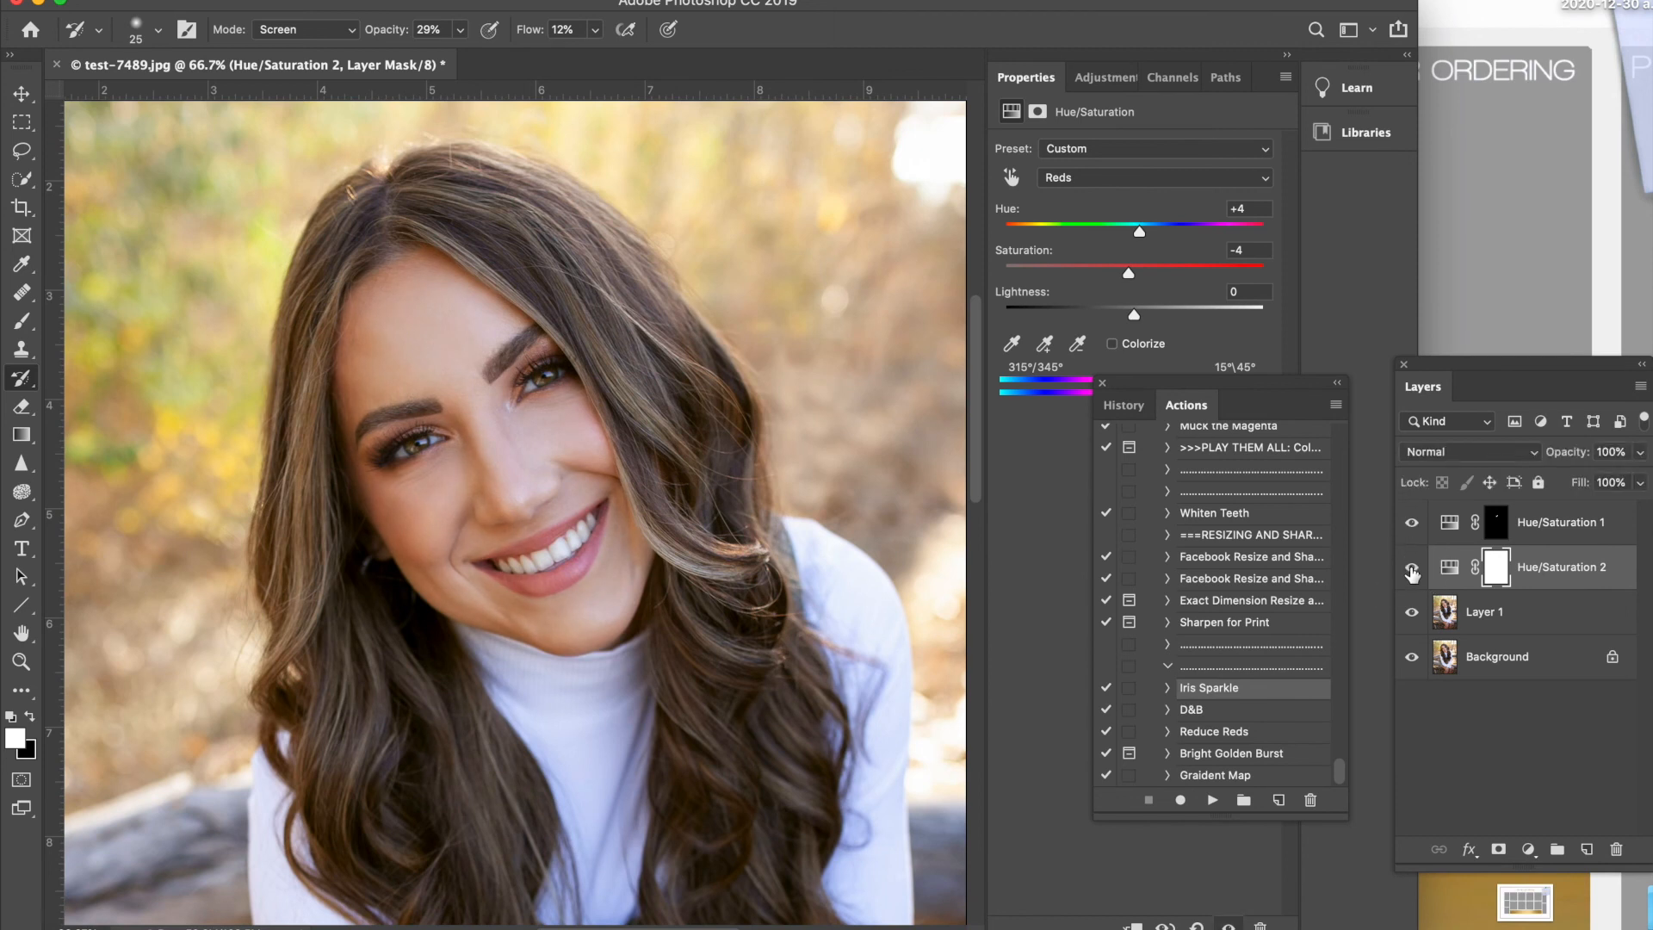
{"action": "left_click", "coordinate": [1413, 570]}
{"action": "left_click", "coordinate": [1412, 570]}
{"action": "key", "text": "super+plus"}
{"action": "key", "text": "super+minus"}
{"action": "key", "text": "super+minus"}
{"action": "key", "text": "super+minus"}
{"action": "key", "text": "super+minus"}
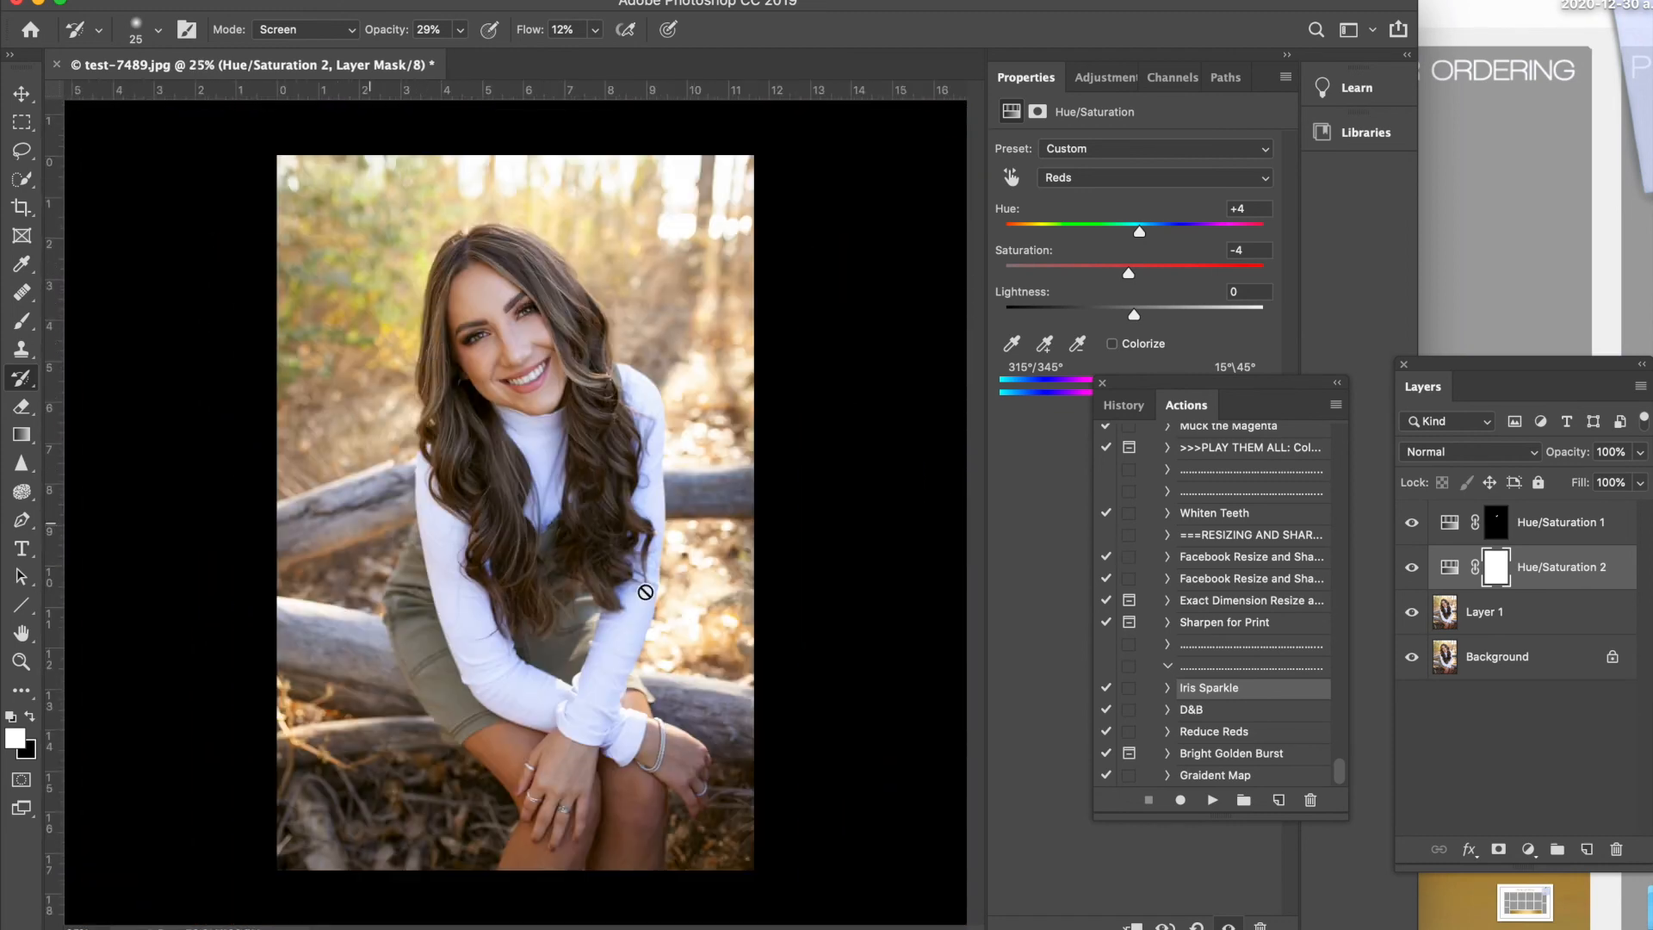